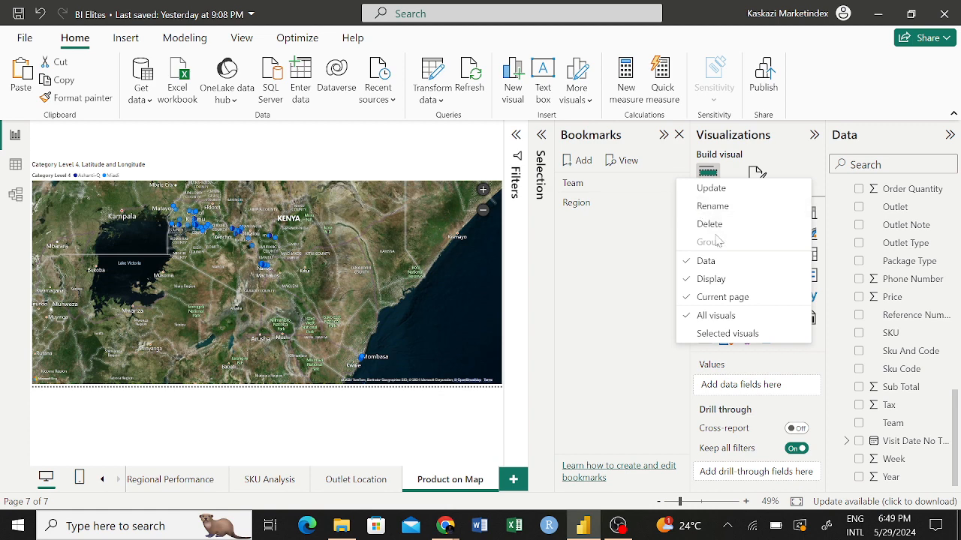
Step: Delete the existing Team and Region bookmarks from the report
{"action": "left_click", "coordinate": [708, 224]}
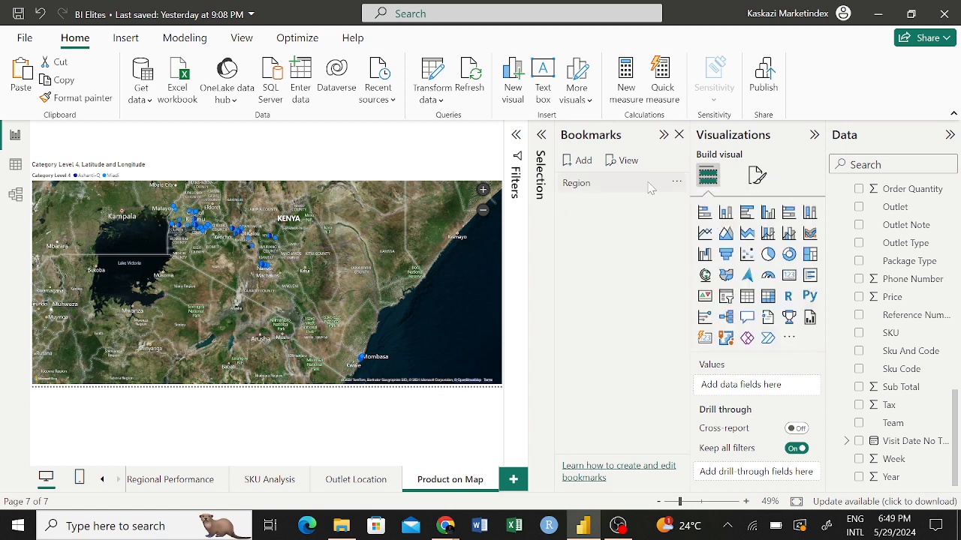
{"action": "left_click", "coordinate": [677, 186]}
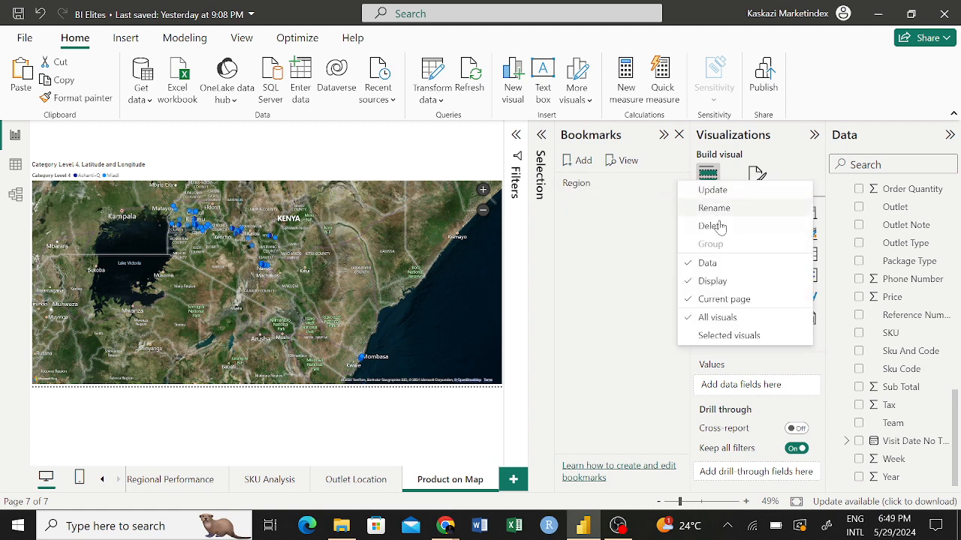
{"action": "left_click", "coordinate": [717, 223]}
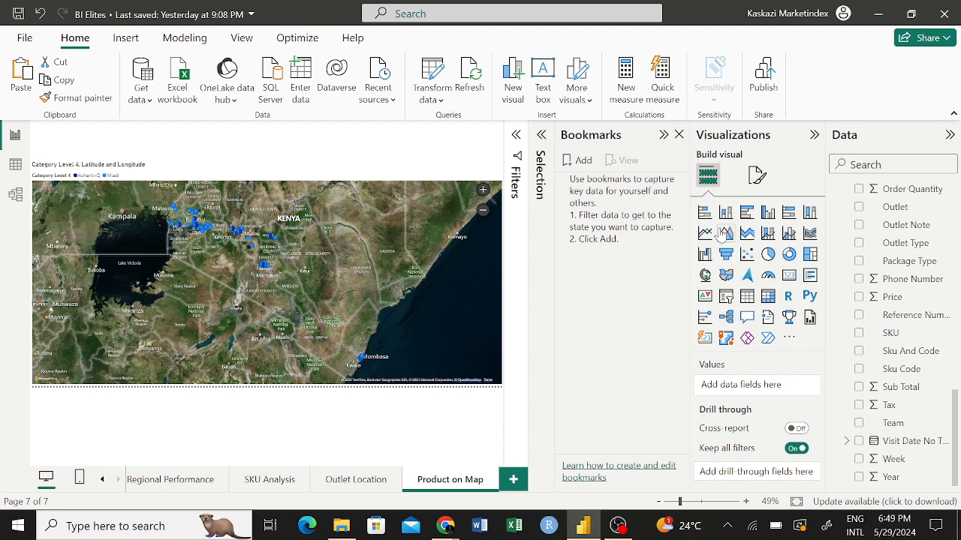
Step: Check the map page's layer list and close both the Selection and Bookmarks panes
{"action": "left_click", "coordinate": [541, 136]}
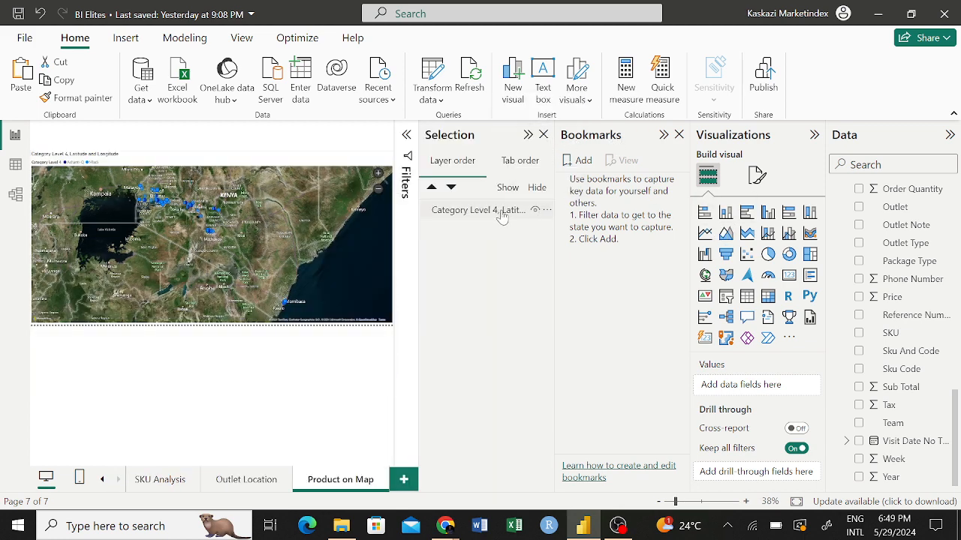
{"action": "left_click", "coordinate": [543, 135]}
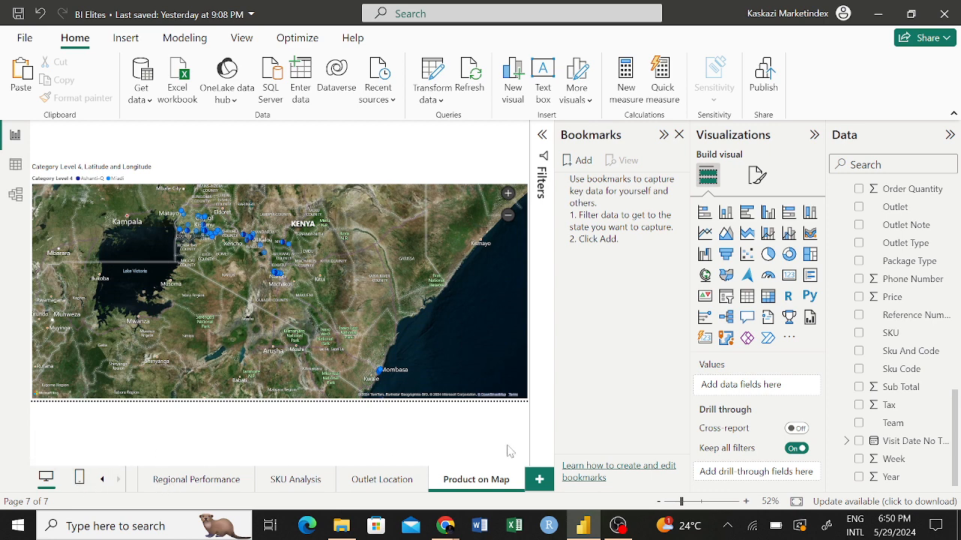
{"action": "left_click", "coordinate": [679, 135]}
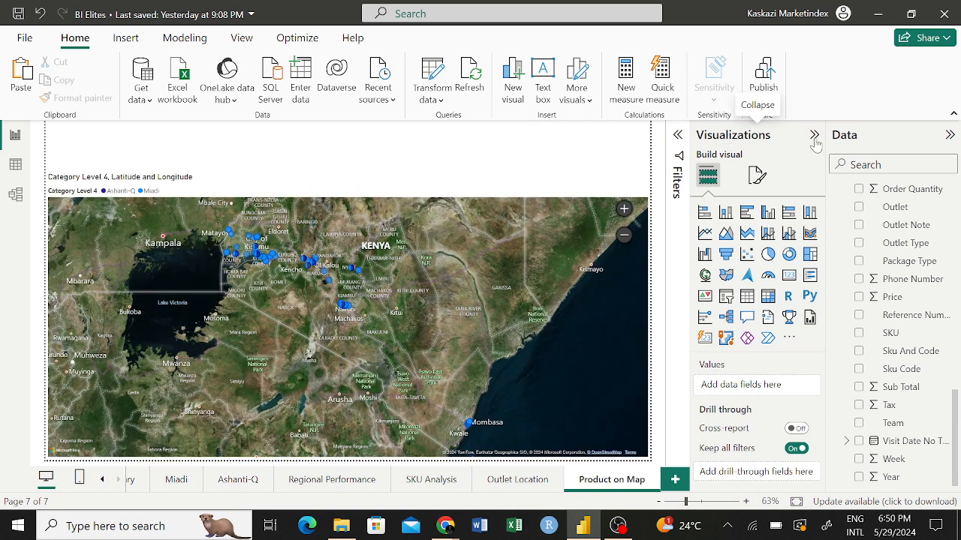
Step: Open the Summary report page
{"action": "left_click", "coordinate": [103, 481]}
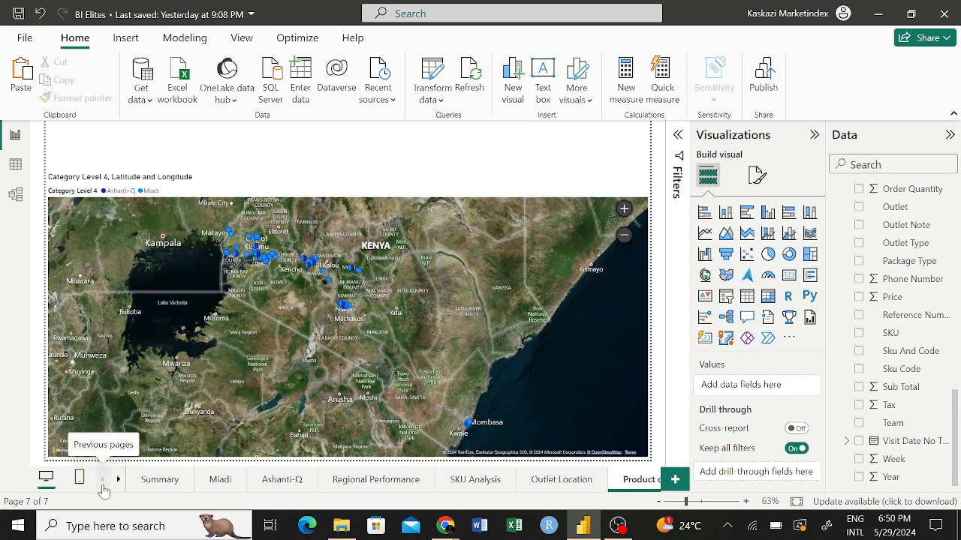
{"action": "left_click", "coordinate": [160, 483]}
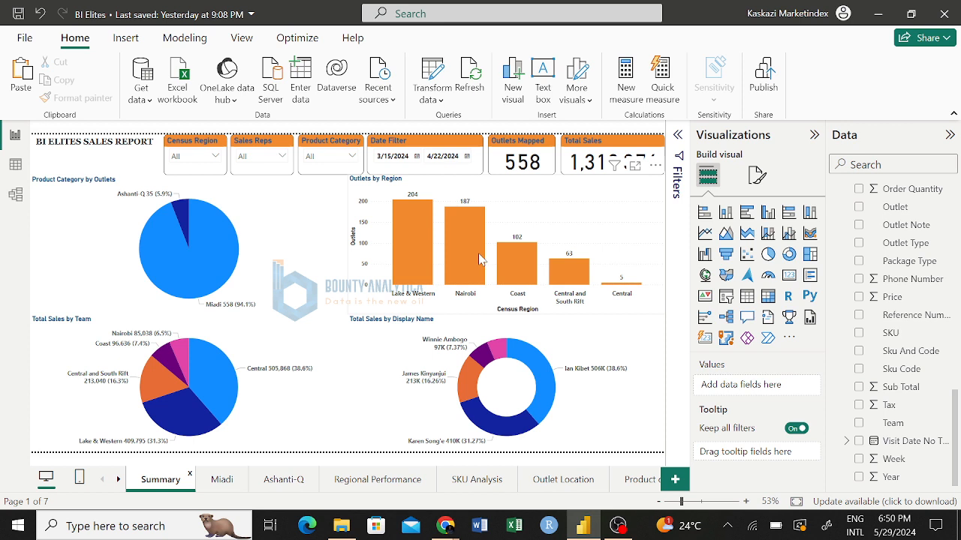
{"action": "mouse_move", "coordinate": [480, 259]}
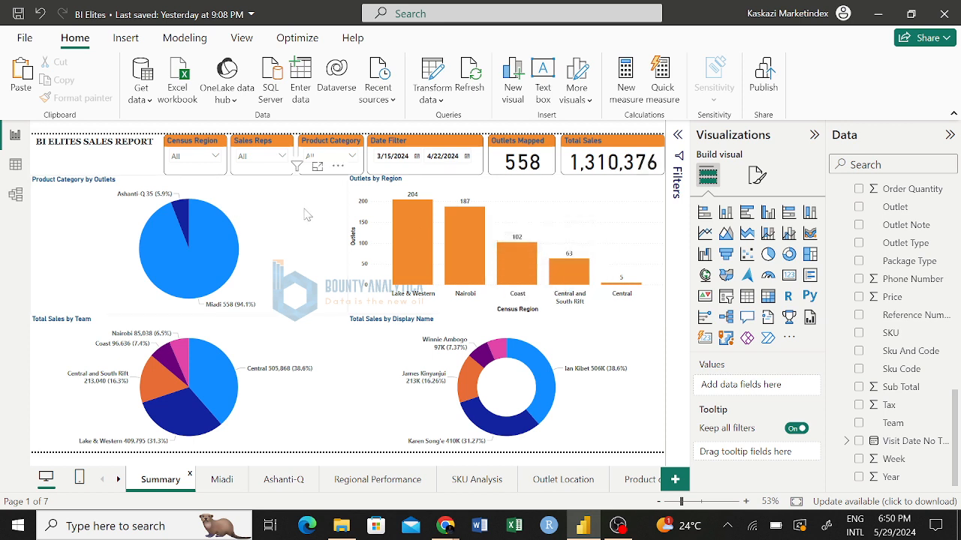
{"action": "mouse_move", "coordinate": [408, 225]}
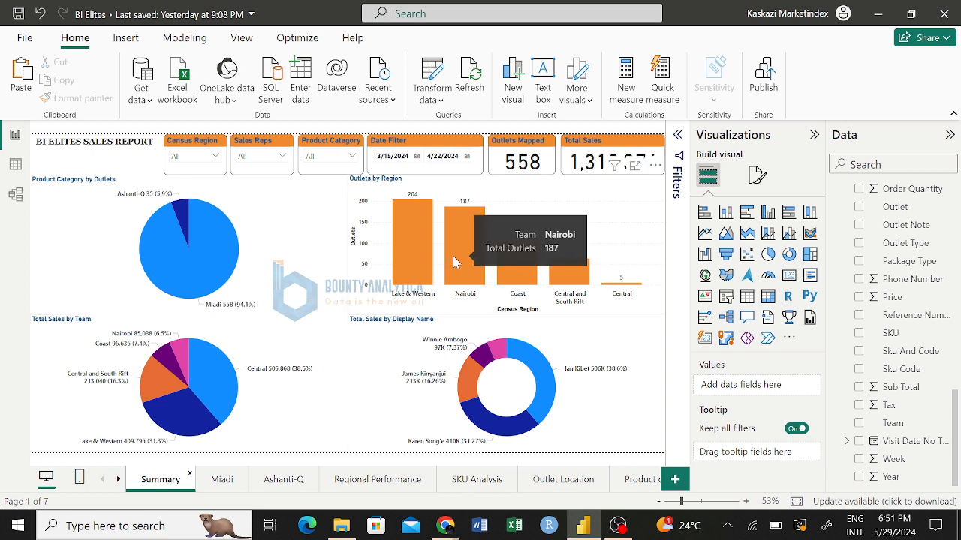
Step: Copy the Outlets by Region, Total Sales by Team and Total Sales by Display Name charts onto a new report page
{"action": "left_click", "coordinate": [600, 203]}
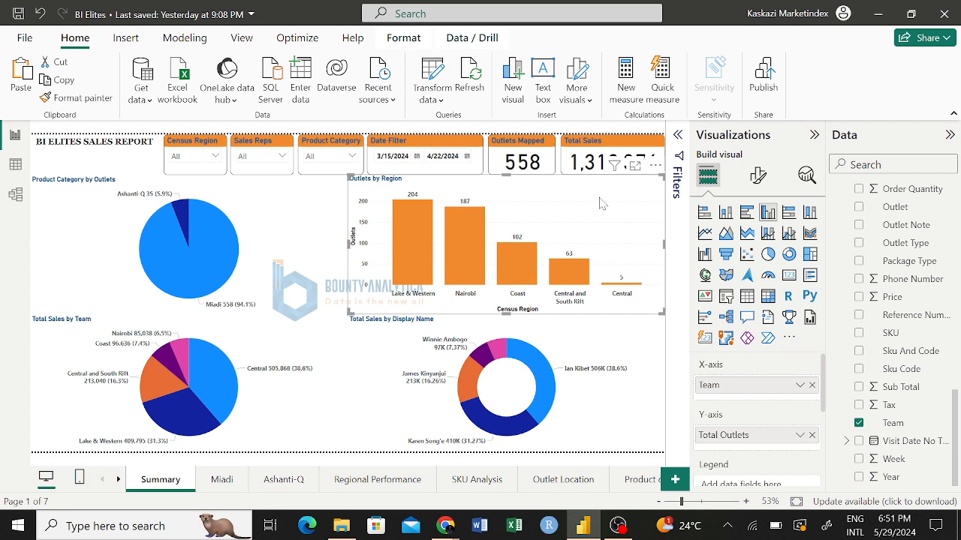
{"action": "left_click", "coordinate": [321, 389]}
{"action": "left_click", "coordinate": [615, 351]}
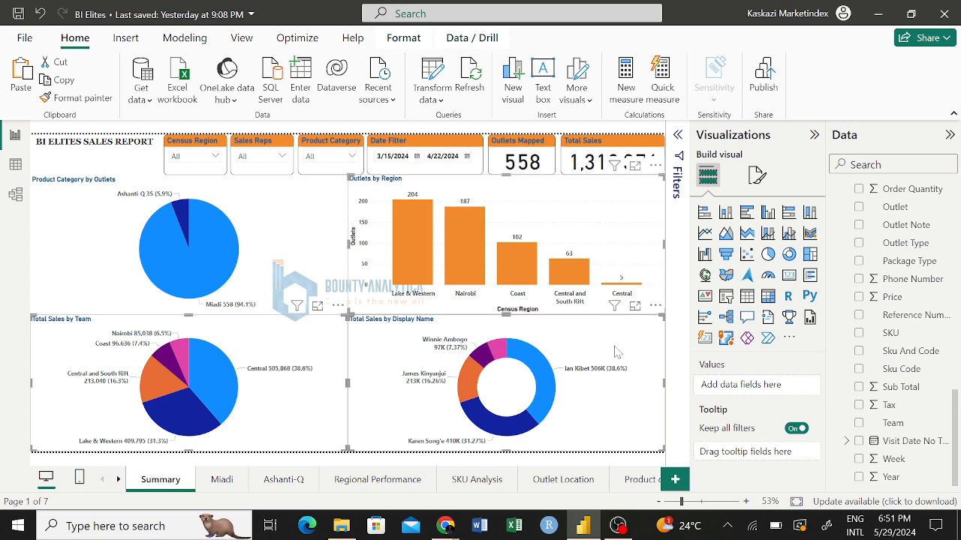
{"action": "left_click", "coordinate": [676, 482]}
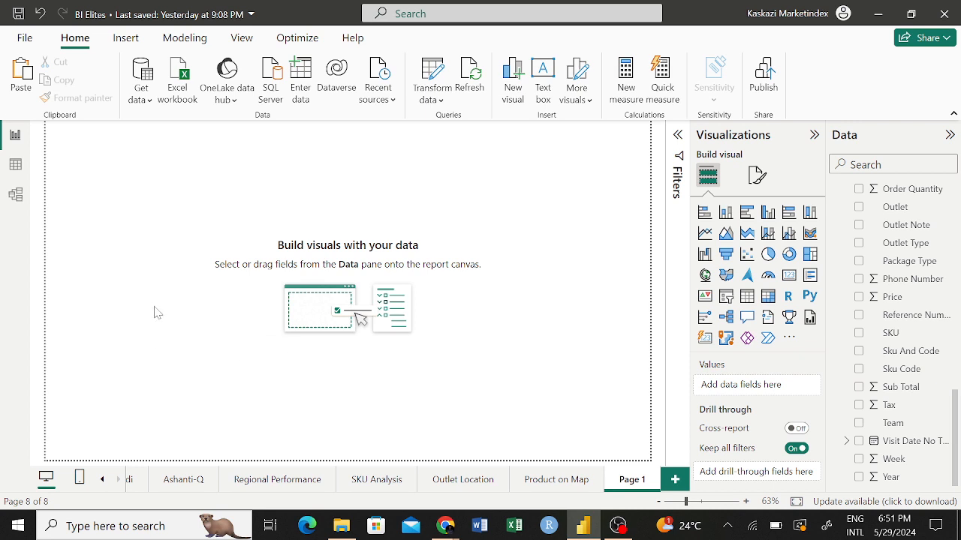
{"action": "key", "text": "ctrl+v"}
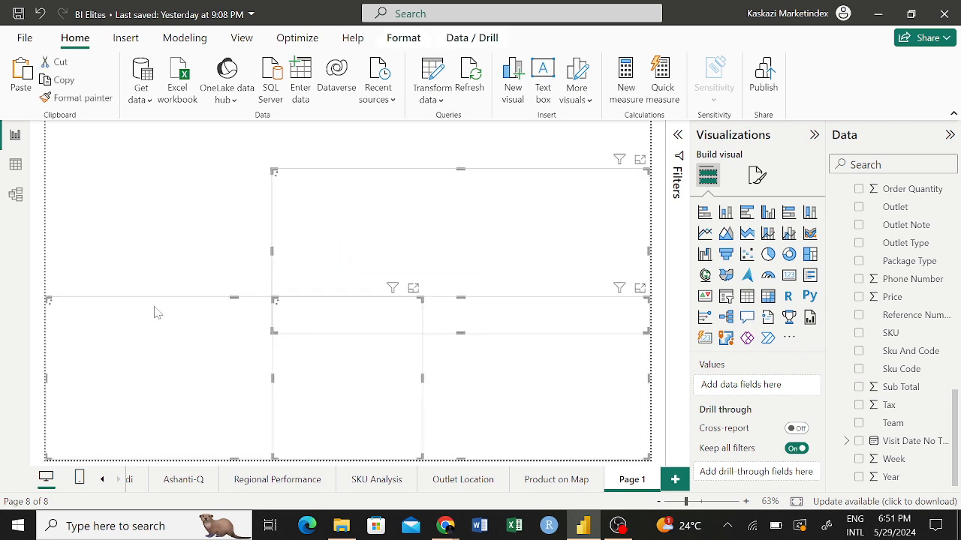
Step: Set the background transparency of the copied Outlets by Region column chart to 0%
{"action": "mouse_move", "coordinate": [539, 193]}
{"action": "left_mouse_down"}
{"action": "mouse_move", "coordinate": [551, 188]}
{"action": "mouse_move", "coordinate": [548, 198]}
{"action": "left_mouse_up"}
{"action": "left_click", "coordinate": [549, 220]}
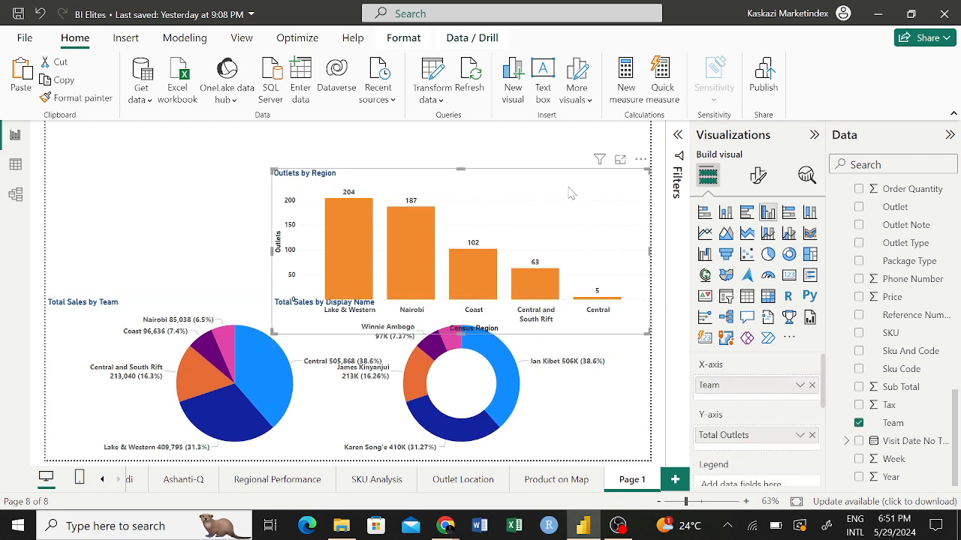
{"action": "scroll", "coordinate": [747, 361], "scroll_direction": "down", "scroll_amount": 5}
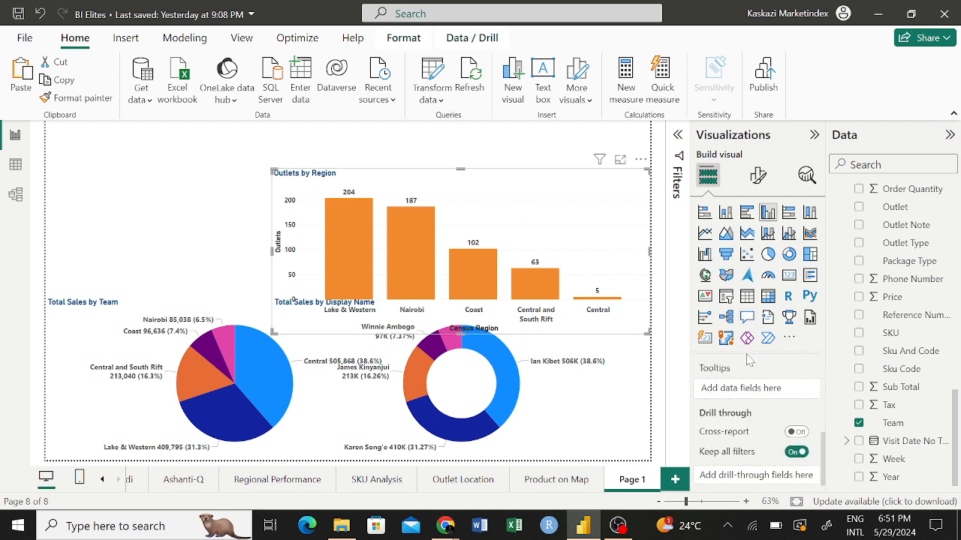
{"action": "scroll", "coordinate": [746, 361], "scroll_direction": "up", "scroll_amount": 4}
{"action": "scroll", "coordinate": [747, 361], "scroll_direction": "down", "scroll_amount": 4}
{"action": "scroll", "coordinate": [747, 361], "scroll_direction": "up", "scroll_amount": 5}
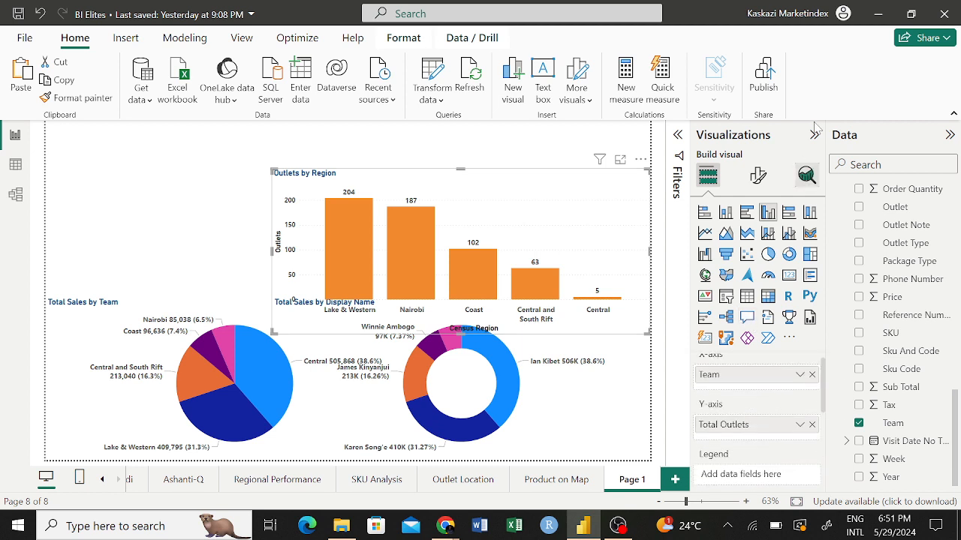
{"action": "left_click", "coordinate": [759, 172]}
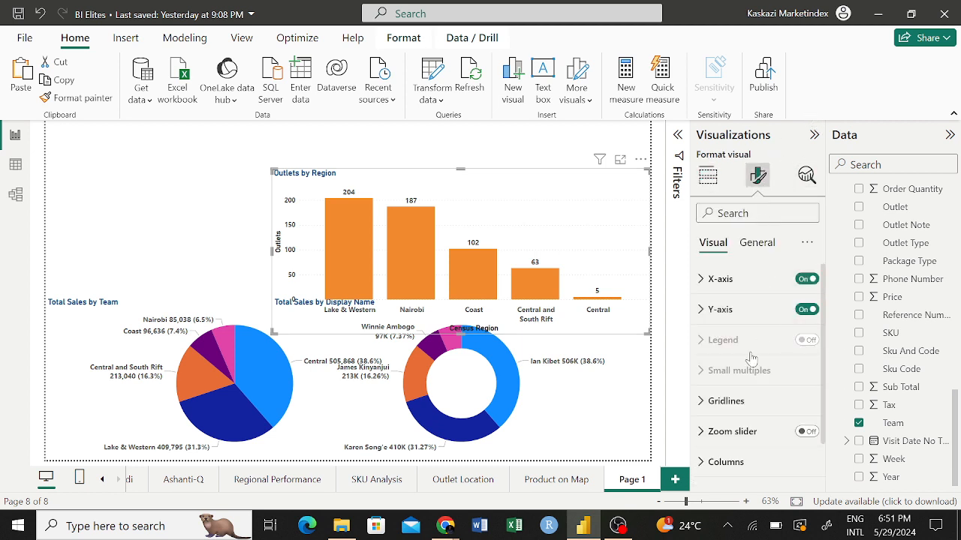
{"action": "scroll", "coordinate": [751, 358], "scroll_direction": "down", "scroll_amount": 1}
{"action": "scroll", "coordinate": [750, 353], "scroll_direction": "up", "scroll_amount": 1}
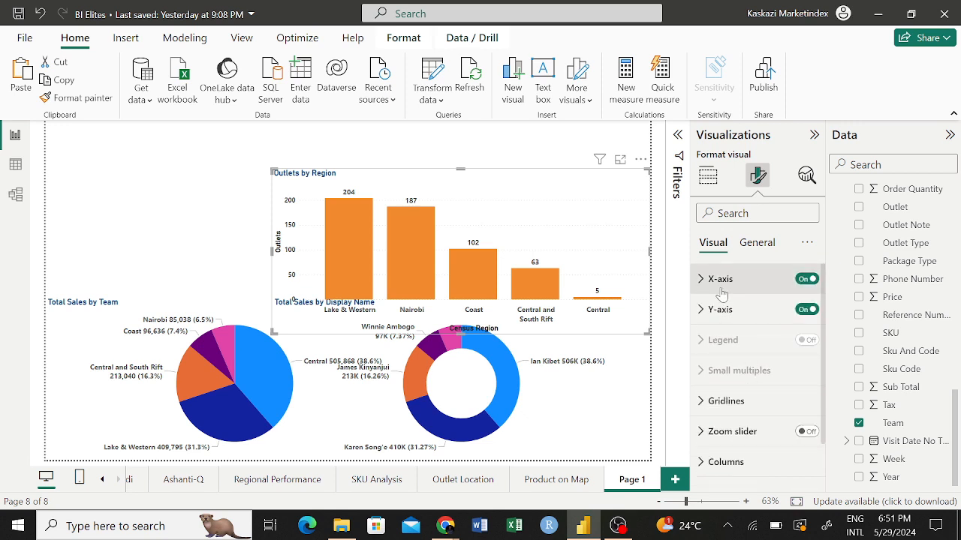
{"action": "left_click", "coordinate": [759, 246]}
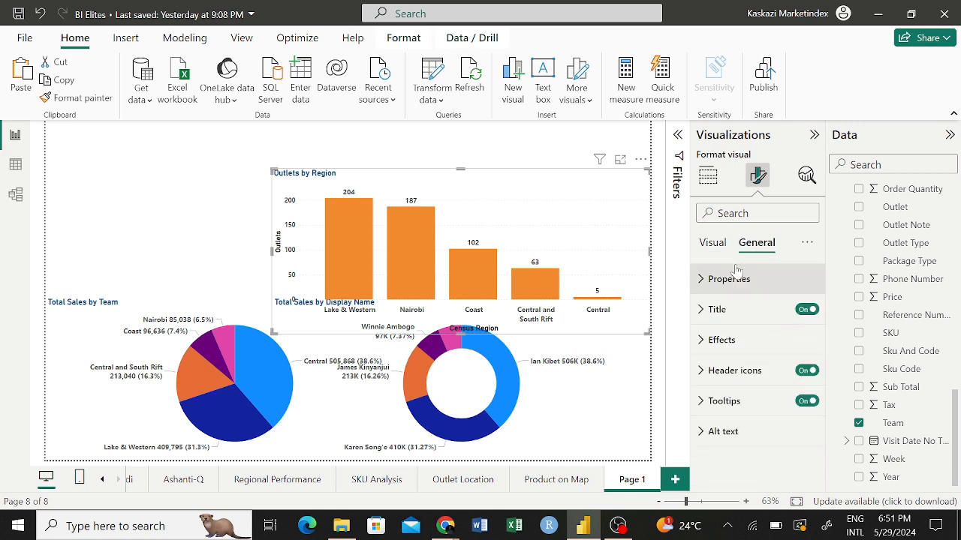
{"action": "left_click", "coordinate": [699, 339]}
{"action": "scroll", "coordinate": [773, 373], "scroll_direction": "down", "scroll_amount": 3}
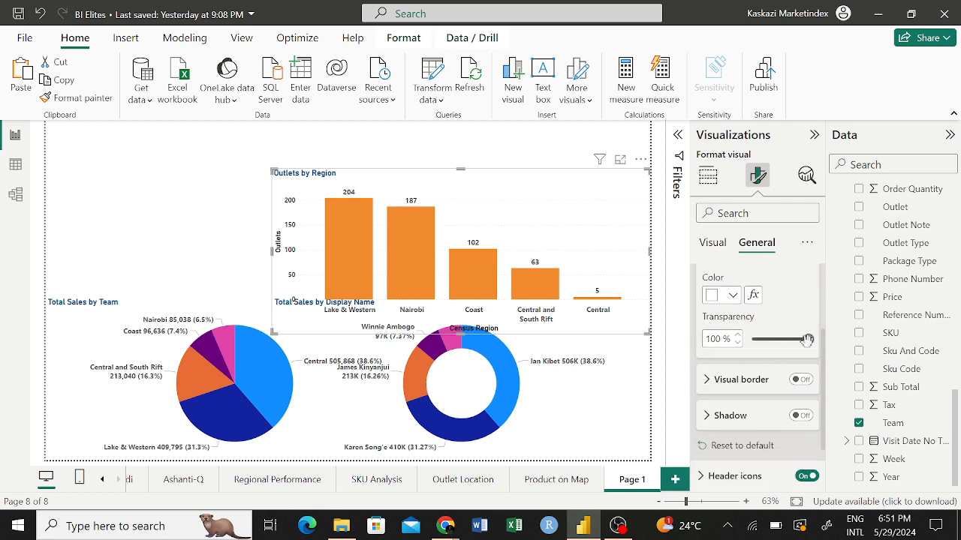
{"action": "left_click_drag", "start_coordinate": [808, 339], "coordinate": [570, 350]}
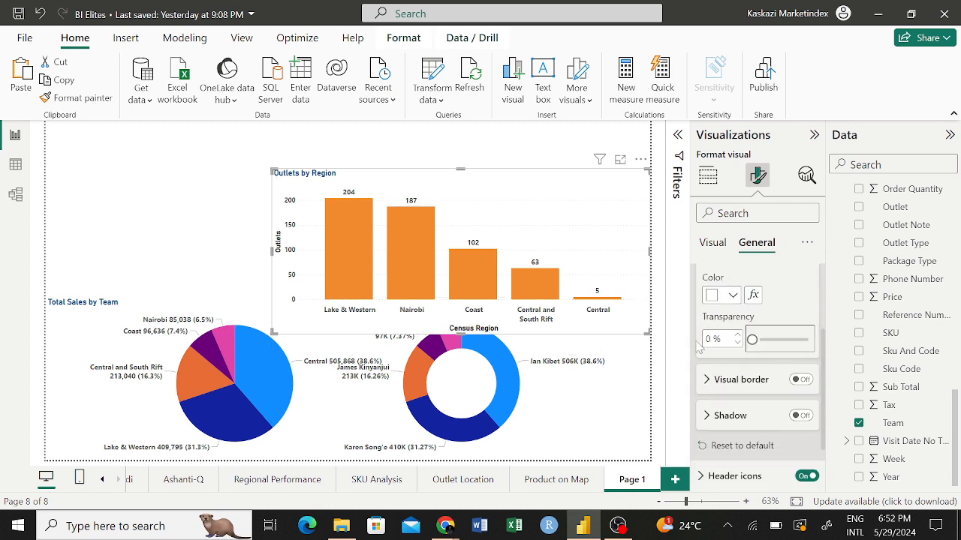
Step: Move the Outlets by Region chart over the pie and donut charts and widen it to the full page width
{"action": "left_click_drag", "start_coordinate": [589, 222], "coordinate": [357, 385]}
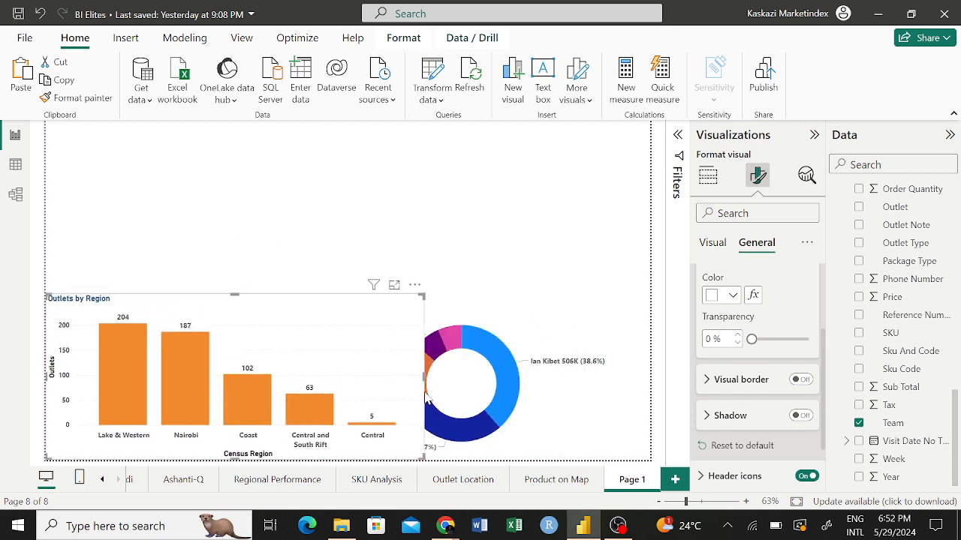
{"action": "left_click_drag", "start_coordinate": [423, 377], "coordinate": [650, 417]}
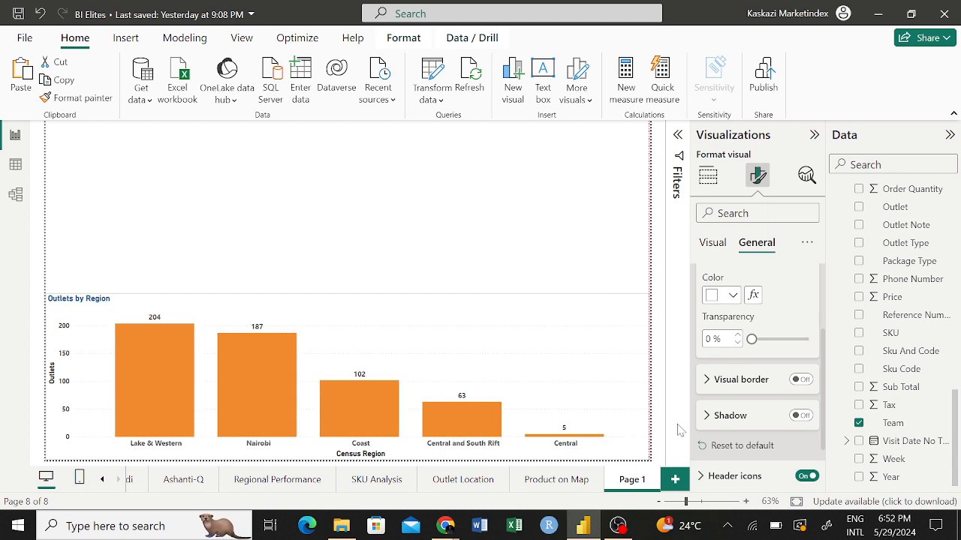
{"action": "left_click", "coordinate": [356, 232]}
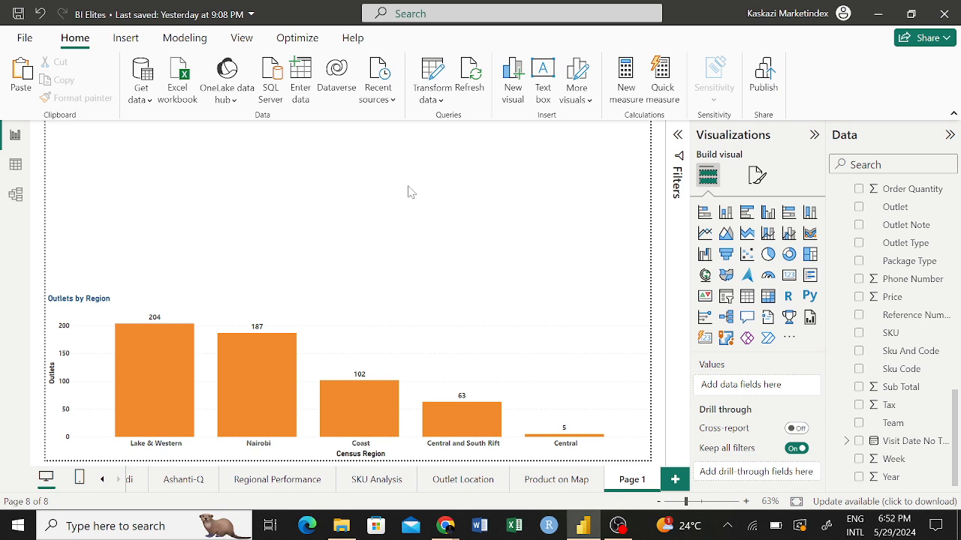
Step: Set the Outlets by Region chart's background transparency to 100% and return it to 0%
{"action": "left_click", "coordinate": [627, 353]}
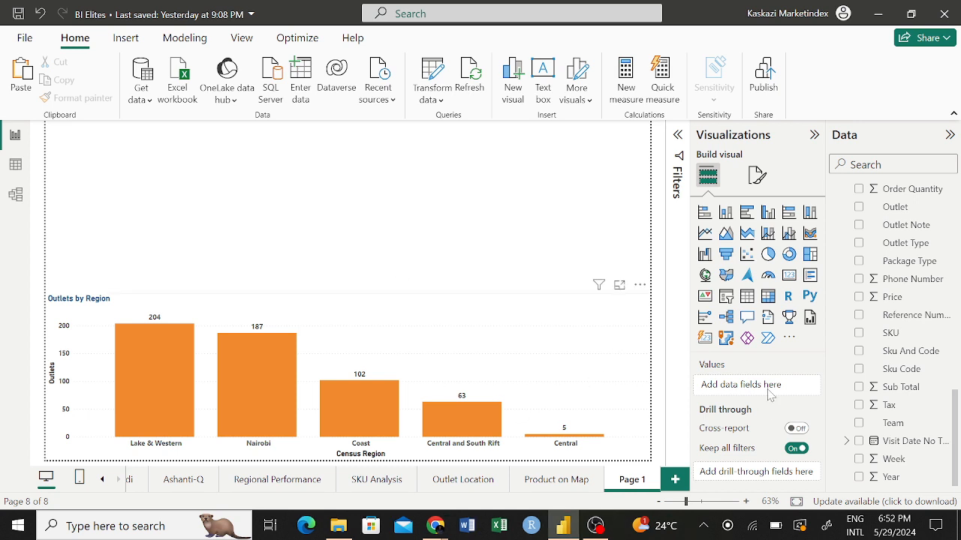
{"action": "left_click", "coordinate": [758, 177]}
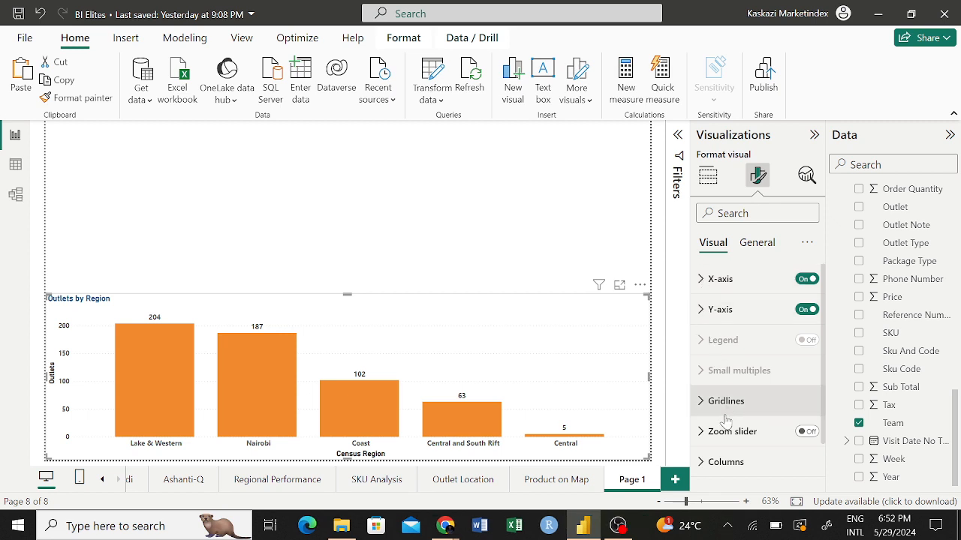
{"action": "left_click", "coordinate": [760, 244]}
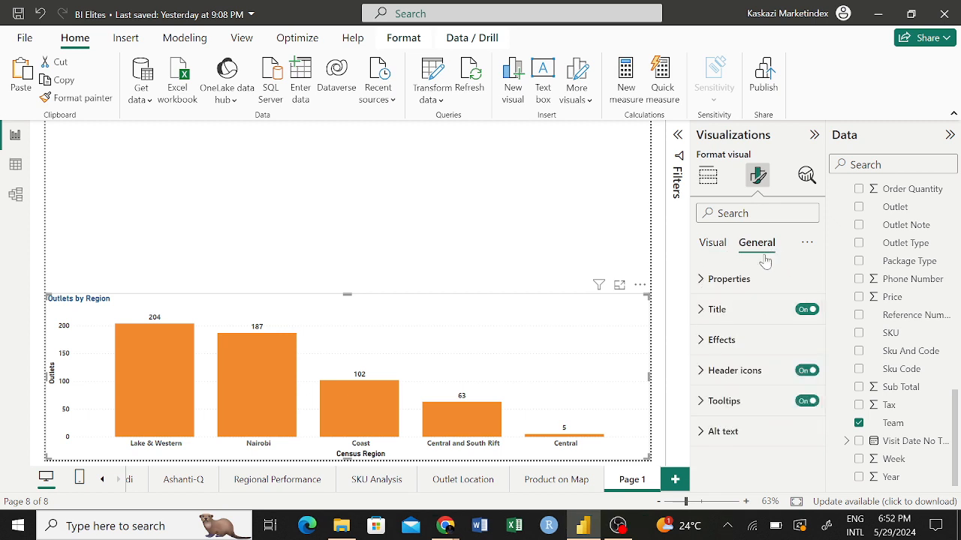
{"action": "left_click", "coordinate": [708, 350]}
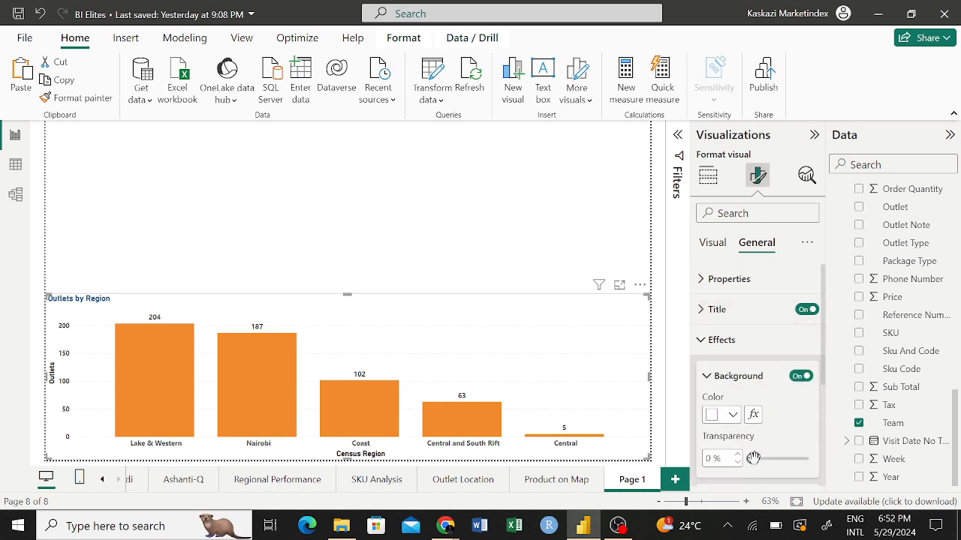
{"action": "left_click_drag", "start_coordinate": [751, 459], "coordinate": [812, 459]}
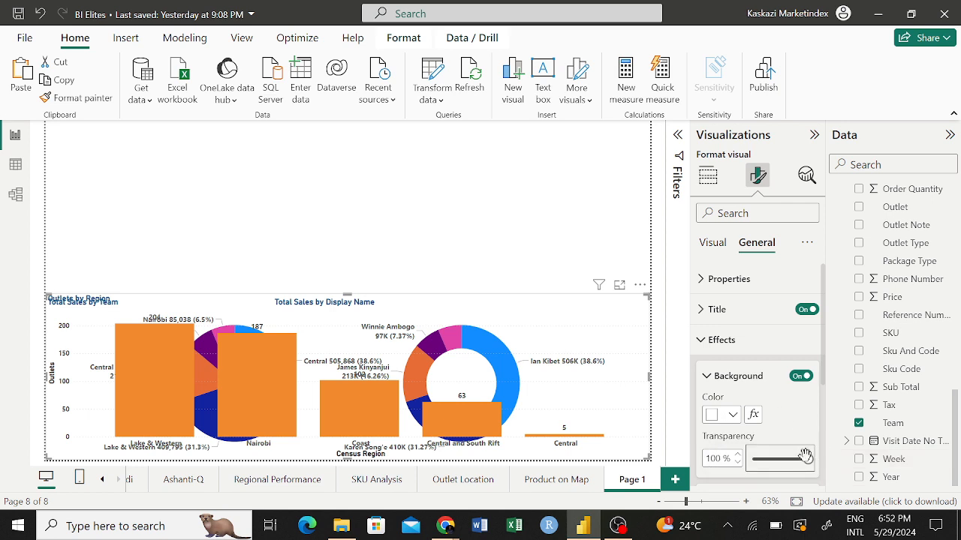
{"action": "left_click_drag", "start_coordinate": [805, 459], "coordinate": [739, 476]}
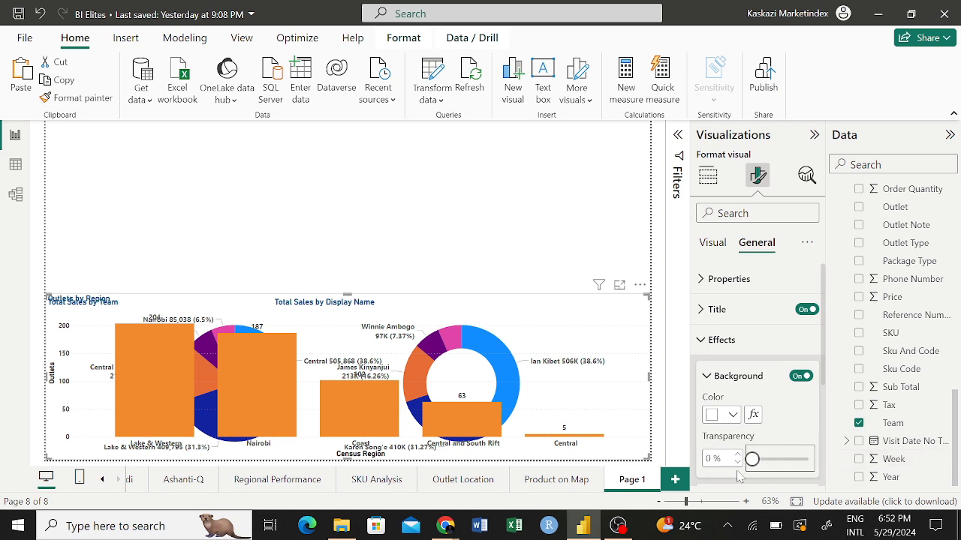
{"action": "left_click", "coordinate": [387, 210]}
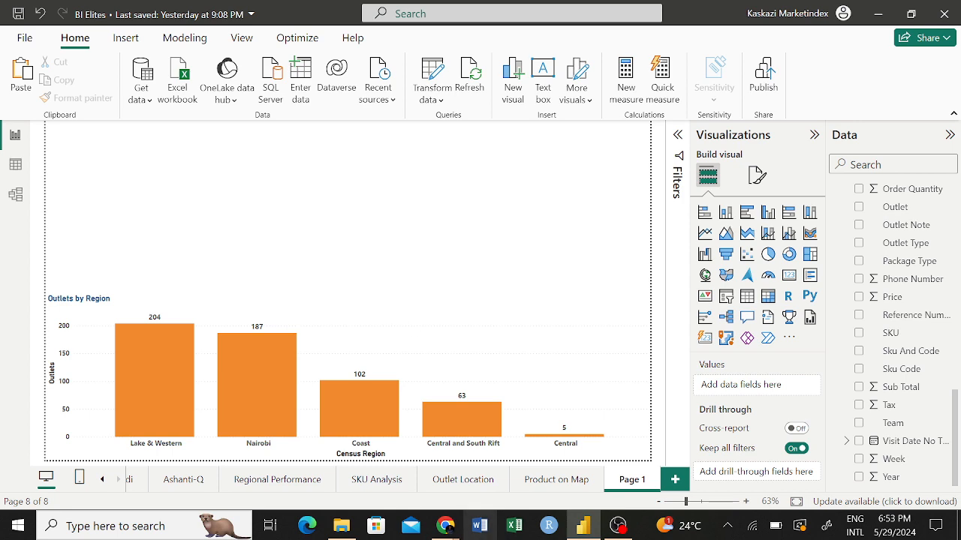
Step: Switch to Chrome, search Google for "buttons in power bi" and open Microsoft Learn's "Create buttons in Power BI reports" article
{"action": "mouse_move", "coordinate": [448, 530]}
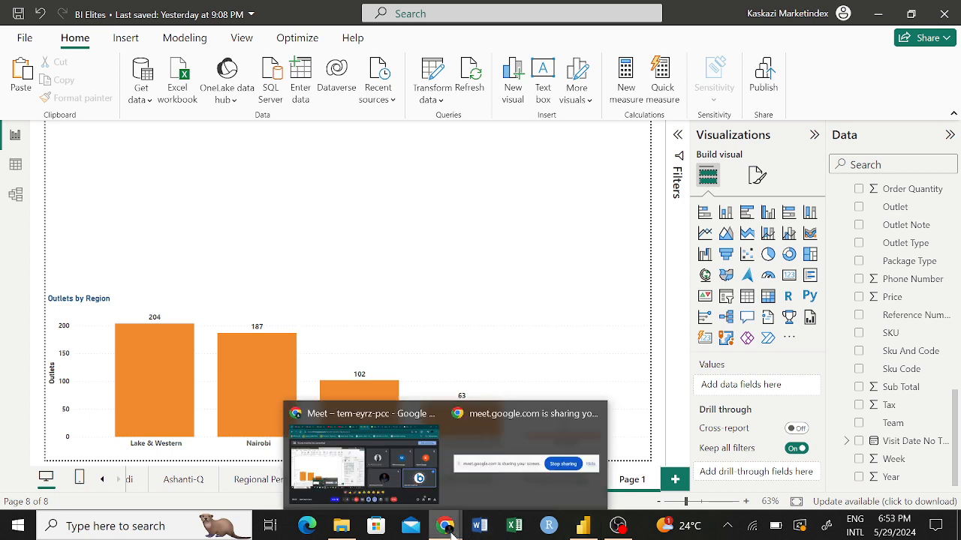
{"action": "left_click", "coordinate": [414, 473]}
{"action": "left_click", "coordinate": [755, 15]}
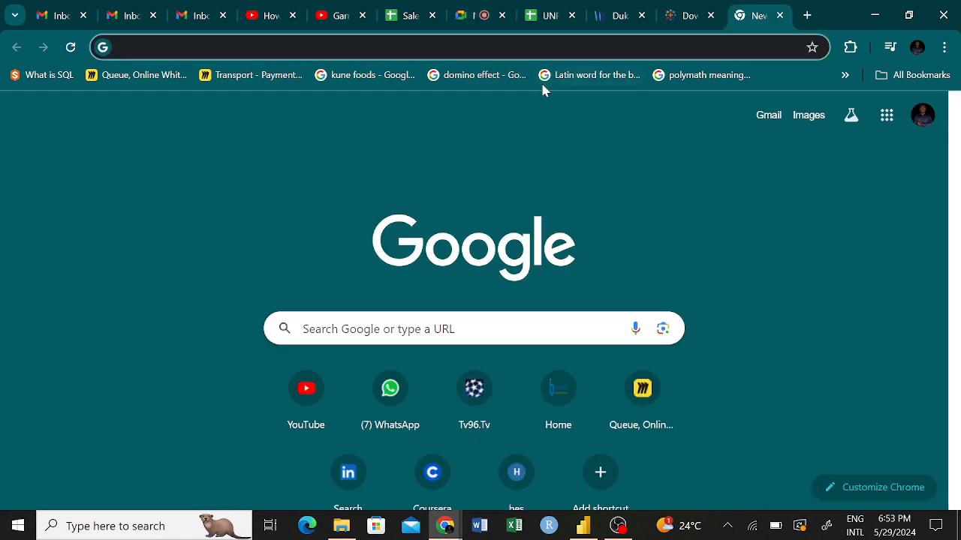
{"action": "type", "text": "t"}
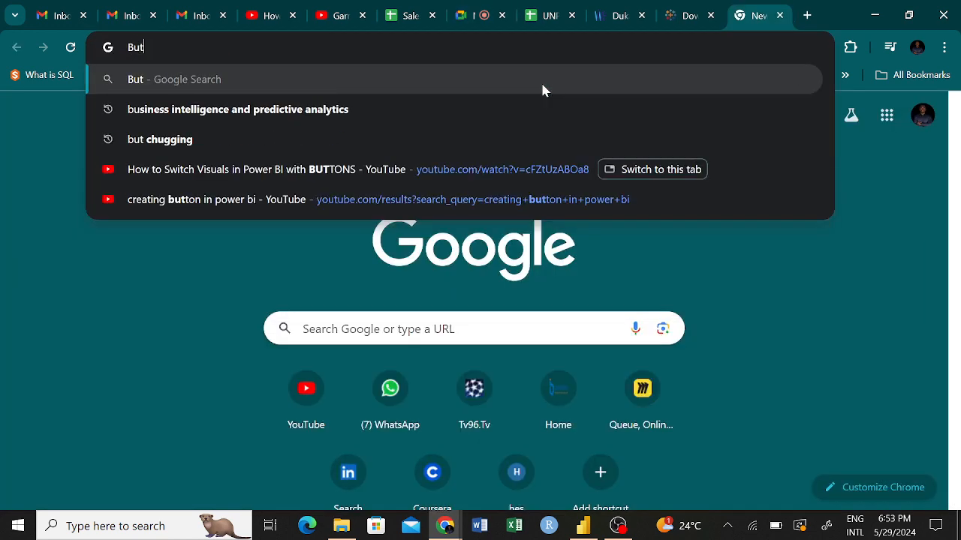
{"action": "type", "text": "t"}
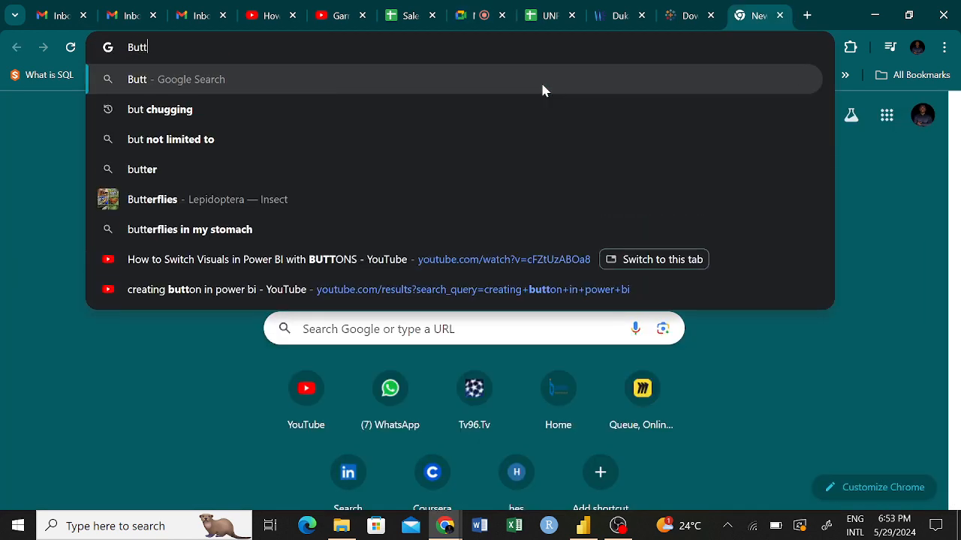
{"action": "type", "text": "ons in Power"}
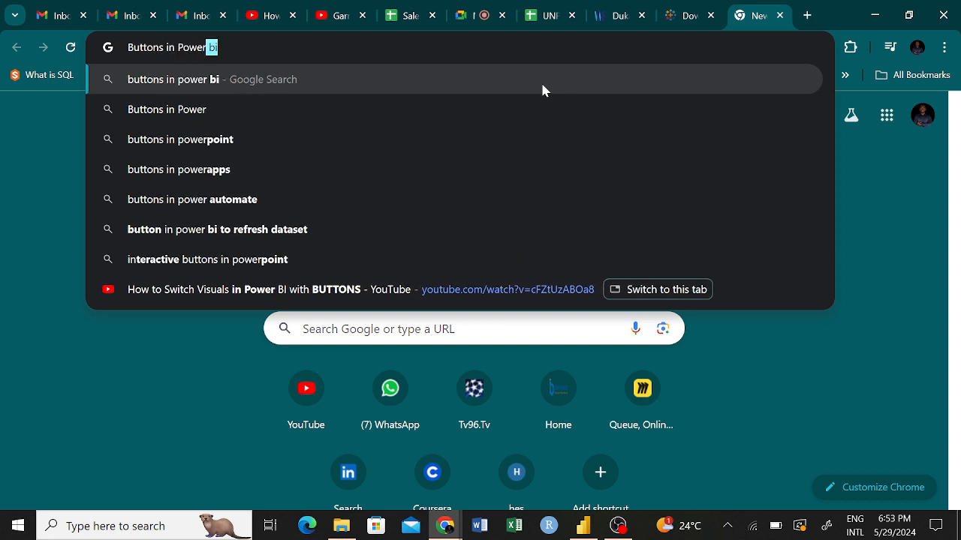
{"action": "key", "text": "Return"}
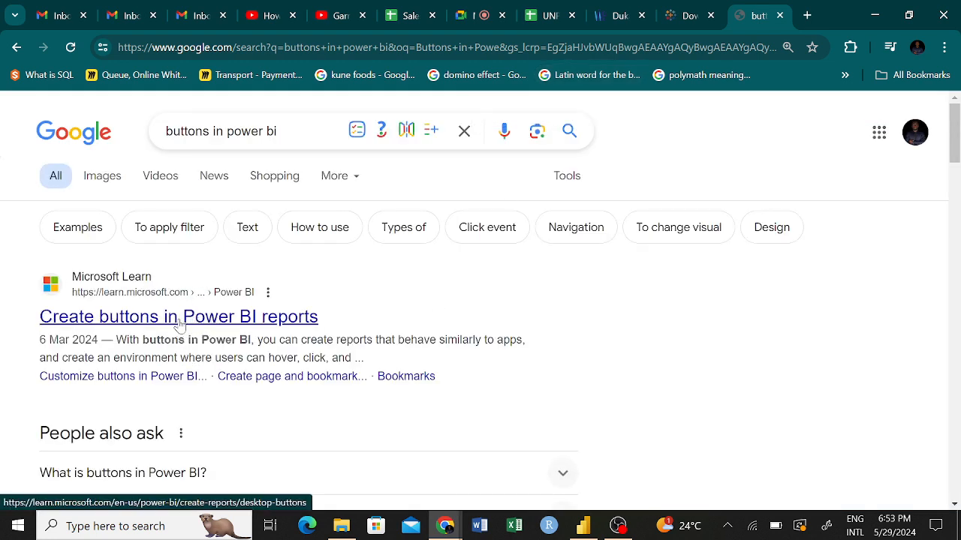
{"action": "left_click", "coordinate": [185, 321]}
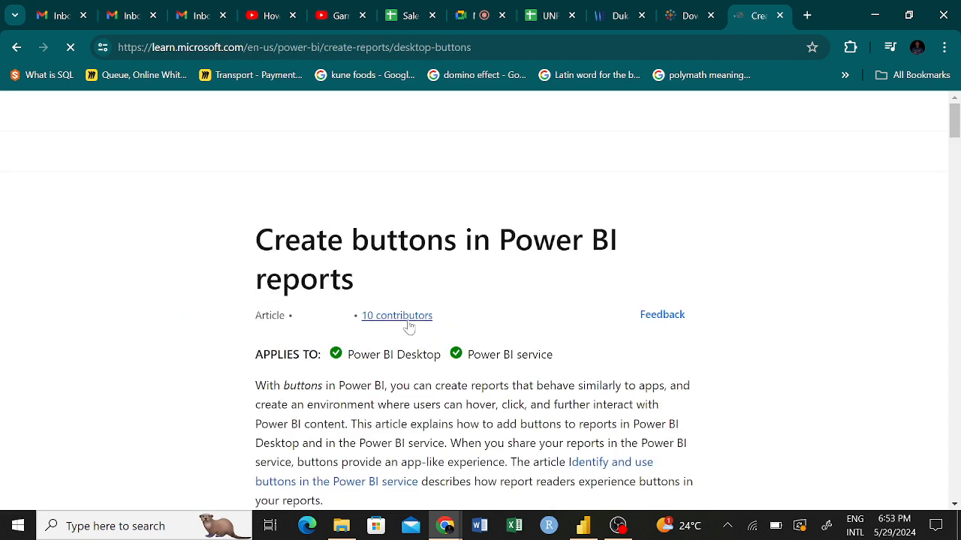
Step: Examine the article's sections on creating buttons in reports, customizing their shape and the button states
{"action": "scroll", "coordinate": [336, 374], "scroll_direction": "down", "scroll_amount": 2}
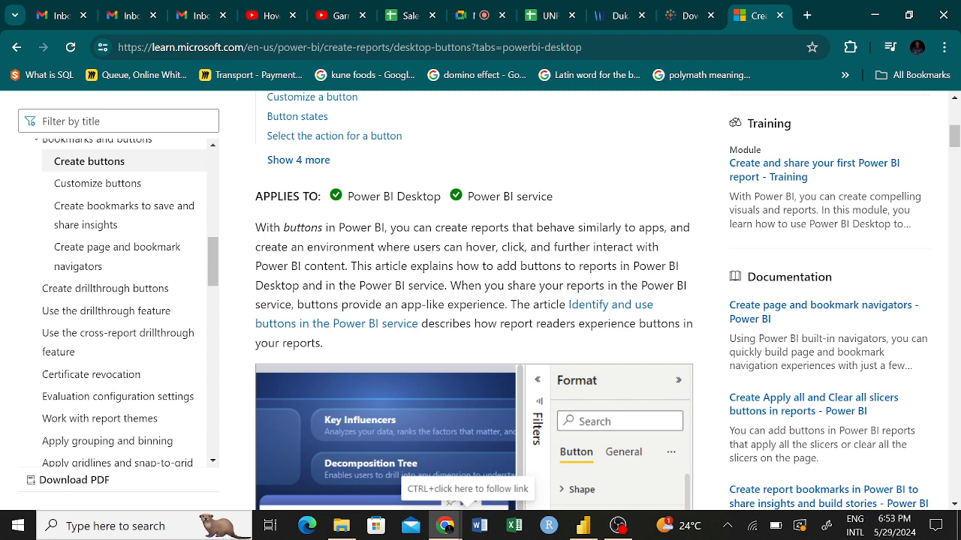
{"action": "scroll", "coordinate": [353, 247], "scroll_direction": "down", "scroll_amount": 10}
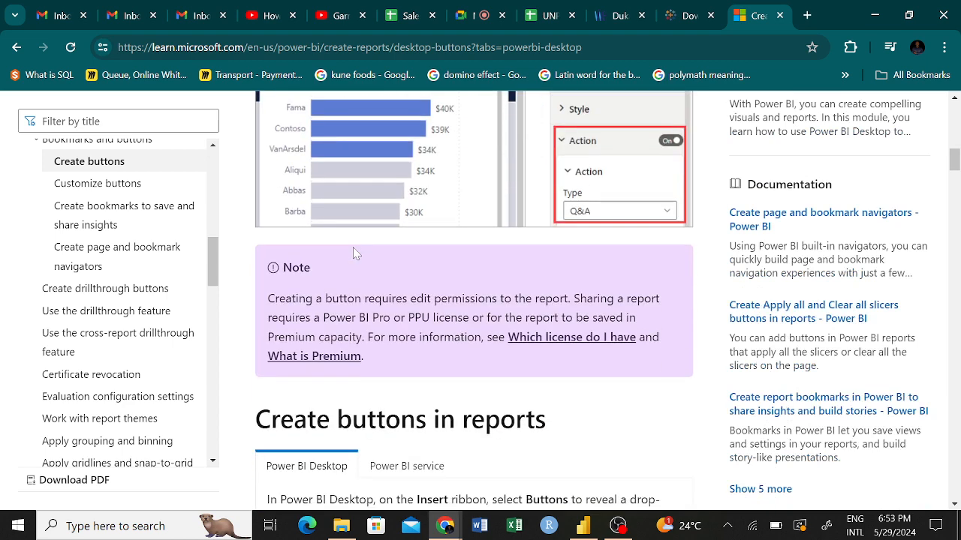
{"action": "scroll", "coordinate": [356, 254], "scroll_direction": "down", "scroll_amount": 5}
{"action": "scroll", "coordinate": [356, 254], "scroll_direction": "down", "scroll_amount": 6}
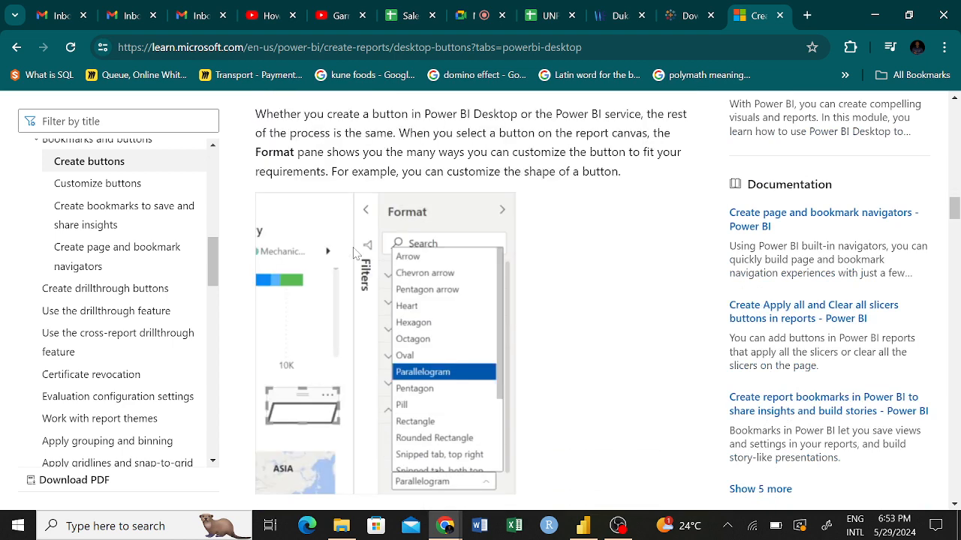
{"action": "scroll", "coordinate": [356, 253], "scroll_direction": "down", "scroll_amount": 8}
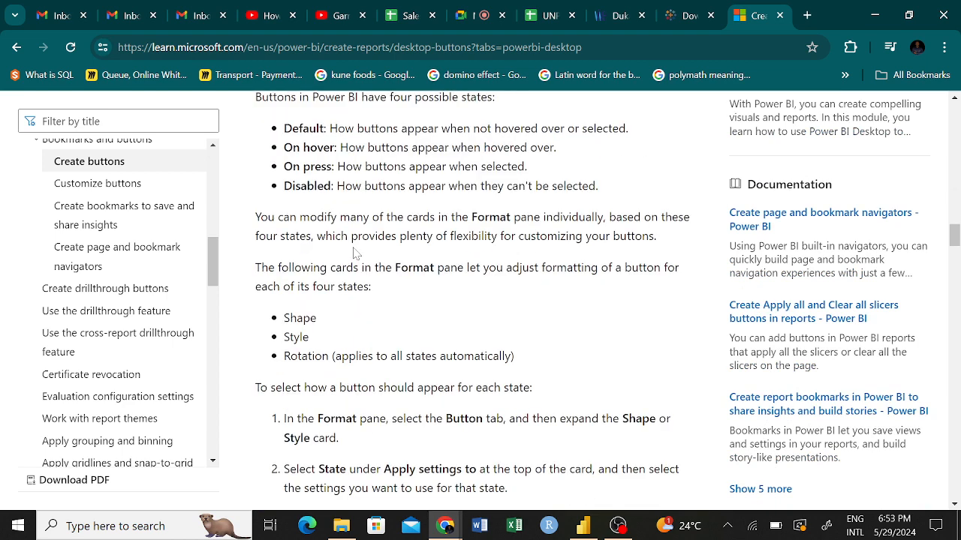
{"action": "scroll", "coordinate": [356, 254], "scroll_direction": "down", "scroll_amount": 4}
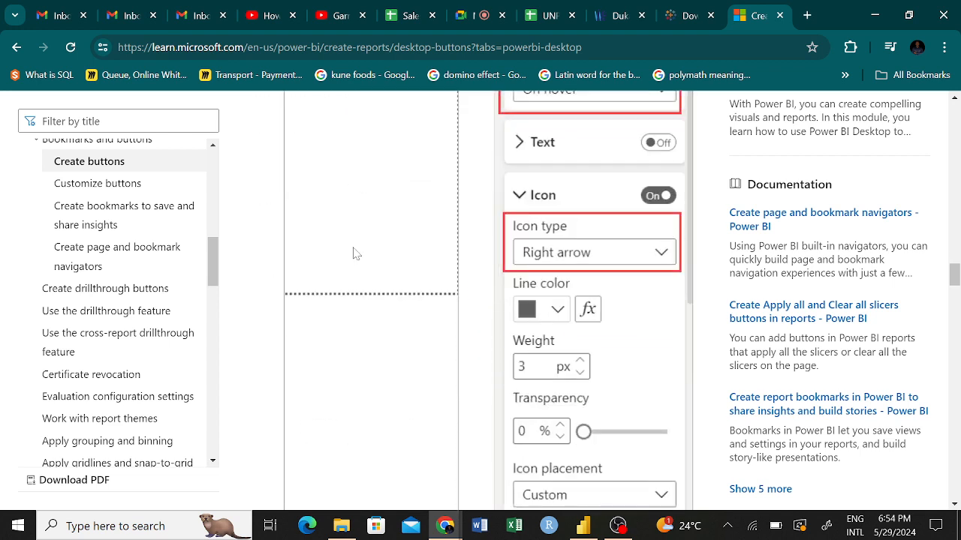
{"action": "scroll", "coordinate": [355, 253], "scroll_direction": "up", "scroll_amount": 5}
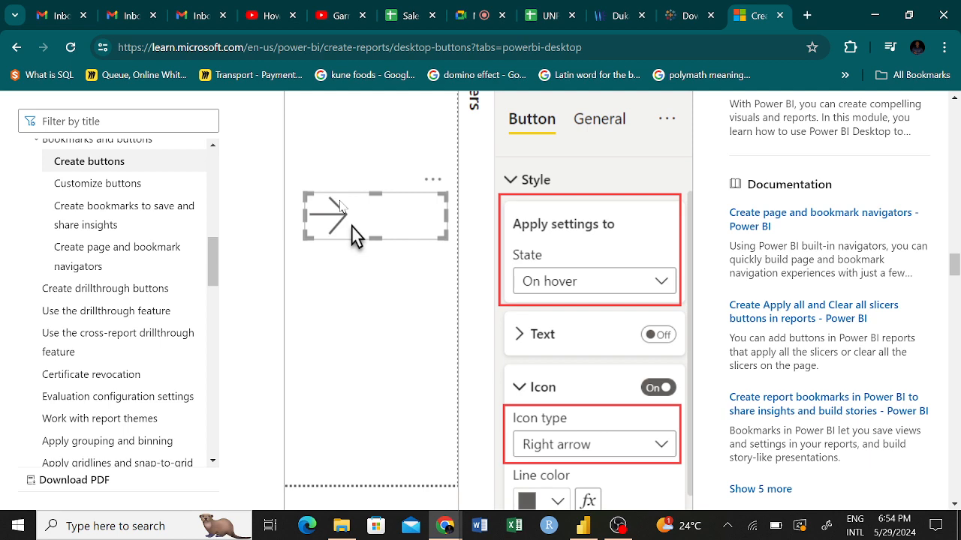
{"action": "scroll", "coordinate": [339, 204], "scroll_direction": "up", "scroll_amount": 10}
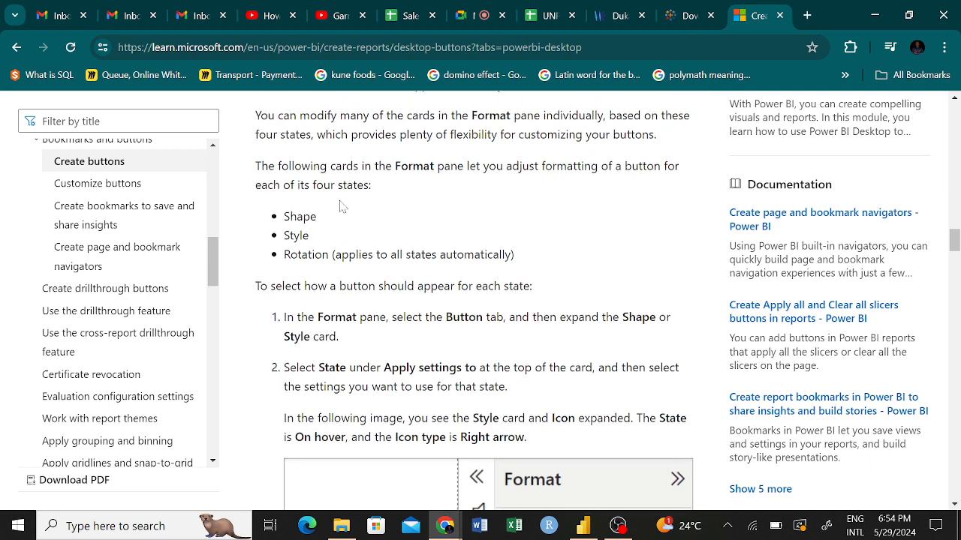
{"action": "scroll", "coordinate": [339, 204], "scroll_direction": "up", "scroll_amount": 1}
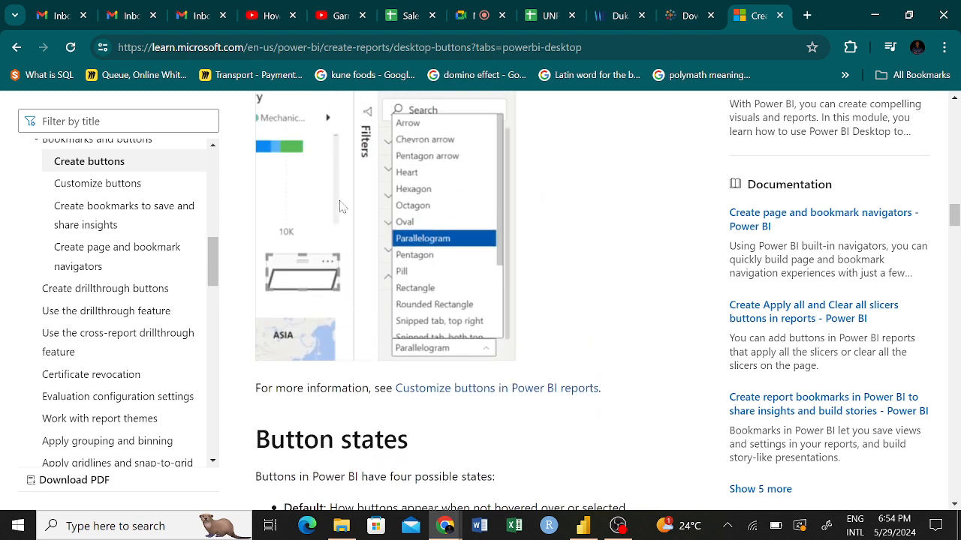
{"action": "scroll", "coordinate": [339, 204], "scroll_direction": "up", "scroll_amount": 3}
{"action": "scroll", "coordinate": [405, 198], "scroll_direction": "up", "scroll_amount": 4}
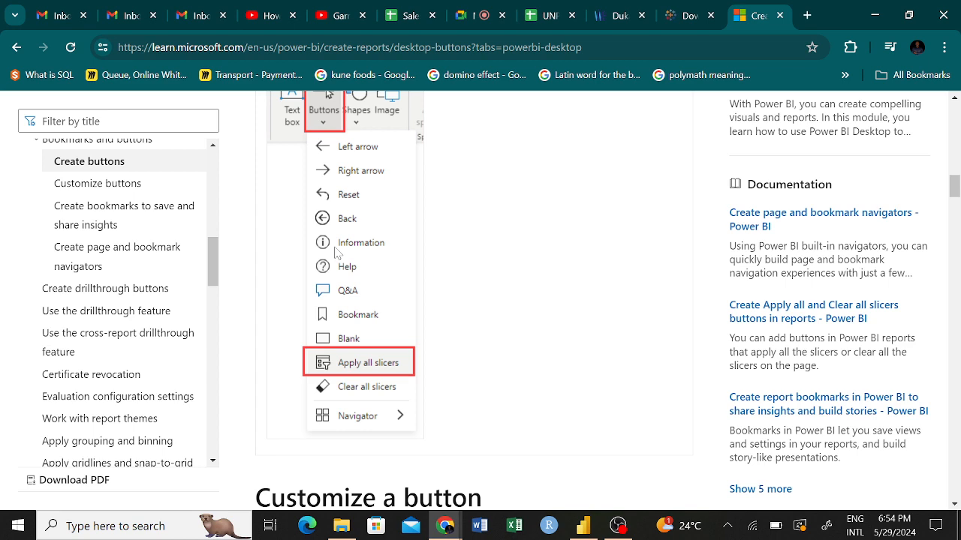
{"action": "scroll", "coordinate": [335, 252], "scroll_direction": "up", "scroll_amount": 10}
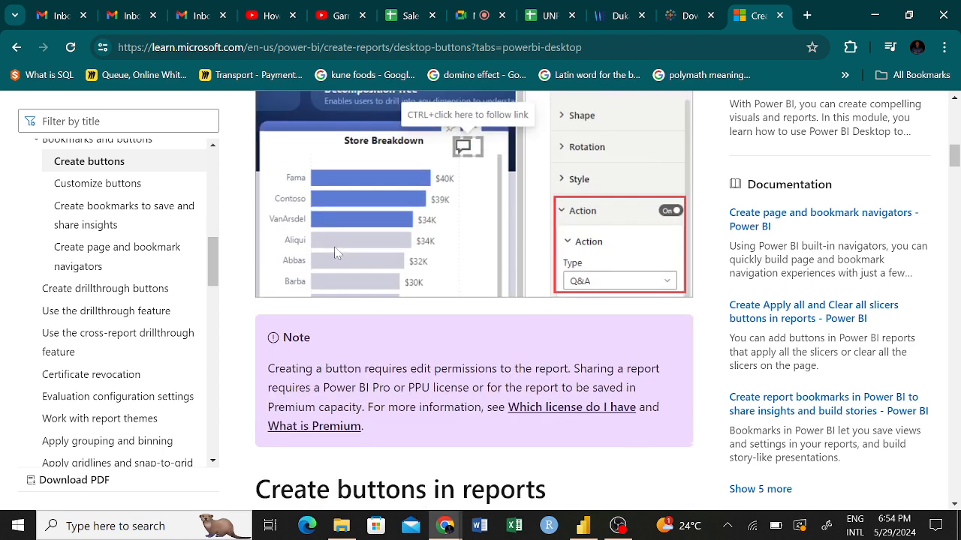
{"action": "scroll", "coordinate": [335, 253], "scroll_direction": "up", "scroll_amount": 5}
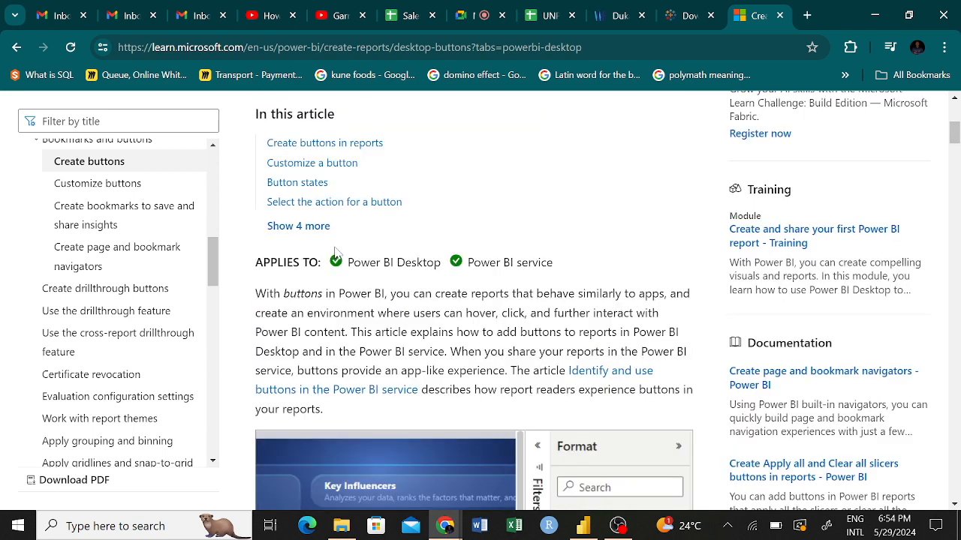
{"action": "scroll", "coordinate": [335, 253], "scroll_direction": "up", "scroll_amount": 3}
Step: Examine the article's sections on button action types, page navigation and fill images
{"action": "scroll", "coordinate": [335, 253], "scroll_direction": "down", "scroll_amount": 10}
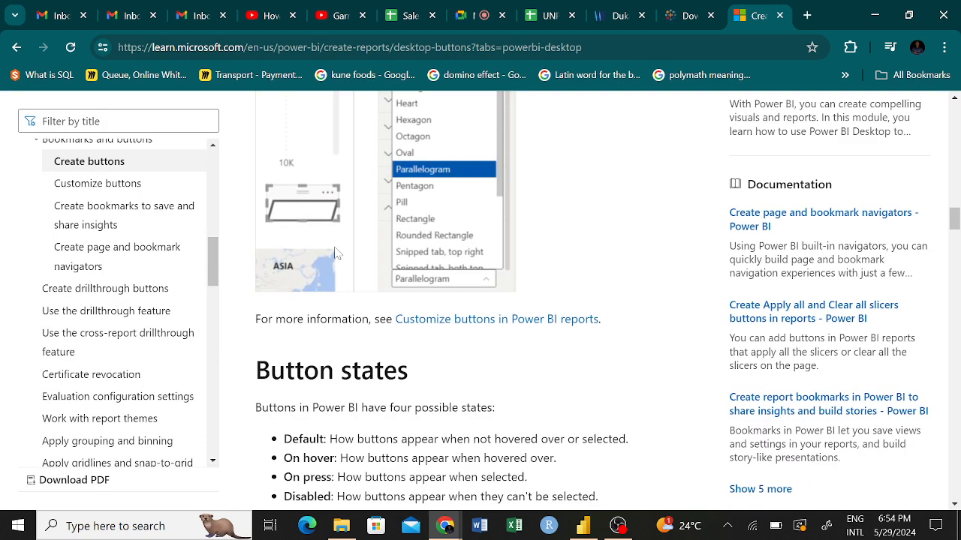
{"action": "scroll", "coordinate": [335, 253], "scroll_direction": "down", "scroll_amount": 15}
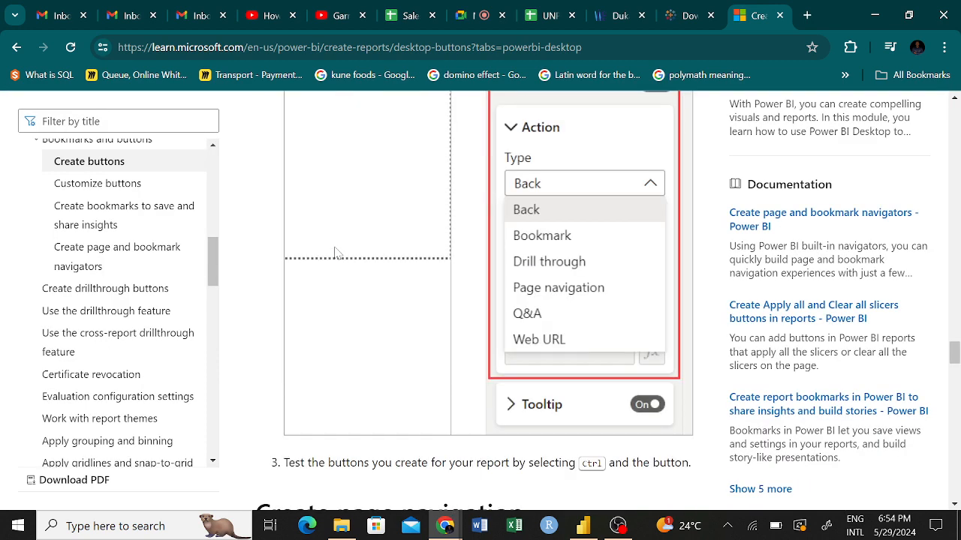
{"action": "scroll", "coordinate": [335, 253], "scroll_direction": "down", "scroll_amount": 8}
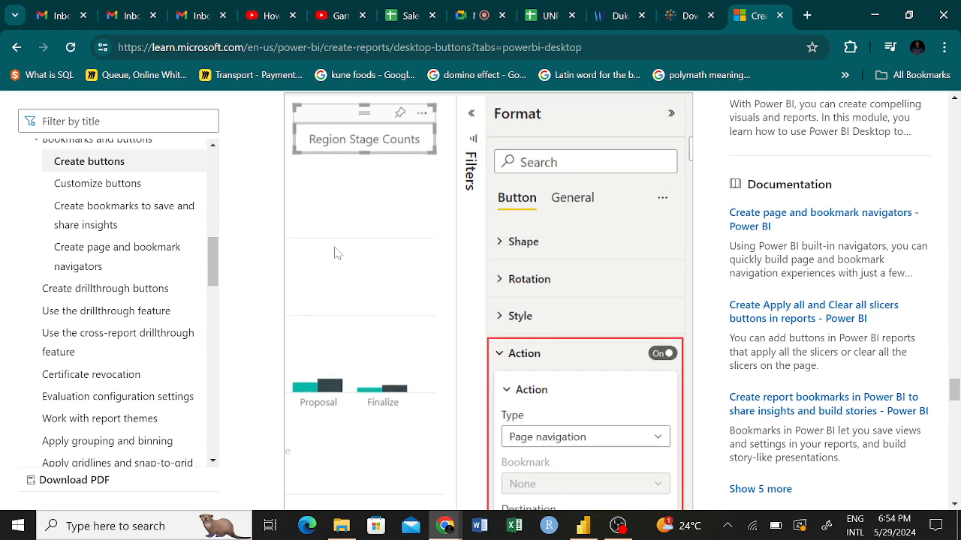
{"action": "scroll", "coordinate": [336, 253], "scroll_direction": "down", "scroll_amount": 4}
{"action": "scroll", "coordinate": [334, 246], "scroll_direction": "down", "scroll_amount": 1}
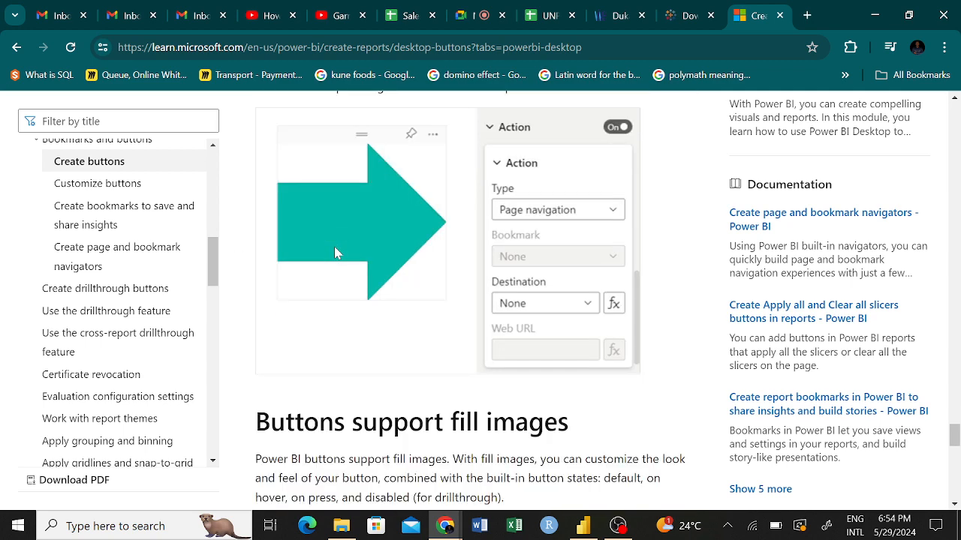
{"action": "scroll", "coordinate": [334, 246], "scroll_direction": "up", "scroll_amount": 1}
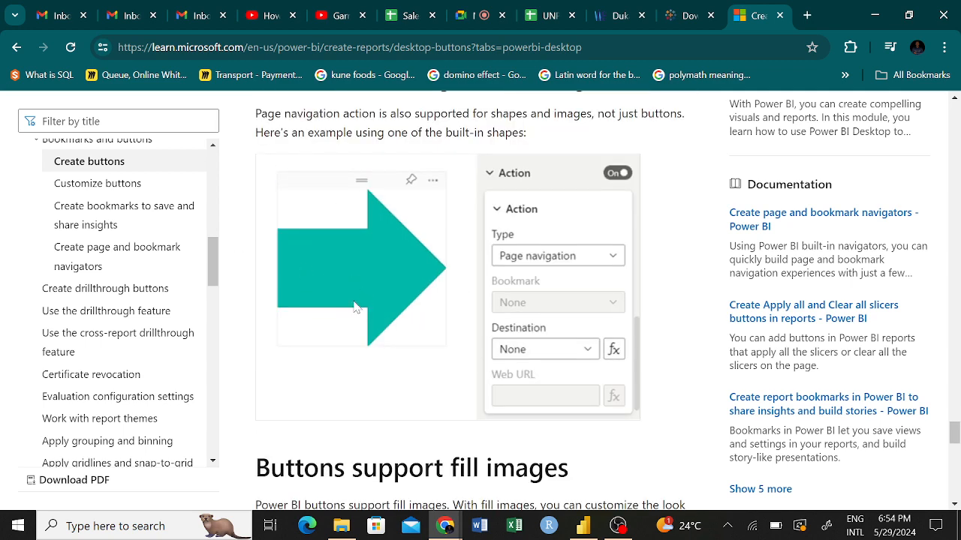
{"action": "scroll", "coordinate": [356, 308], "scroll_direction": "down", "scroll_amount": 4}
{"action": "scroll", "coordinate": [446, 398], "scroll_direction": "down", "scroll_amount": 10}
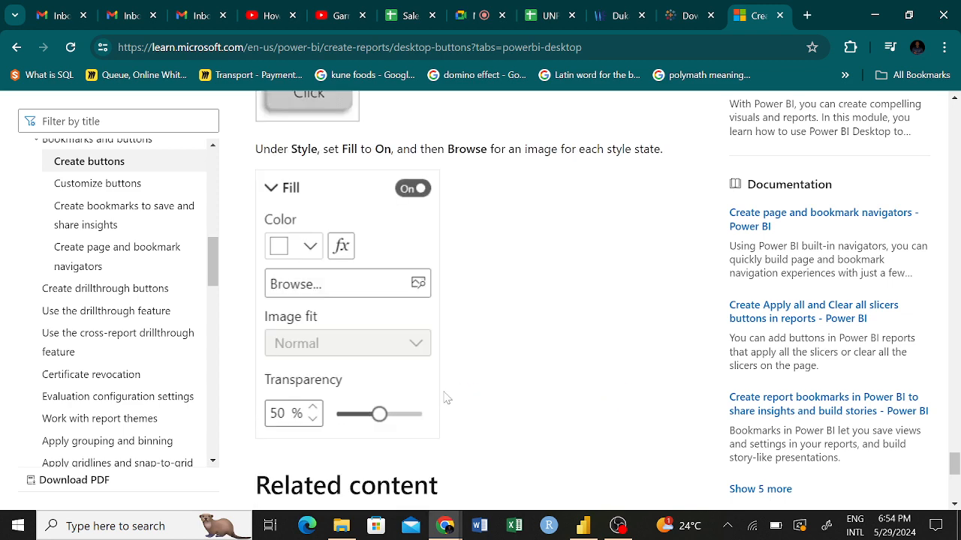
{"action": "scroll", "coordinate": [446, 398], "scroll_direction": "up", "scroll_amount": 20}
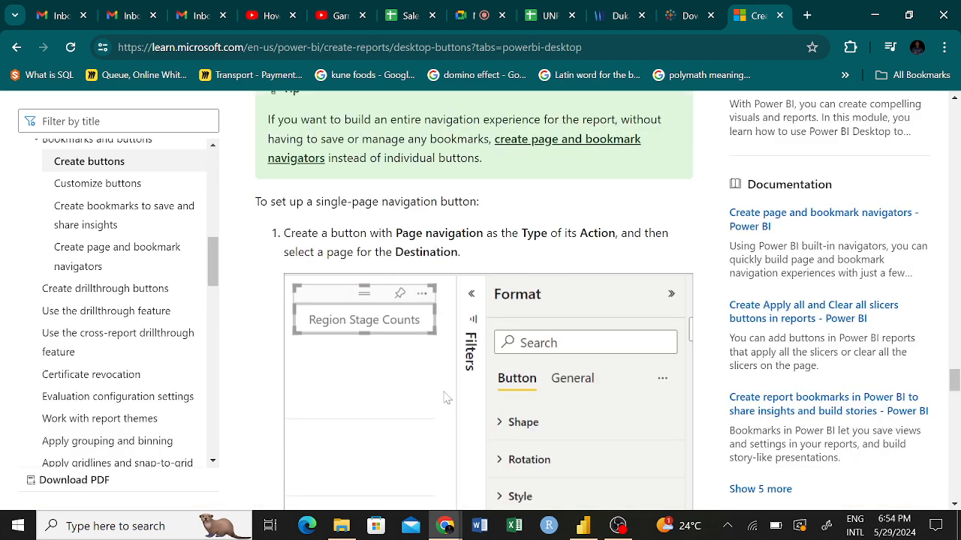
{"action": "scroll", "coordinate": [446, 398], "scroll_direction": "up", "scroll_amount": 1}
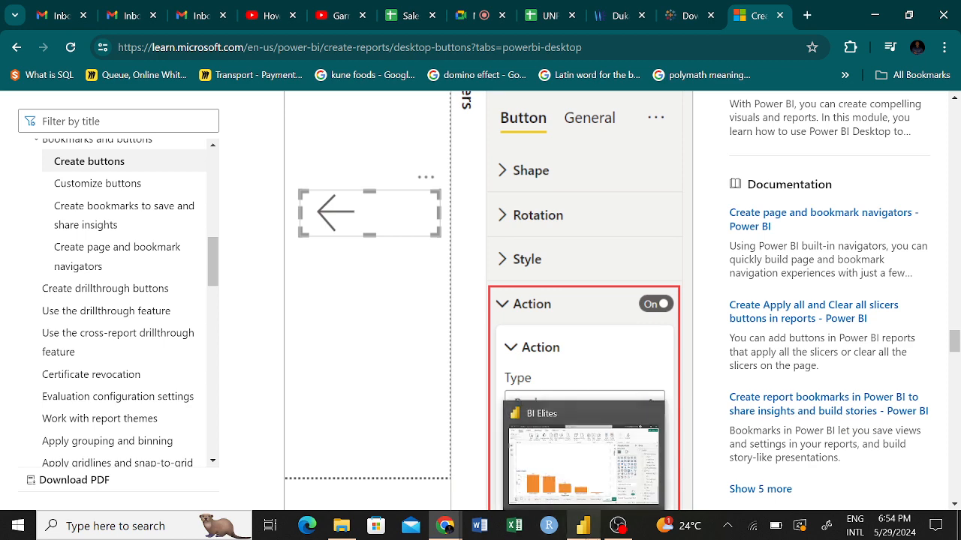
Step: Switch to Power BI, narrow the Total Sales by Display Name donut to clear the pie chart's labels, and place Outlets by Region back over both
{"action": "left_click", "coordinate": [583, 525]}
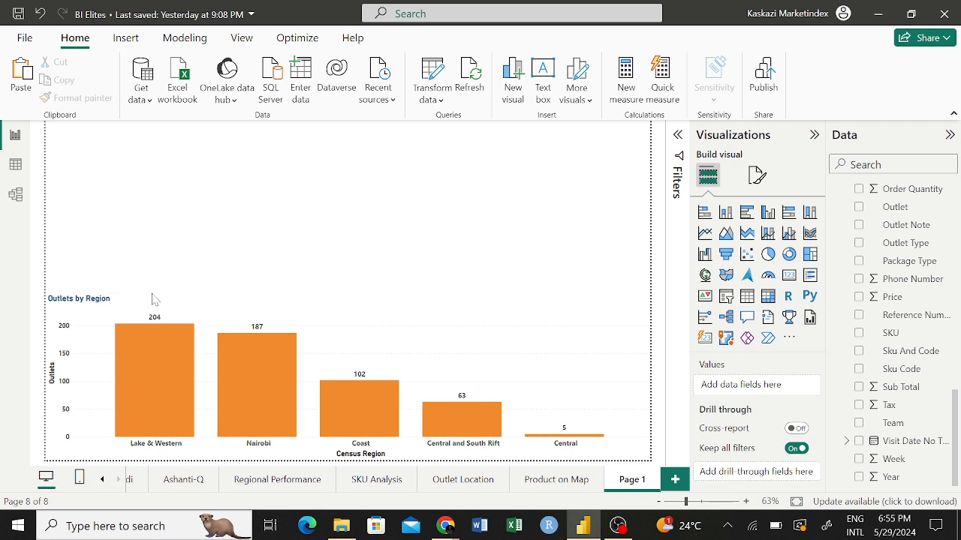
{"action": "mouse_move", "coordinate": [473, 426]}
{"action": "left_click_drag", "start_coordinate": [411, 333], "coordinate": [474, 132]}
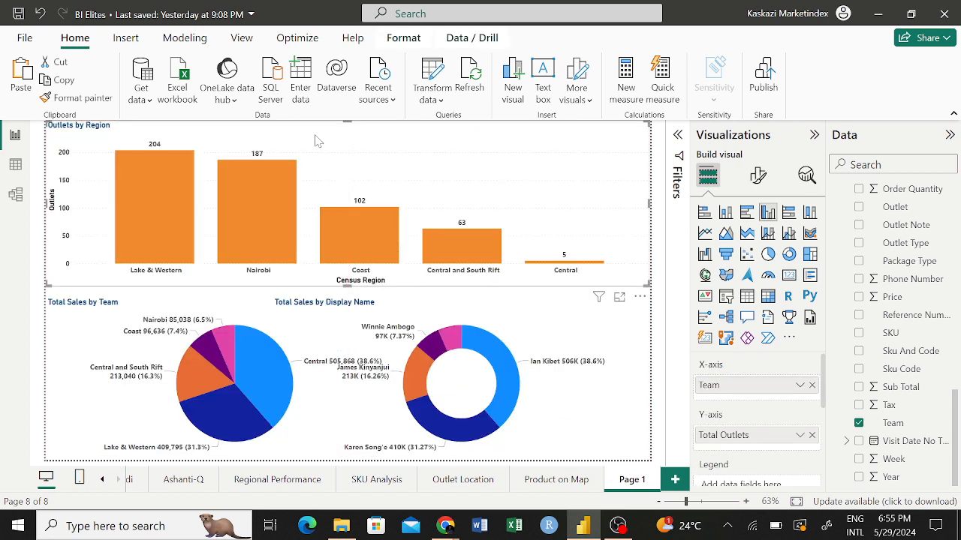
{"action": "left_click", "coordinate": [325, 326]}
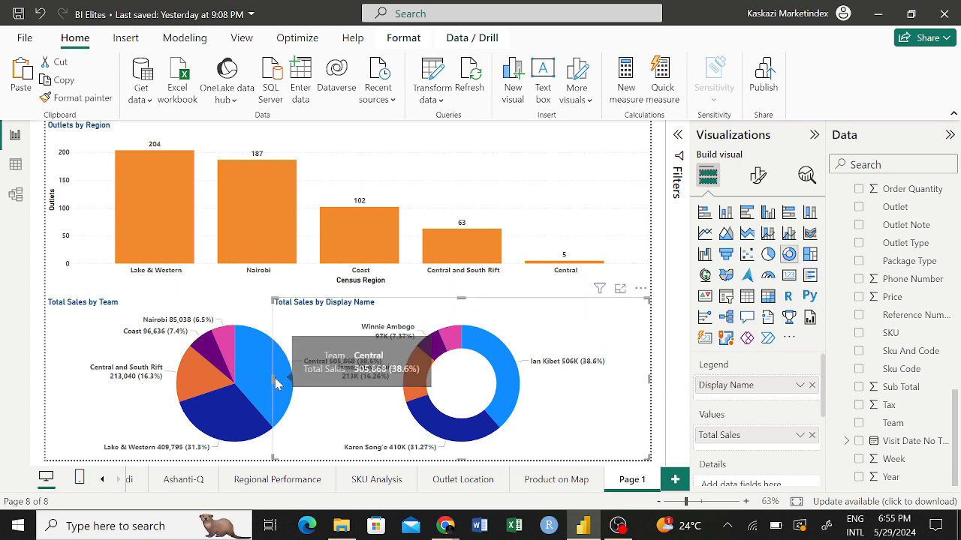
{"action": "left_click_drag", "start_coordinate": [273, 379], "coordinate": [349, 382]}
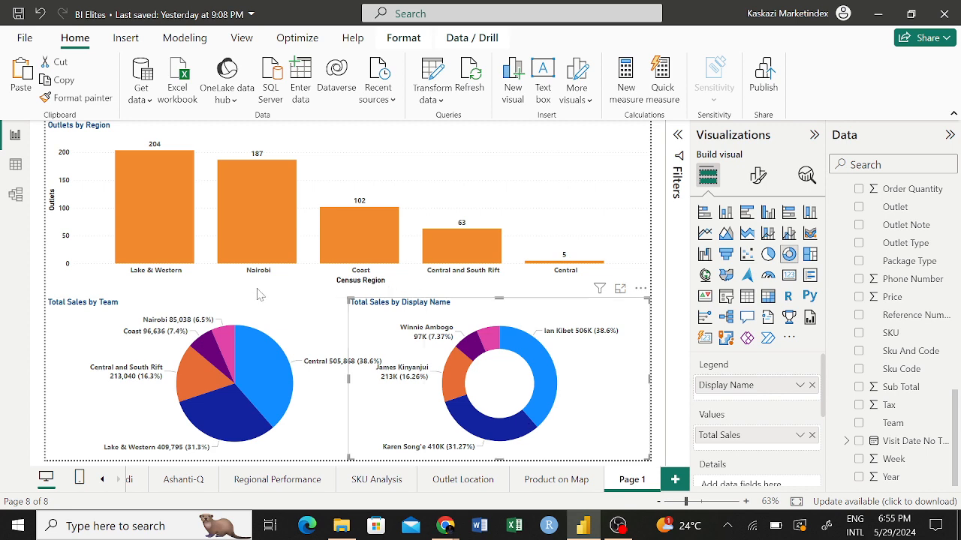
{"action": "left_click_drag", "start_coordinate": [523, 157], "coordinate": [520, 330]}
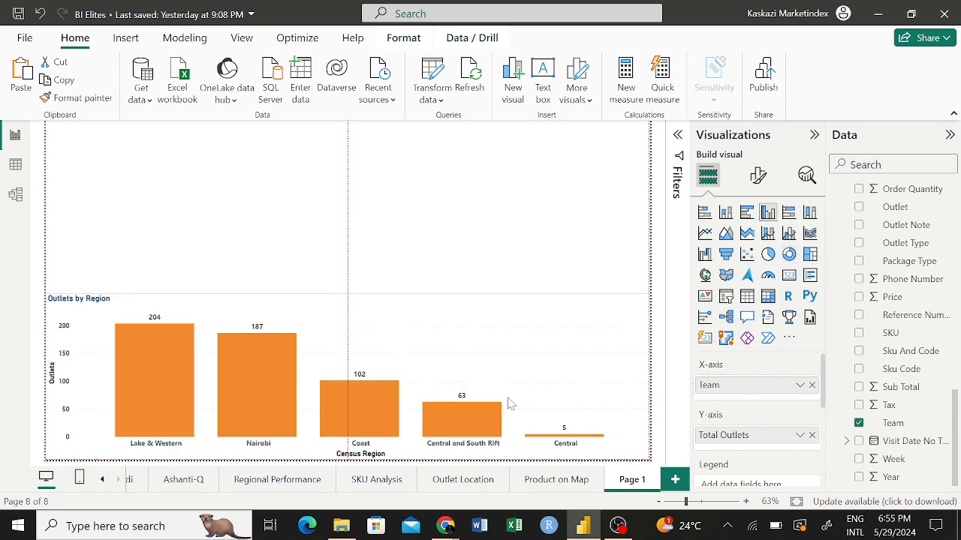
{"action": "left_click", "coordinate": [273, 240]}
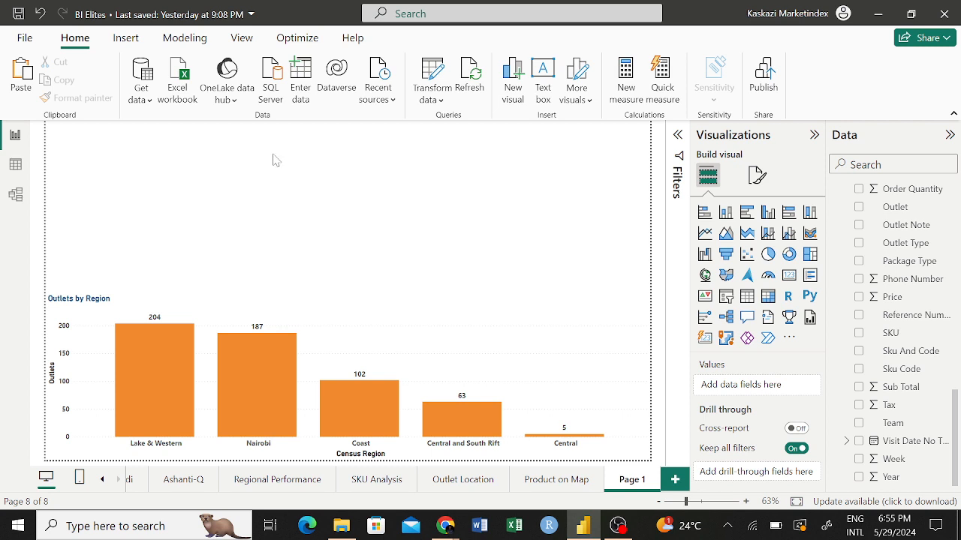
Step: Review the button types that can be inserted on the report page, without adding one
{"action": "left_click", "coordinate": [129, 43]}
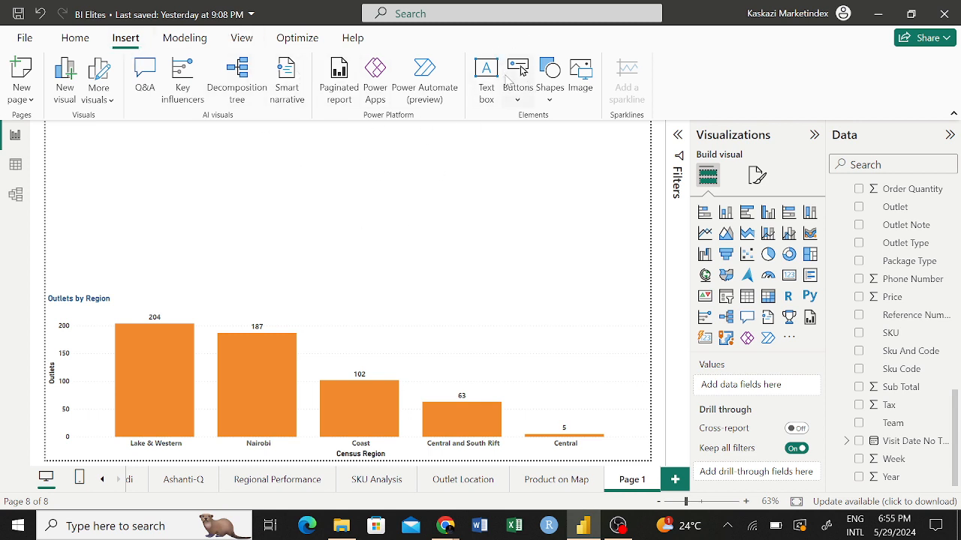
{"action": "left_click", "coordinate": [522, 103]}
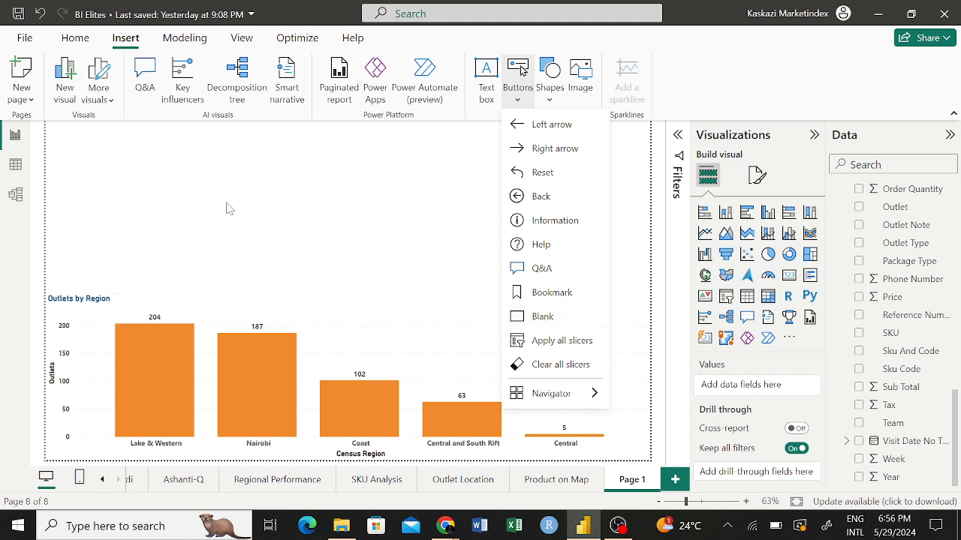
{"action": "left_click", "coordinate": [169, 277]}
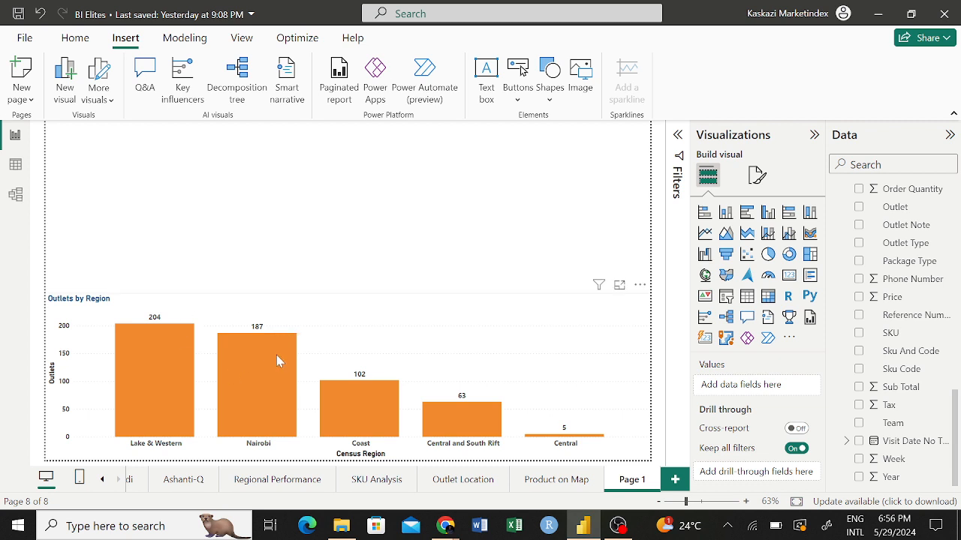
Step: Move the Outlets by Region chart up to uncover the pie and donut charts, and place it back over them
{"action": "mouse_move", "coordinate": [279, 353]}
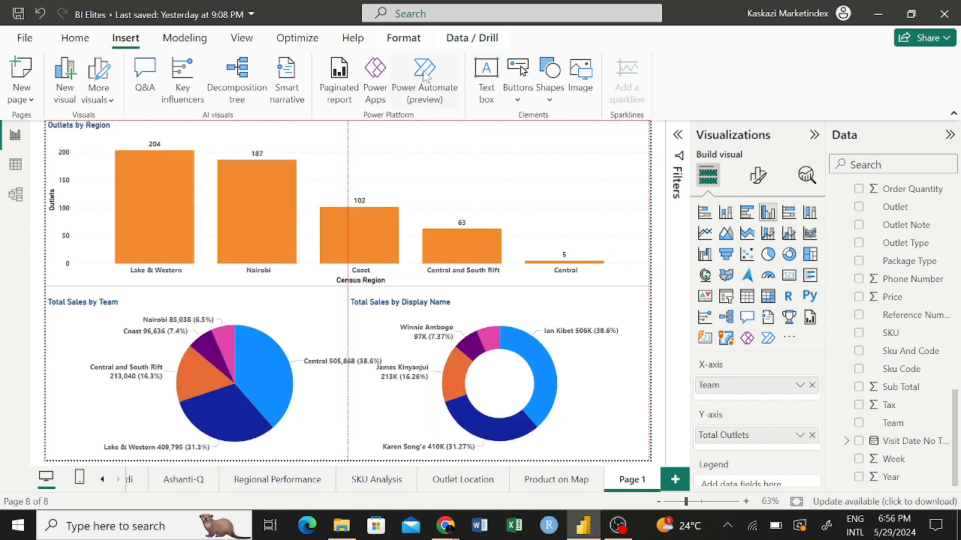
{"action": "left_click_drag", "start_coordinate": [423, 73], "coordinate": [412, 165]}
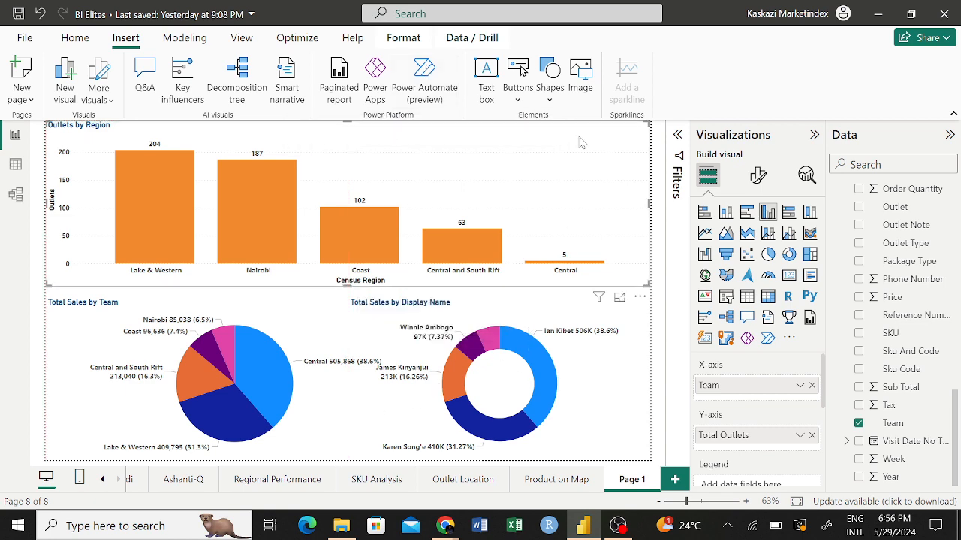
{"action": "left_click_drag", "start_coordinate": [581, 143], "coordinate": [570, 377]}
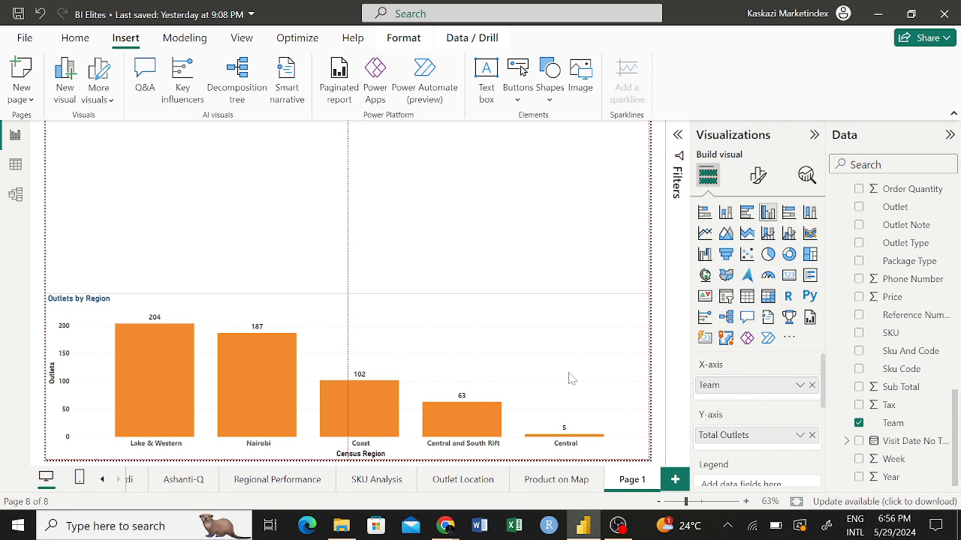
{"action": "left_click_drag", "start_coordinate": [569, 378], "coordinate": [568, 378]}
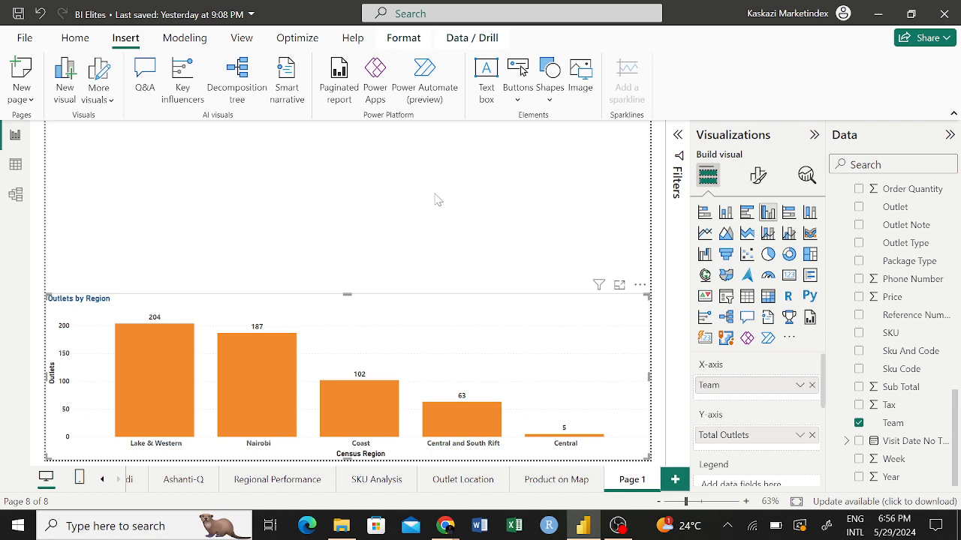
{"action": "left_click", "coordinate": [357, 199]}
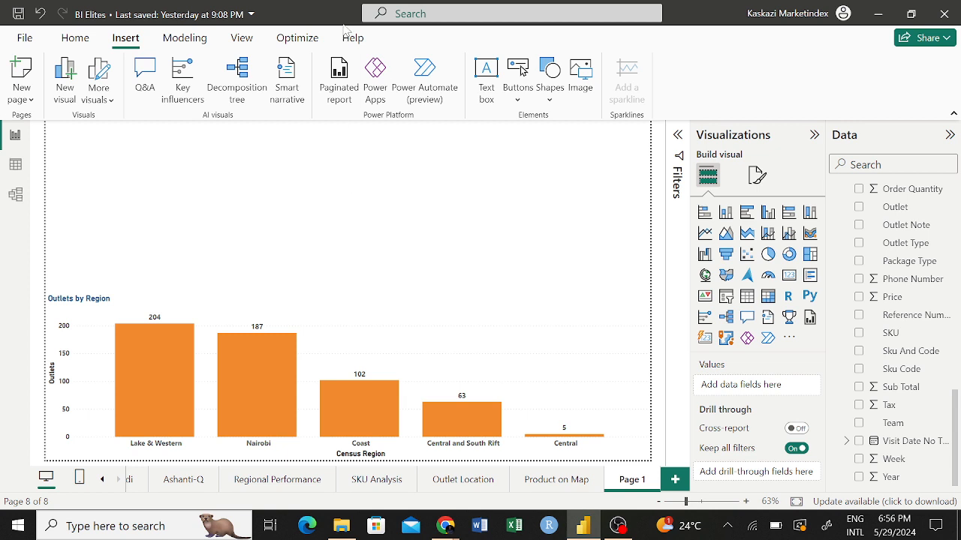
Step: Insert two blank buttons on the report page
{"action": "left_click", "coordinate": [520, 90]}
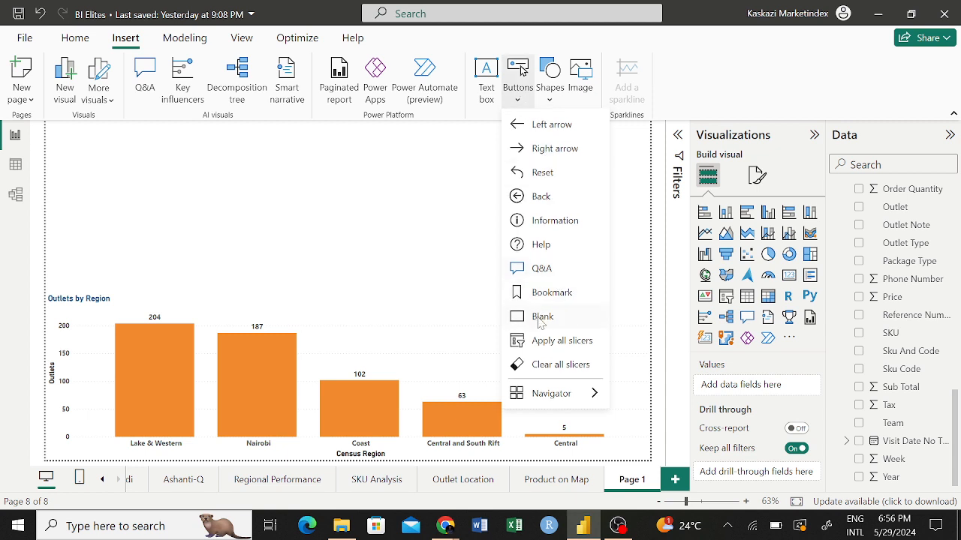
{"action": "left_click", "coordinate": [541, 317]}
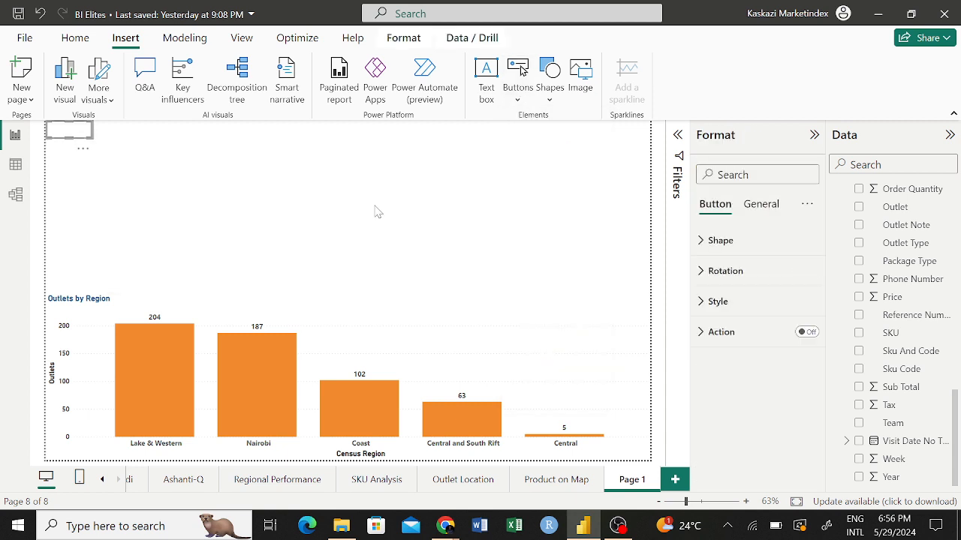
{"action": "left_click", "coordinate": [466, 123]}
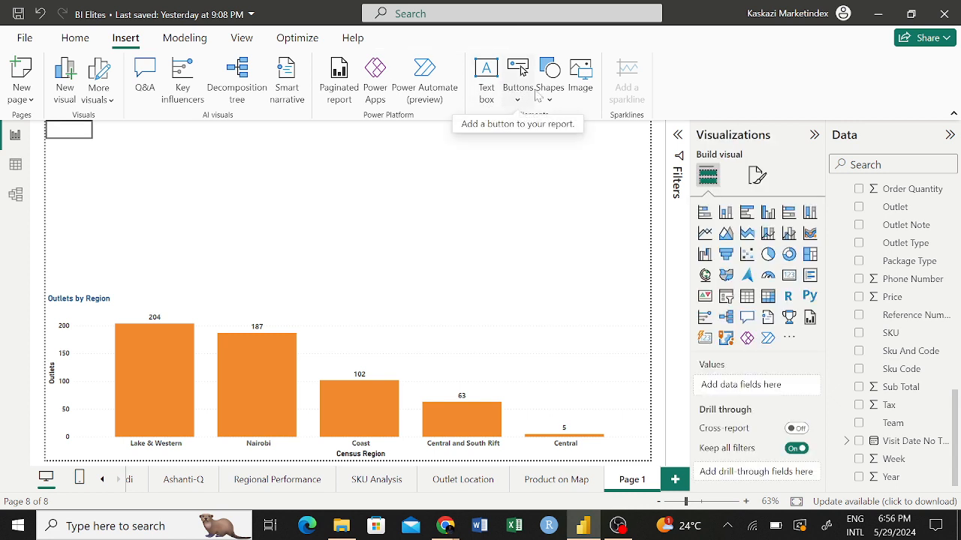
{"action": "left_click", "coordinate": [523, 101]}
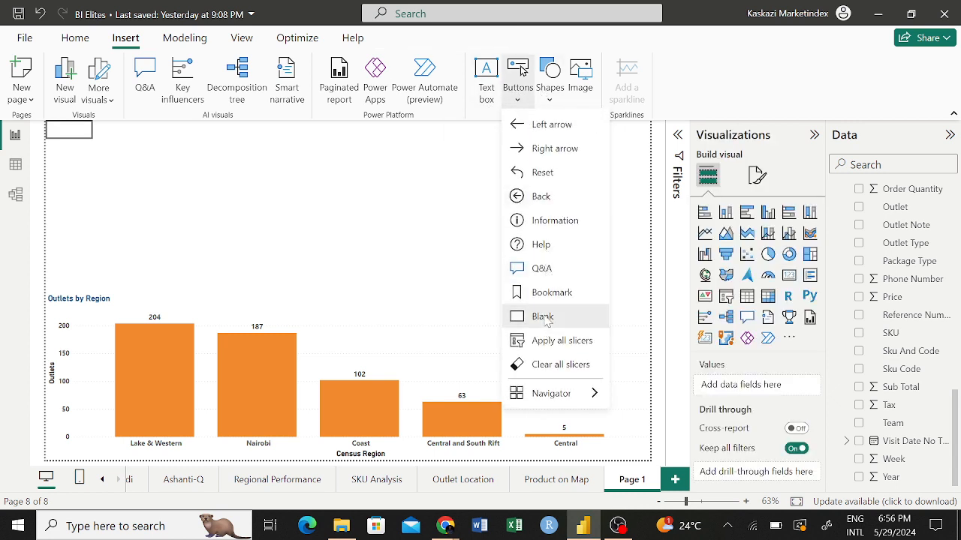
{"action": "left_click", "coordinate": [544, 317]}
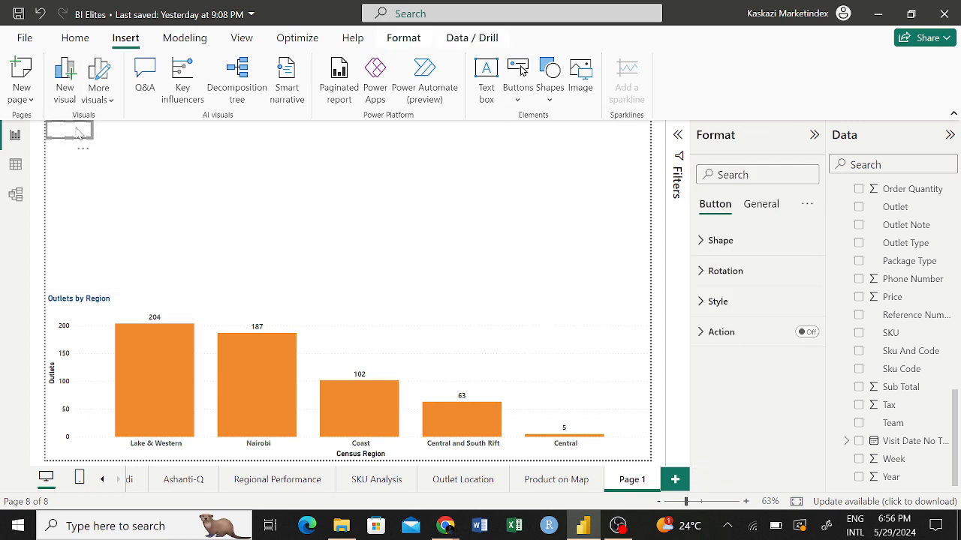
Step: Separate the two blank buttons and place them side by side in the page's upper-left corner, undoing the widening of the second one
{"action": "left_click_drag", "start_coordinate": [79, 134], "coordinate": [282, 174]}
{"action": "left_click_drag", "start_coordinate": [71, 133], "coordinate": [87, 233]}
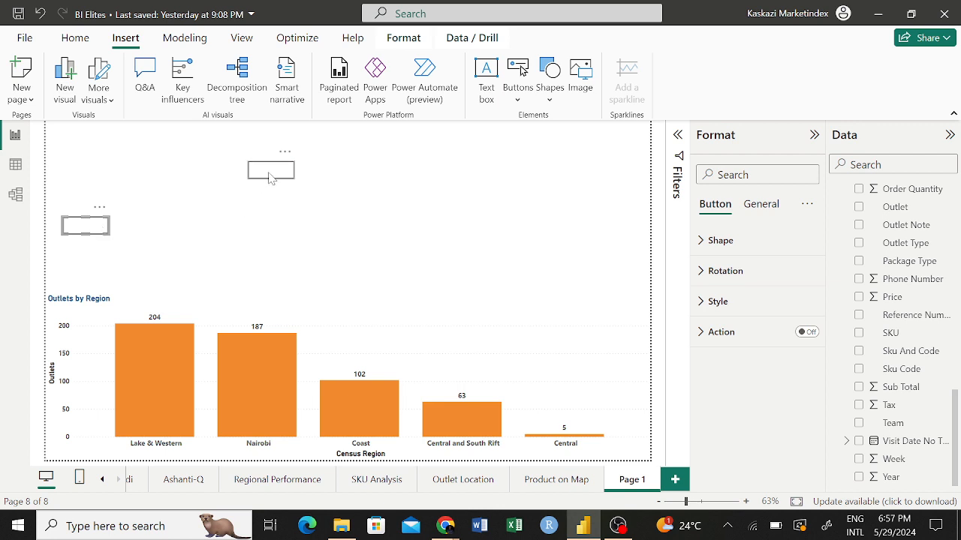
{"action": "left_click_drag", "start_coordinate": [270, 176], "coordinate": [69, 139]}
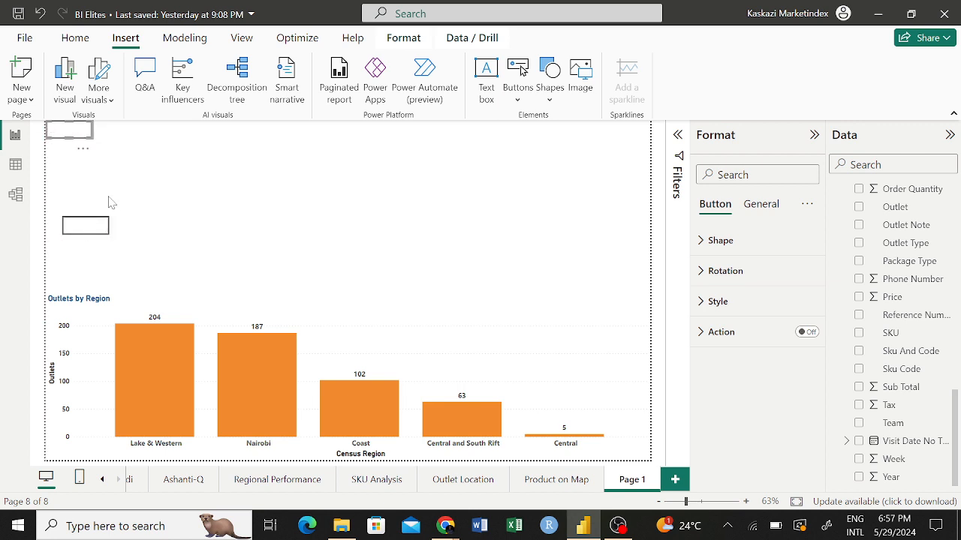
{"action": "mouse_move", "coordinate": [105, 229]}
{"action": "left_mouse_down"}
{"action": "mouse_move", "coordinate": [169, 135]}
{"action": "mouse_move", "coordinate": [150, 141]}
{"action": "mouse_move", "coordinate": [140, 132]}
{"action": "mouse_move", "coordinate": [255, 260]}
{"action": "left_mouse_up"}
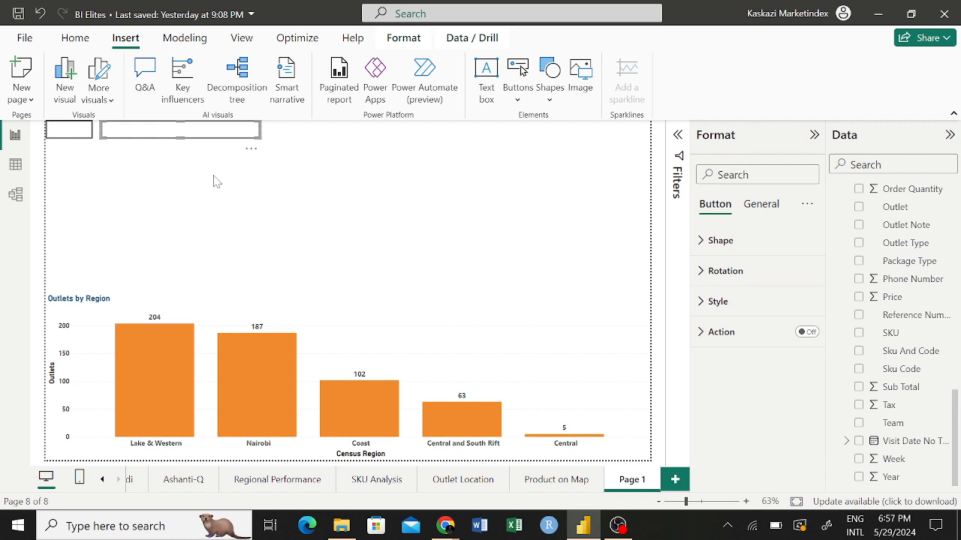
{"action": "key", "text": "ctrl+z"}
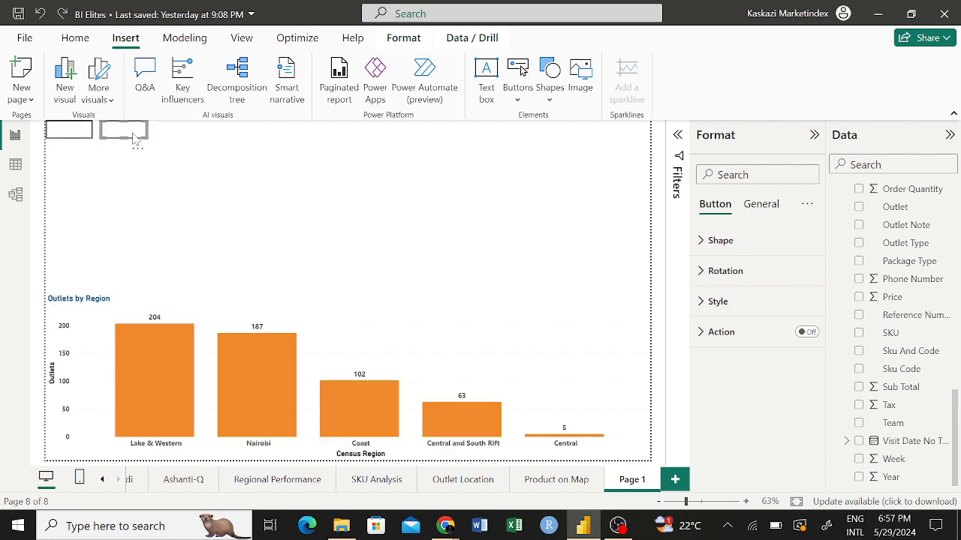
{"action": "left_click", "coordinate": [376, 223]}
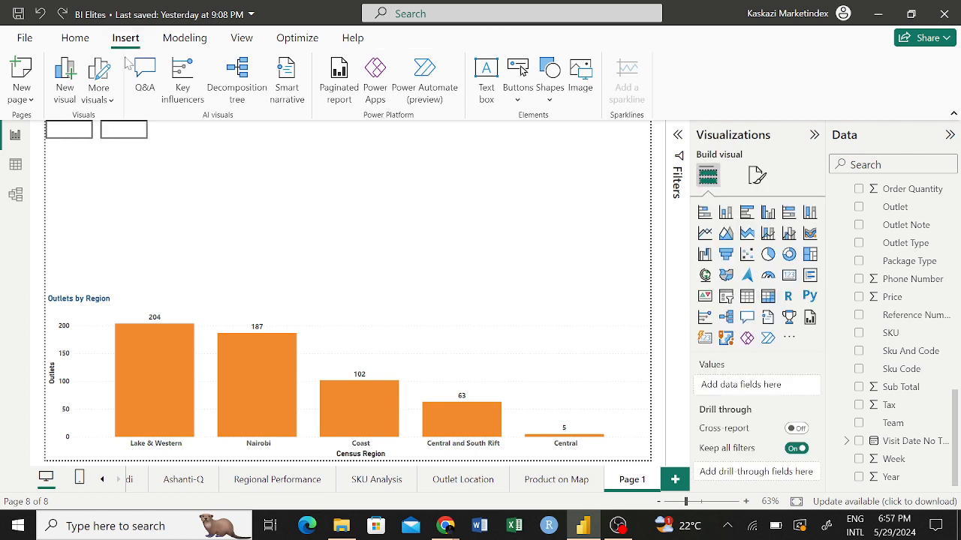
Step: Move the Outlets by Region chart to the top of the page, off the pie and donut charts
{"action": "left_click", "coordinate": [519, 101]}
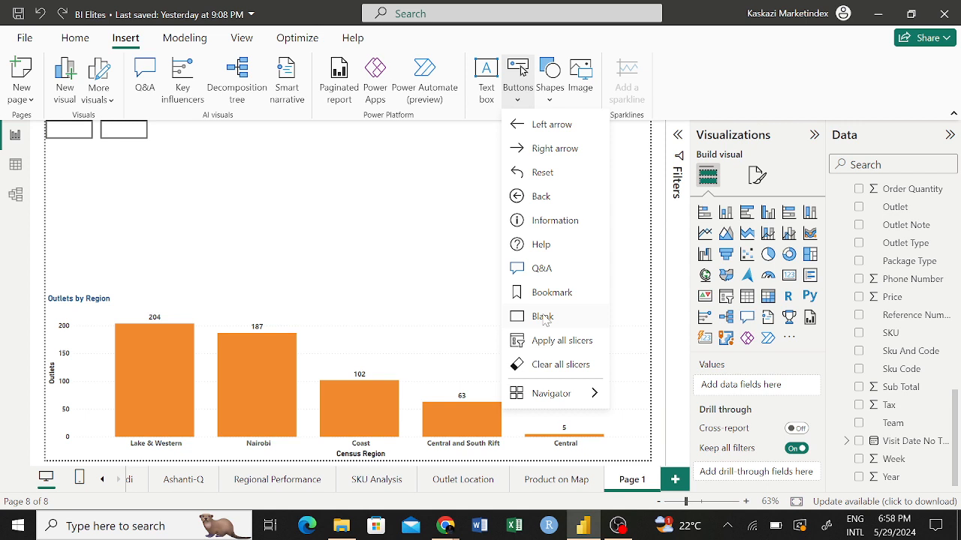
{"action": "left_click", "coordinate": [285, 189]}
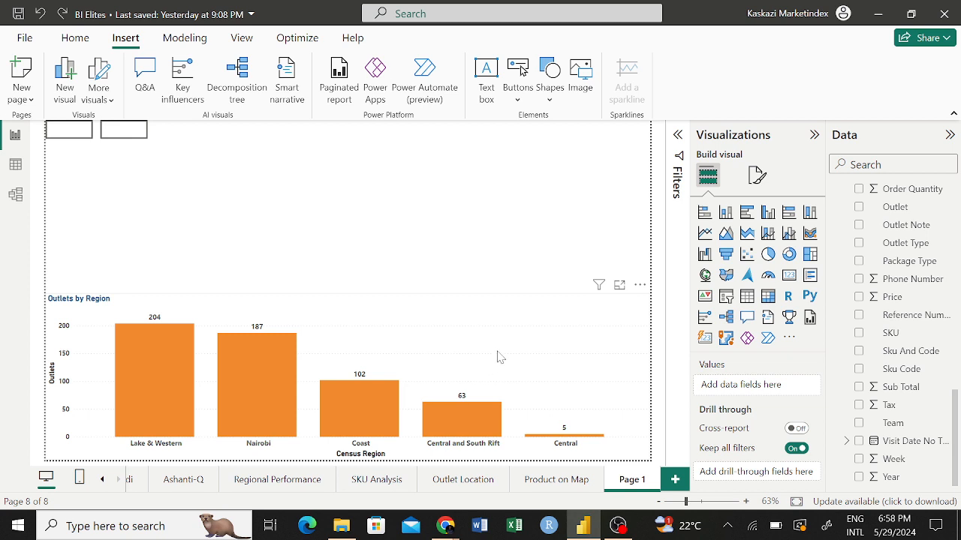
{"action": "left_click", "coordinate": [501, 208]}
{"action": "scroll", "coordinate": [495, 173], "scroll_direction": "down", "scroll_amount": 3}
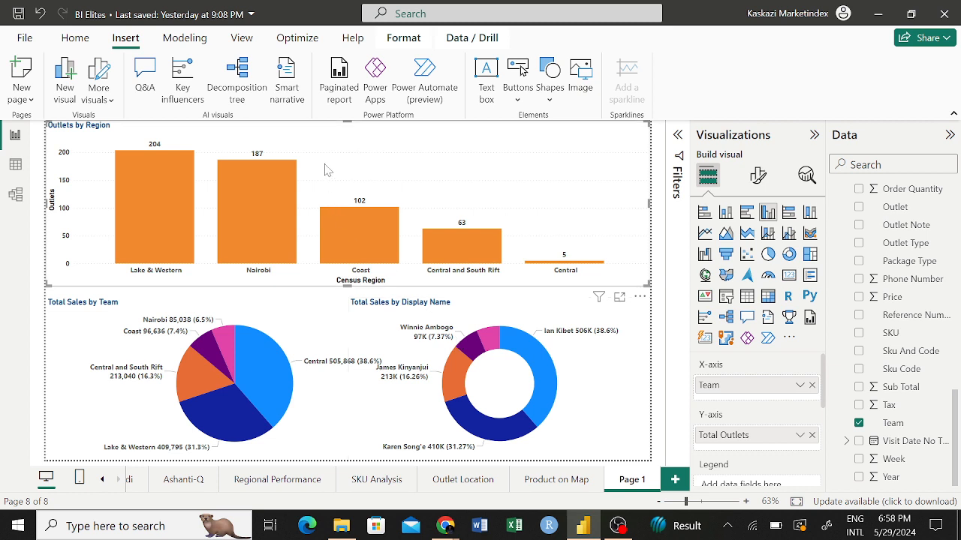
Step: Change the pie chart's title to "Total Sales by Region"
{"action": "left_click", "coordinate": [111, 311]}
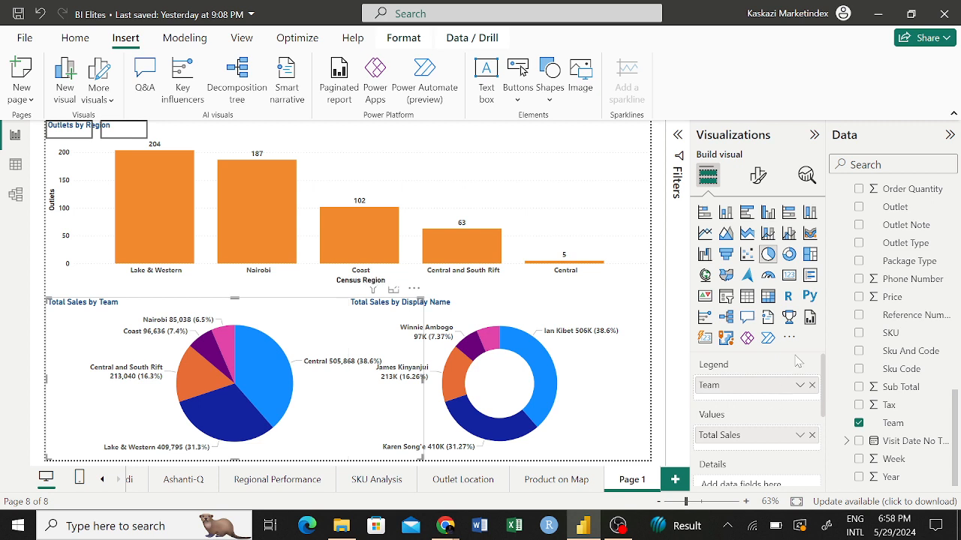
{"action": "left_click_drag", "start_coordinate": [763, 391], "coordinate": [771, 398]}
{"action": "scroll", "coordinate": [770, 397], "scroll_direction": "down", "scroll_amount": 1}
{"action": "scroll", "coordinate": [769, 396], "scroll_direction": "up", "scroll_amount": 3}
{"action": "left_click", "coordinate": [759, 175]}
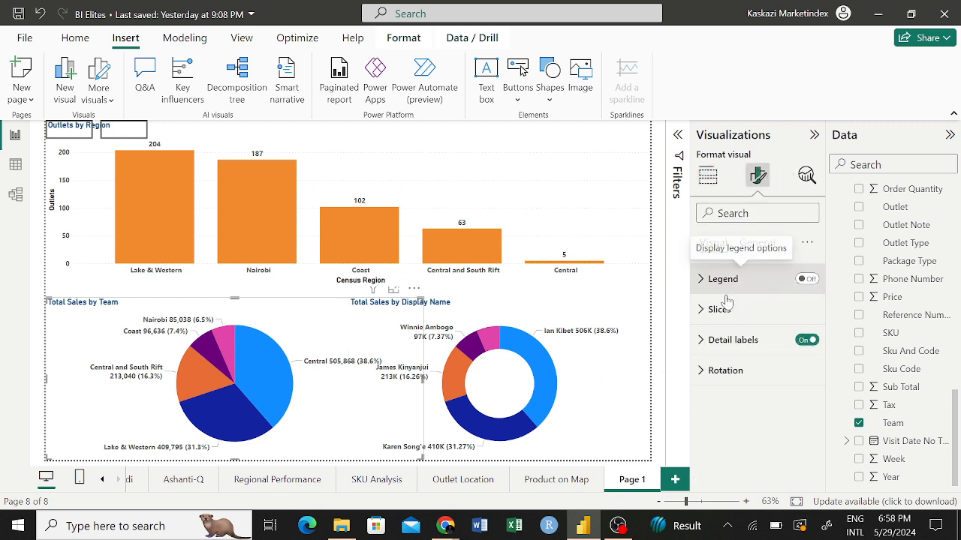
{"action": "left_click", "coordinate": [754, 242]}
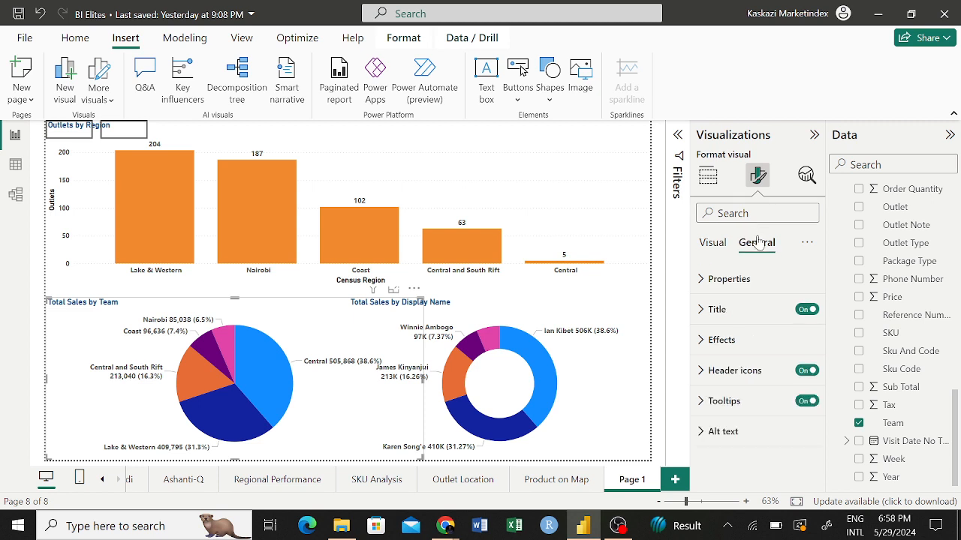
{"action": "left_click", "coordinate": [700, 310]}
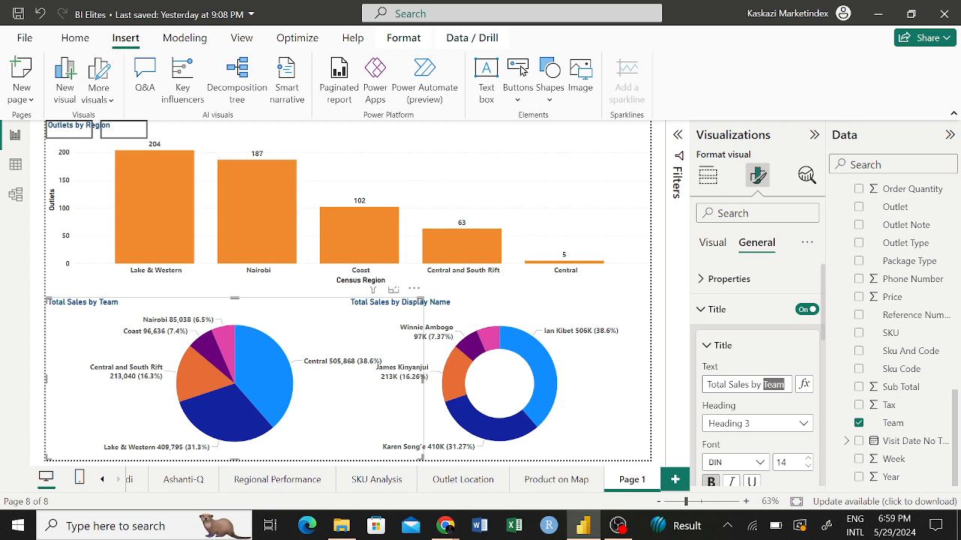
{"action": "type", "text": "Region"}
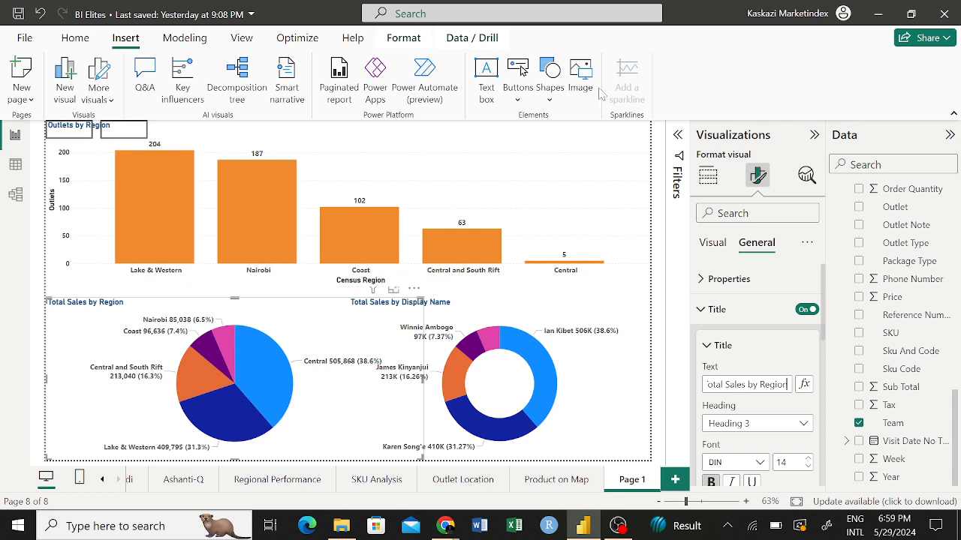
{"action": "left_click", "coordinate": [430, 279]}
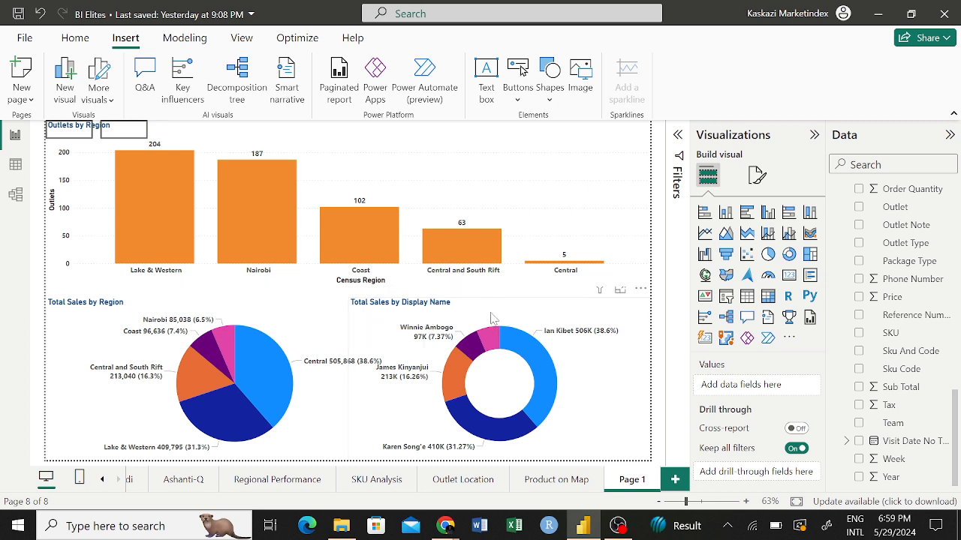
Step: Change the donut chart's title to "Sales by Reps"
{"action": "left_click", "coordinate": [492, 318]}
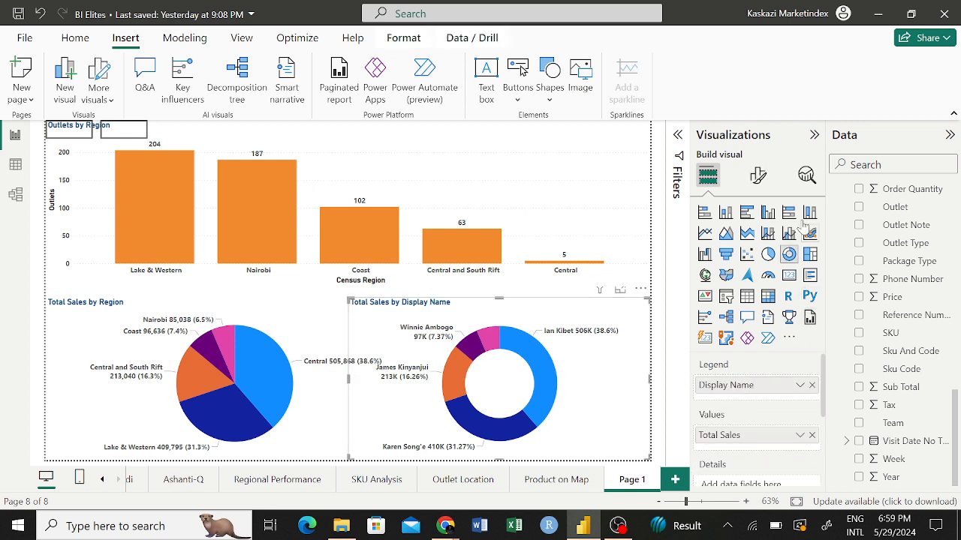
{"action": "left_click", "coordinate": [758, 177]}
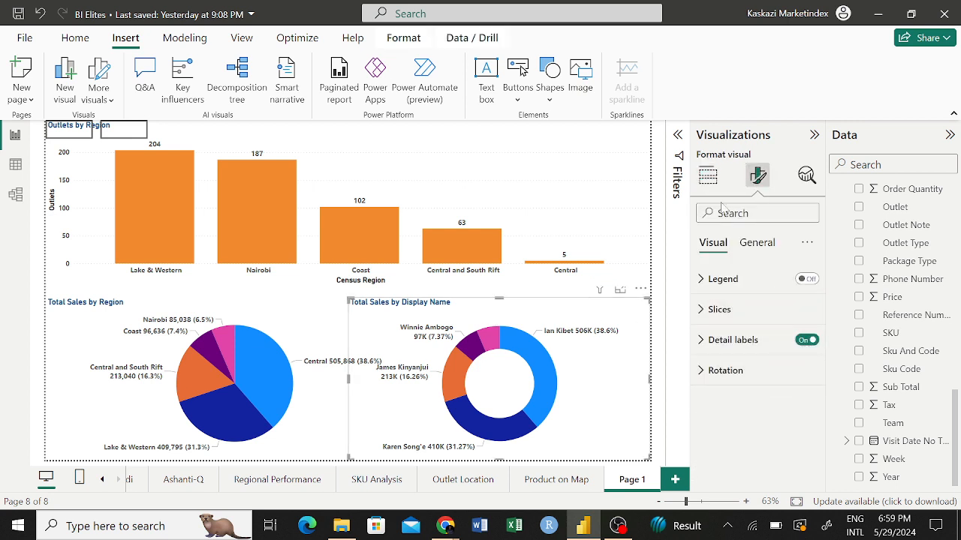
{"action": "left_click", "coordinate": [753, 246]}
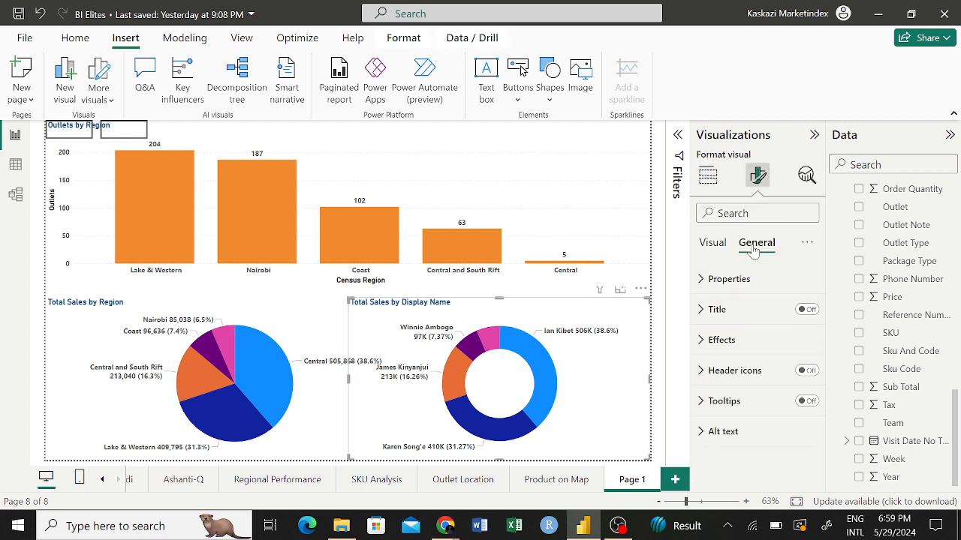
{"action": "left_click", "coordinate": [712, 317]}
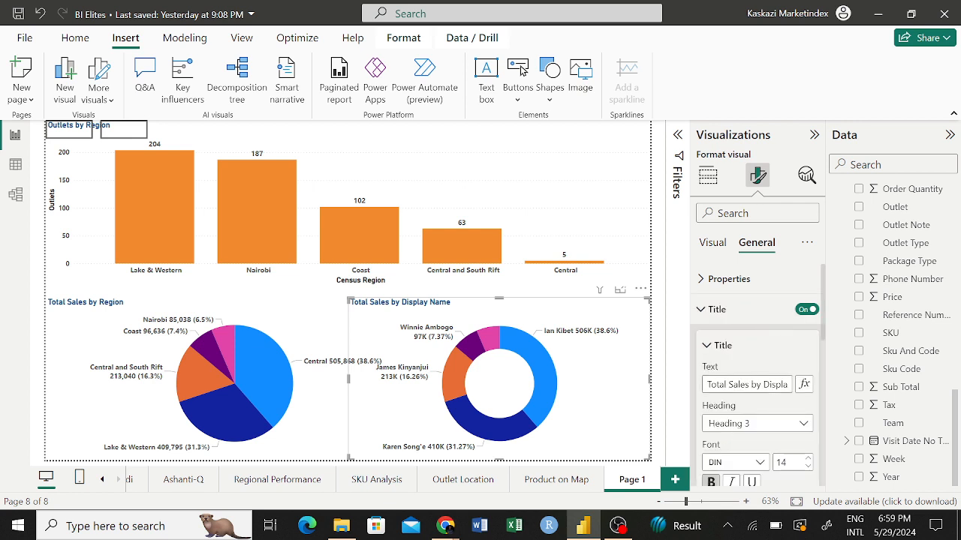
{"action": "left_click_drag", "start_coordinate": [730, 385], "coordinate": [613, 395]}
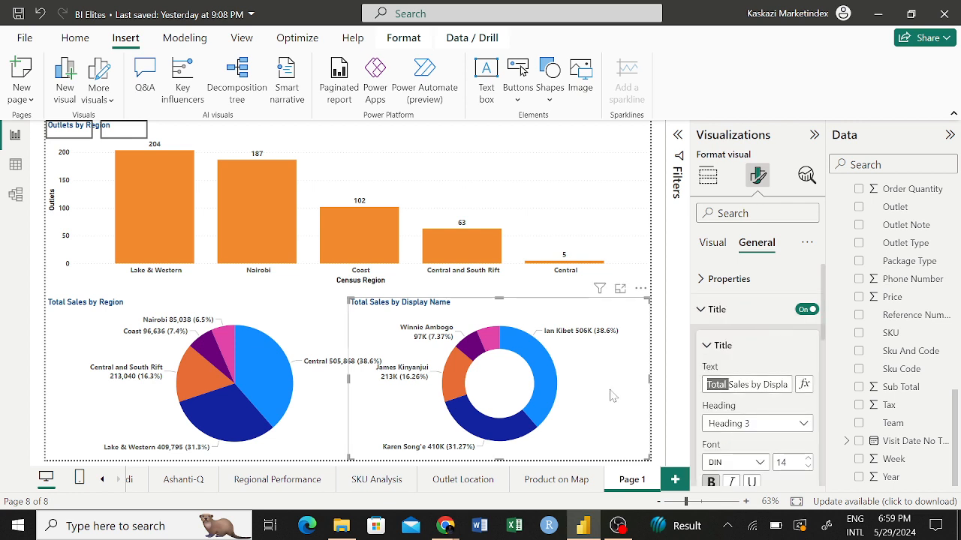
{"action": "key", "text": "BackSpace"}
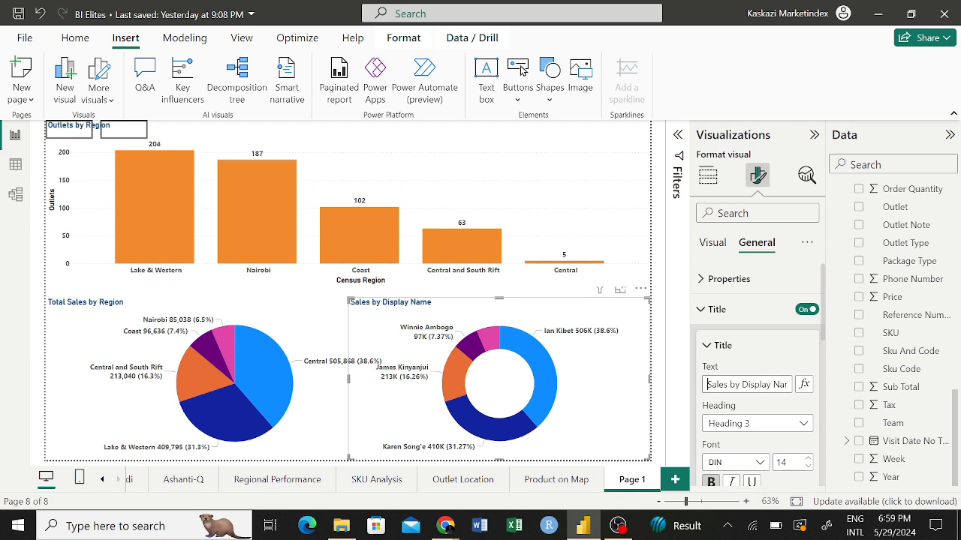
{"action": "left_click_drag", "start_coordinate": [741, 384], "coordinate": [805, 386]}
{"action": "type", "text": "Reps"}
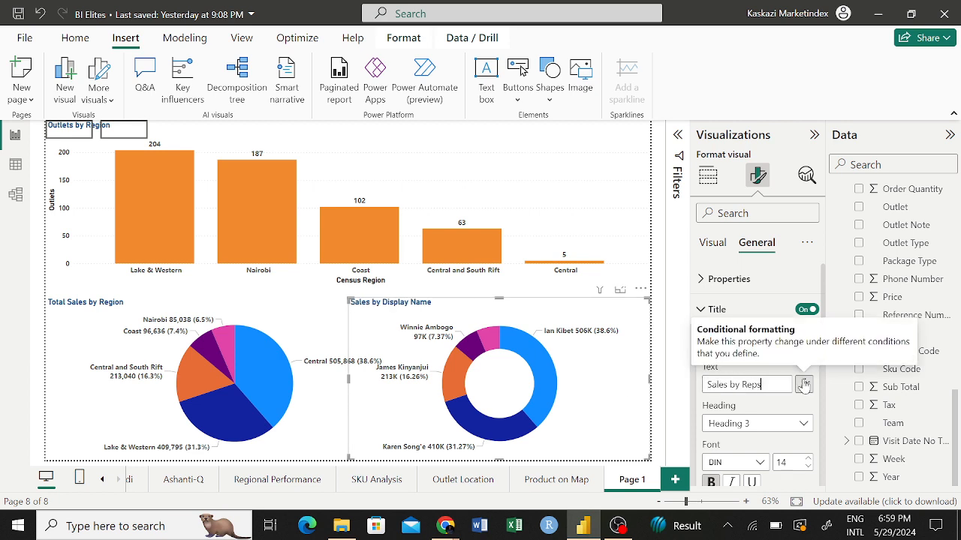
Step: Narrow the Outlets by Region chart and swap its place with the Sales by Reps donut, so it sits beside the pie chart
{"action": "left_click", "coordinate": [586, 199]}
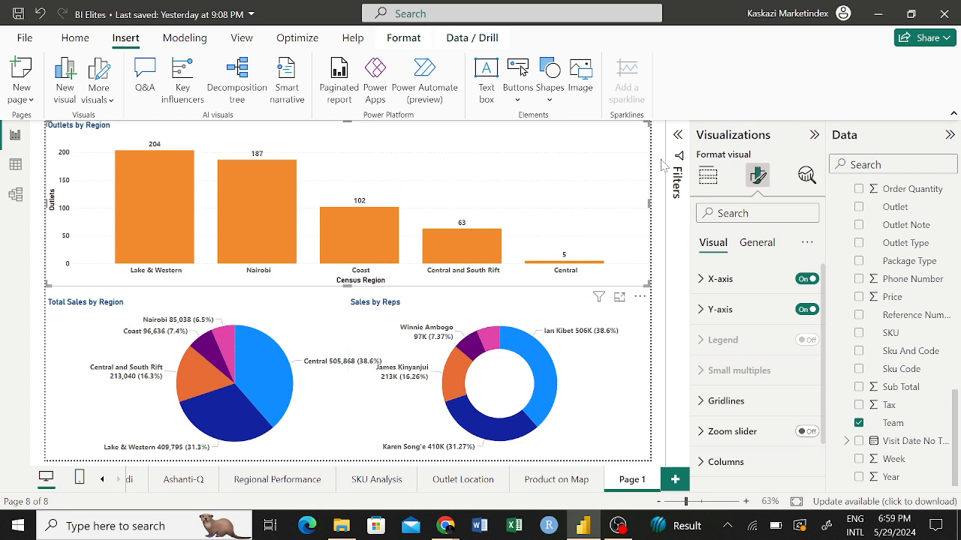
{"action": "left_click_drag", "start_coordinate": [649, 203], "coordinate": [282, 202]}
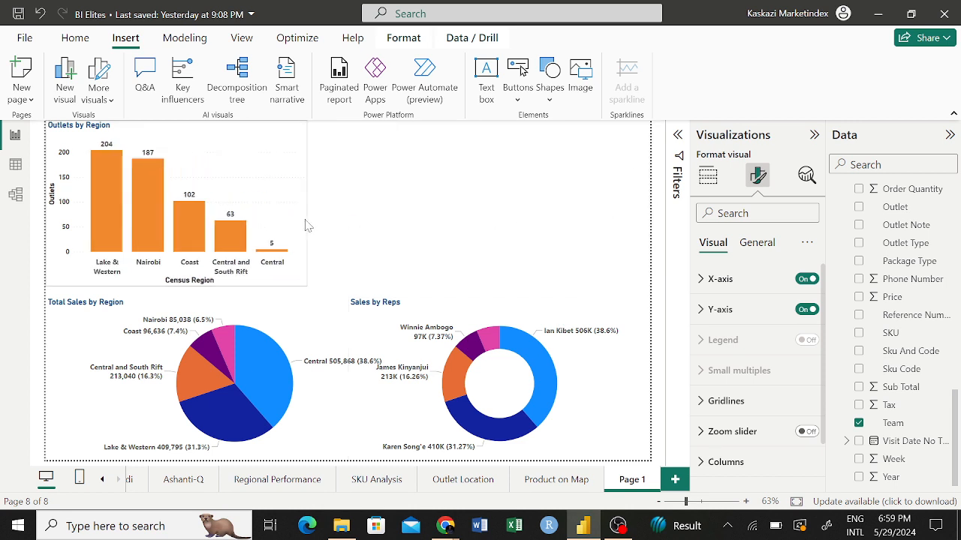
{"action": "left_click_drag", "start_coordinate": [568, 287], "coordinate": [539, 110]}
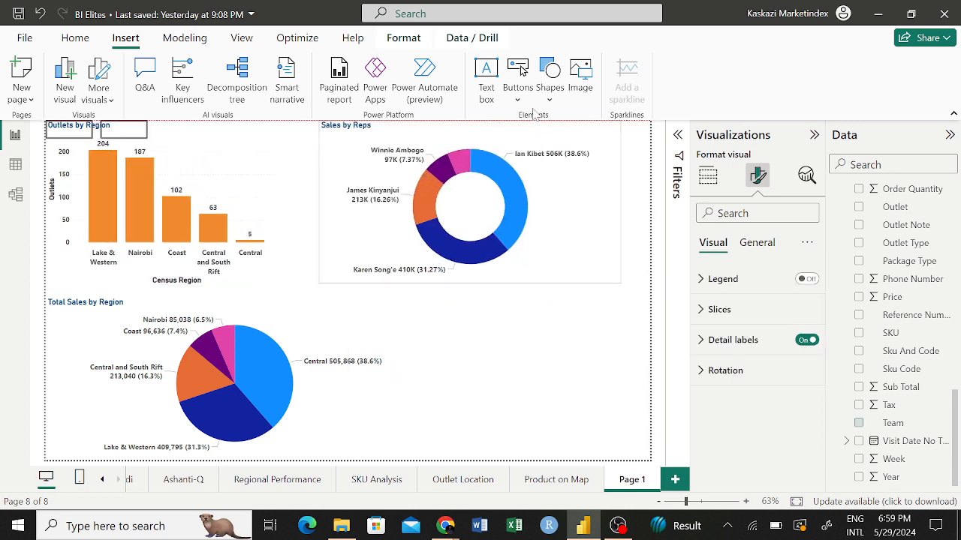
{"action": "left_click_drag", "start_coordinate": [235, 146], "coordinate": [596, 343]}
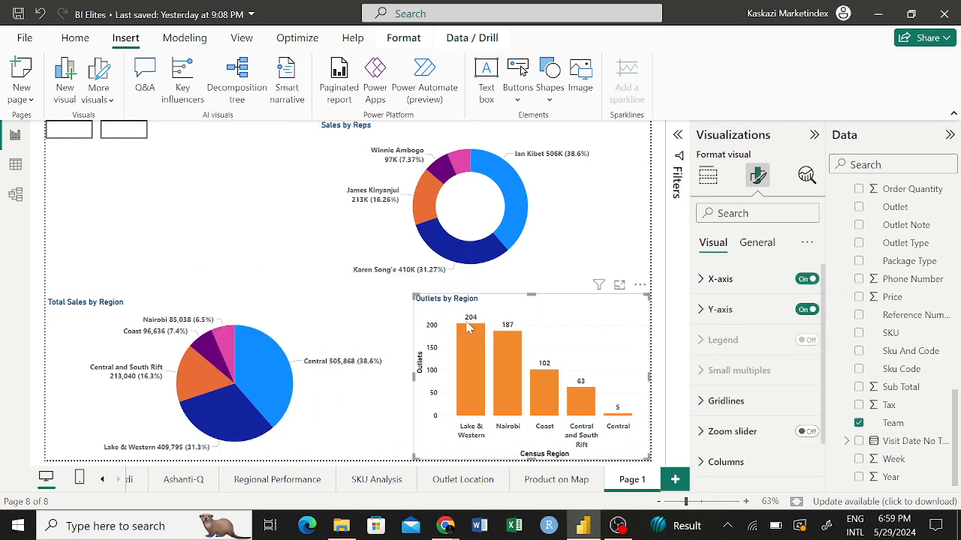
Step: Narrow the Total Sales by Region pie chart to half the page width and widen the Outlets by Region chart to meet its edge
{"action": "left_click", "coordinate": [396, 331]}
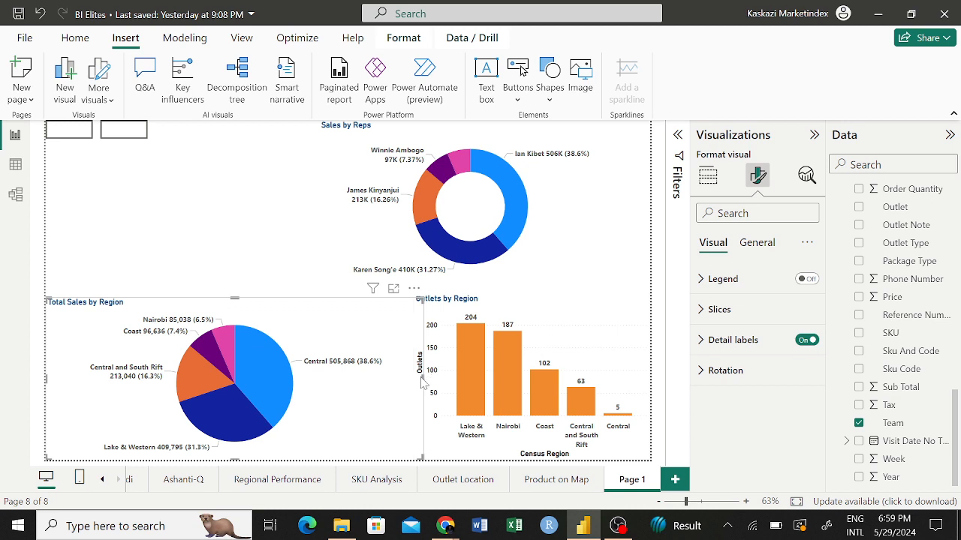
{"action": "left_click_drag", "start_coordinate": [423, 379], "coordinate": [346, 401]}
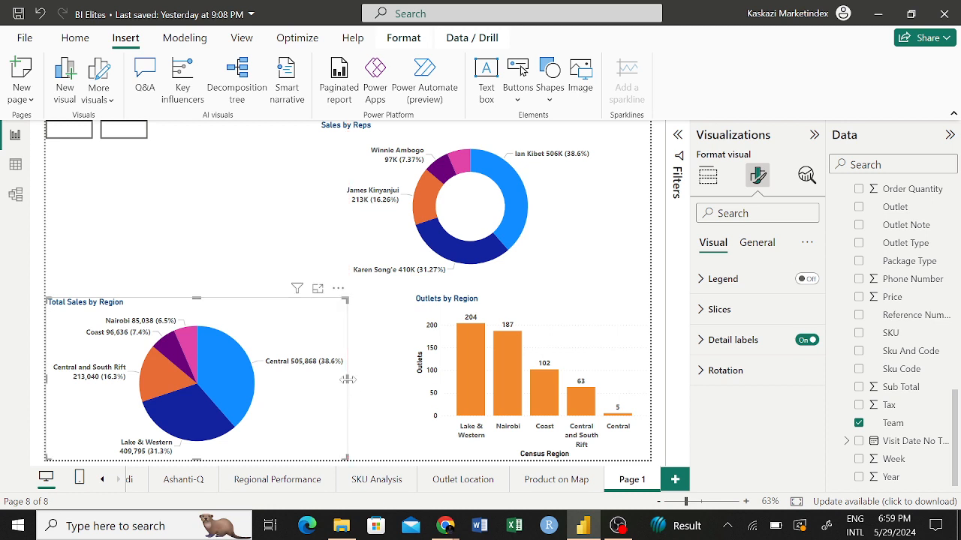
{"action": "left_click_drag", "start_coordinate": [347, 387], "coordinate": [348, 389]}
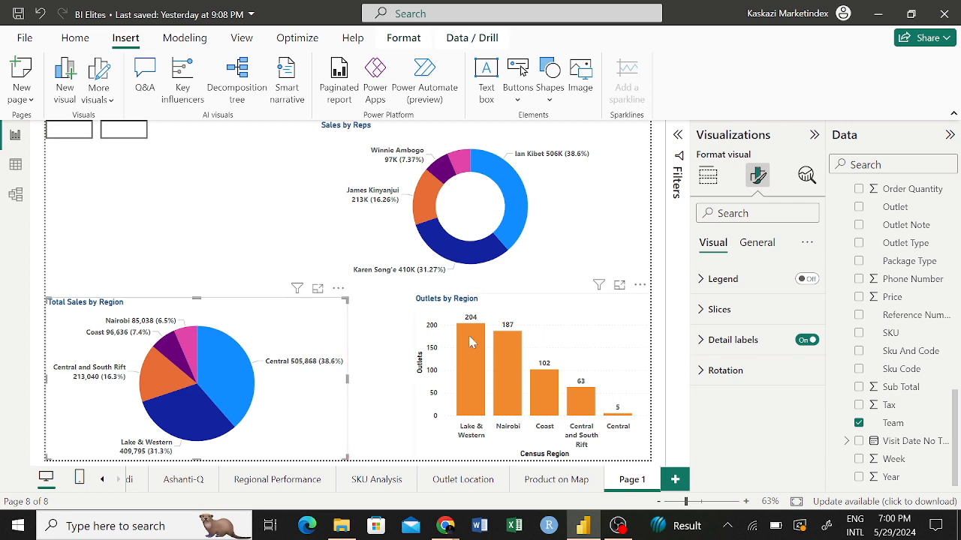
{"action": "left_click", "coordinate": [555, 315]}
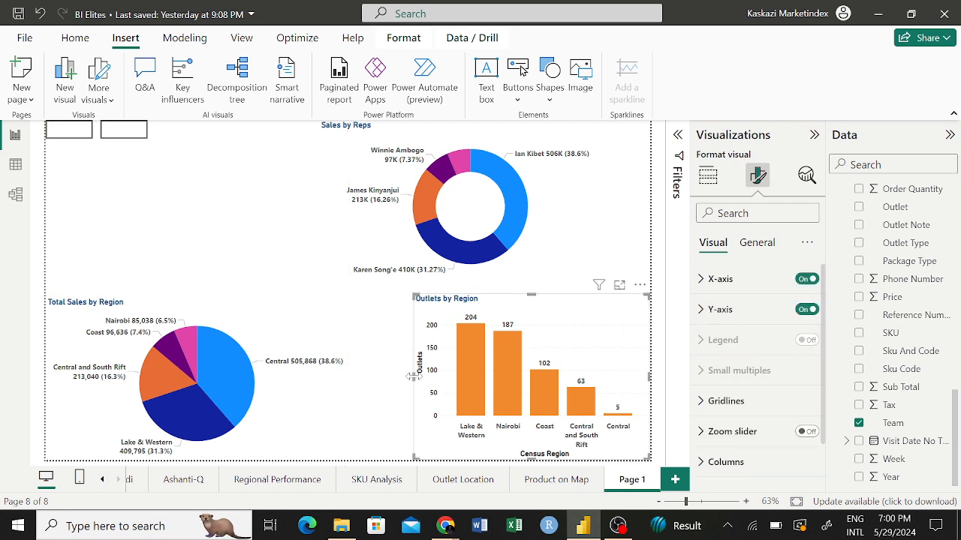
{"action": "left_click_drag", "start_coordinate": [413, 376], "coordinate": [350, 384]}
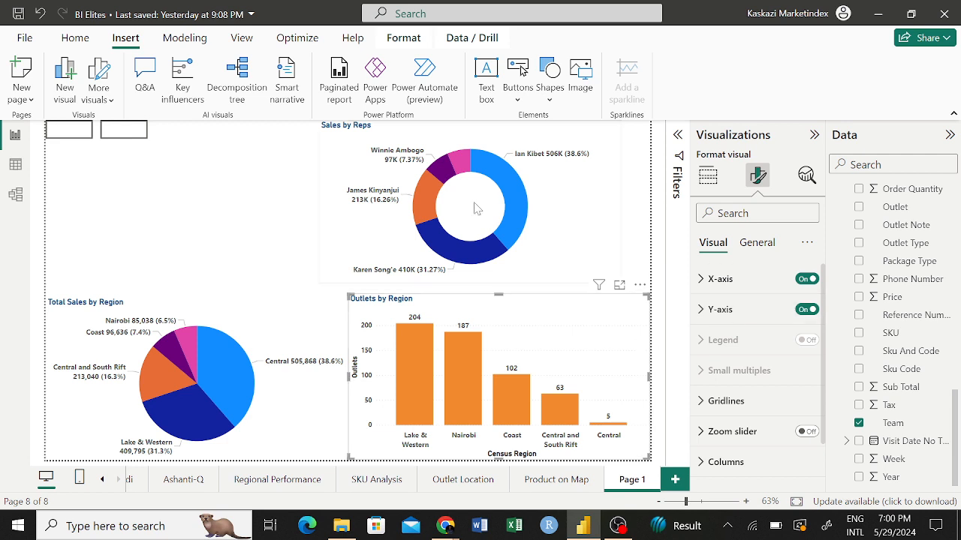
Step: Set the background transparency of the Sales by Reps donut chart to 0%
{"action": "left_click", "coordinate": [577, 211]}
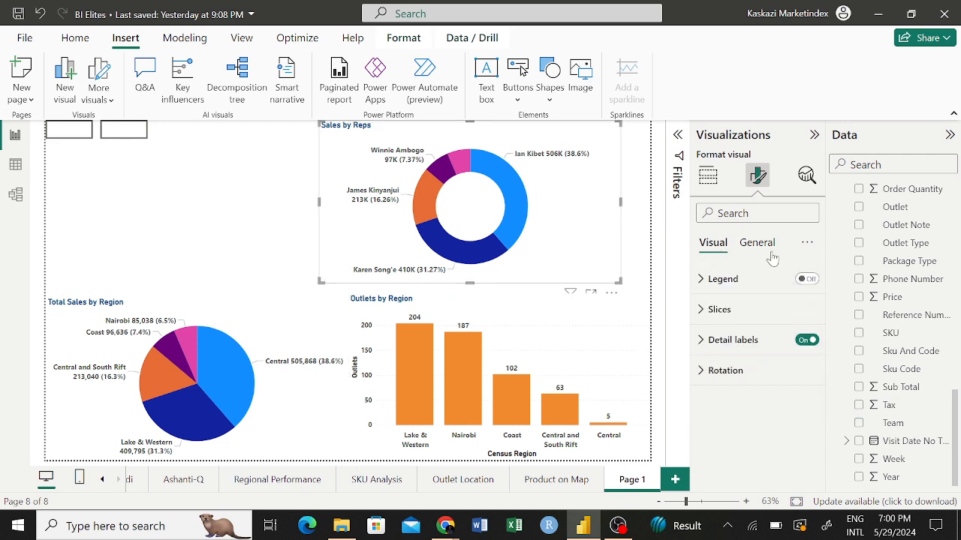
{"action": "left_click", "coordinate": [758, 244]}
{"action": "scroll", "coordinate": [760, 409], "scroll_direction": "down", "scroll_amount": 5}
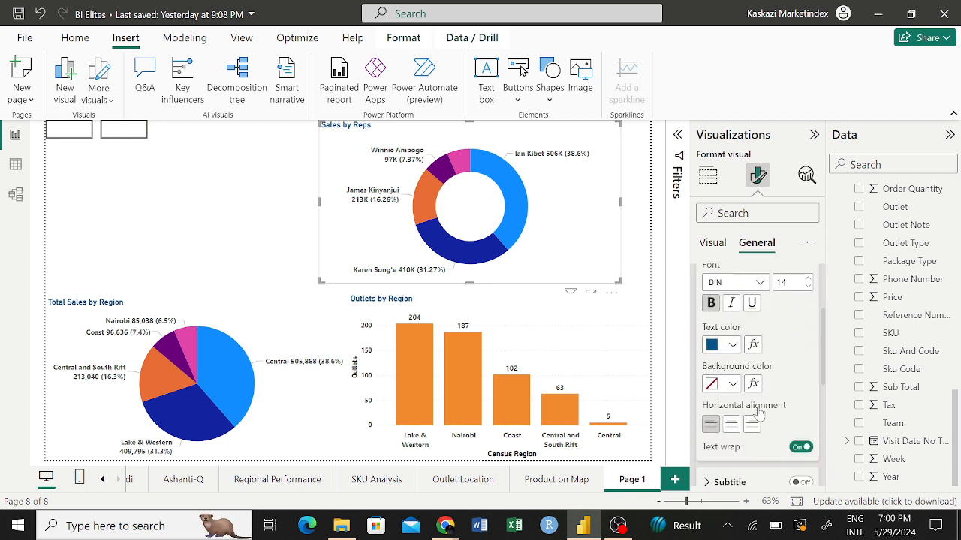
{"action": "scroll", "coordinate": [760, 411], "scroll_direction": "up", "scroll_amount": 4}
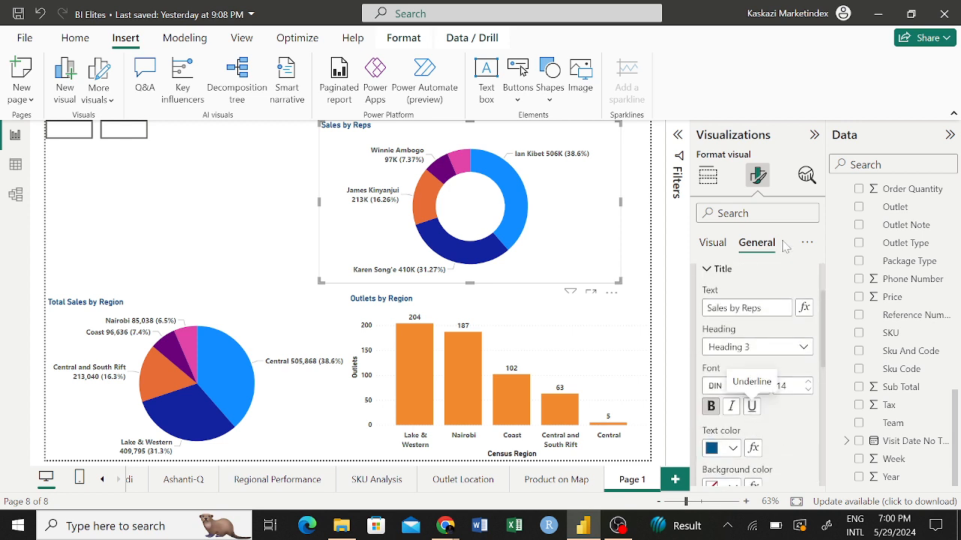
{"action": "left_click", "coordinate": [706, 270]}
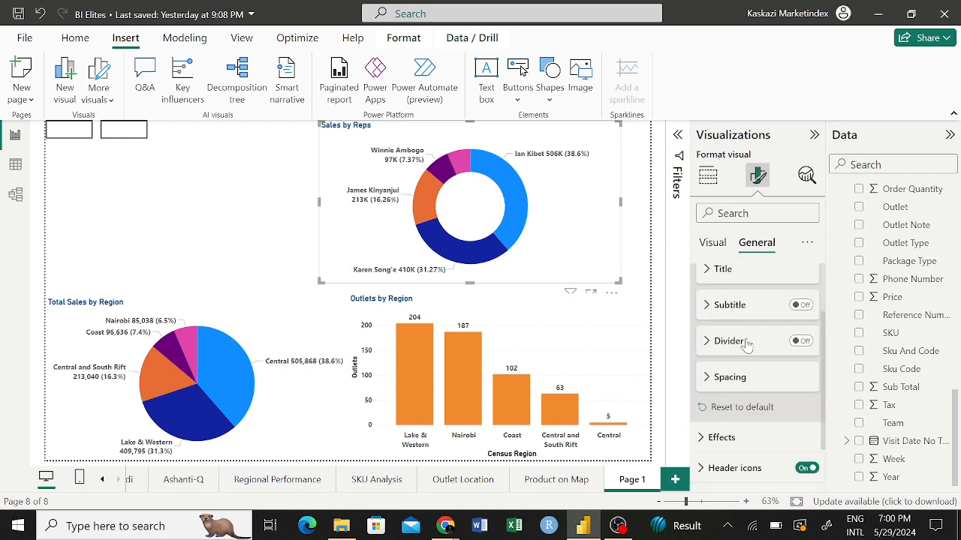
{"action": "scroll", "coordinate": [747, 345], "scroll_direction": "down", "scroll_amount": 1}
{"action": "scroll", "coordinate": [747, 346], "scroll_direction": "up", "scroll_amount": 1}
{"action": "left_click", "coordinate": [720, 404]}
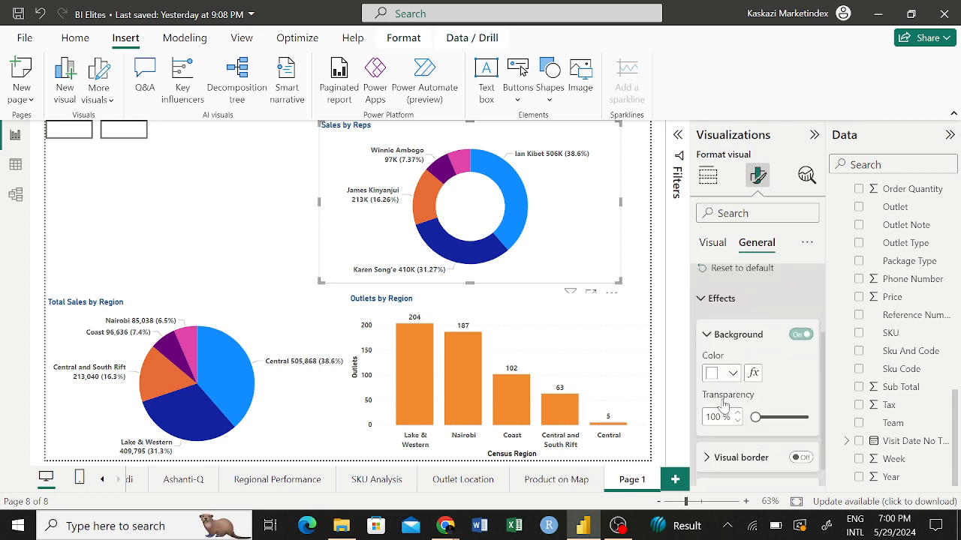
{"action": "scroll", "coordinate": [720, 406], "scroll_direction": "down", "scroll_amount": 4}
{"action": "left_click_drag", "start_coordinate": [808, 274], "coordinate": [724, 291]}
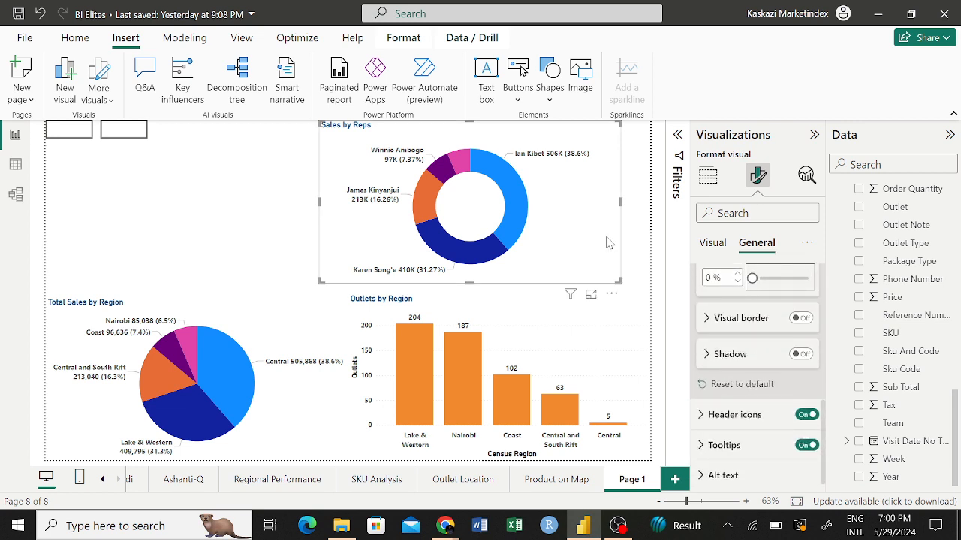
Step: Move the Sales by Reps donut over the pie and column charts and stretch it across the full page width
{"action": "left_click_drag", "start_coordinate": [588, 211], "coordinate": [503, 484]}
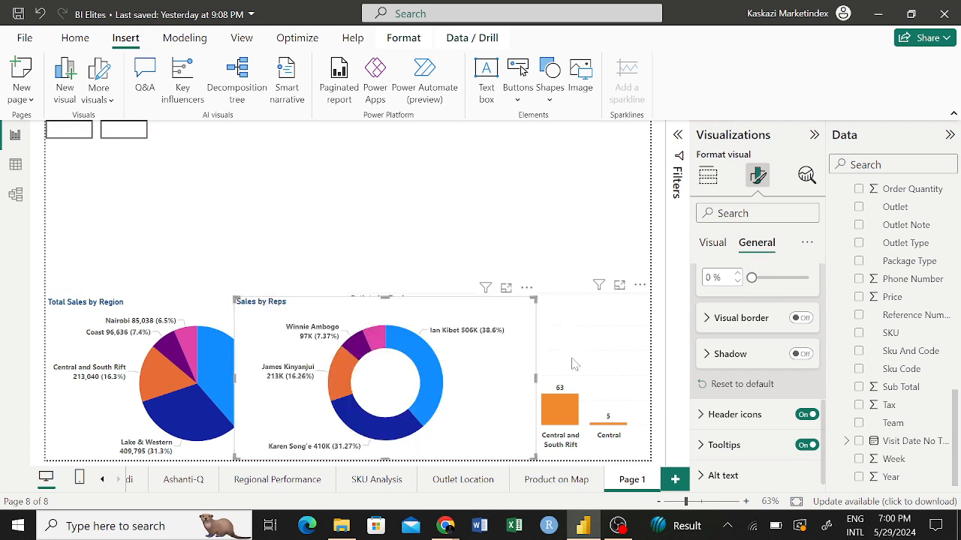
{"action": "left_click_drag", "start_coordinate": [535, 379], "coordinate": [650, 379]}
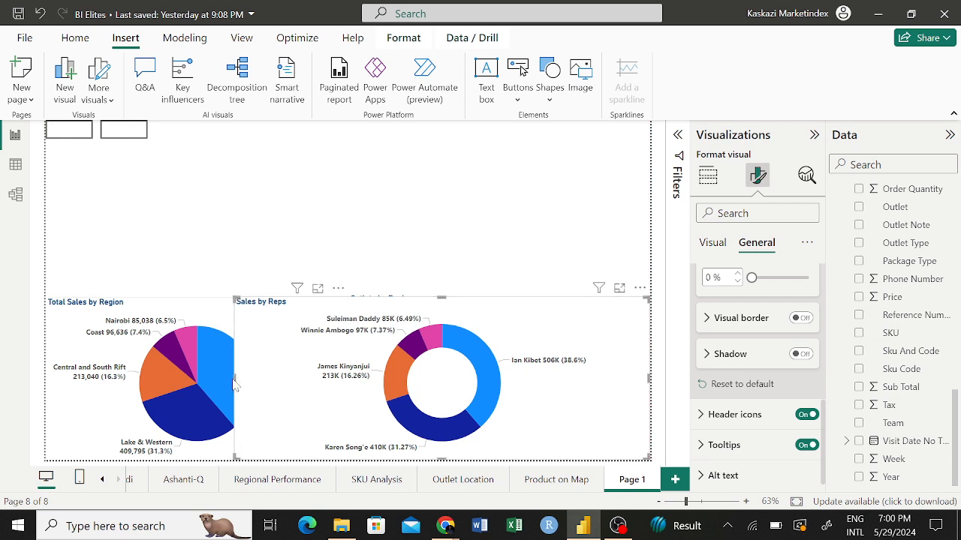
{"action": "left_click_drag", "start_coordinate": [234, 378], "coordinate": [1, 400]}
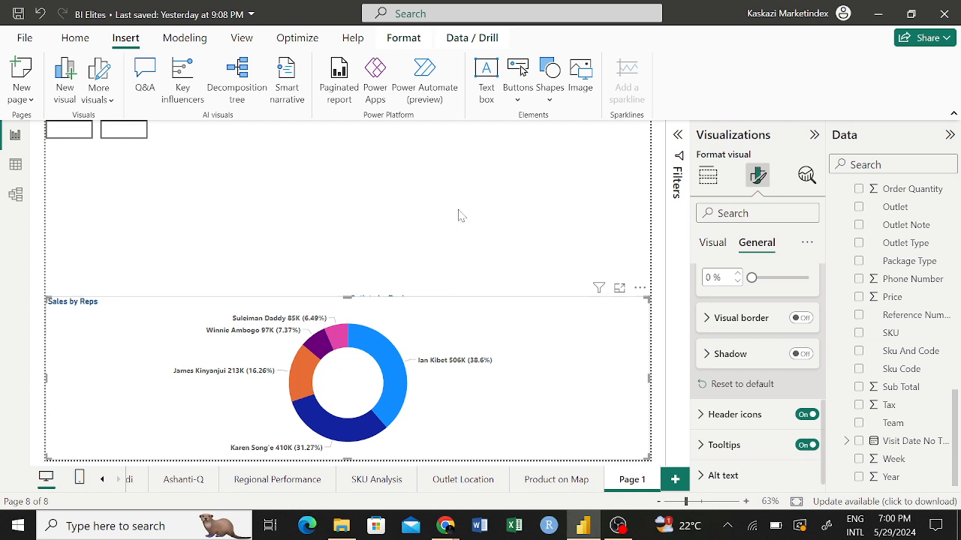
{"action": "left_click", "coordinate": [485, 255]}
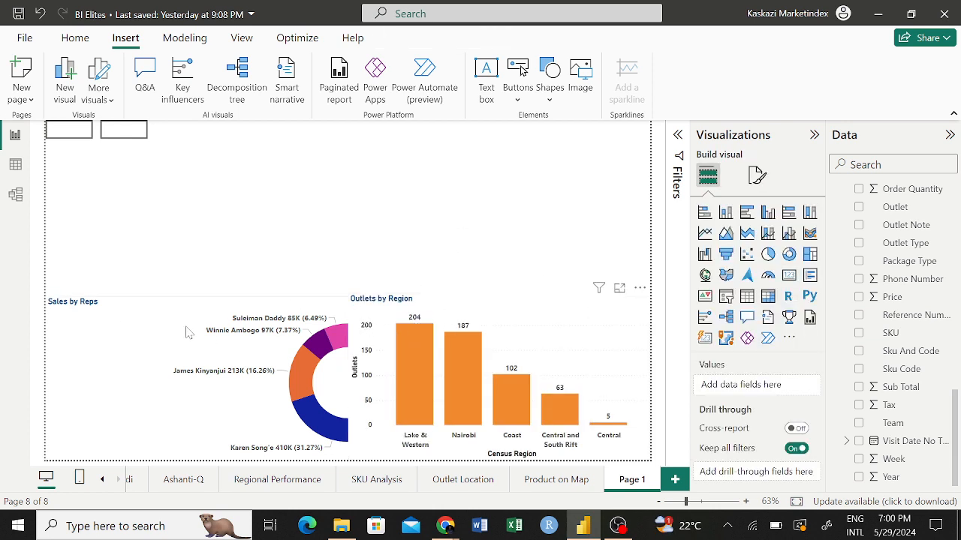
Step: Move the donut up to uncover the lower charts and set the Outlets by Region chart's background transparency to 100%
{"action": "left_click_drag", "start_coordinate": [188, 333], "coordinate": [223, 192]}
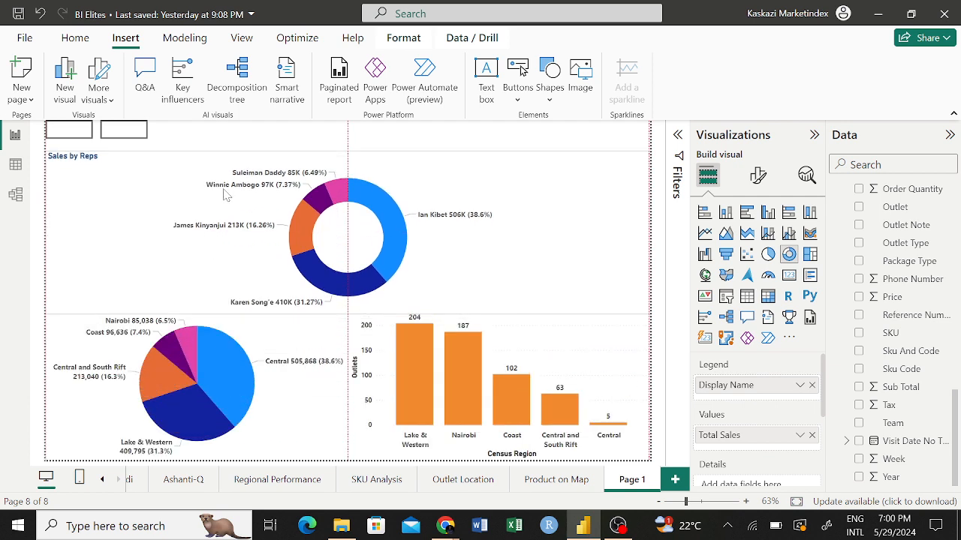
{"action": "left_click", "coordinate": [630, 358]}
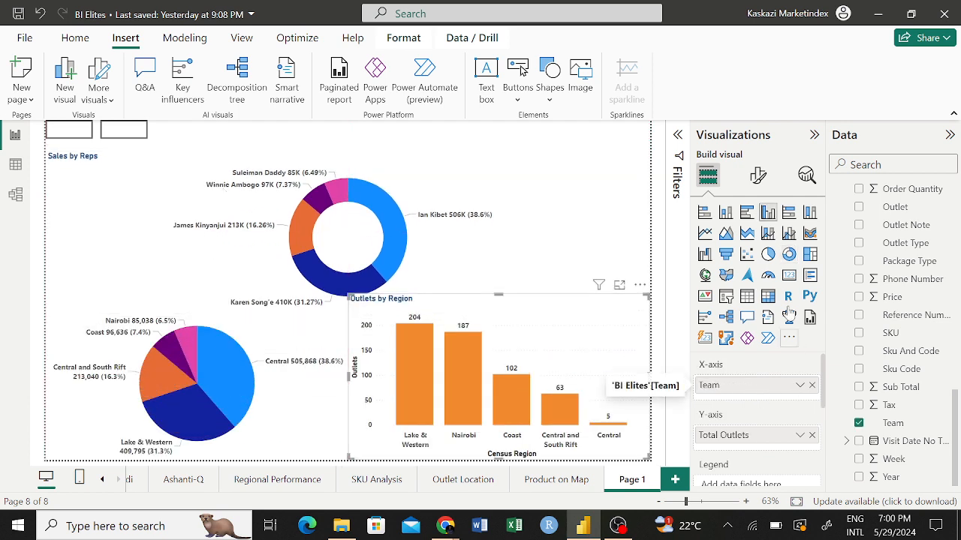
{"action": "left_click", "coordinate": [758, 178]}
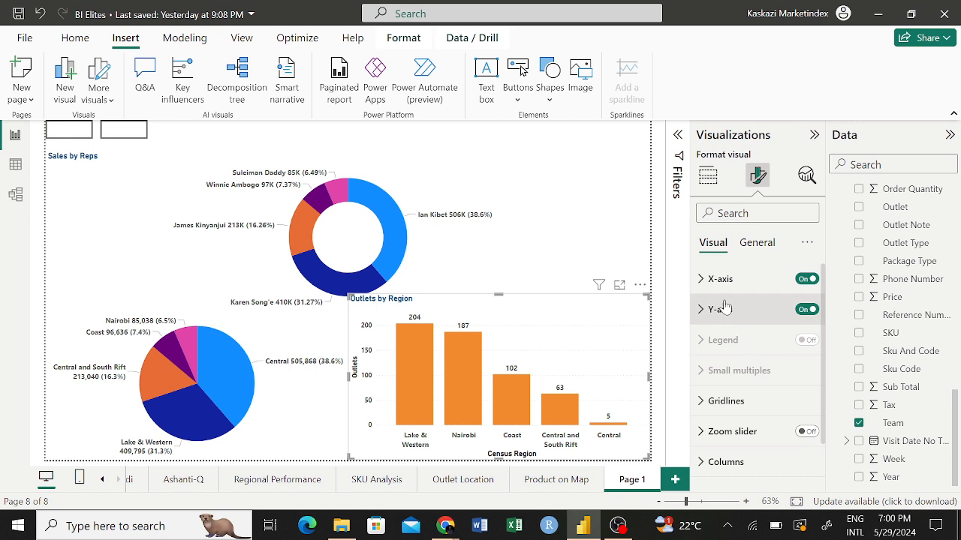
{"action": "left_click", "coordinate": [756, 242]}
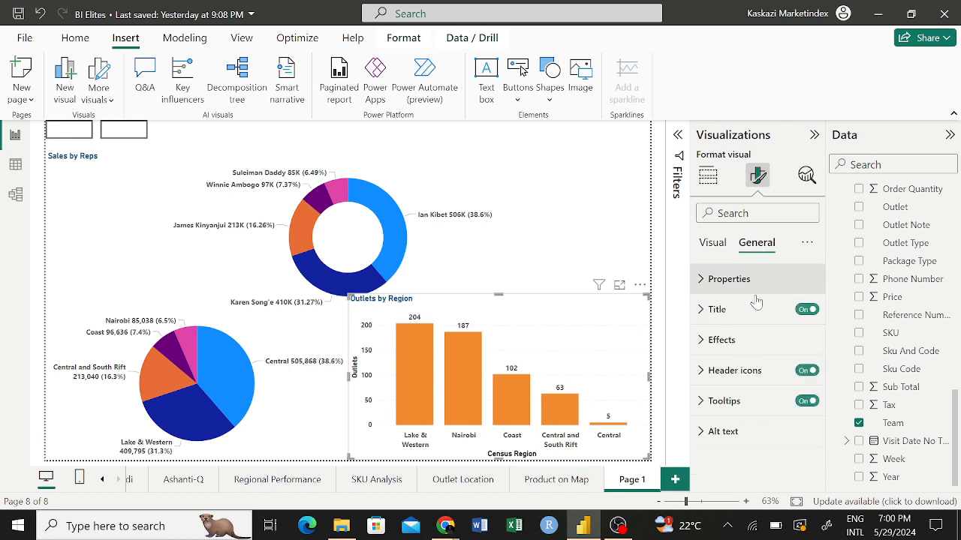
{"action": "left_click", "coordinate": [749, 341]}
{"action": "scroll", "coordinate": [748, 344], "scroll_direction": "down", "scroll_amount": 4}
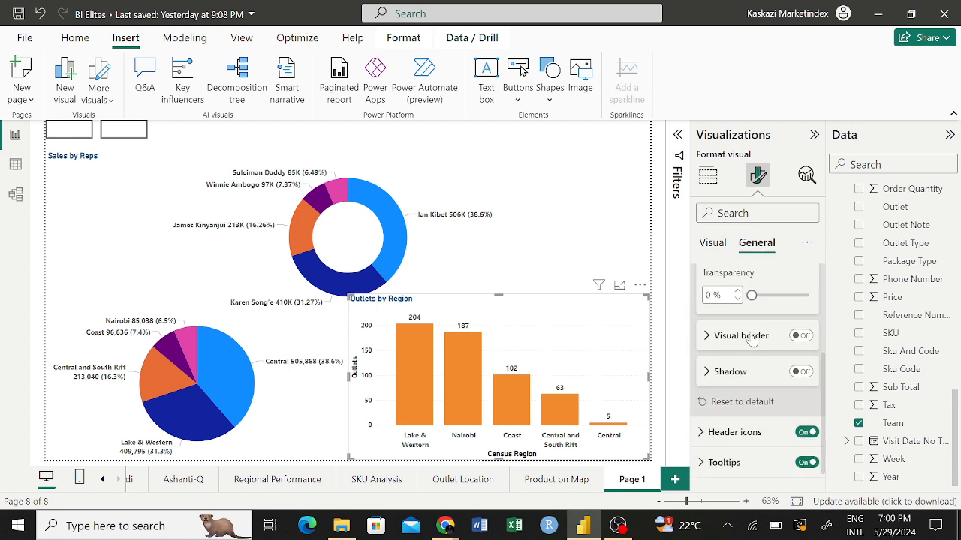
{"action": "left_click_drag", "start_coordinate": [752, 295], "coordinate": [835, 305]}
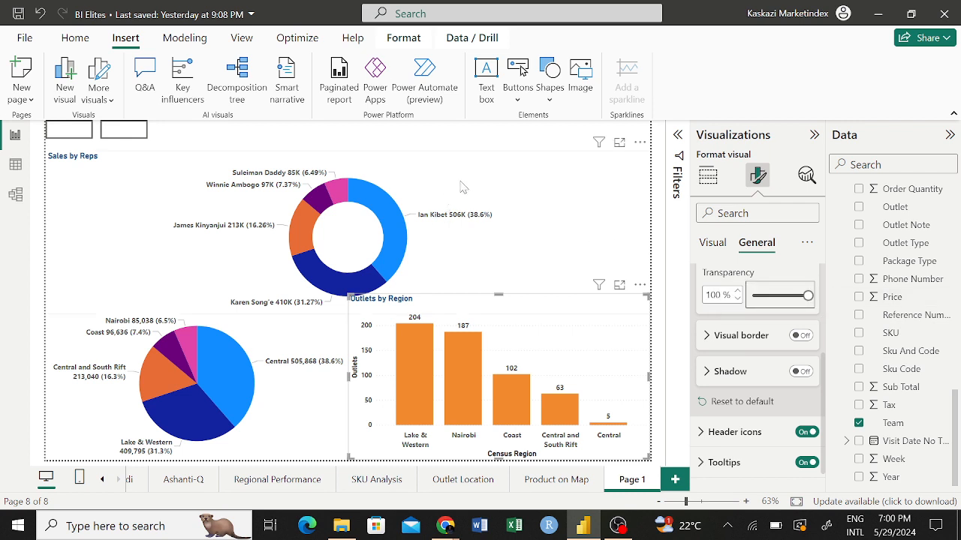
Step: Place the Sales by Reps donut back over the two lower charts and raise its top edge slightly past their titles
{"action": "left_click_drag", "start_coordinate": [510, 229], "coordinate": [510, 377]}
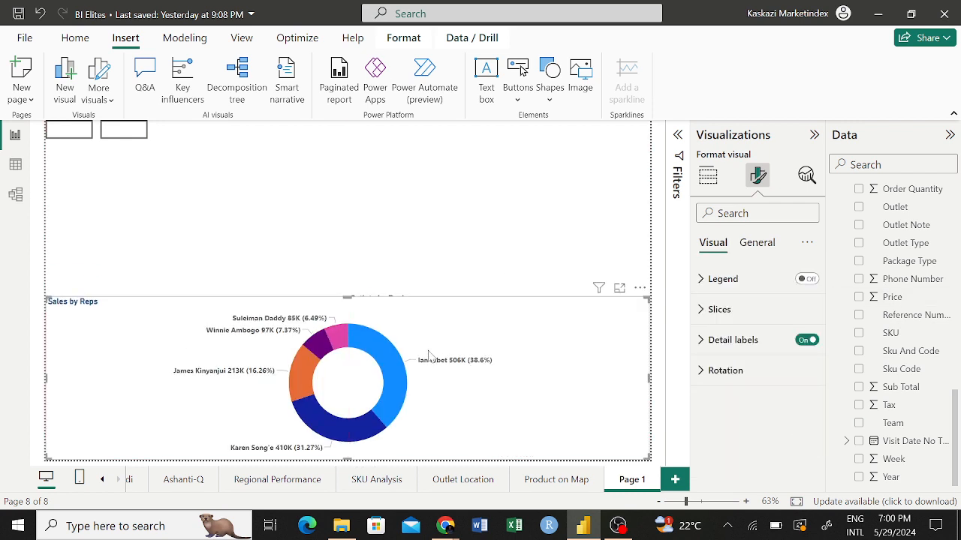
{"action": "left_click_drag", "start_coordinate": [345, 298], "coordinate": [345, 292]}
{"action": "left_click", "coordinate": [388, 210]}
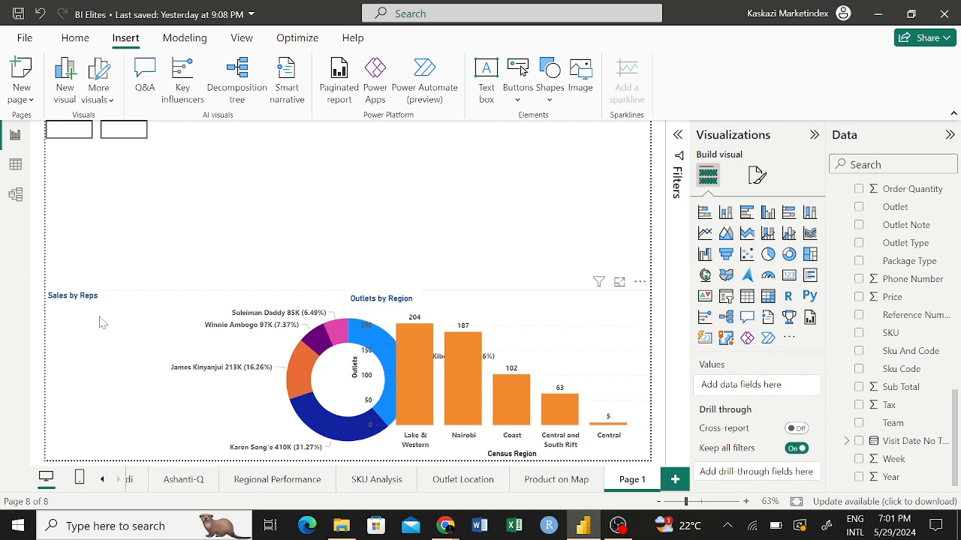
{"action": "left_click", "coordinate": [106, 288]}
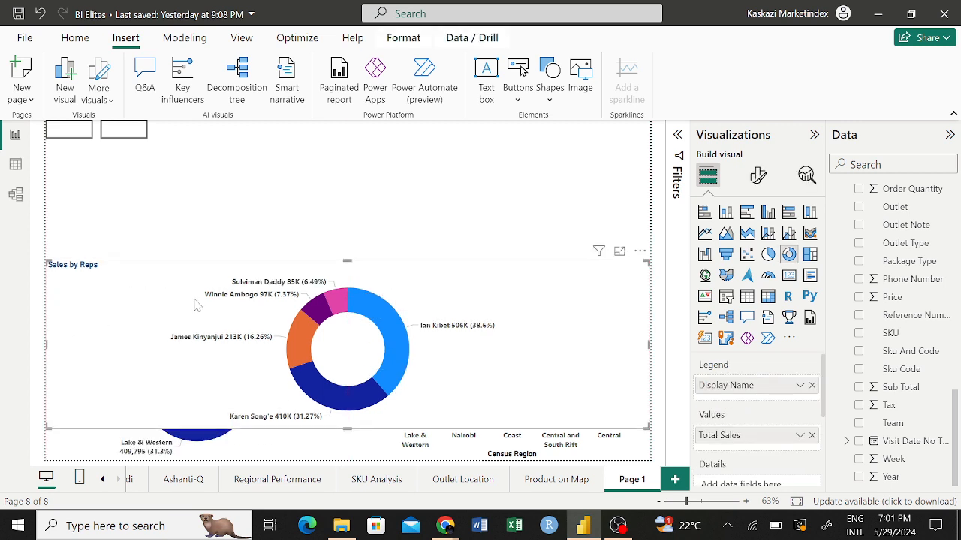
{"action": "left_click_drag", "start_coordinate": [147, 313], "coordinate": [145, 366]}
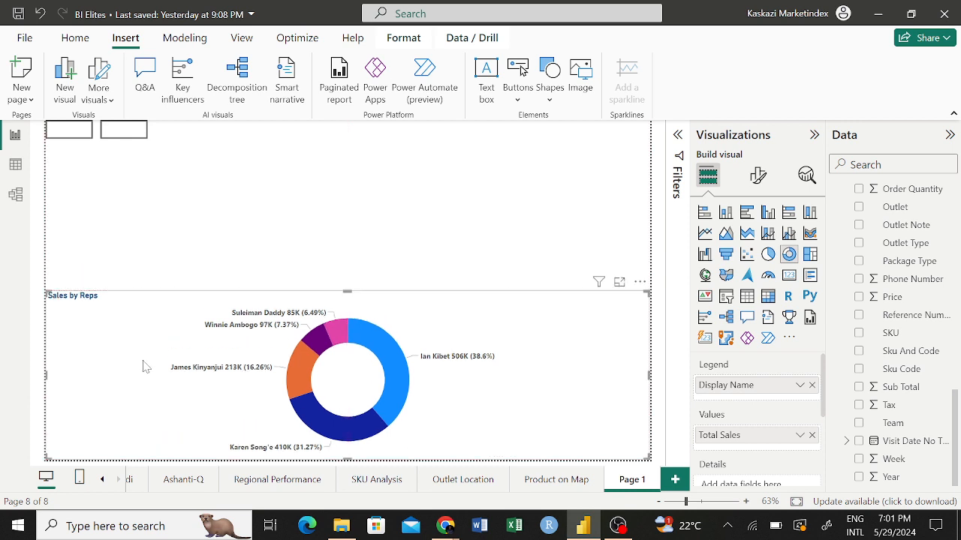
{"action": "left_click", "coordinate": [263, 187]}
Step: Move the Sales by Reps donut up to the top of the page and narrow it to about a third of the page width
{"action": "mouse_move", "coordinate": [433, 360]}
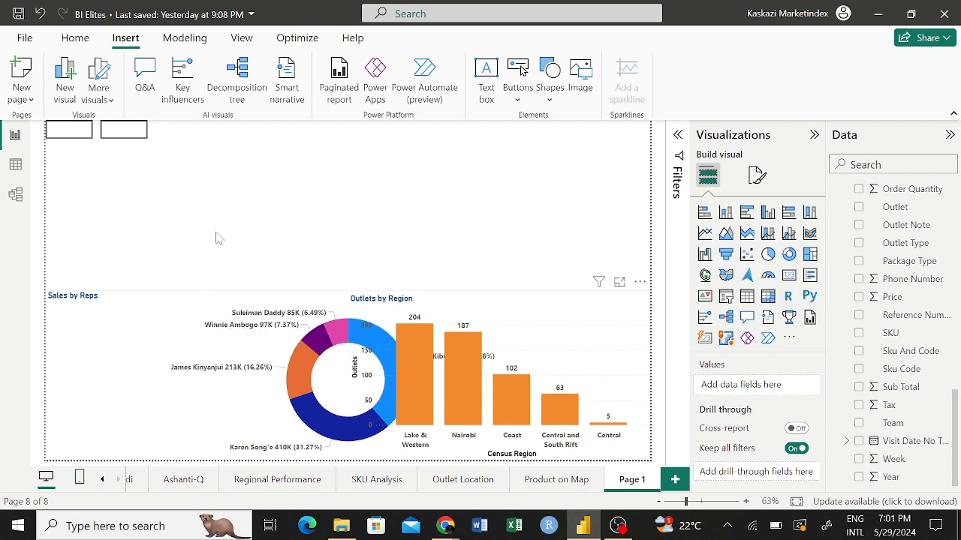
{"action": "left_click_drag", "start_coordinate": [230, 196], "coordinate": [235, 145]}
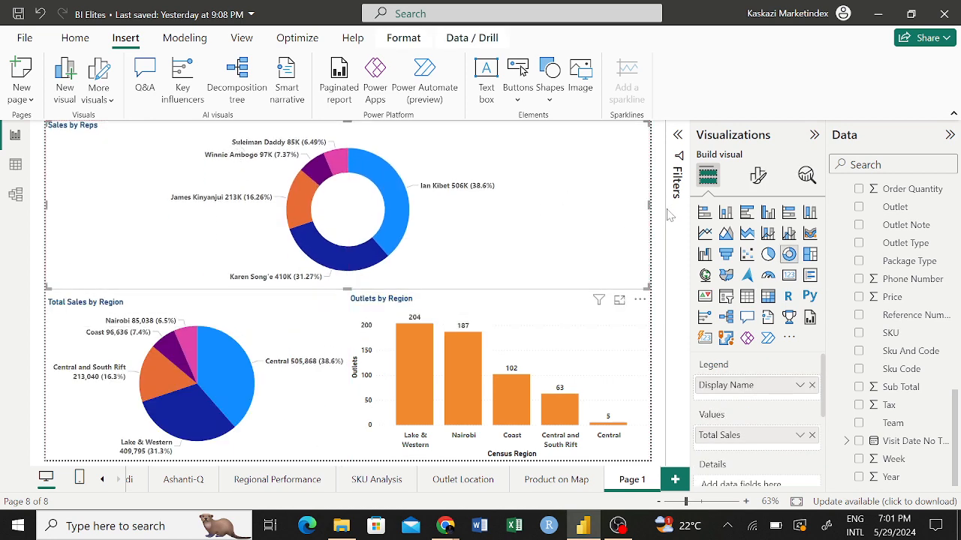
{"action": "left_click_drag", "start_coordinate": [648, 203], "coordinate": [257, 187]}
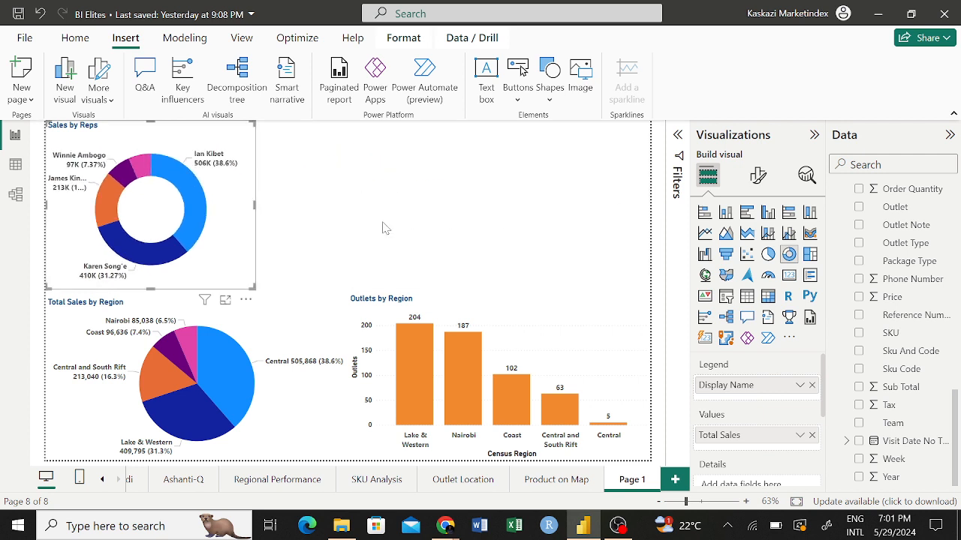
Step: Raise the top edge of the Total Sales by Region pie chart to line up with the Outlets by Region chart
{"action": "left_click", "coordinate": [318, 334]}
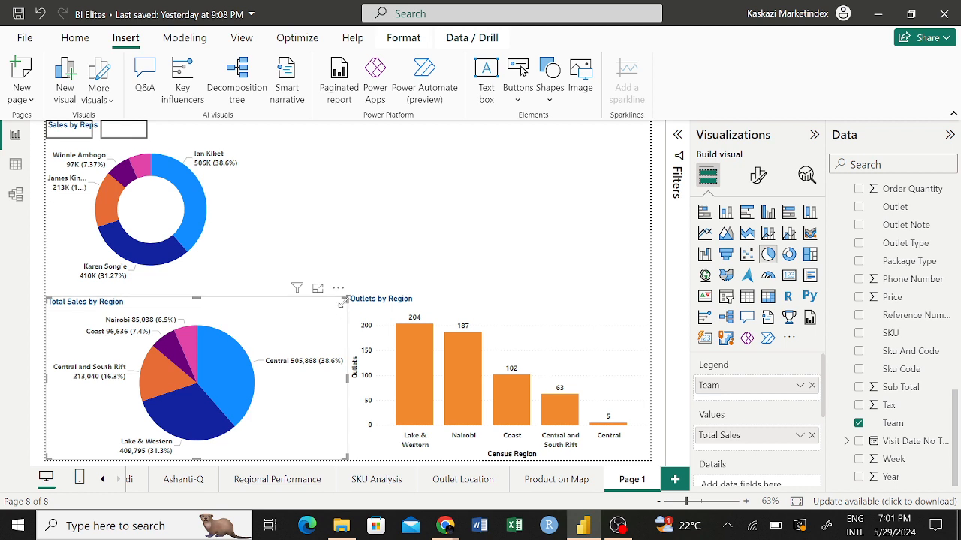
{"action": "mouse_move", "coordinate": [346, 300]}
{"action": "left_mouse_down"}
{"action": "mouse_move", "coordinate": [347, 286]}
{"action": "mouse_move", "coordinate": [344, 299]}
{"action": "left_mouse_up"}
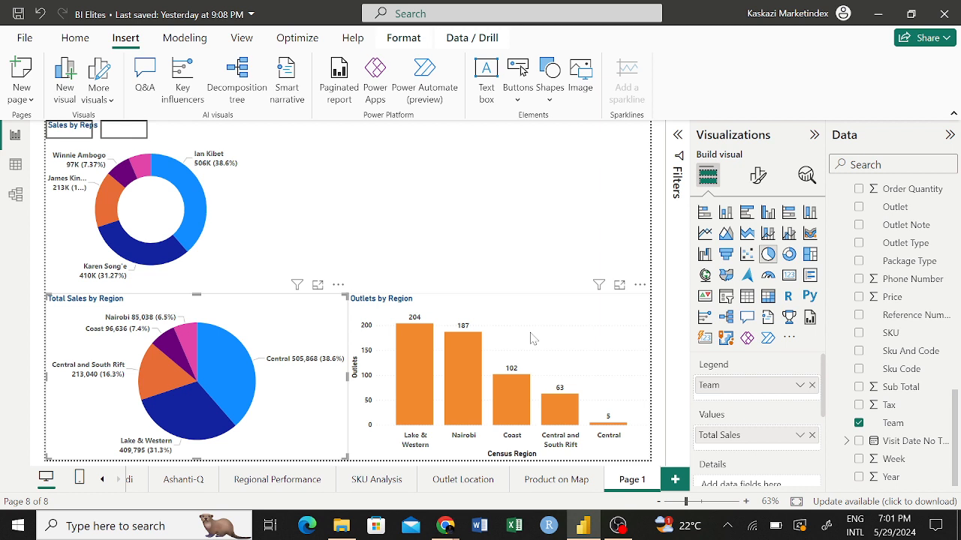
{"action": "left_click", "coordinate": [584, 314]}
{"action": "left_click", "coordinate": [758, 174]}
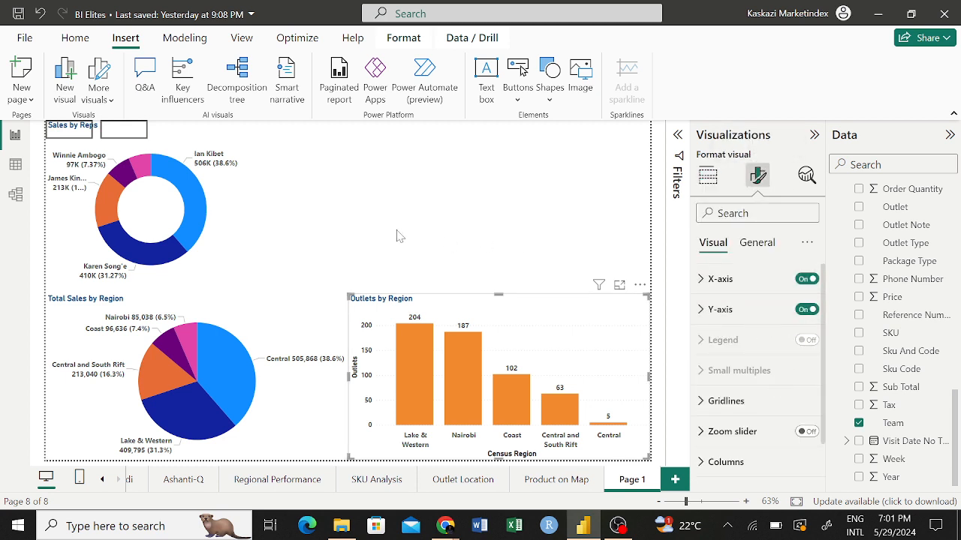
{"action": "left_click", "coordinate": [276, 197]}
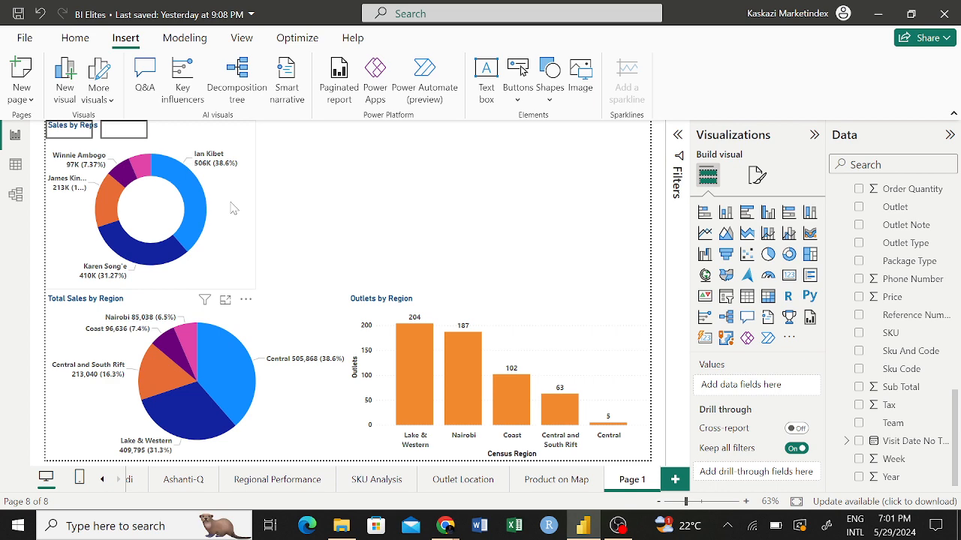
Step: Move the Sales by Reps donut down onto the lower charts and widen it to the full page width so it overlaps both
{"action": "left_click_drag", "start_coordinate": [234, 209], "coordinate": [650, 399]}
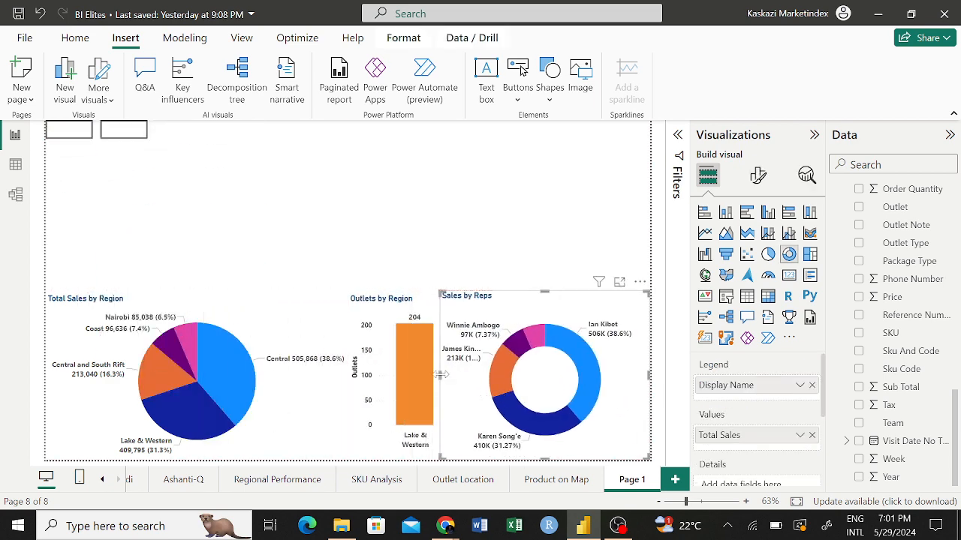
{"action": "left_click_drag", "start_coordinate": [441, 375], "coordinate": [4, 419]}
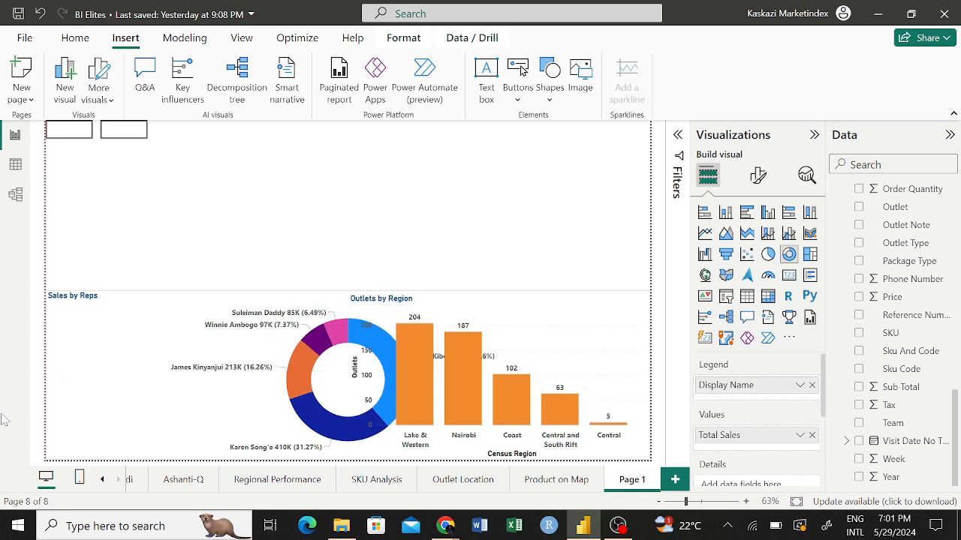
{"action": "left_click_drag", "start_coordinate": [30, 416], "coordinate": [31, 416]}
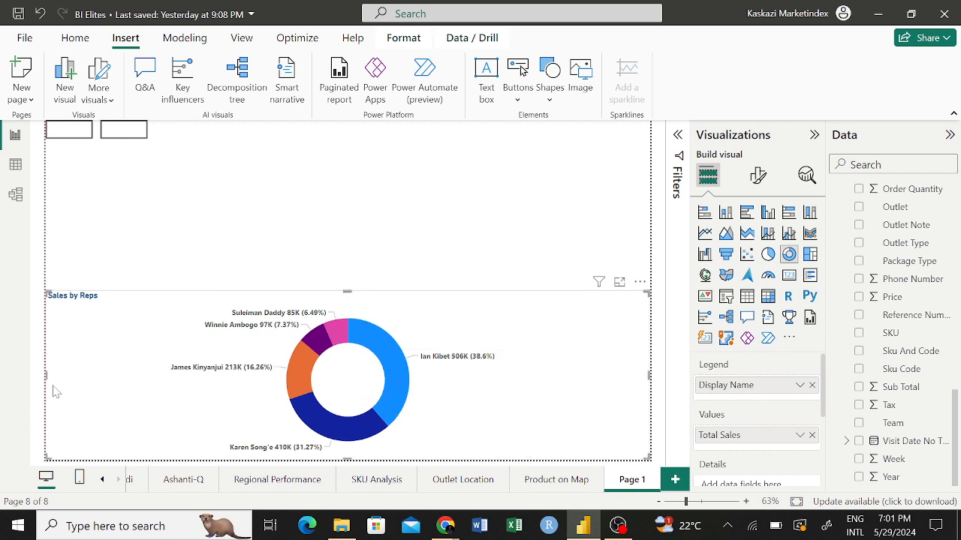
Step: Move the Sales by Reps donut up off the two lower charts to compare them, and return it to its overlapping position
{"action": "left_click", "coordinate": [367, 216]}
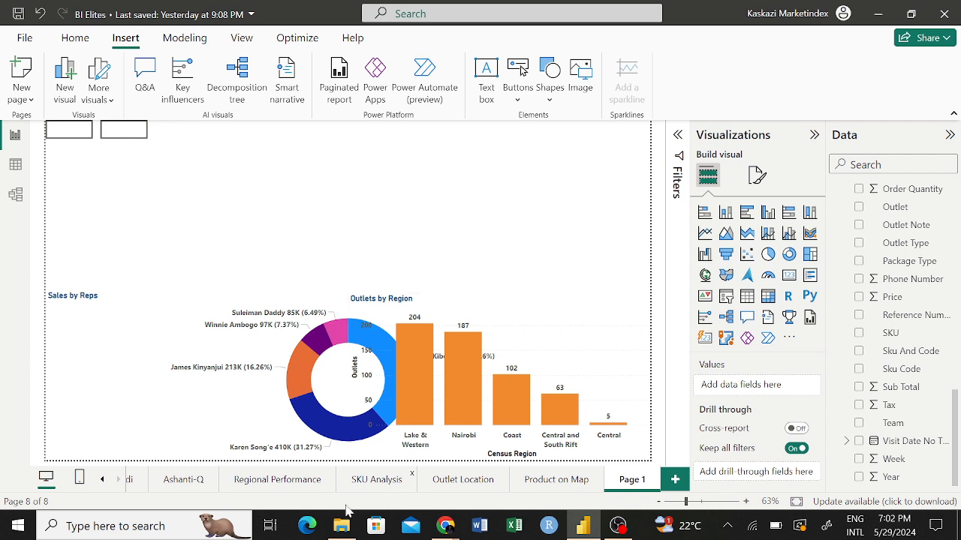
{"action": "left_click", "coordinate": [75, 388]}
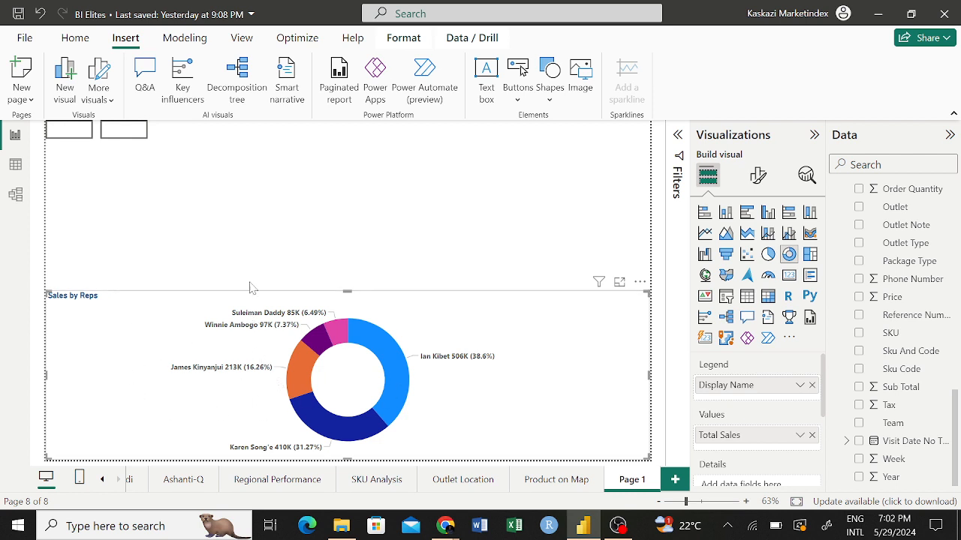
{"action": "left_click", "coordinate": [329, 195]}
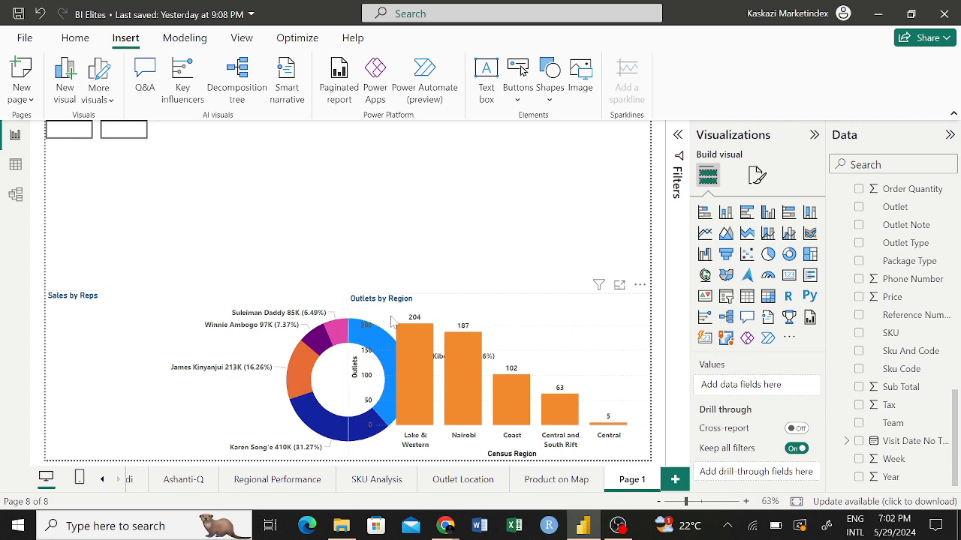
{"action": "left_click_drag", "start_coordinate": [149, 396], "coordinate": [176, 226]}
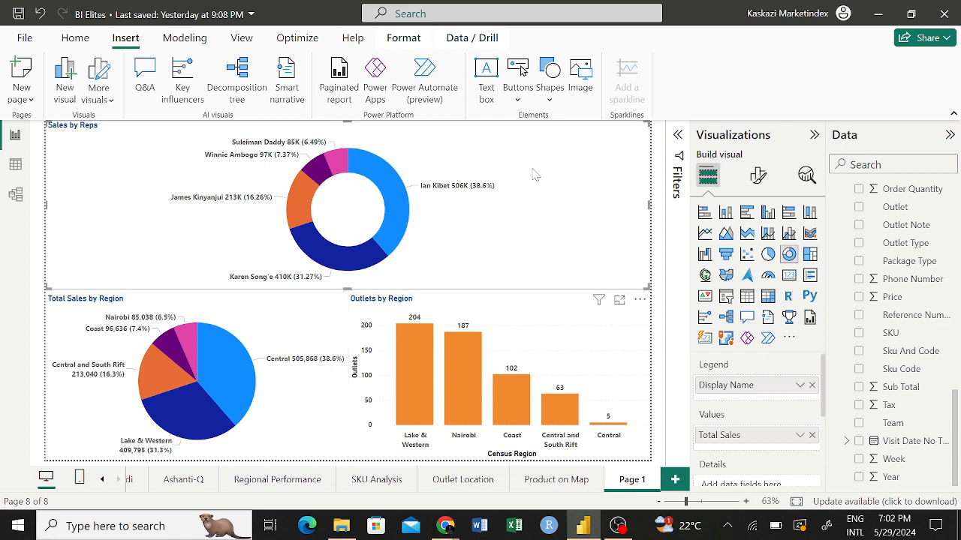
{"action": "scroll", "coordinate": [534, 175], "scroll_direction": "up", "scroll_amount": 3}
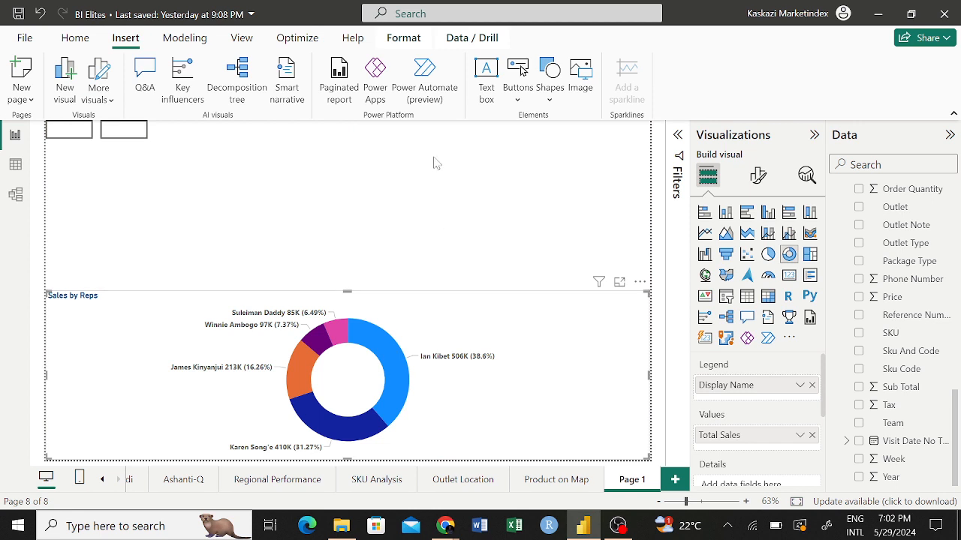
{"action": "left_click", "coordinate": [369, 204]}
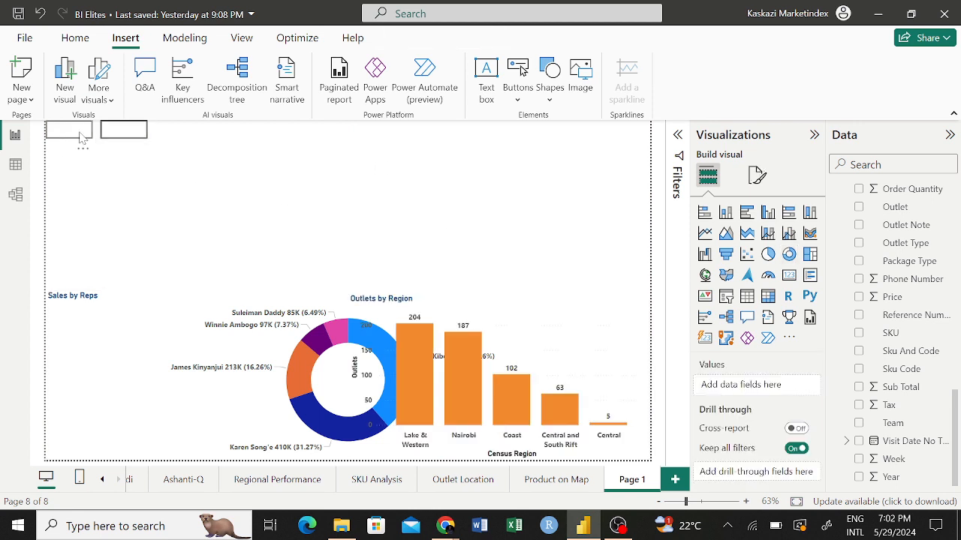
Step: Try to label the first blank button by moving it down the page and enabling a title with the text Region
{"action": "left_click_drag", "start_coordinate": [83, 135], "coordinate": [107, 220]}
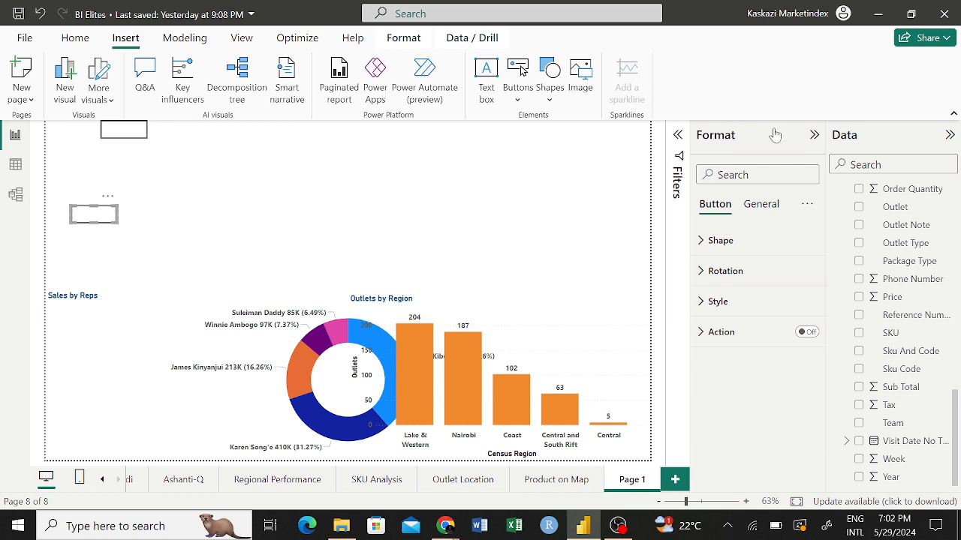
{"action": "left_click", "coordinate": [709, 301]}
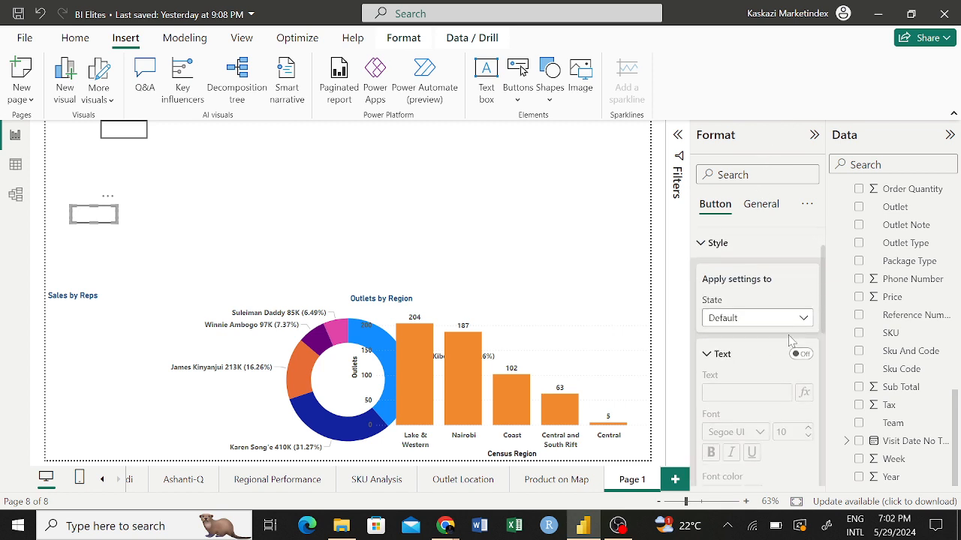
{"action": "left_click", "coordinate": [705, 244]}
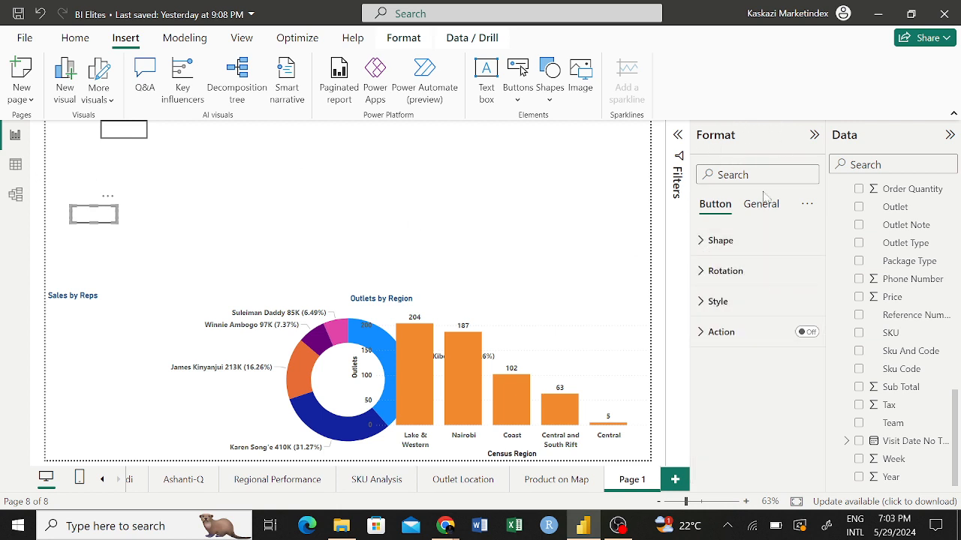
{"action": "left_click", "coordinate": [701, 303]}
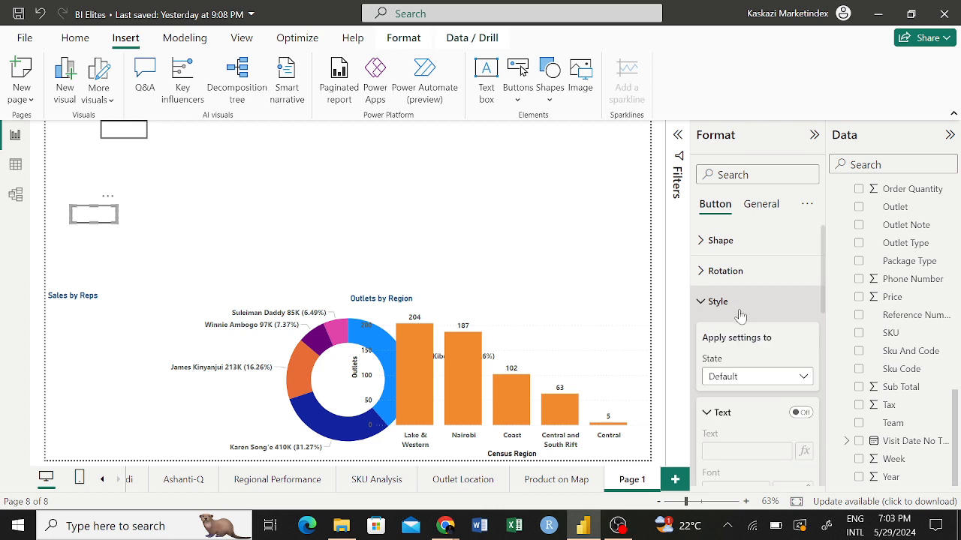
{"action": "left_click", "coordinate": [703, 303]}
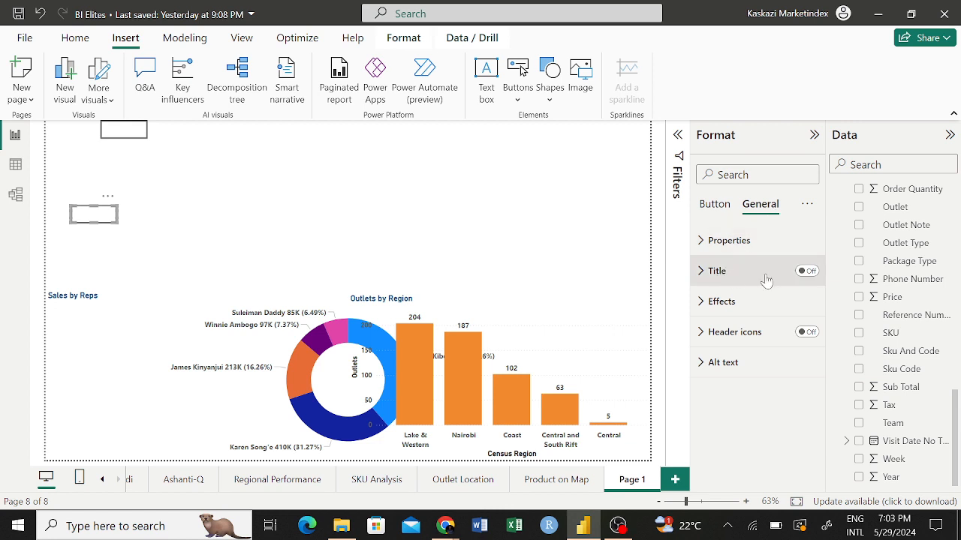
{"action": "left_click", "coordinate": [808, 272]}
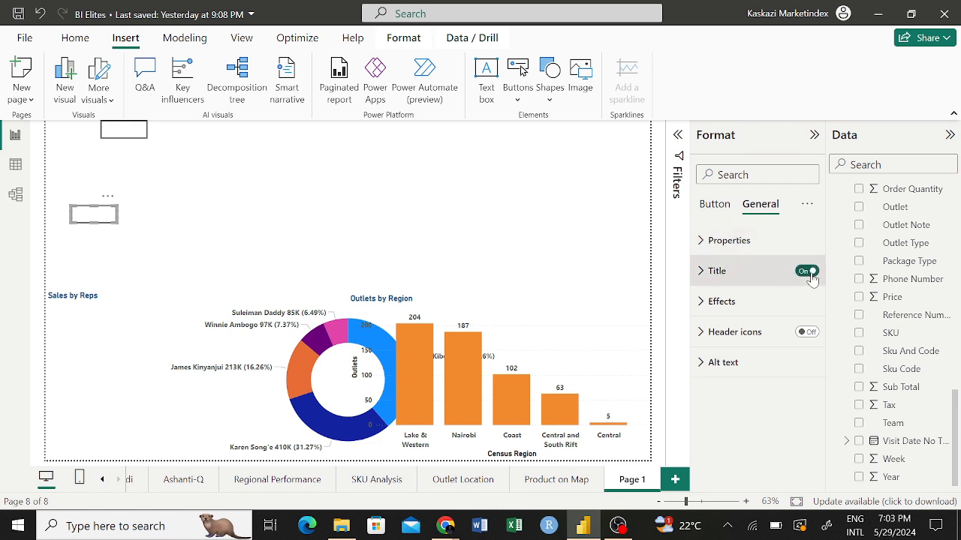
{"action": "left_click", "coordinate": [706, 274]}
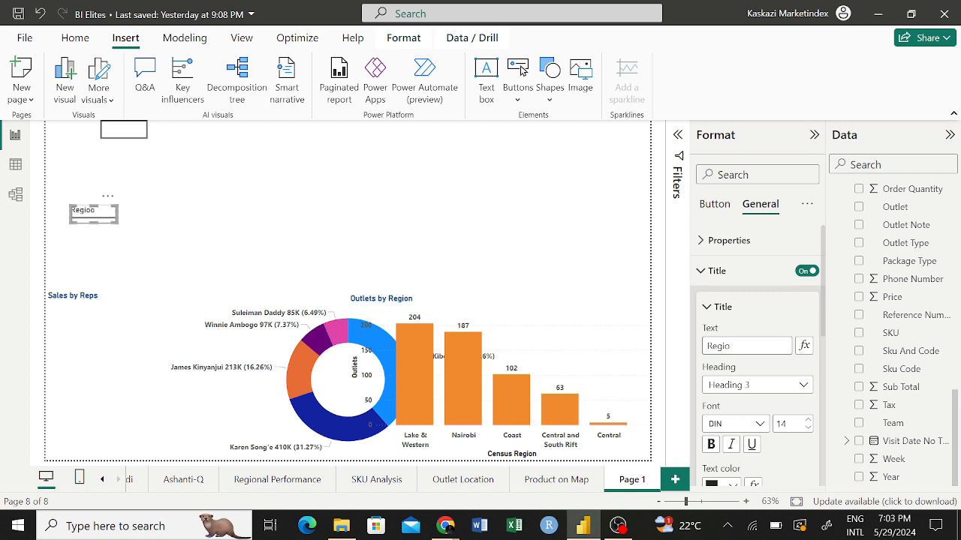
{"action": "left_click", "coordinate": [635, 326]}
Step: Try to stretch the titled Region button taller so its frame fits below the title
{"action": "left_click", "coordinate": [93, 222]}
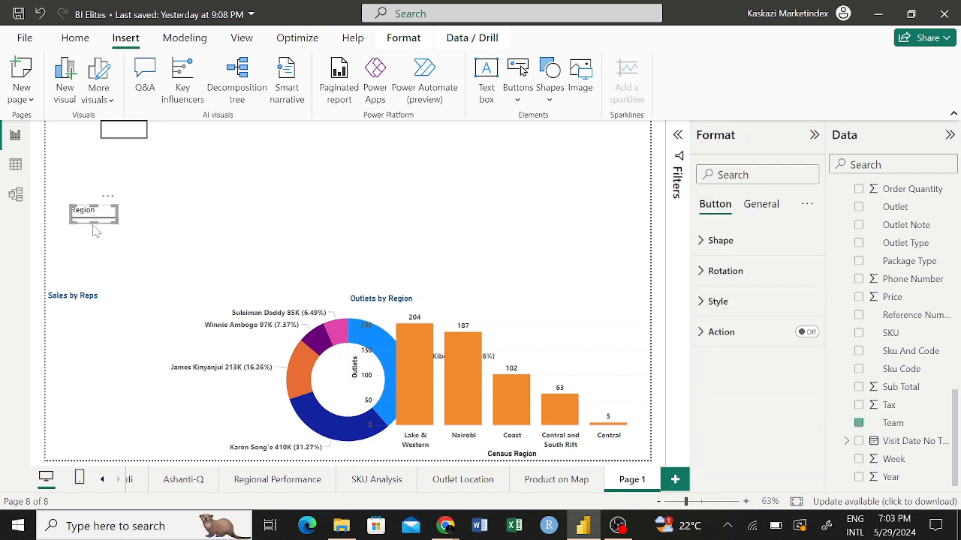
{"action": "left_click_drag", "start_coordinate": [94, 235], "coordinate": [95, 242]}
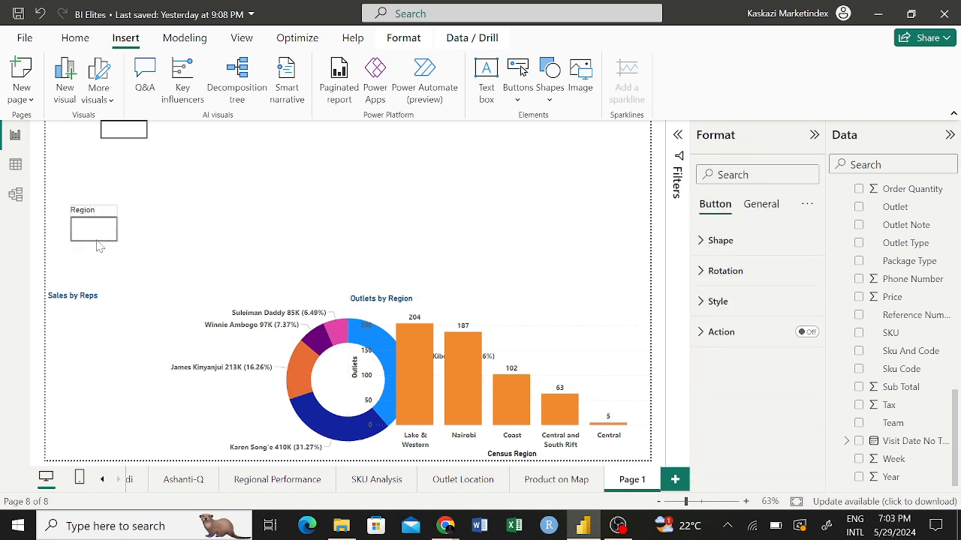
{"action": "left_click", "coordinate": [172, 218]}
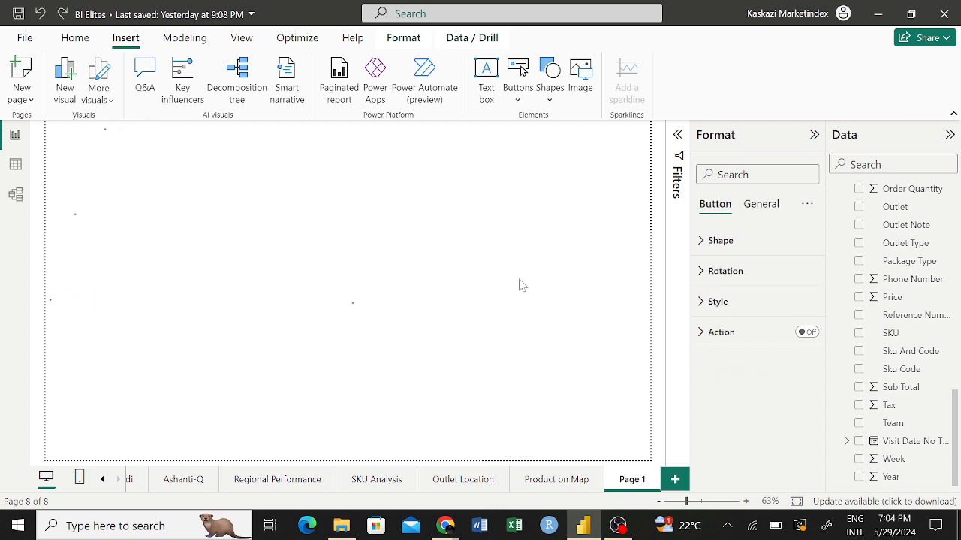
Step: Enable the first blank button's style text as Region and move the button down to just above the Sales by Reps title
{"action": "left_click", "coordinate": [719, 303]}
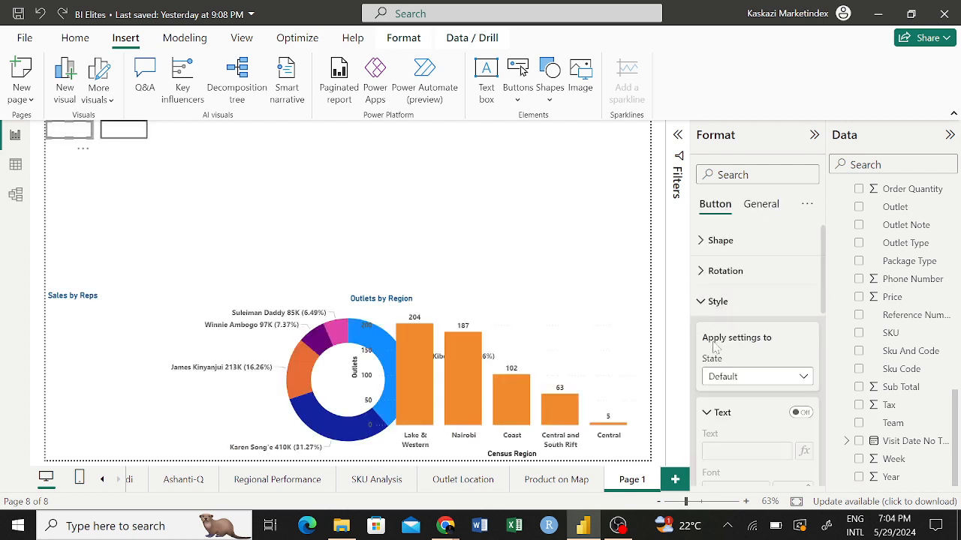
{"action": "scroll", "coordinate": [722, 390], "scroll_direction": "down", "scroll_amount": 1}
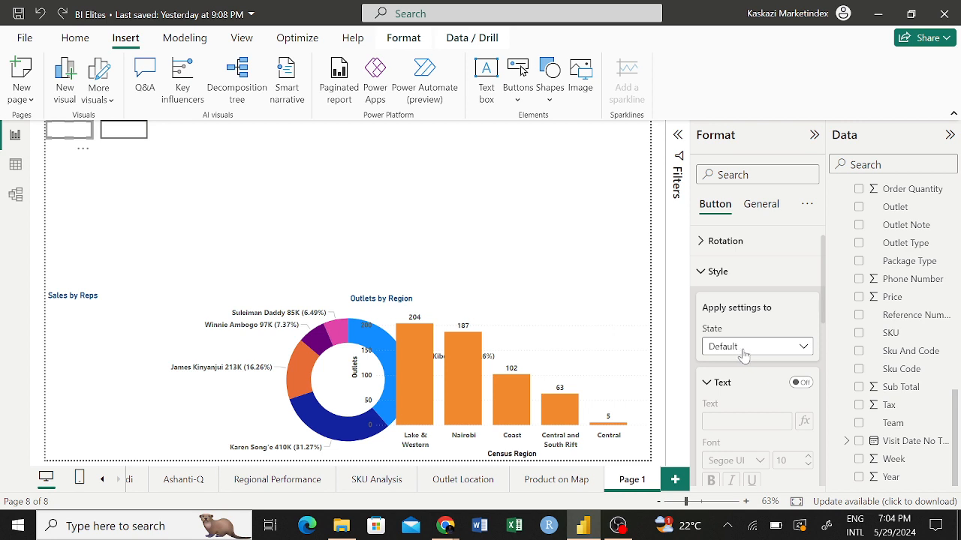
{"action": "left_click", "coordinate": [798, 384]}
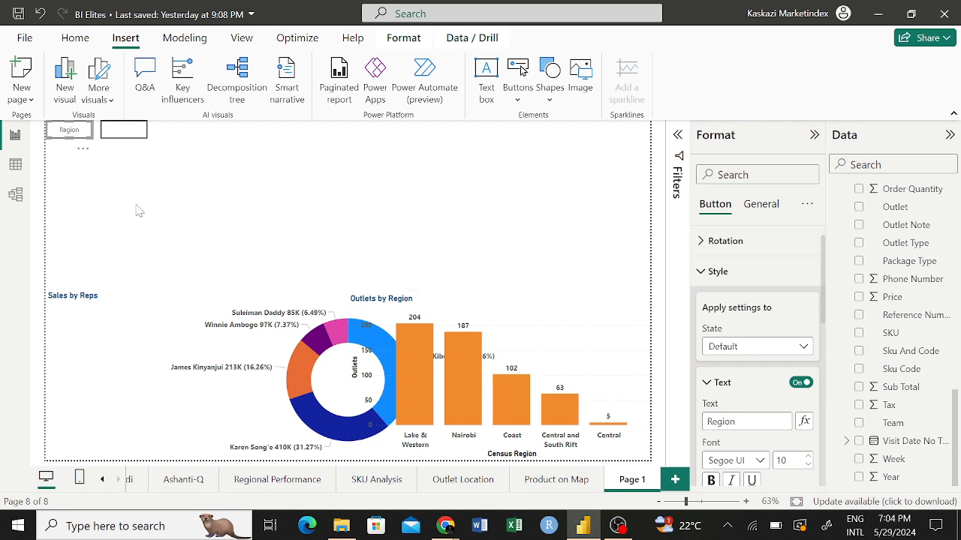
{"action": "left_click", "coordinate": [88, 146]}
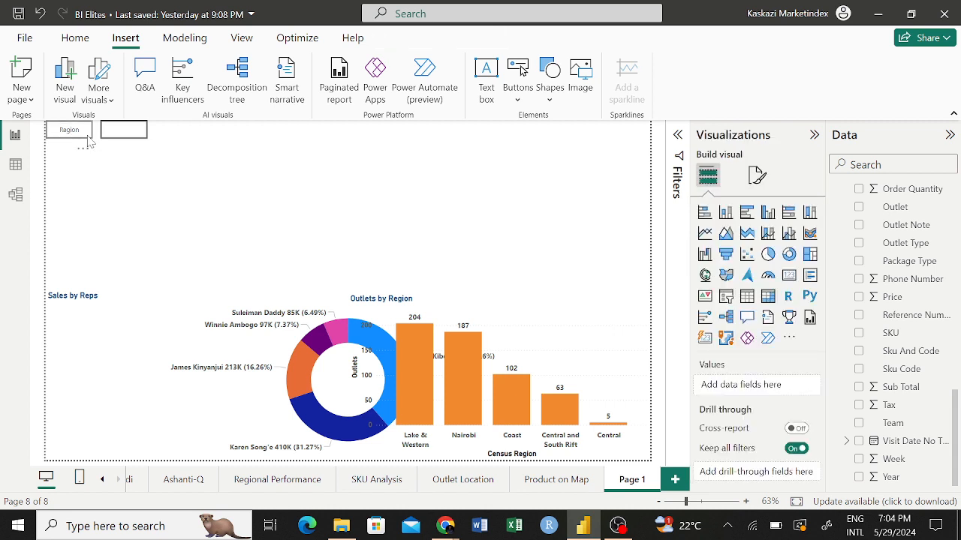
{"action": "left_click_drag", "start_coordinate": [87, 141], "coordinate": [81, 236]}
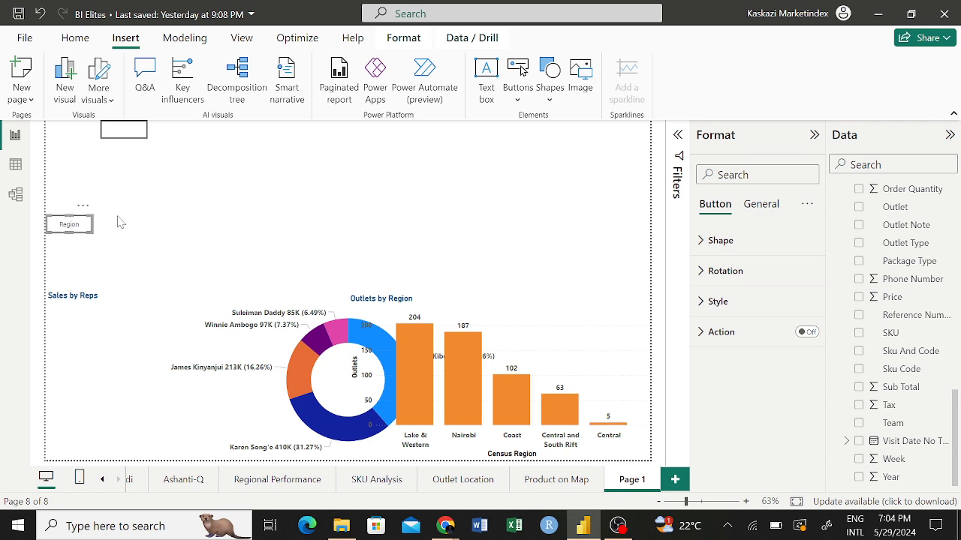
Step: Move the second blank button down beside the Region button and enable its style text as Reps
{"action": "left_click", "coordinate": [149, 171]}
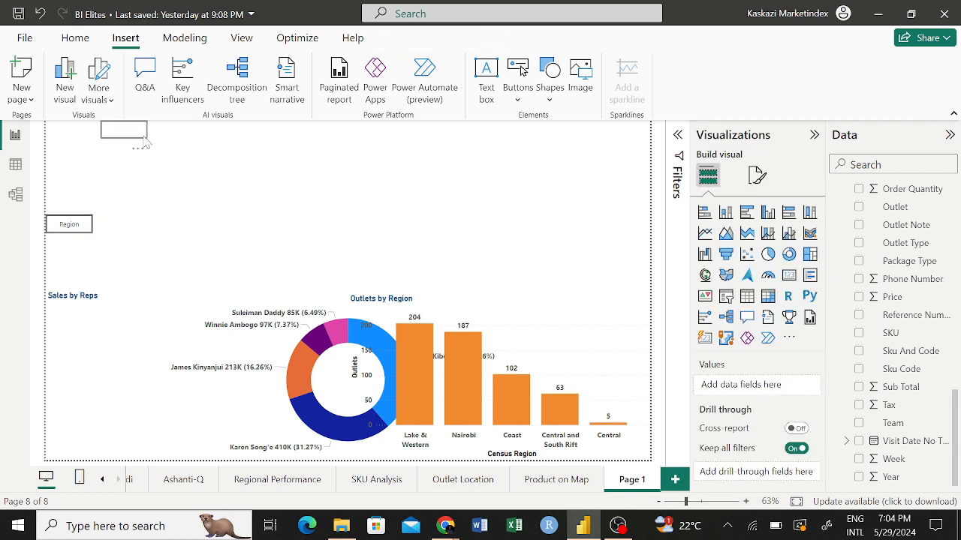
{"action": "left_click", "coordinate": [142, 138]}
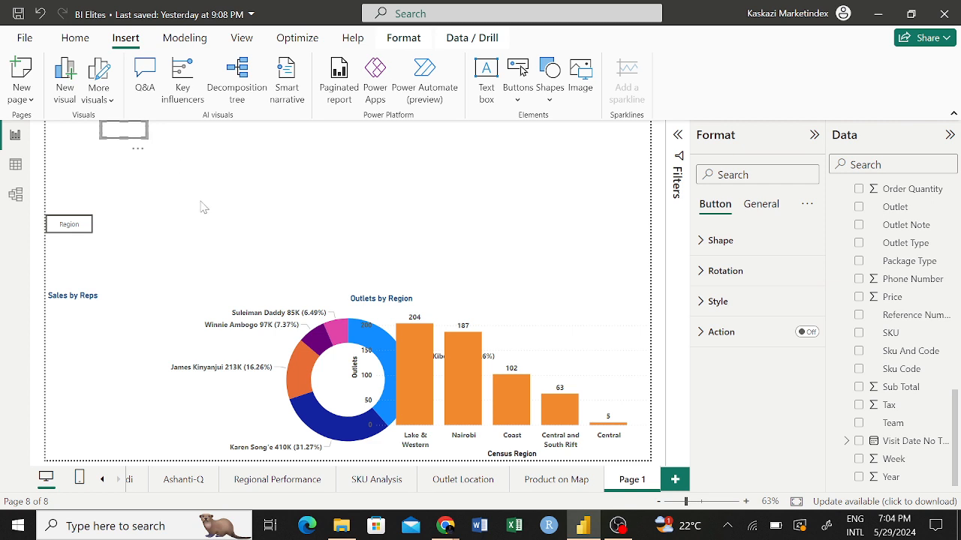
{"action": "left_click", "coordinate": [57, 273]}
{"action": "left_click", "coordinate": [66, 318]}
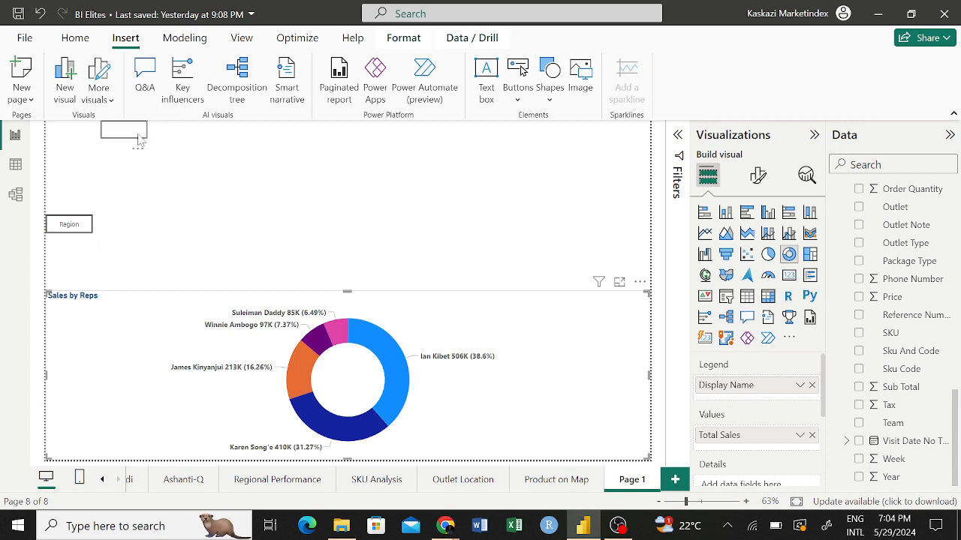
{"action": "left_click_drag", "start_coordinate": [139, 139], "coordinate": [162, 235]}
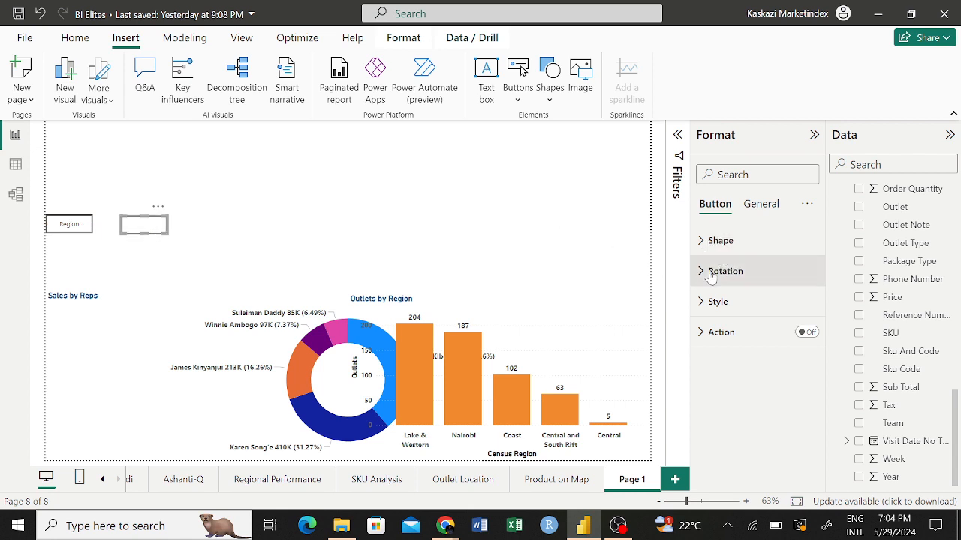
{"action": "left_click", "coordinate": [708, 303]}
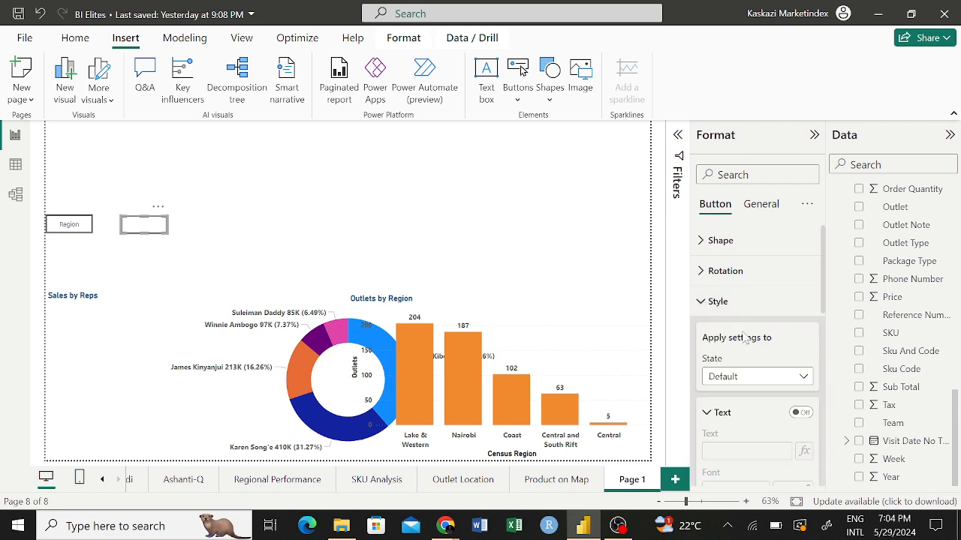
{"action": "left_click", "coordinate": [805, 415]}
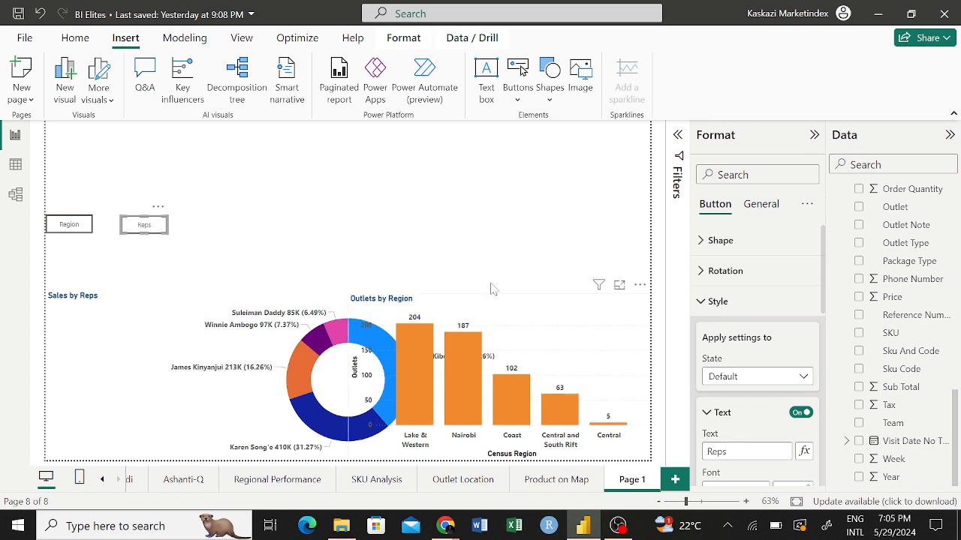
{"action": "left_click", "coordinate": [411, 208]}
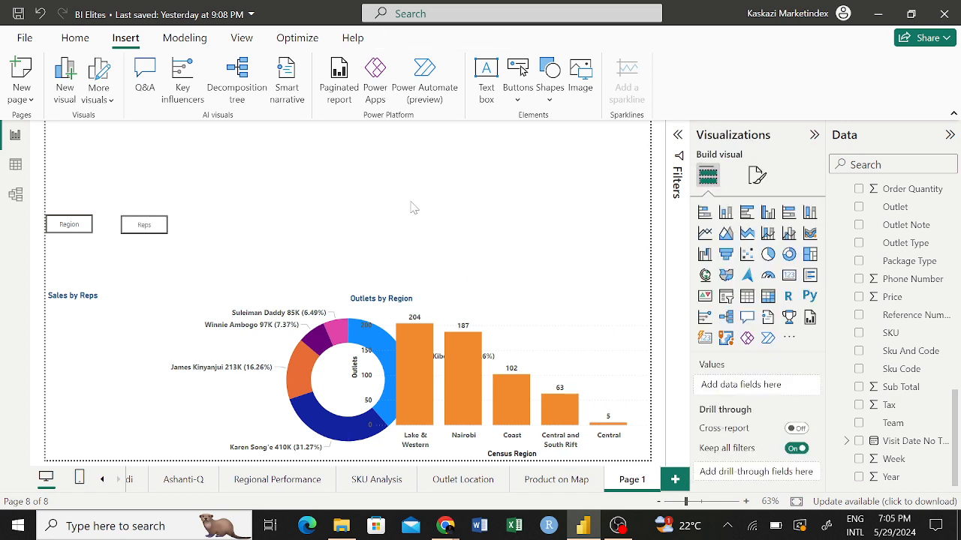
Step: Delete the Sales by Reps, Outlets by Region and Total Sales by Region charts from Page 1
{"action": "left_click", "coordinate": [179, 319]}
{"action": "key", "text": "Delete"}
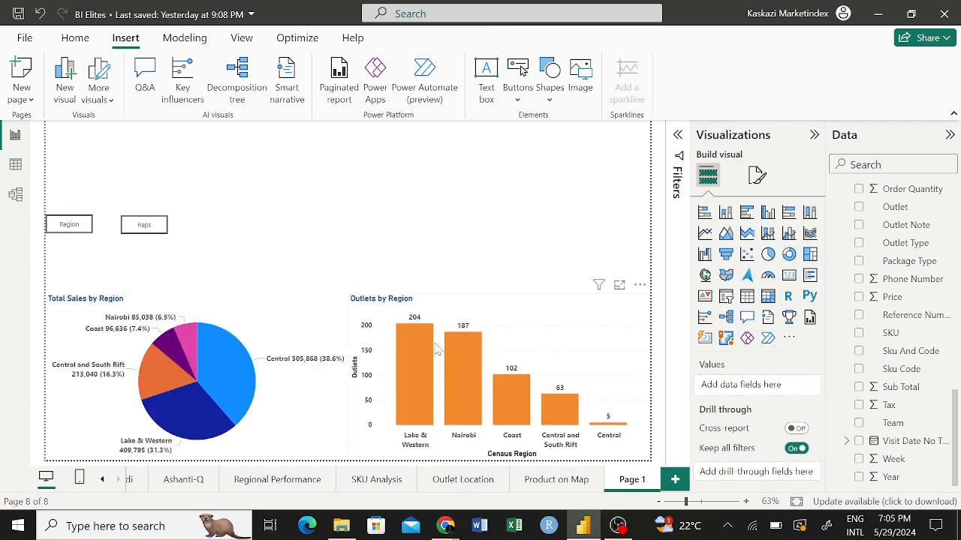
{"action": "left_click", "coordinate": [513, 328]}
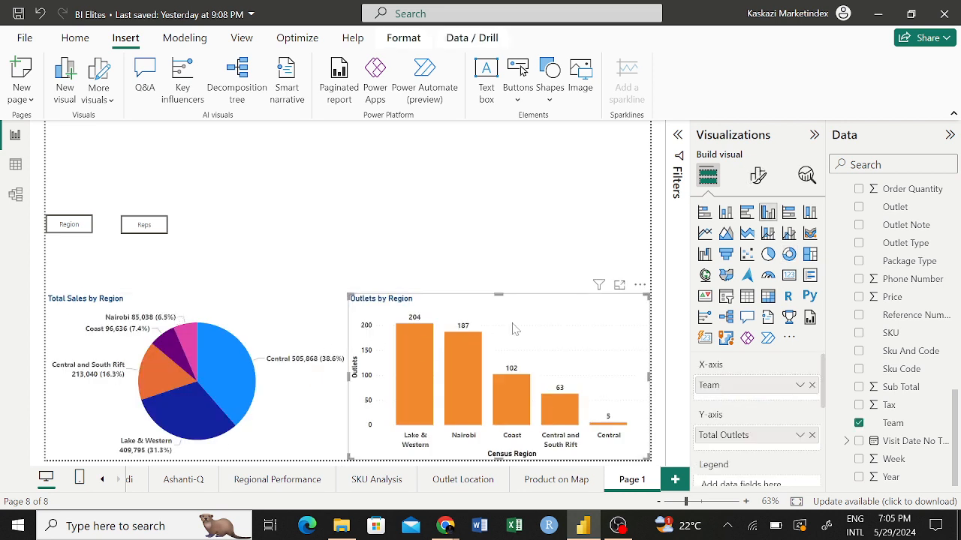
{"action": "key", "text": "Delete"}
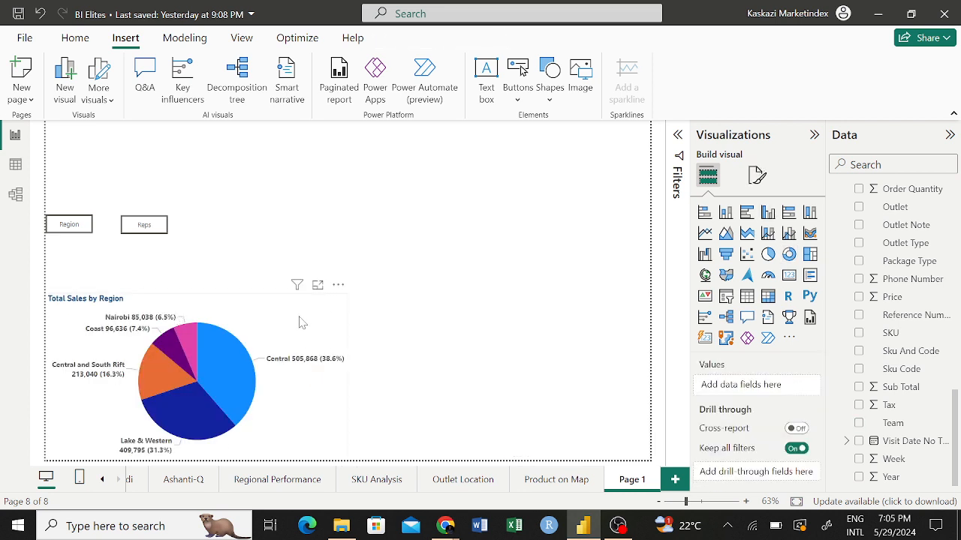
{"action": "left_click", "coordinate": [299, 323]}
{"action": "key", "text": "Delete"}
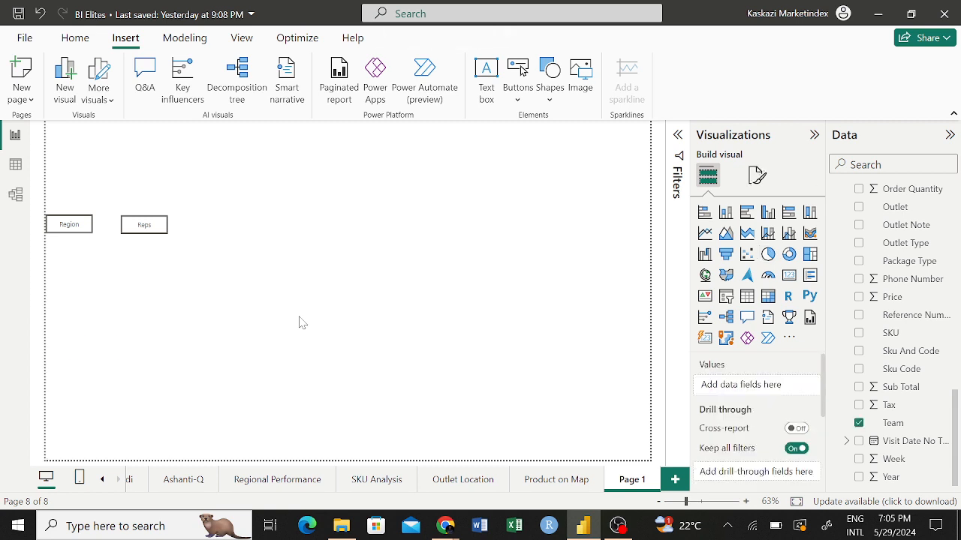
Step: Copy the Outlets by Region, Total Sales by Team and Total Sales by Display Name charts from the Summary page onto Page 1
{"action": "left_click", "coordinate": [103, 480]}
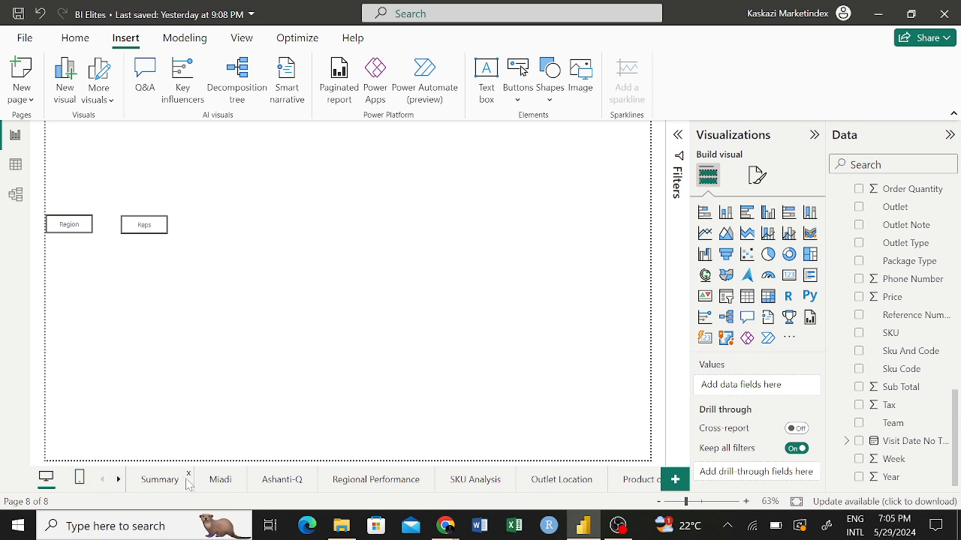
{"action": "left_click", "coordinate": [159, 480]}
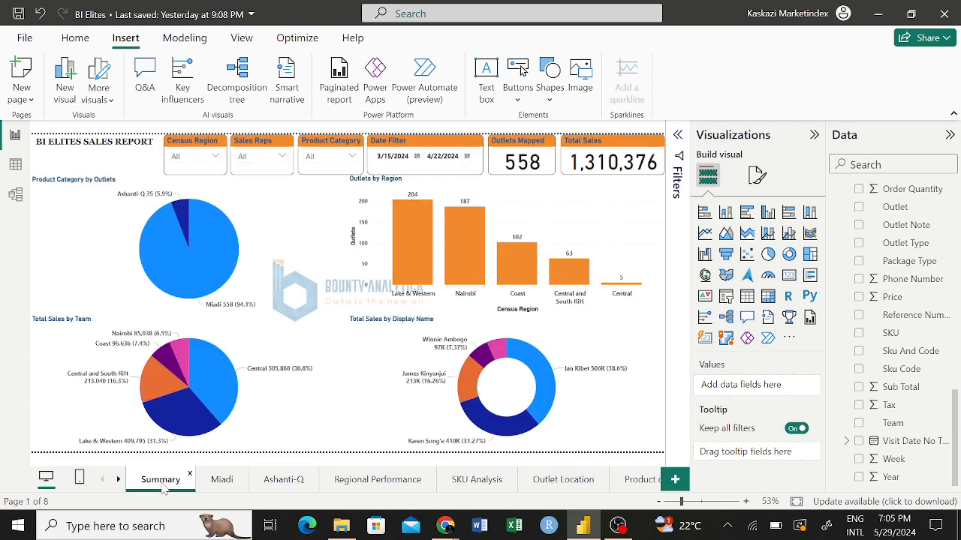
{"action": "left_click", "coordinate": [633, 216]}
{"action": "left_click", "coordinate": [314, 394], "text": "ctrl"}
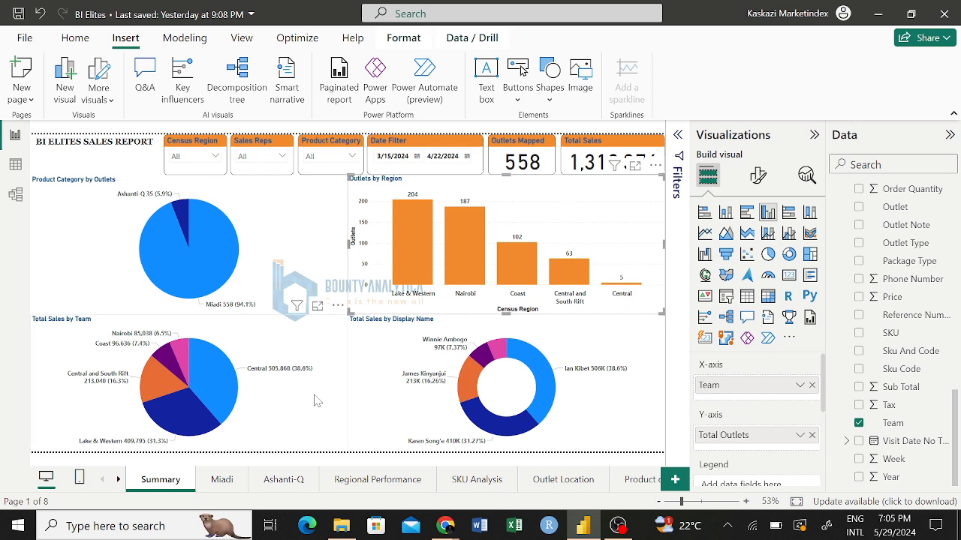
{"action": "left_click", "coordinate": [637, 349], "text": "ctrl"}
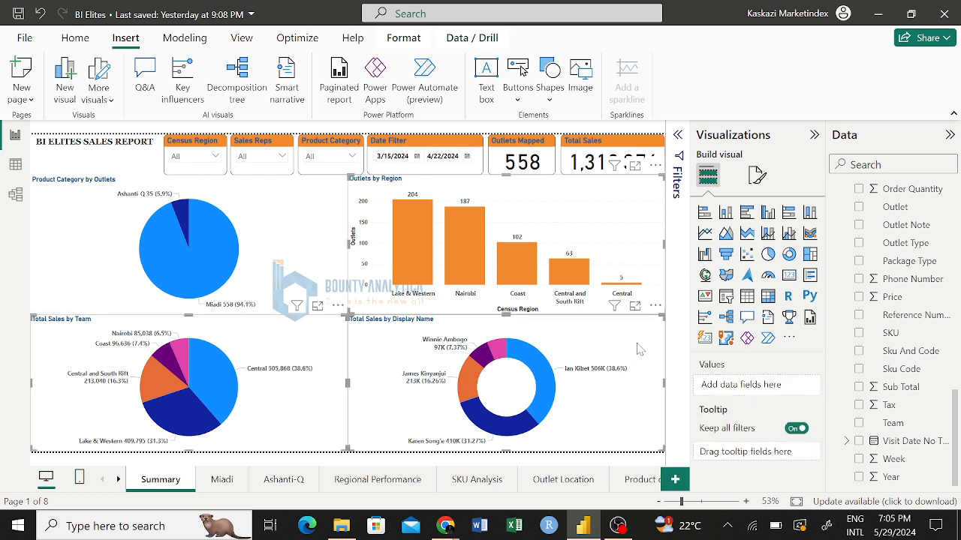
{"action": "left_click", "coordinate": [118, 481]}
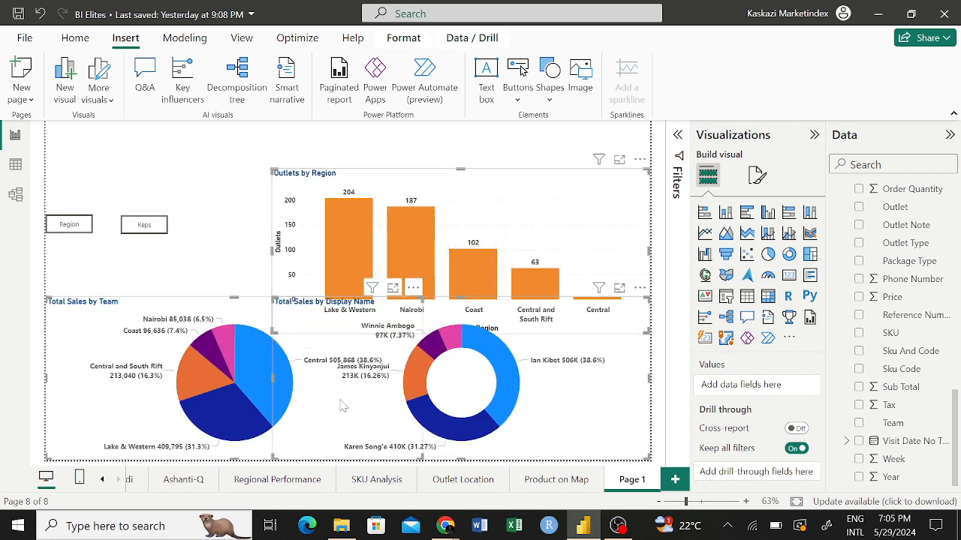
Step: Narrow the Total Sales by Display Name donut and the Total Sales by Team pie from their facing sides so they no longer overlap
{"action": "left_click", "coordinate": [304, 407]}
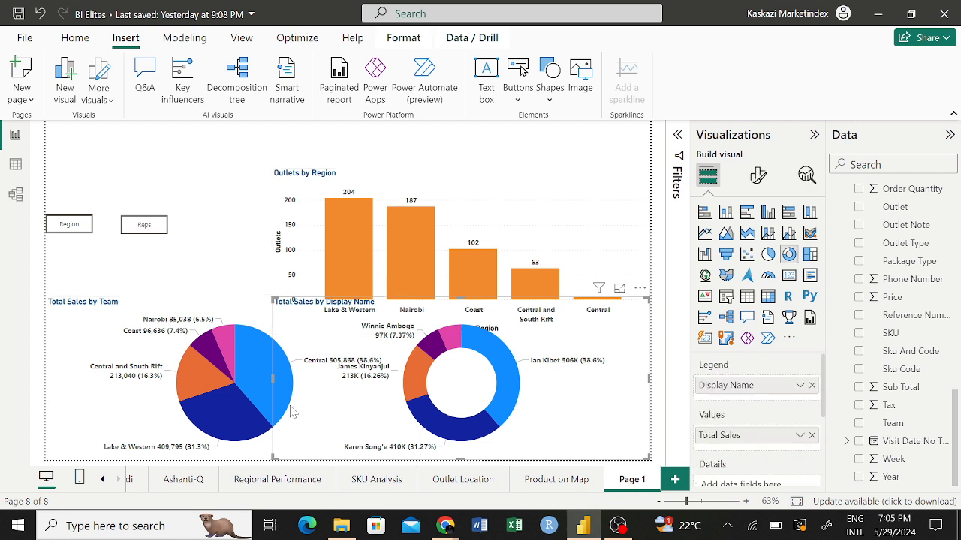
{"action": "left_click_drag", "start_coordinate": [272, 379], "coordinate": [389, 409]}
{"action": "left_click", "coordinate": [355, 410]}
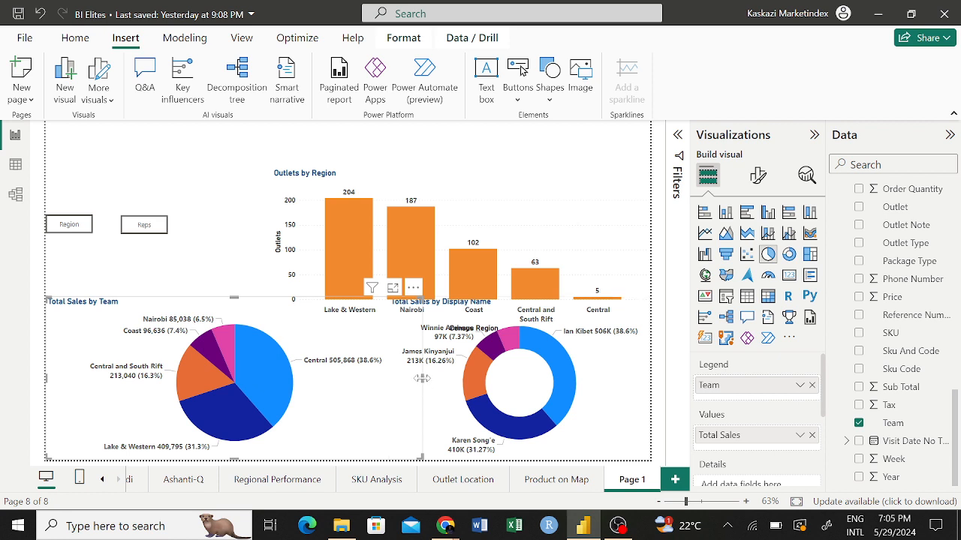
{"action": "left_click_drag", "start_coordinate": [422, 379], "coordinate": [348, 389]}
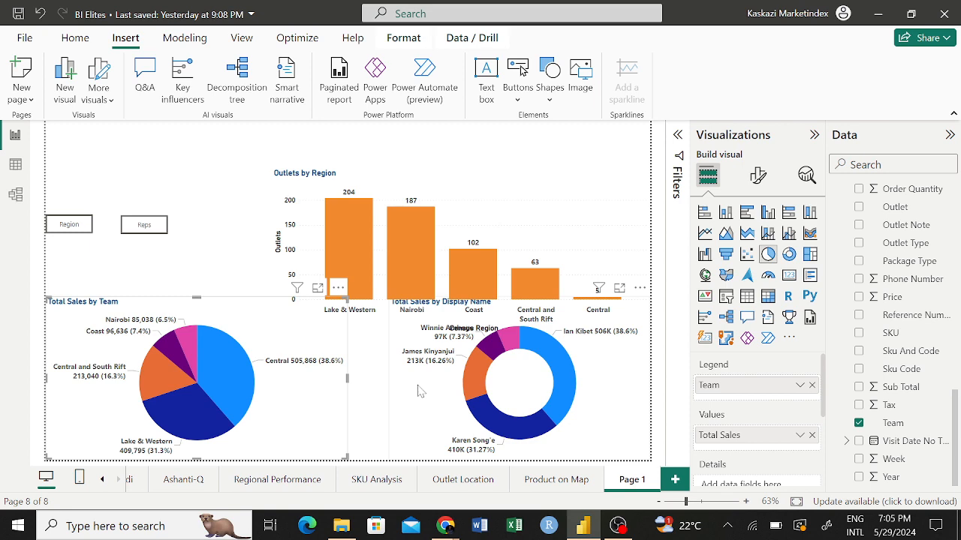
Step: Move the donut above the pie, then place the Outlets by Region chart beside the pie, narrowing and slightly shortening it to fit
{"action": "left_click", "coordinate": [411, 389]}
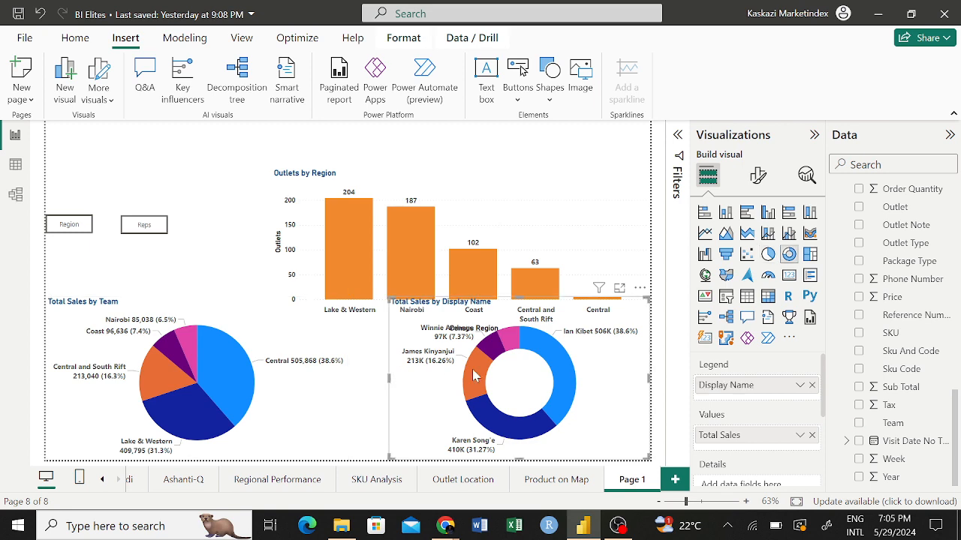
{"action": "left_click_drag", "start_coordinate": [450, 384], "coordinate": [164, 210]}
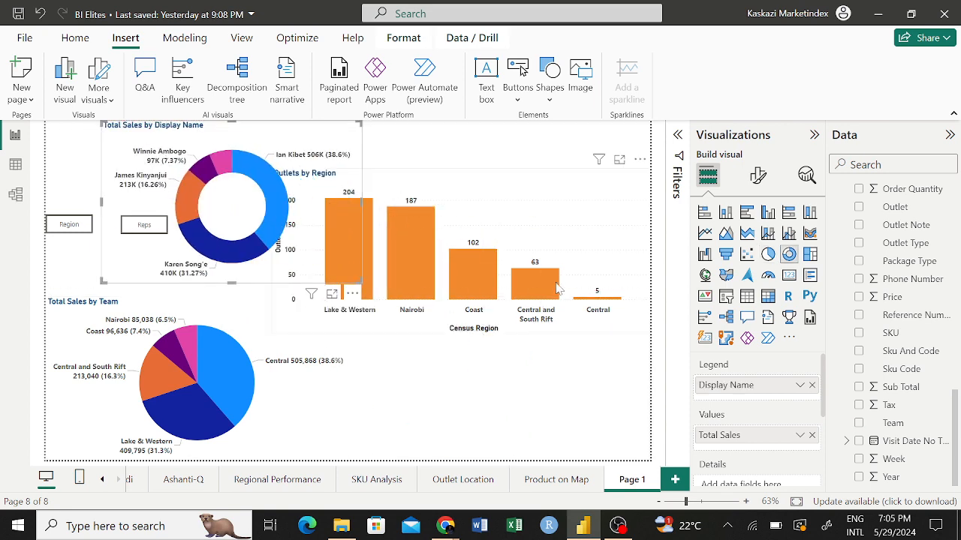
{"action": "left_click_drag", "start_coordinate": [577, 236], "coordinate": [578, 363]}
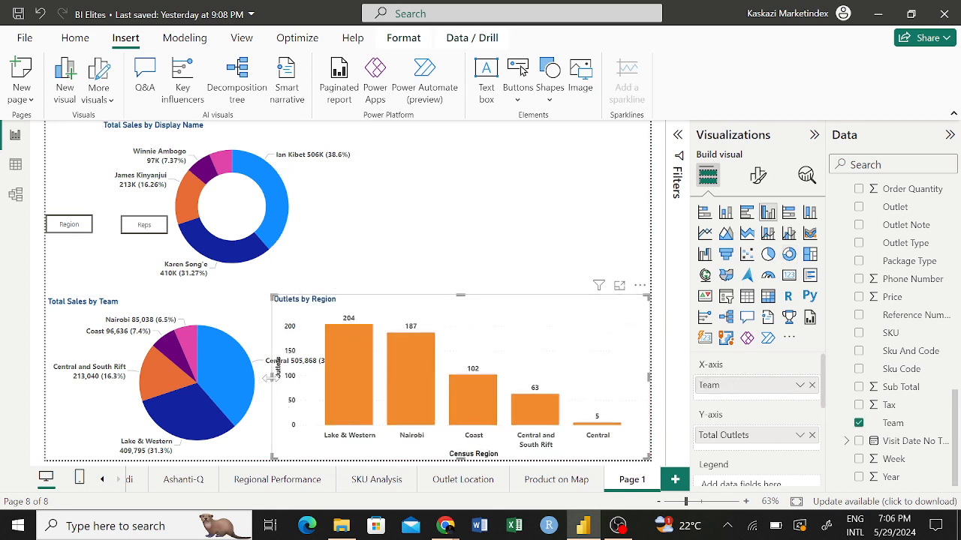
{"action": "left_click_drag", "start_coordinate": [271, 377], "coordinate": [350, 403]}
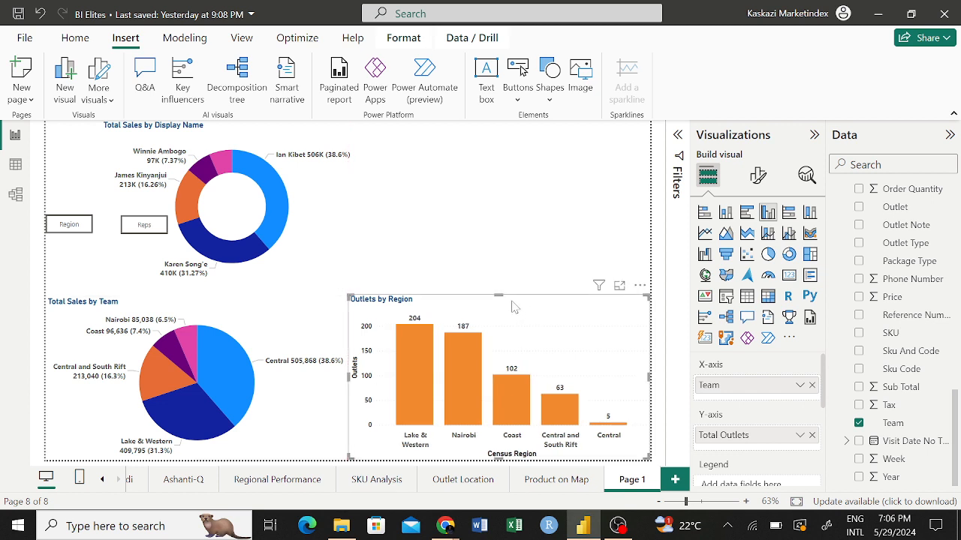
{"action": "left_click_drag", "start_coordinate": [499, 296], "coordinate": [495, 301]}
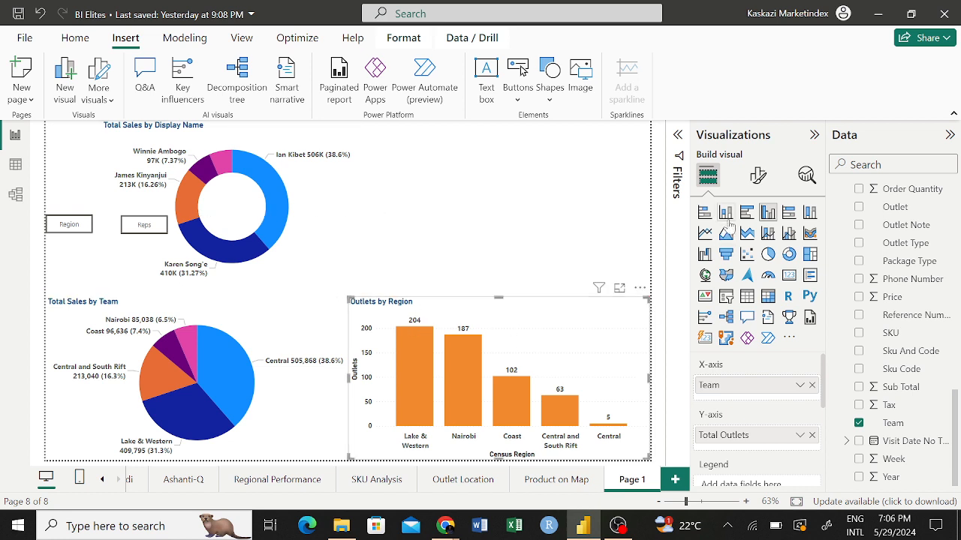
Step: Move the Total Sales by Display Name donut down over the other two charts and stretch it across the full page width
{"action": "left_click", "coordinate": [759, 180]}
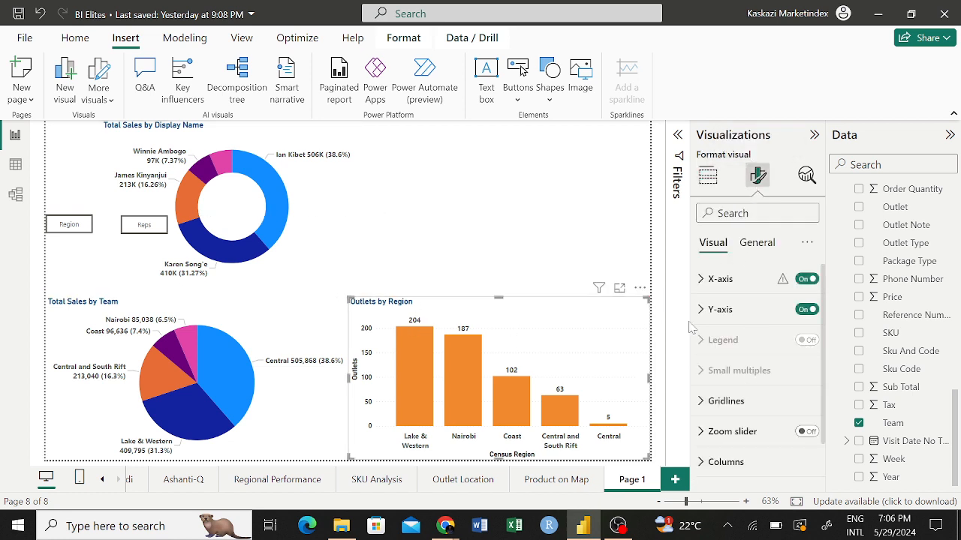
{"action": "left_click", "coordinate": [274, 196]}
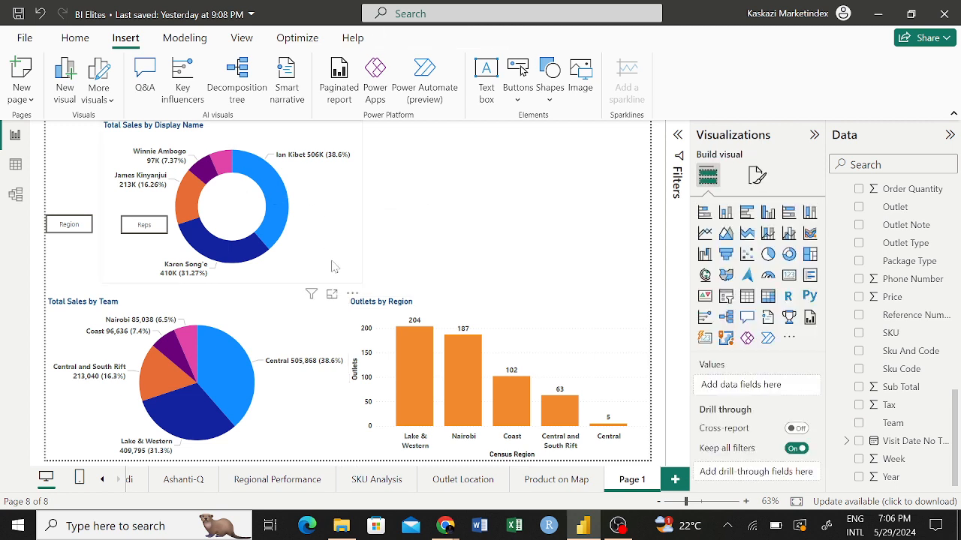
{"action": "left_click_drag", "start_coordinate": [332, 268], "coordinate": [378, 423]}
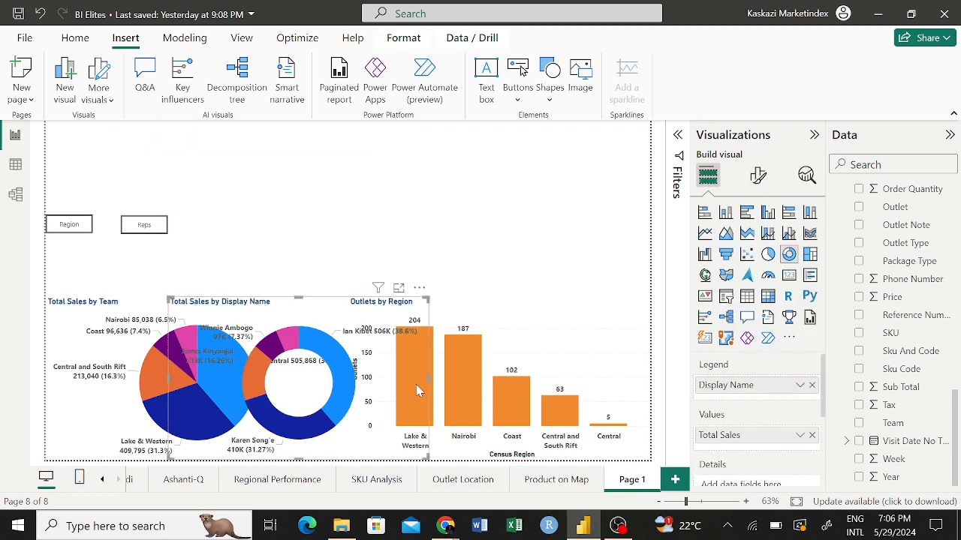
{"action": "left_click_drag", "start_coordinate": [431, 381], "coordinate": [647, 381]}
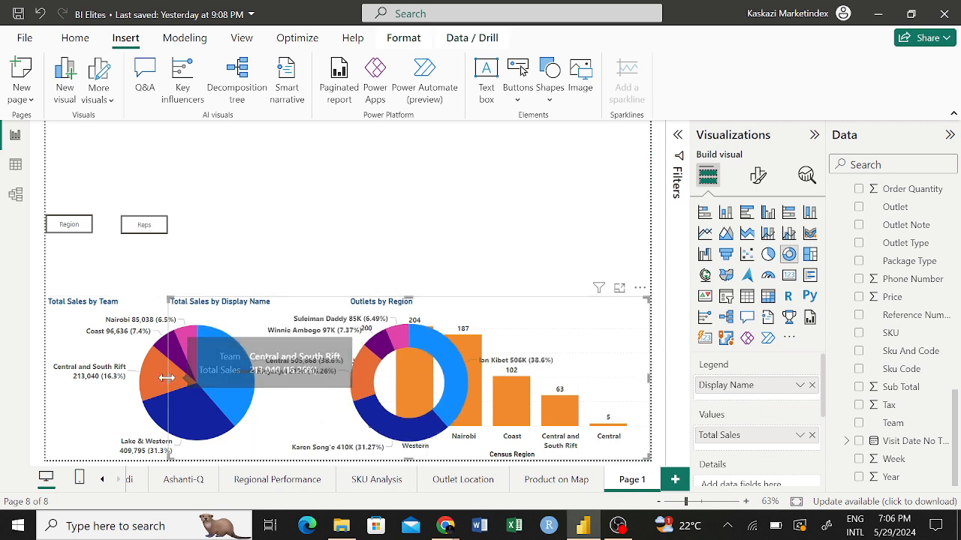
{"action": "left_click_drag", "start_coordinate": [167, 377], "coordinate": [45, 377]}
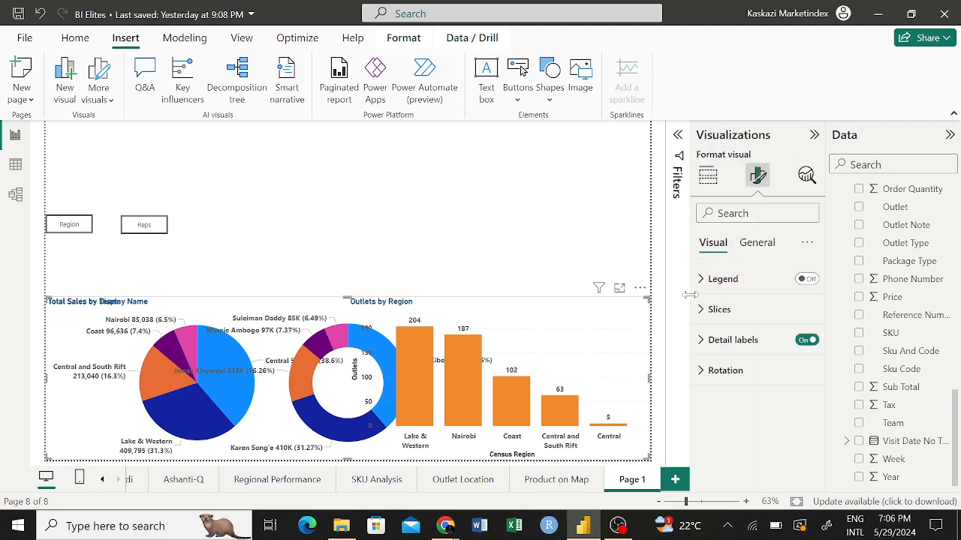
Step: Set the donut chart's background transparency to 0% and select the chart to check that it covers the charts underneath
{"action": "left_click", "coordinate": [757, 242]}
{"action": "left_click", "coordinate": [731, 339]}
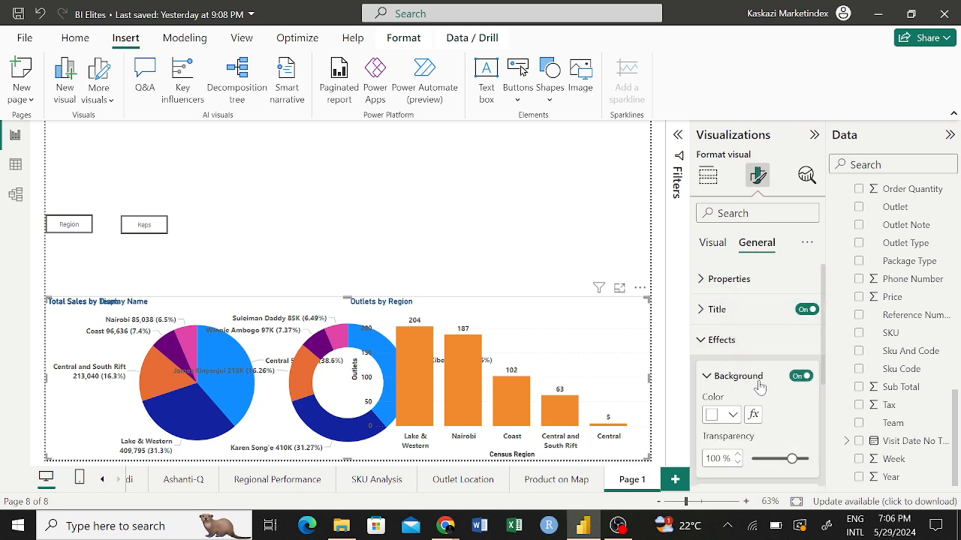
{"action": "left_click", "coordinate": [753, 458]}
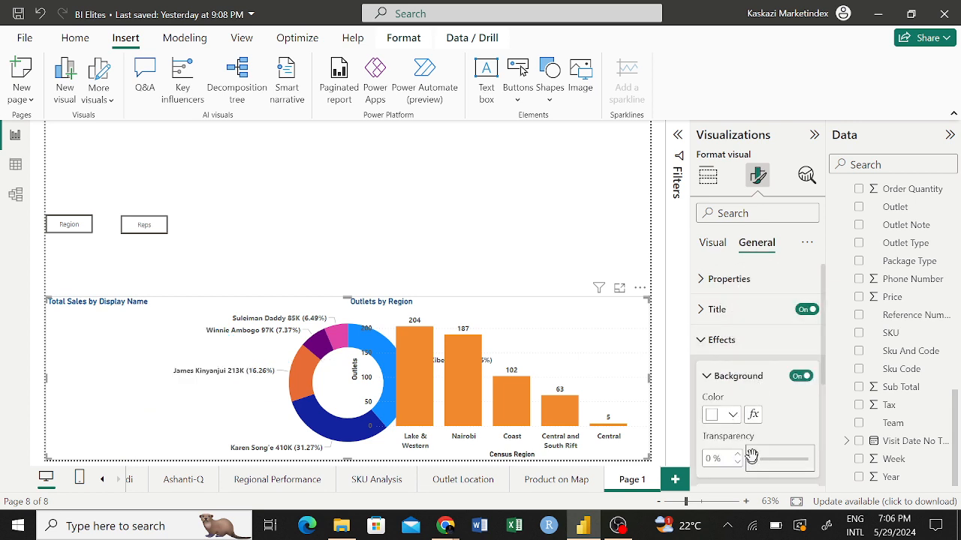
{"action": "left_click", "coordinate": [437, 201]}
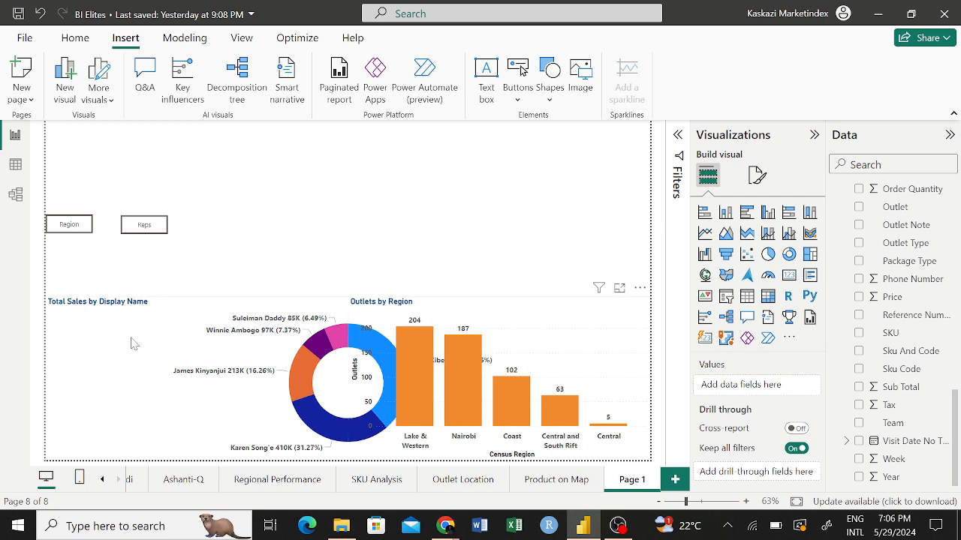
{"action": "left_click_drag", "start_coordinate": [132, 319], "coordinate": [140, 358]}
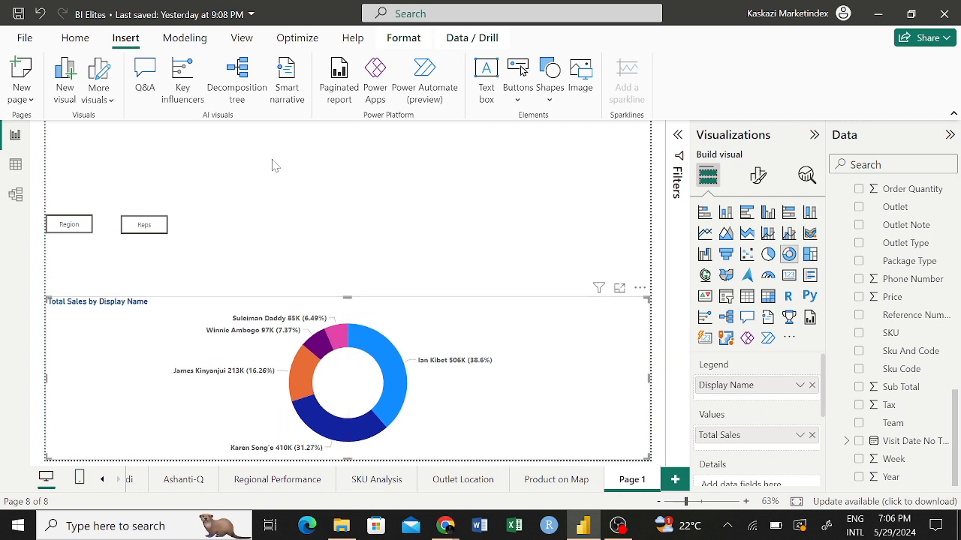
{"action": "left_click", "coordinate": [167, 204]}
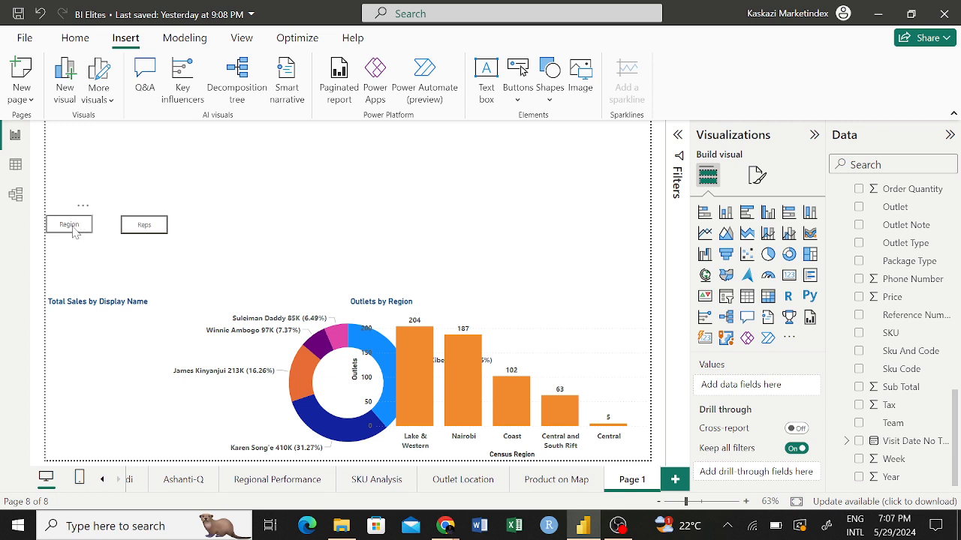
{"action": "left_click", "coordinate": [75, 233]}
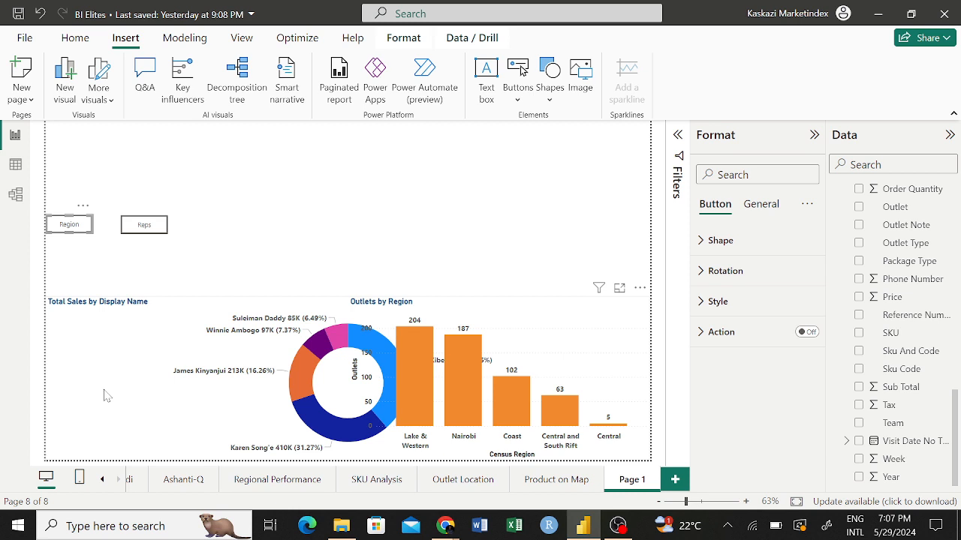
{"action": "left_click", "coordinate": [138, 229]}
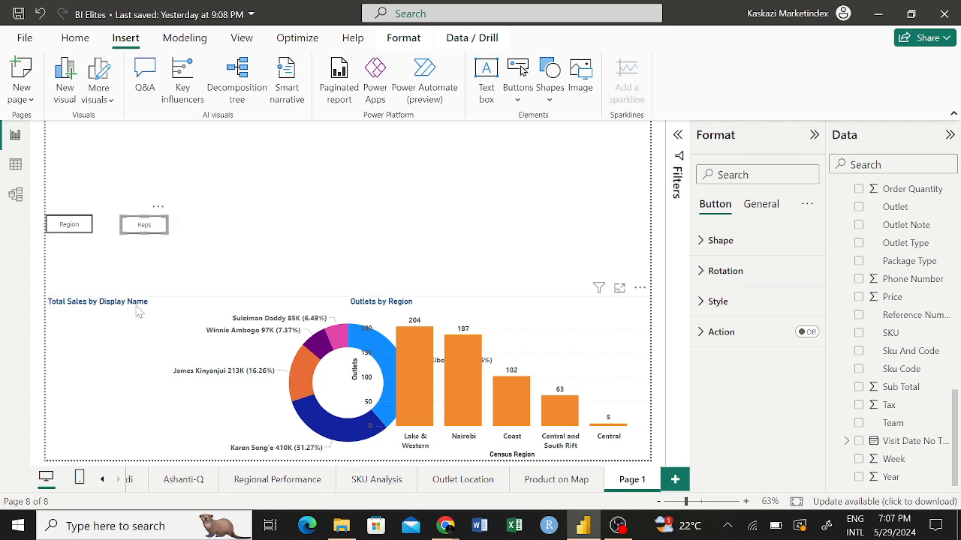
{"action": "left_click", "coordinate": [65, 225]}
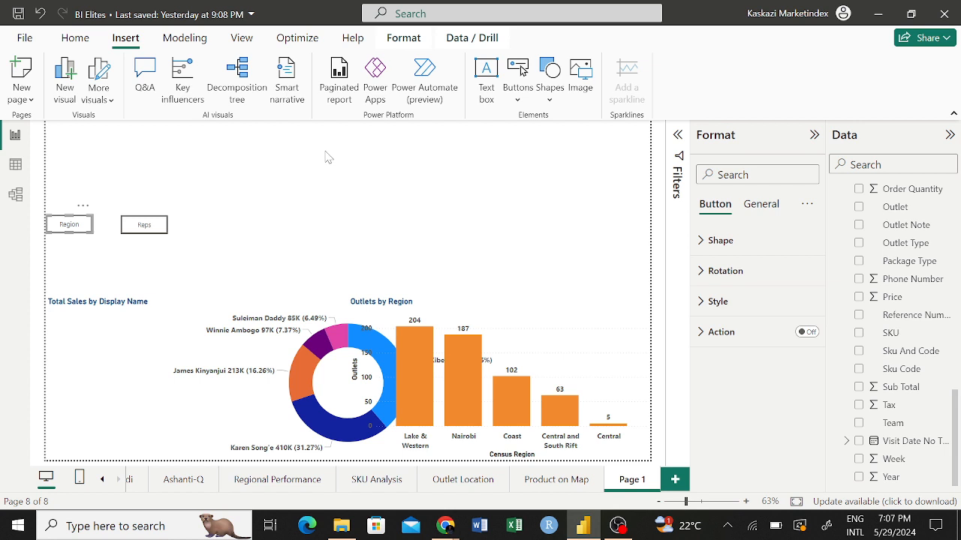
{"action": "left_click", "coordinate": [557, 185]}
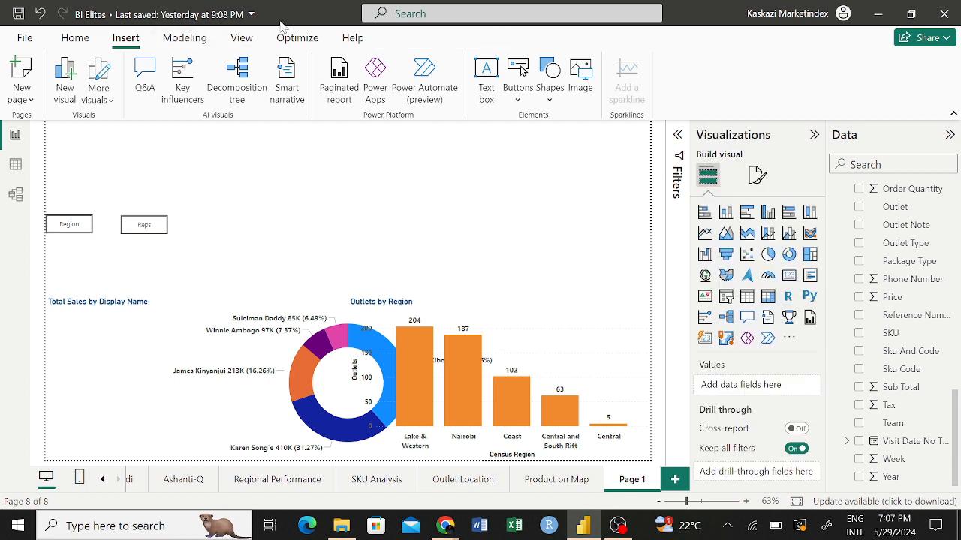
Step: Display the bookmarks list and the selection layer order beside the report page
{"action": "left_click", "coordinate": [252, 42]}
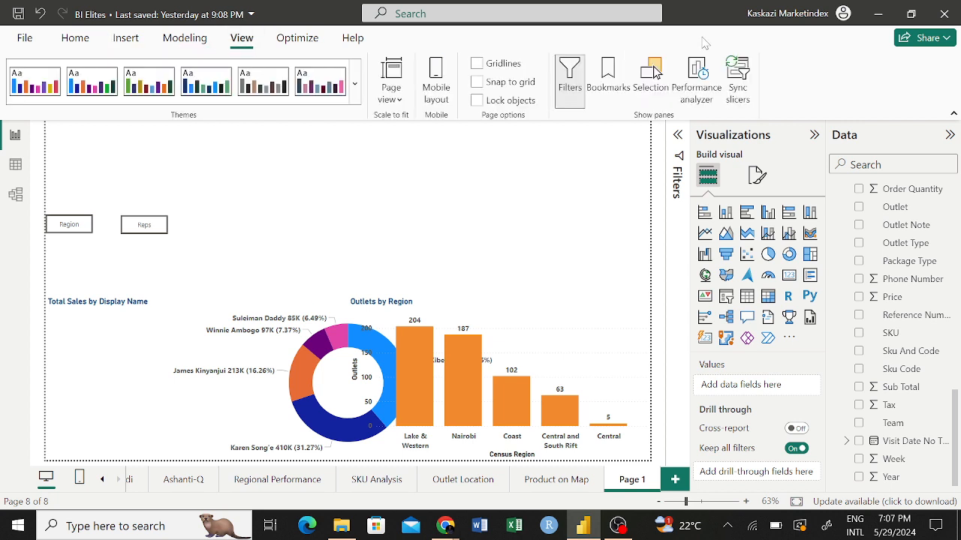
{"action": "left_click", "coordinate": [610, 88]}
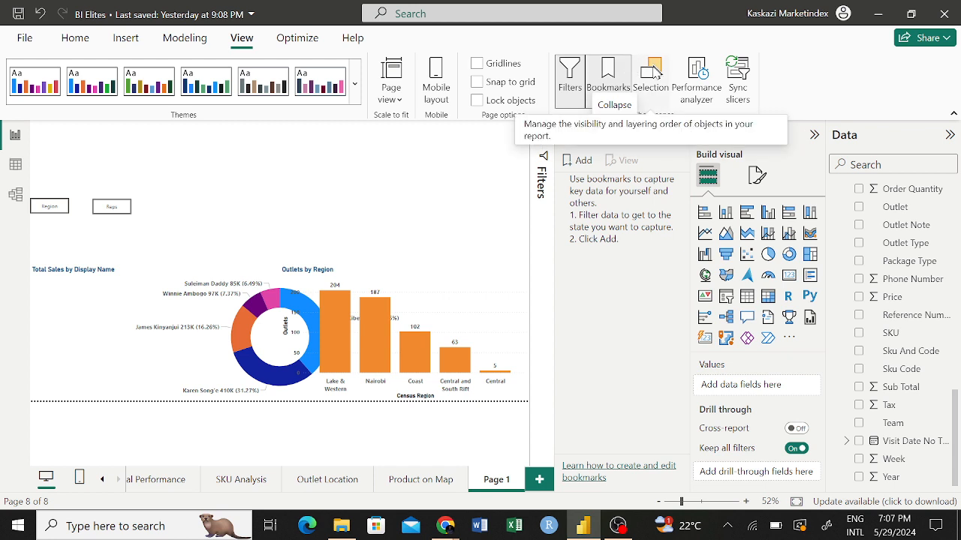
{"action": "left_click", "coordinate": [654, 71]}
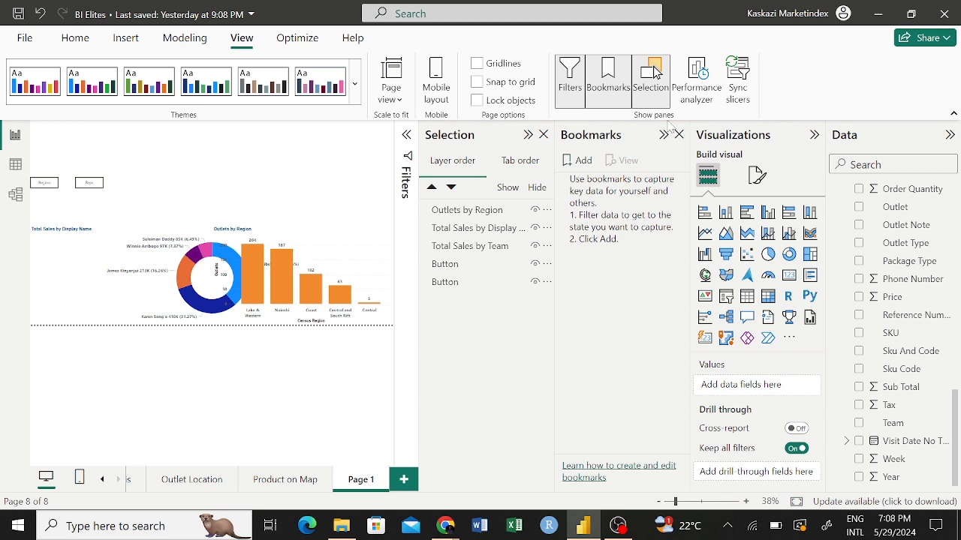
{"action": "left_click", "coordinate": [75, 39]}
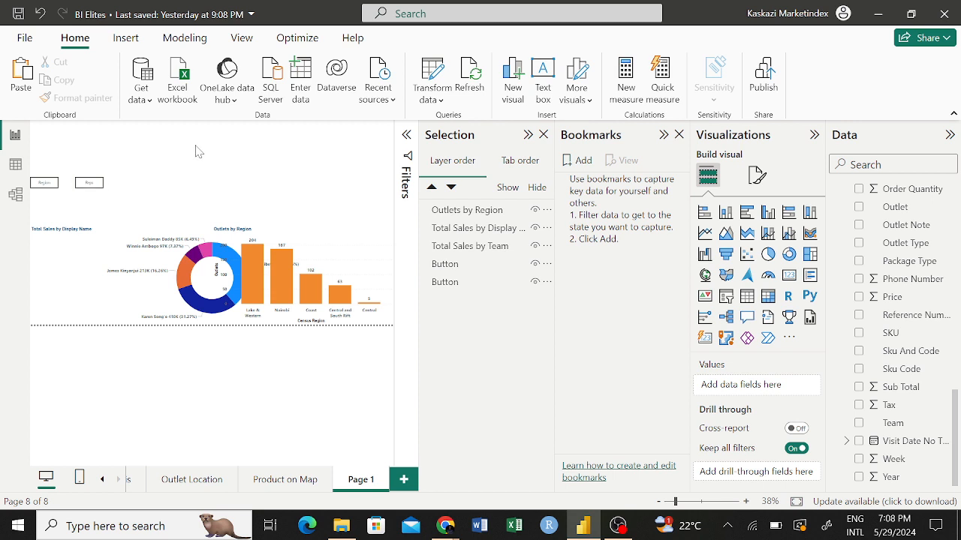
{"action": "left_click", "coordinate": [240, 40]}
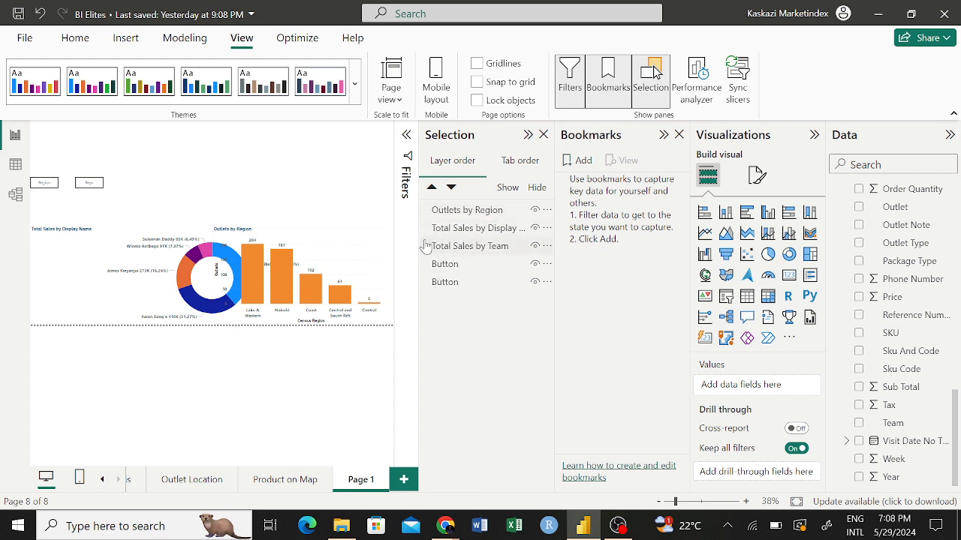
Step: Select the Region button, donut, Total Sales by Team pie and Outlets by Region chart in turn to match each with its layer
{"action": "left_click", "coordinate": [48, 186]}
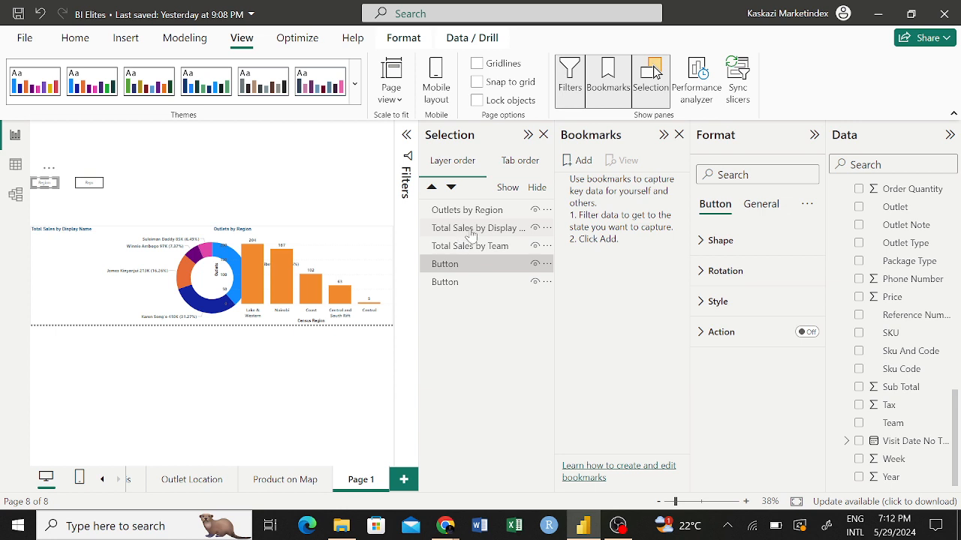
{"action": "left_click", "coordinate": [57, 256]}
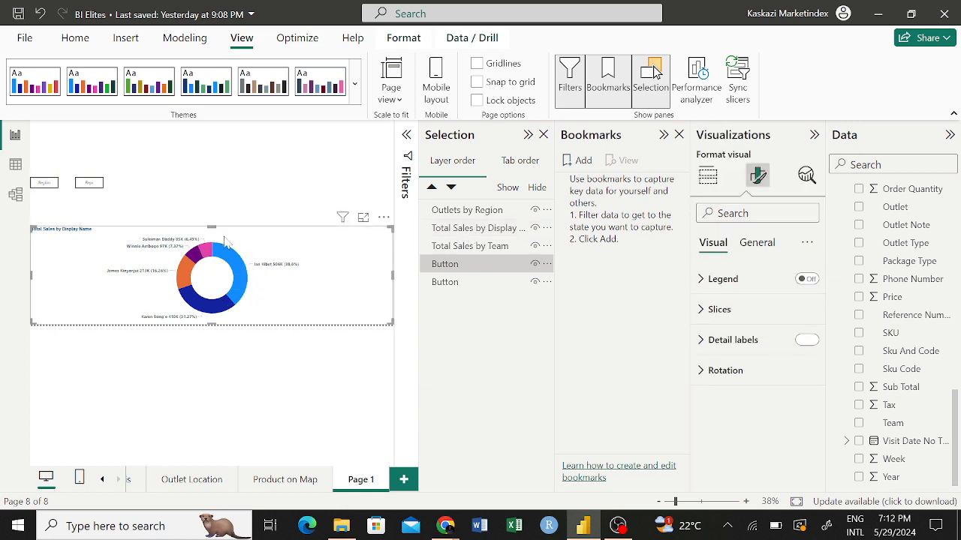
{"action": "left_click", "coordinate": [460, 248]}
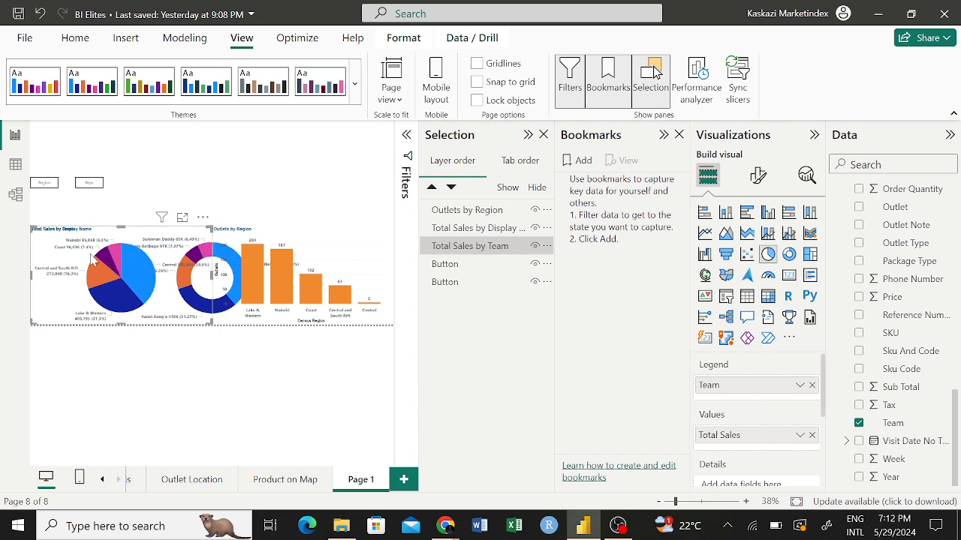
{"action": "left_click", "coordinate": [478, 211]}
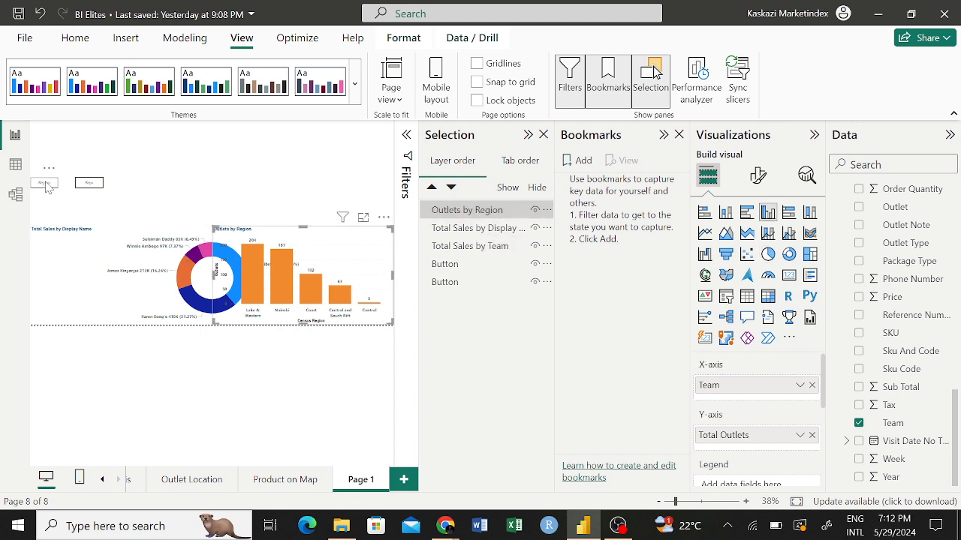
{"action": "left_click", "coordinate": [461, 248]}
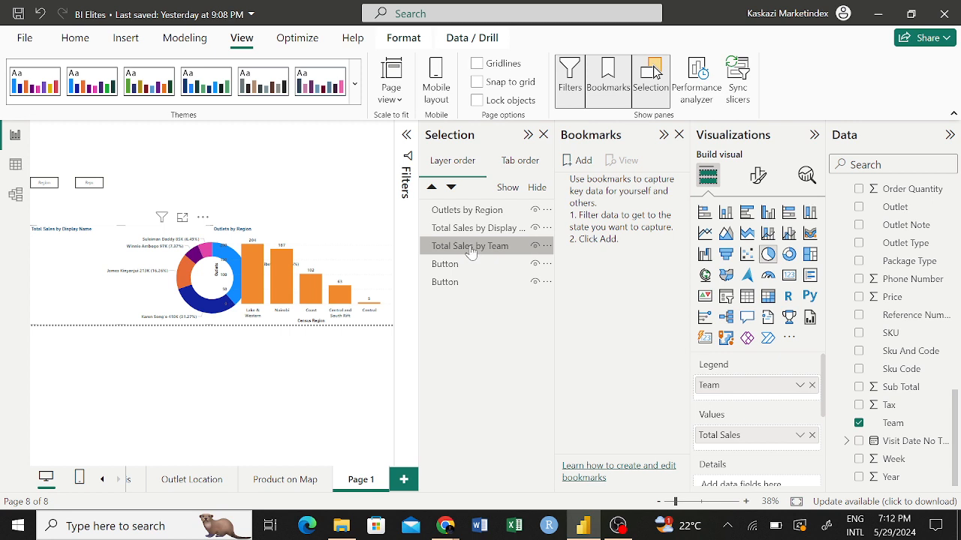
{"action": "left_click", "coordinate": [470, 253]}
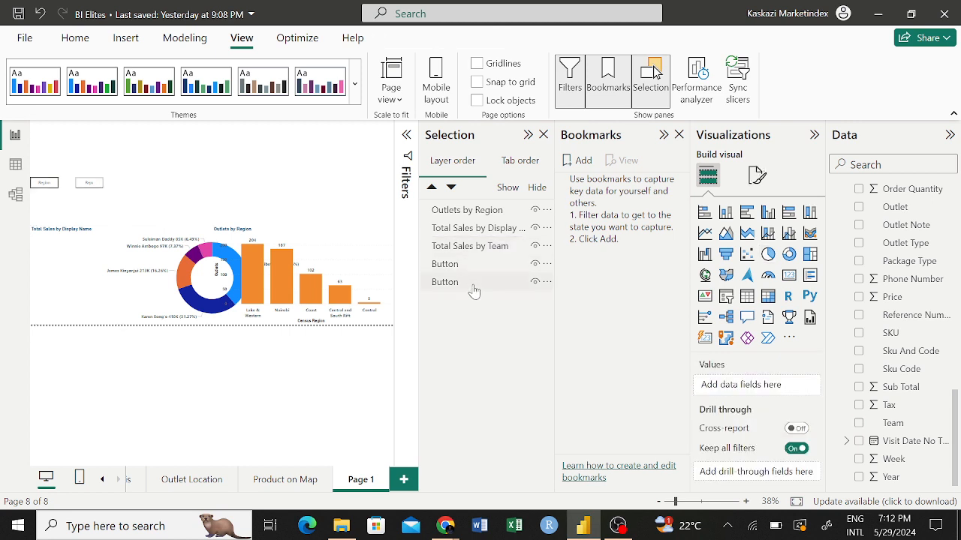
{"action": "left_click", "coordinate": [475, 253]}
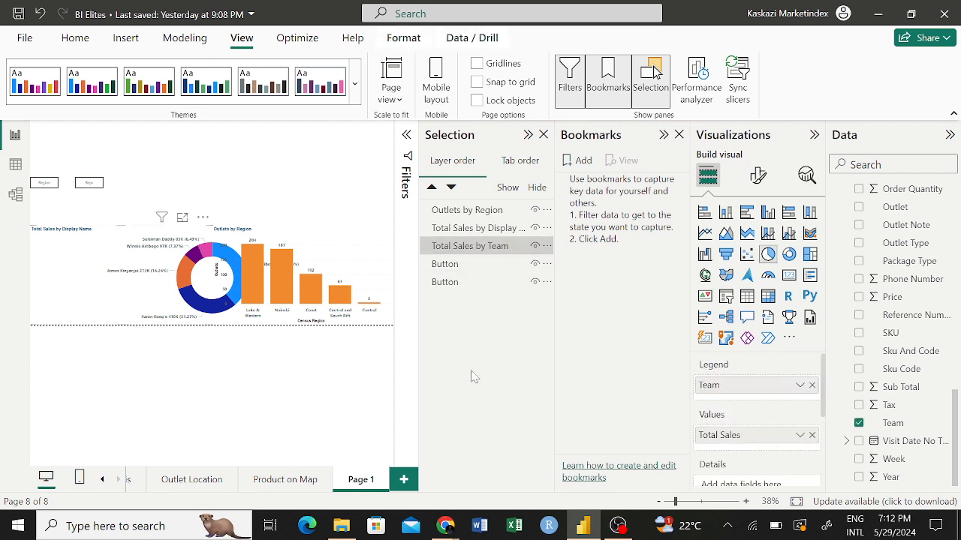
{"action": "left_click", "coordinate": [481, 213]}
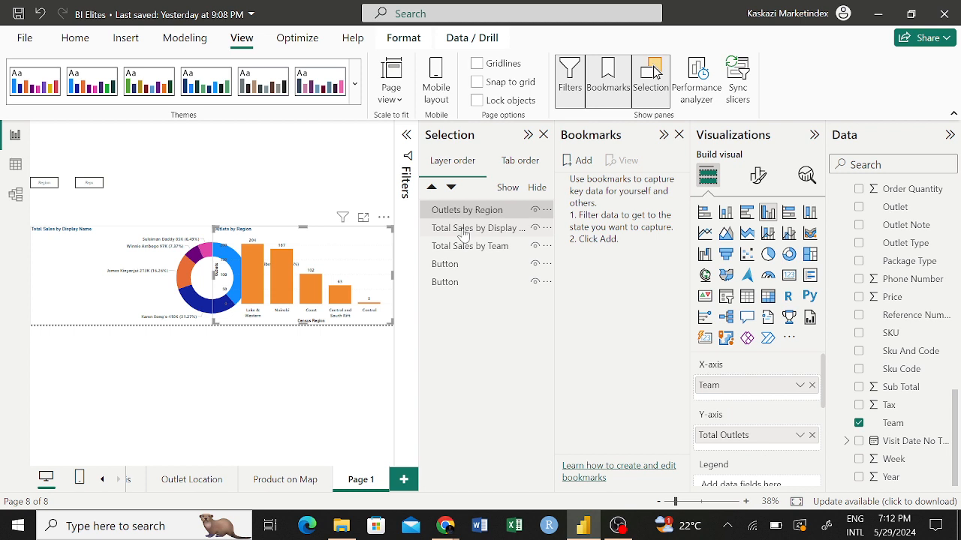
Step: Hide the Total Sales by Display Name donut so only the two region charts show, with the Region button selected
{"action": "left_click", "coordinate": [534, 228]}
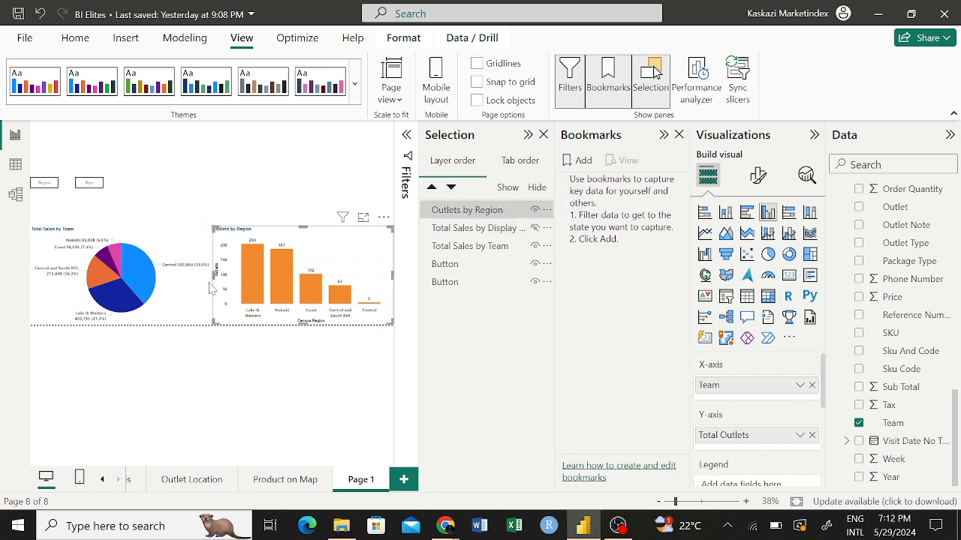
{"action": "left_click", "coordinate": [45, 185]}
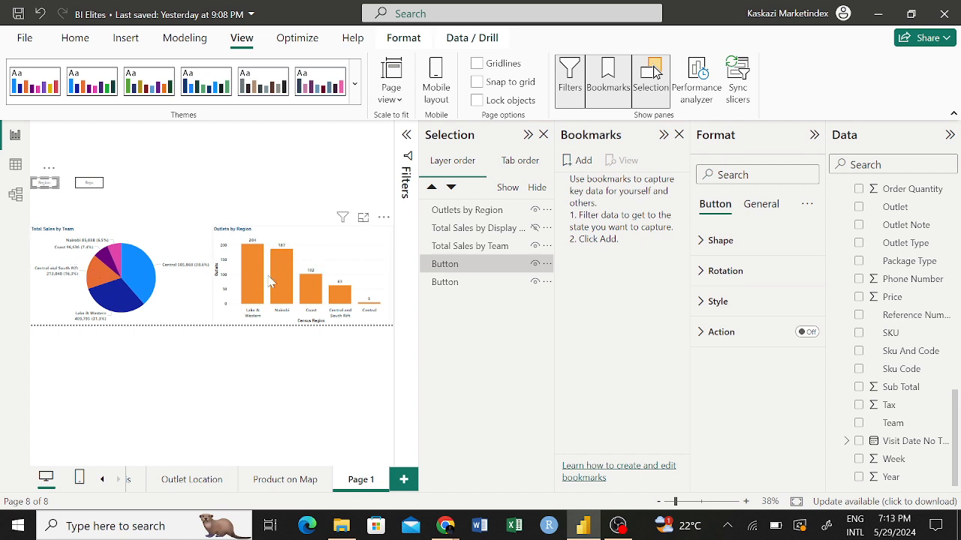
{"action": "mouse_move", "coordinate": [277, 261]}
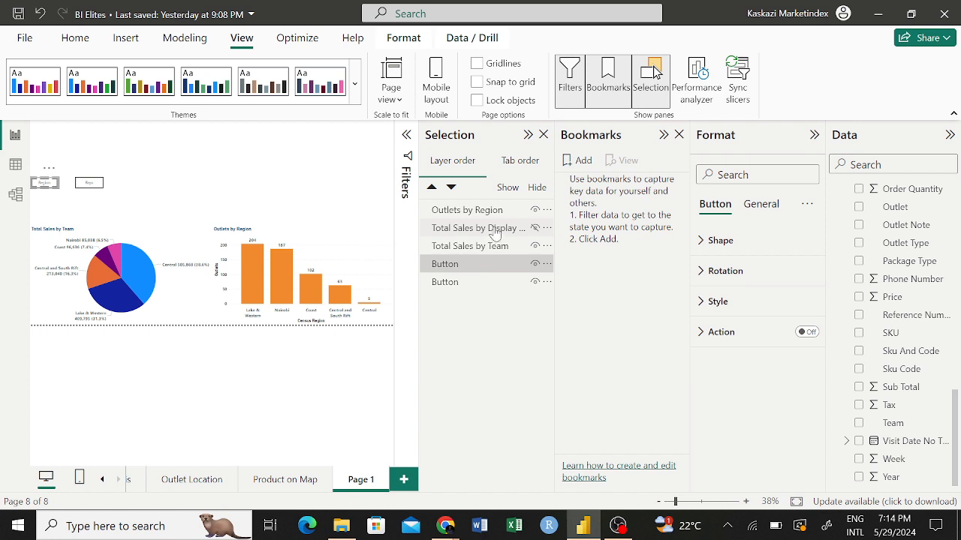
{"action": "left_click", "coordinate": [535, 230]}
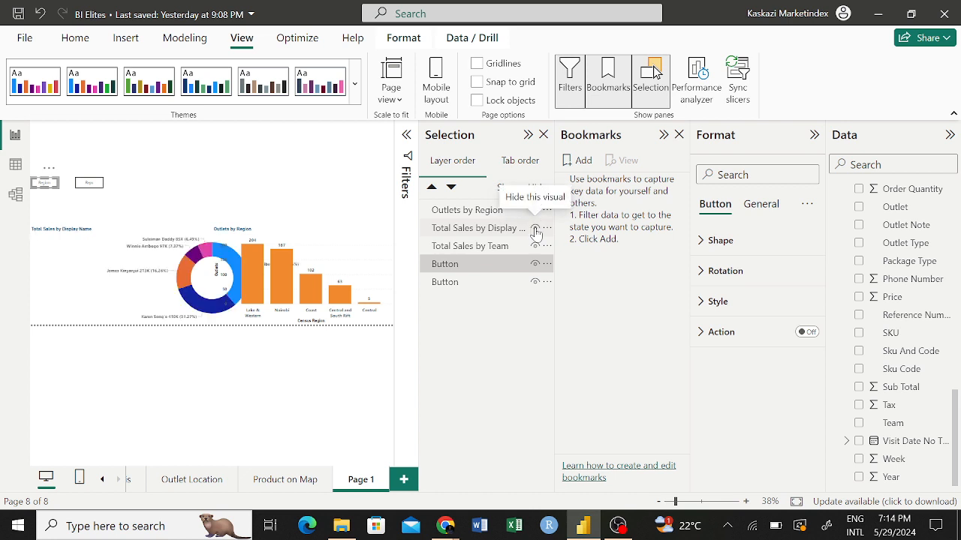
{"action": "left_click", "coordinate": [535, 229]}
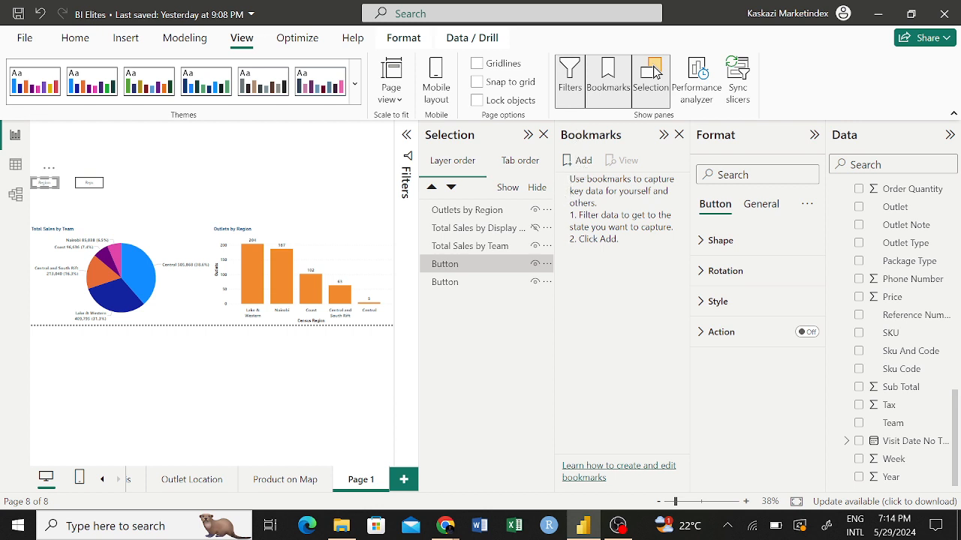
Step: Add a bookmark of the current page state and name it Region
{"action": "left_click", "coordinate": [578, 161]}
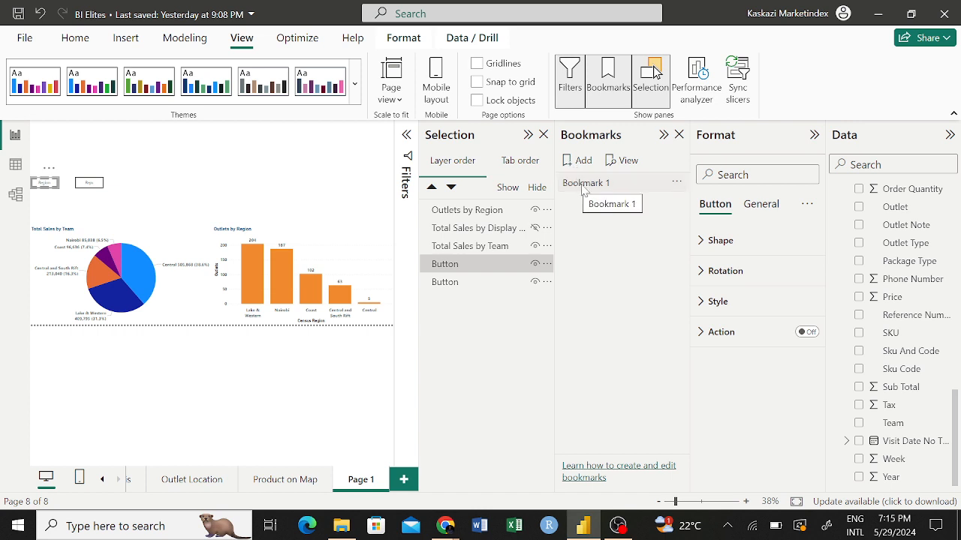
{"action": "double_click", "coordinate": [583, 185]}
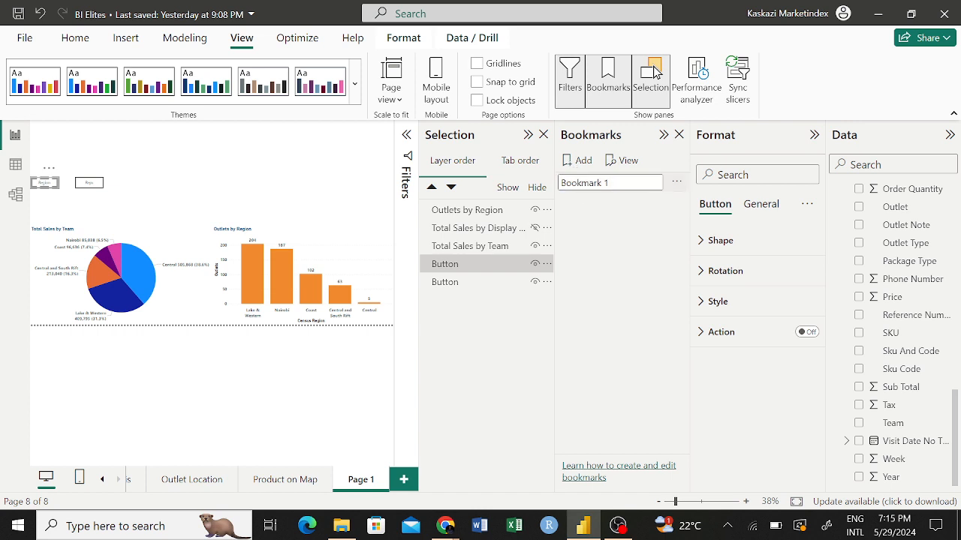
{"action": "type", "text": "Region"}
{"action": "left_click", "coordinate": [589, 214]}
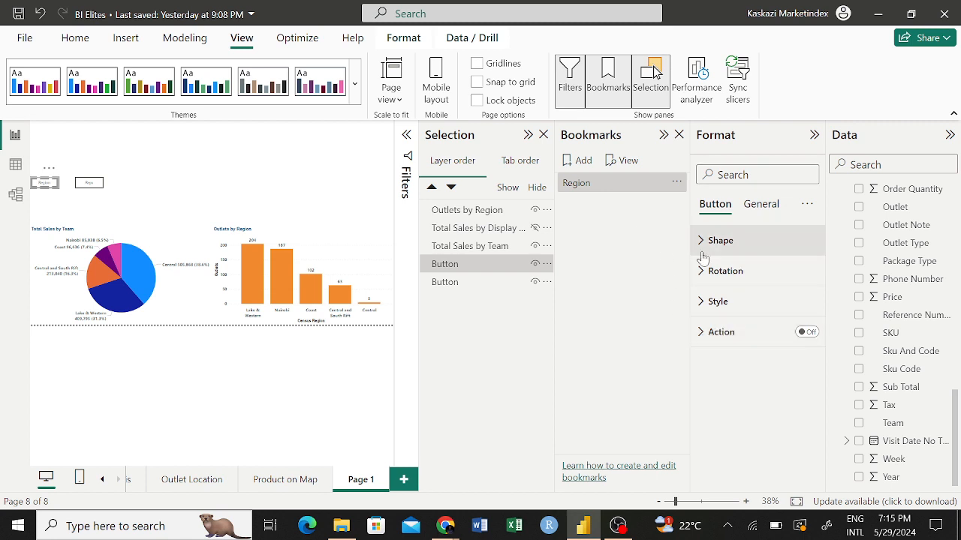
Step: Enable the Region button's action with type Bookmark and assign the Region bookmark to it
{"action": "left_click", "coordinate": [806, 332]}
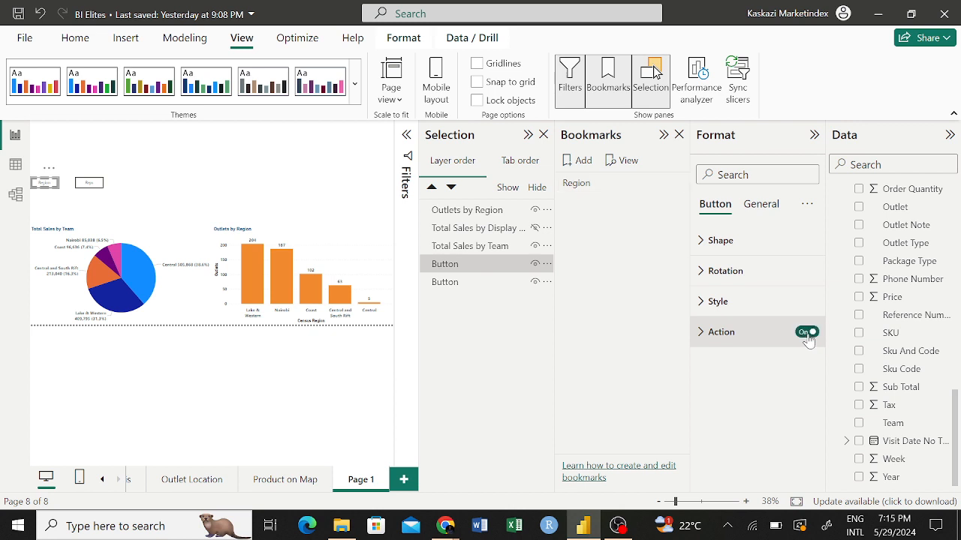
{"action": "left_click", "coordinate": [701, 334]}
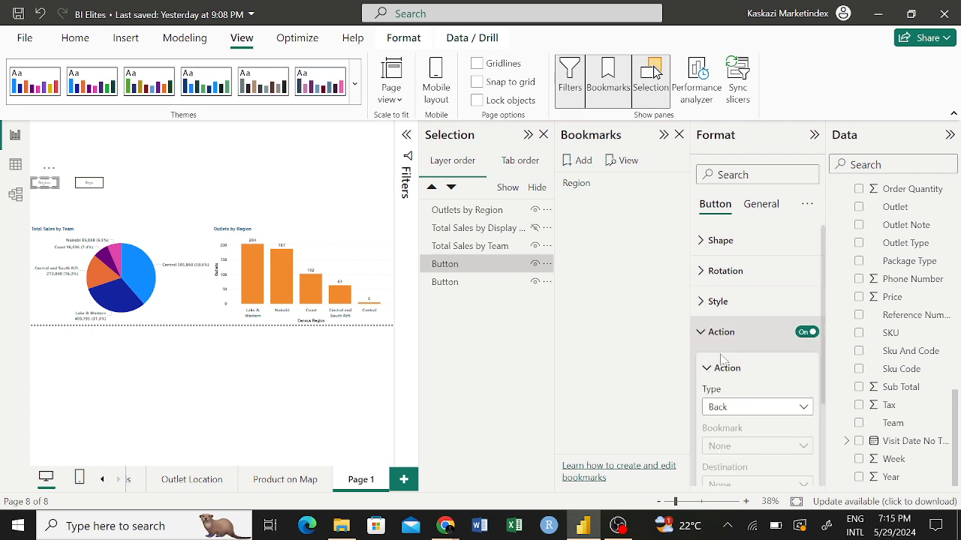
{"action": "scroll", "coordinate": [725, 361], "scroll_direction": "down", "scroll_amount": 2}
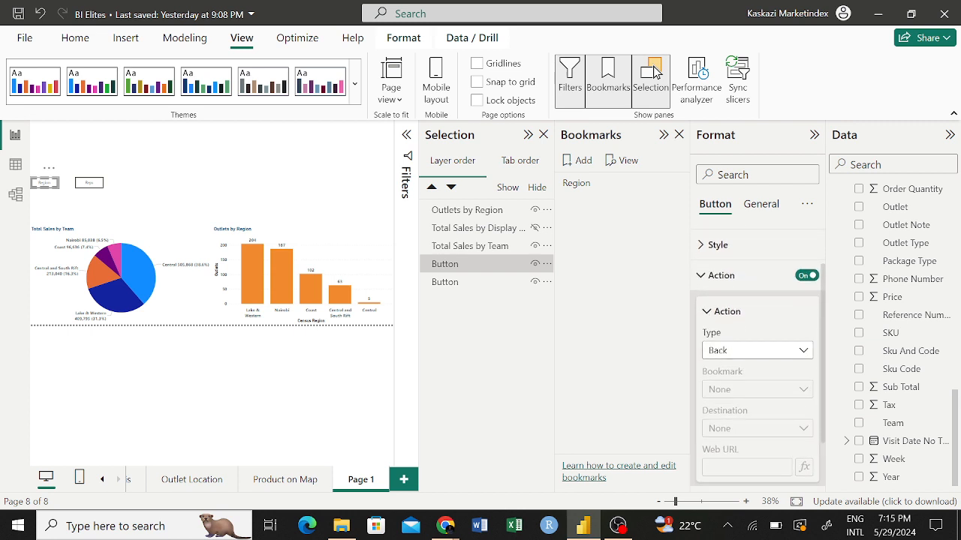
{"action": "left_click", "coordinate": [754, 355]}
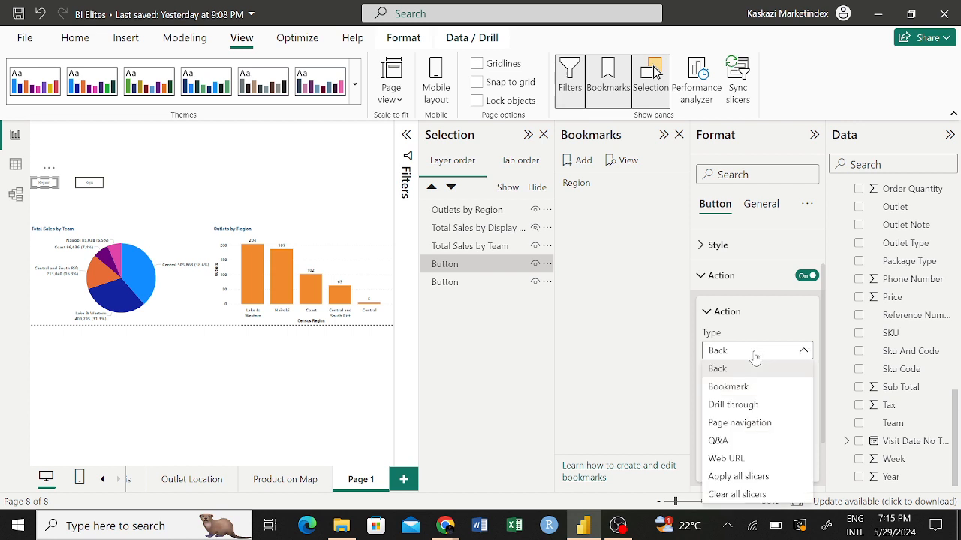
{"action": "left_click", "coordinate": [725, 387]}
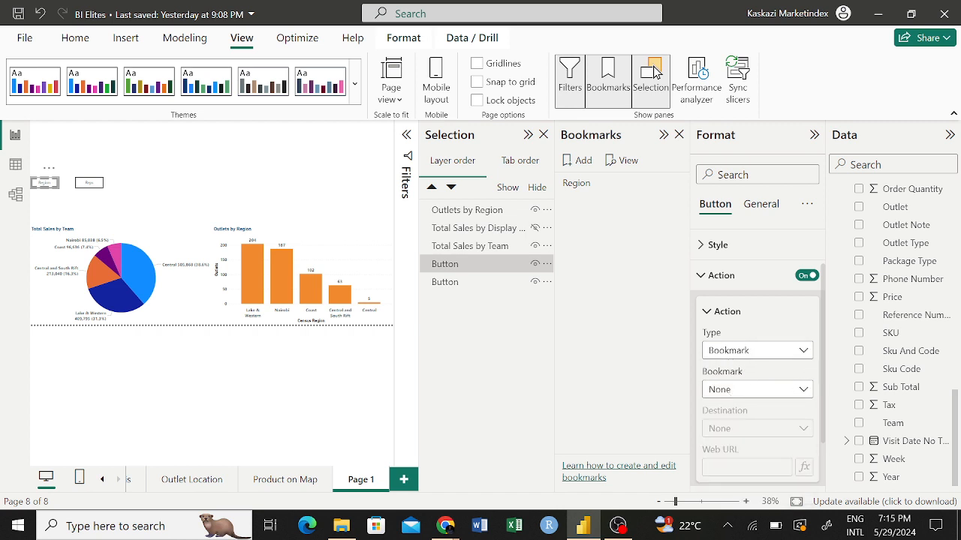
{"action": "left_click", "coordinate": [753, 394]}
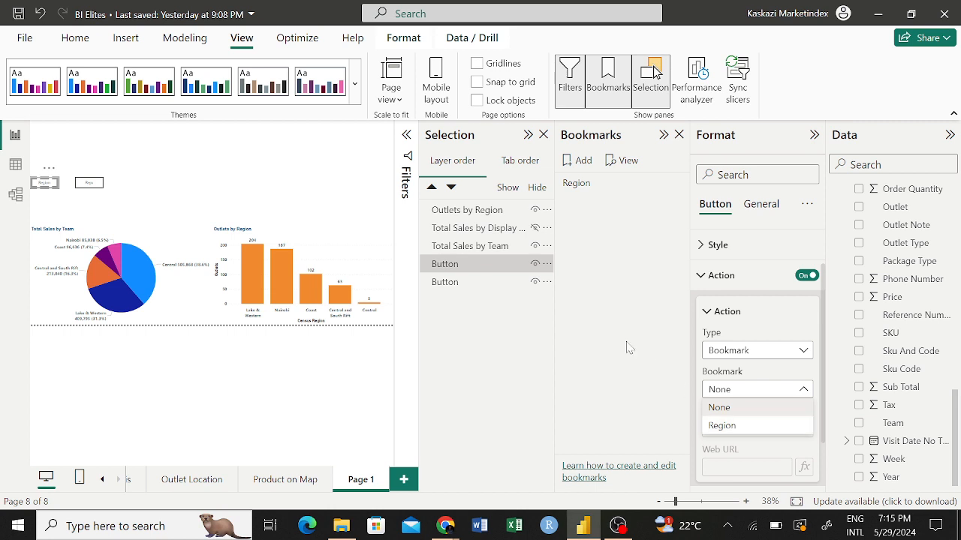
{"action": "left_click", "coordinate": [731, 426]}
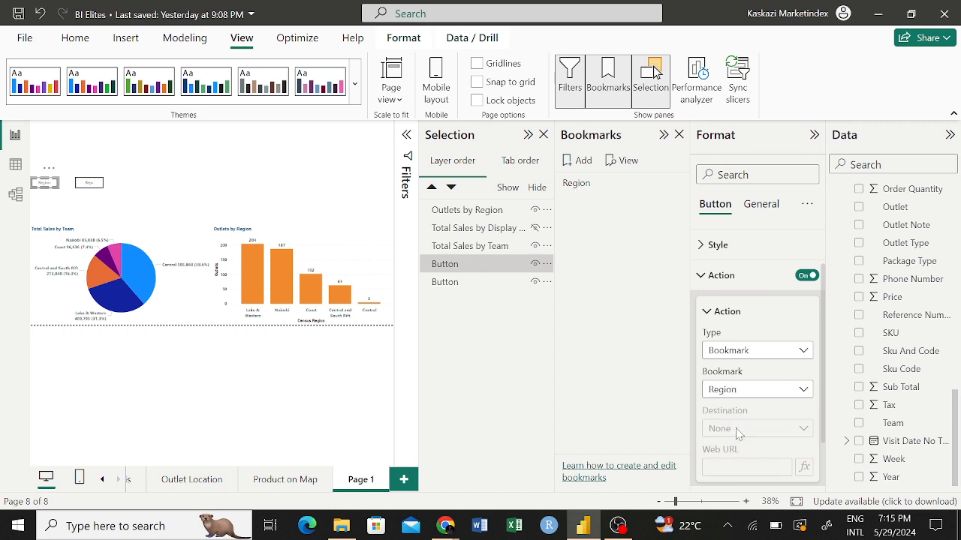
{"action": "left_click", "coordinate": [701, 276]}
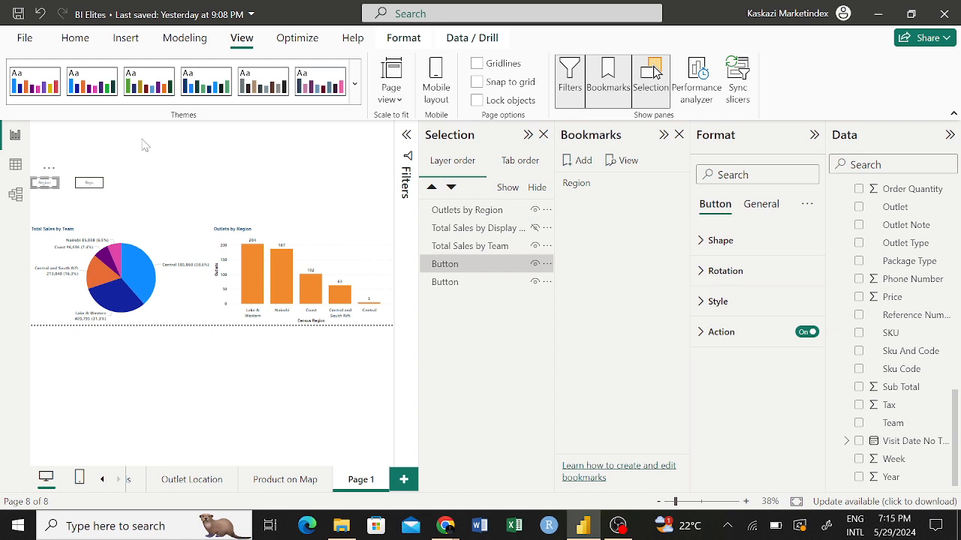
Step: Select the Reps button, show the Total Sales by Display Name donut and hide the Total Sales by Team pie
{"action": "left_click", "coordinate": [94, 188]}
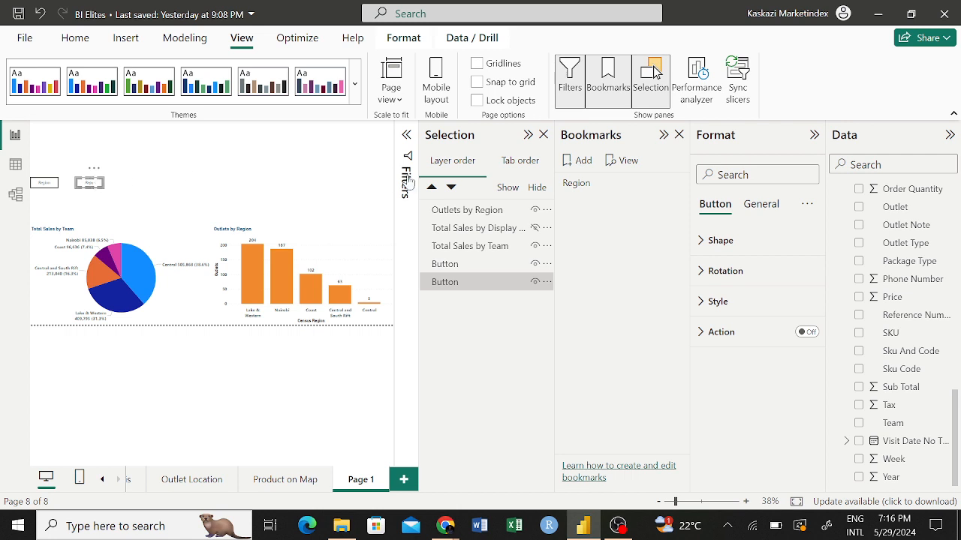
{"action": "left_click", "coordinate": [534, 228]}
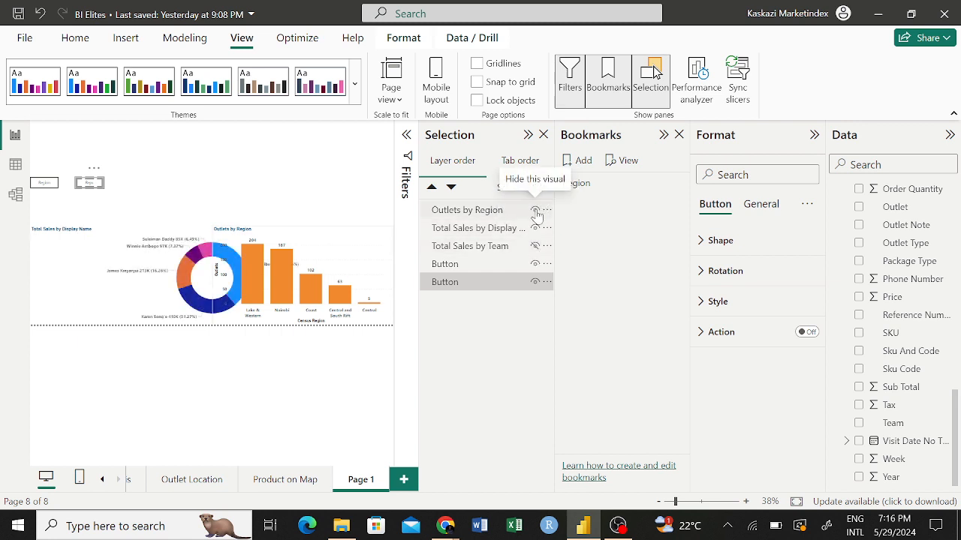
Step: Hide the Outlets by Region visual and add a bookmark of this view named Reps
{"action": "left_click", "coordinate": [535, 212]}
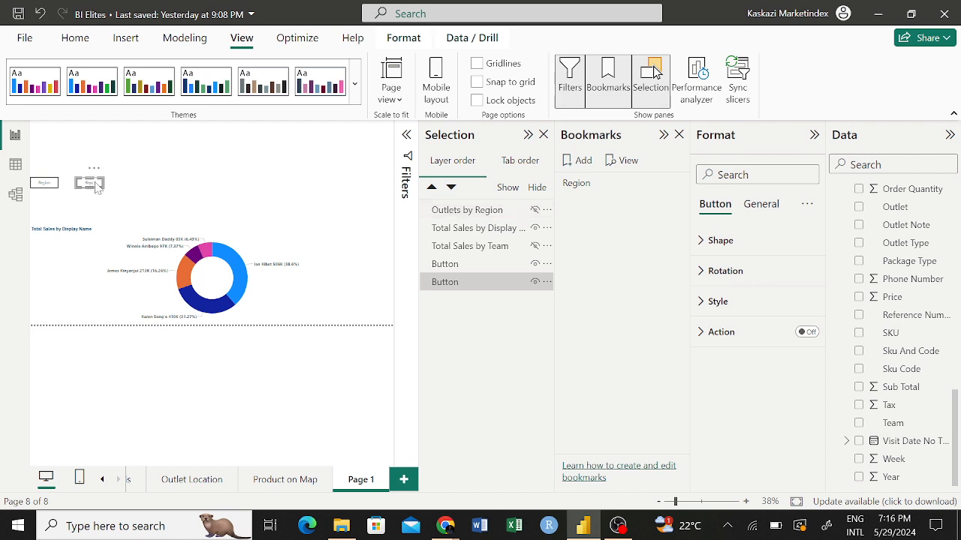
{"action": "left_click", "coordinate": [578, 161]}
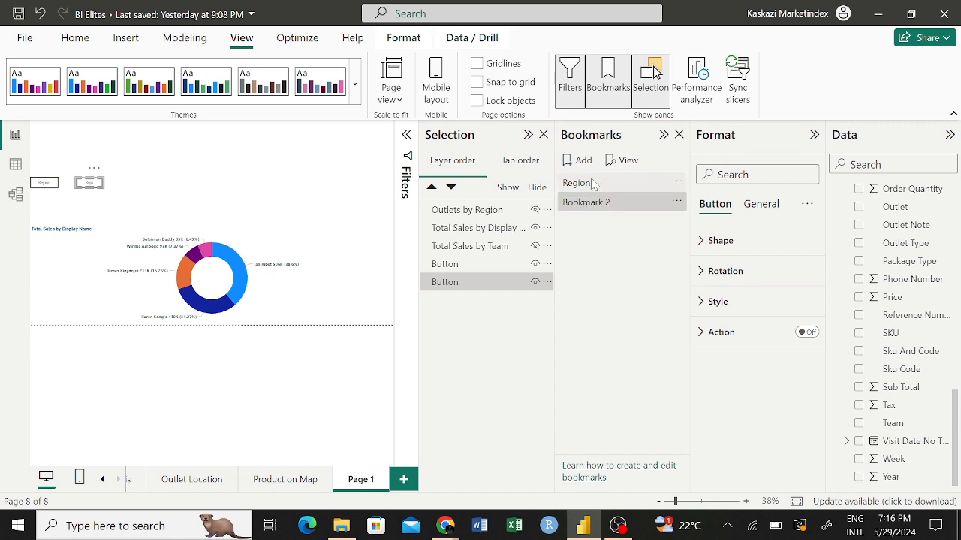
{"action": "double_click", "coordinate": [587, 204]}
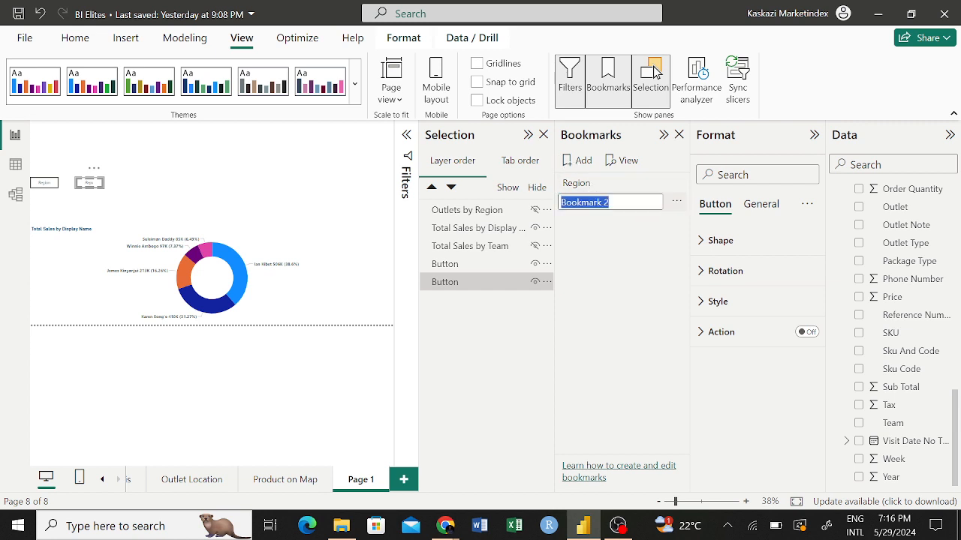
{"action": "type", "text": "Reps"}
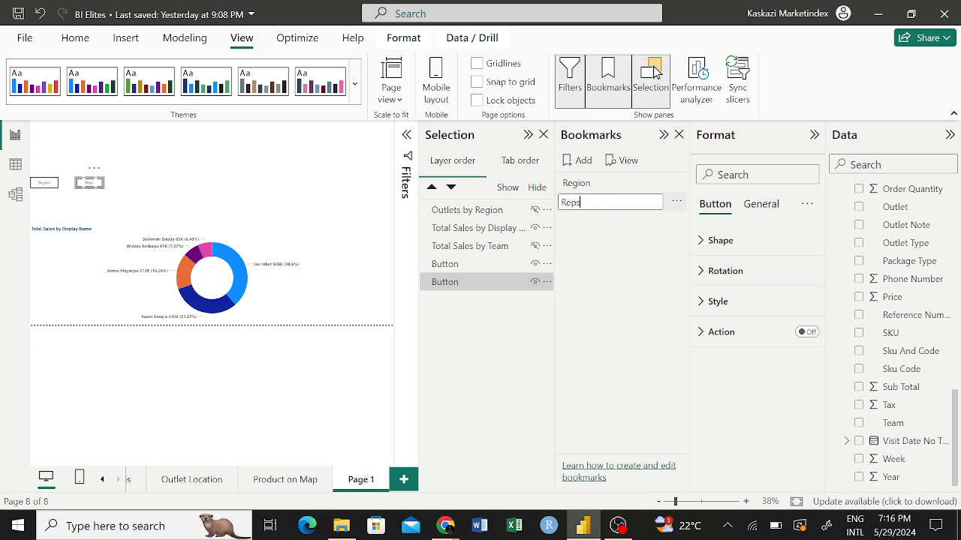
{"action": "key", "text": "Return"}
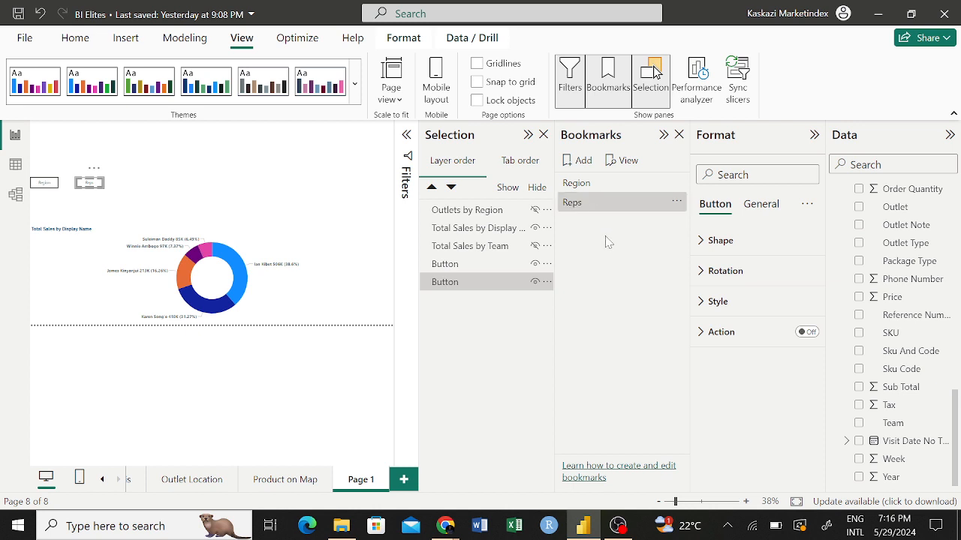
Step: Enable the Reps button's action and set its type to Bookmark with Reps as the target bookmark
{"action": "left_click", "coordinate": [805, 332]}
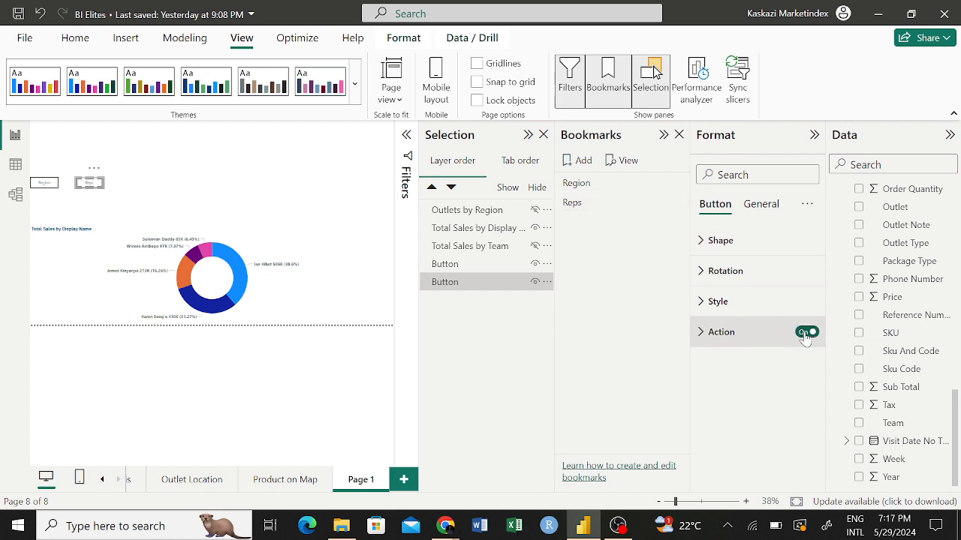
{"action": "left_click", "coordinate": [701, 332]}
{"action": "scroll", "coordinate": [725, 347], "scroll_direction": "down", "scroll_amount": 1}
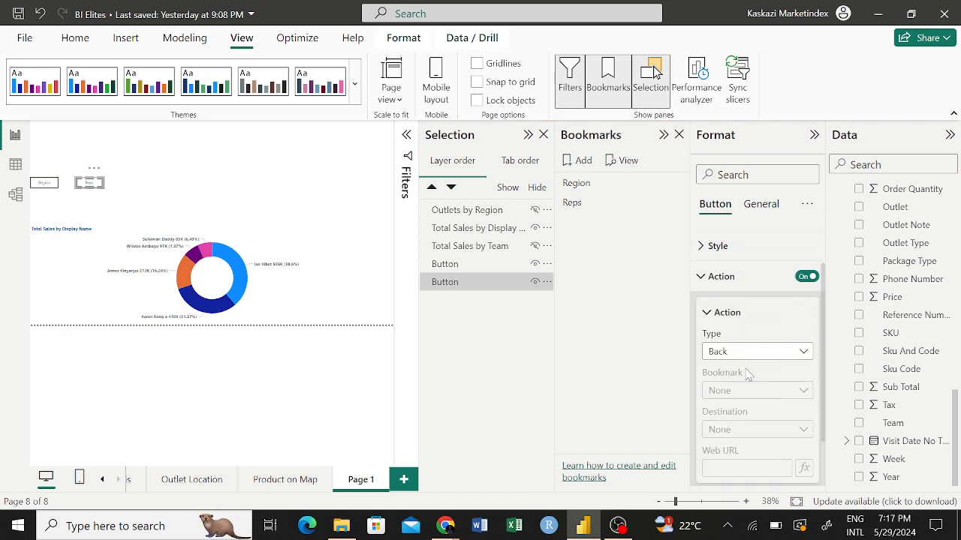
{"action": "left_click", "coordinate": [764, 352]}
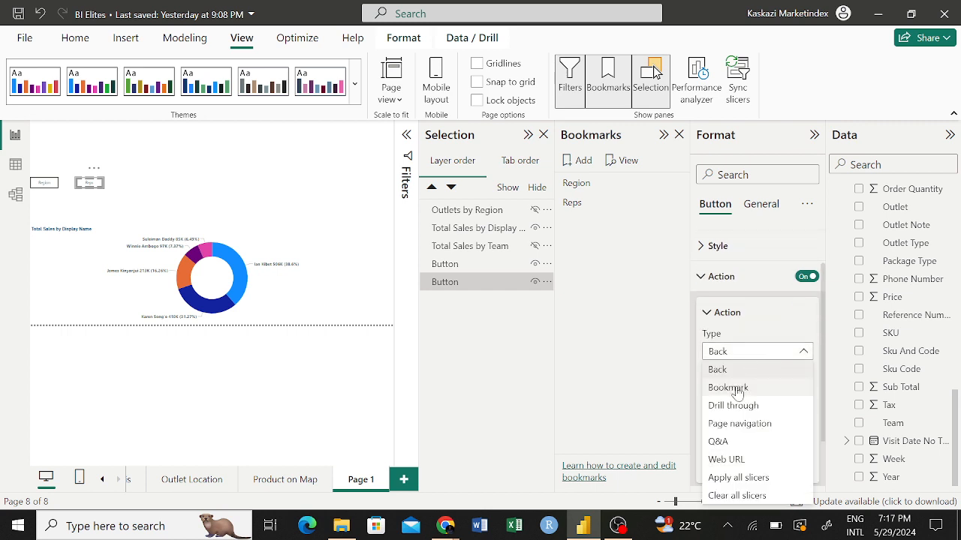
{"action": "left_click", "coordinate": [737, 391]}
{"action": "left_click", "coordinate": [748, 396]}
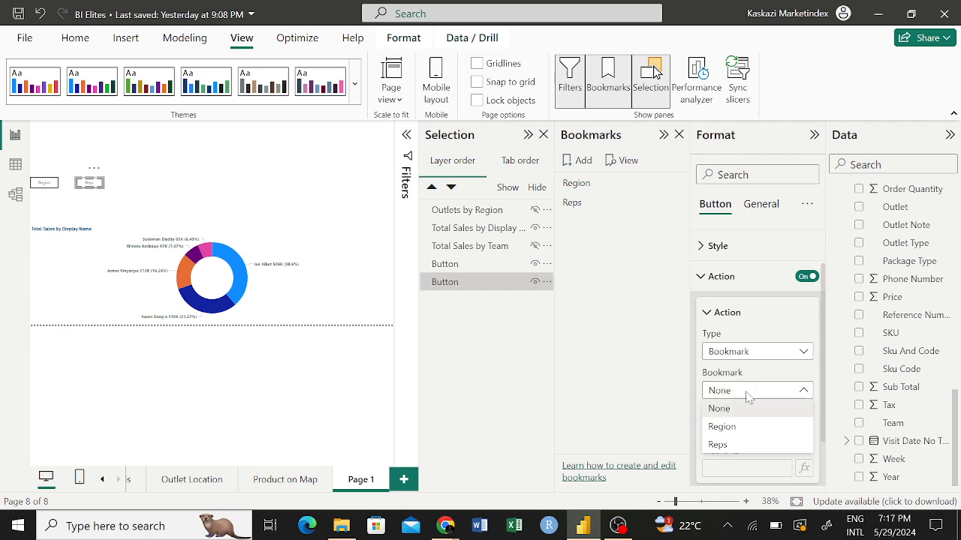
{"action": "left_click", "coordinate": [718, 444]}
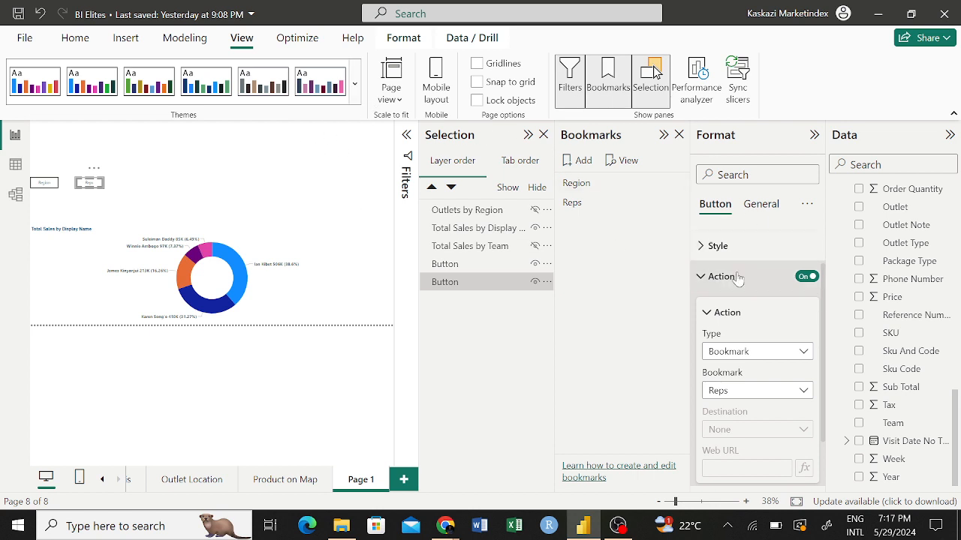
{"action": "left_click", "coordinate": [704, 276]}
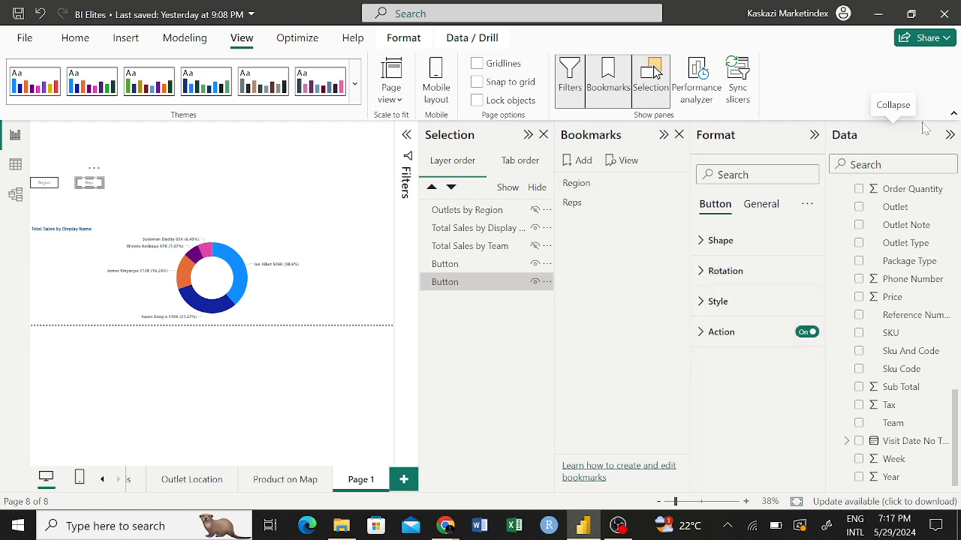
Step: Collapse the Data, Format, Bookmarks and Selection panes to enlarge the report canvas
{"action": "left_click", "coordinate": [950, 136]}
{"action": "left_click", "coordinate": [923, 135]}
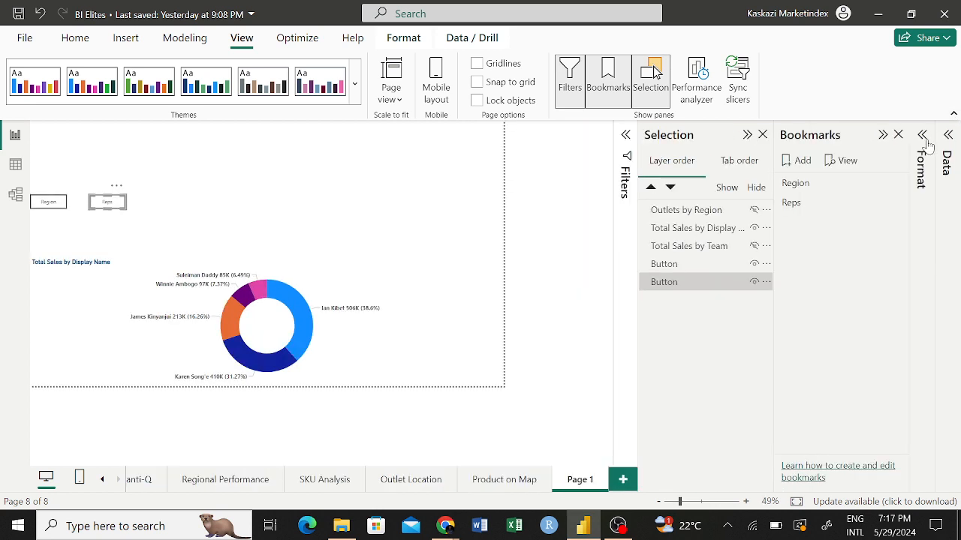
{"action": "left_click", "coordinate": [884, 136]}
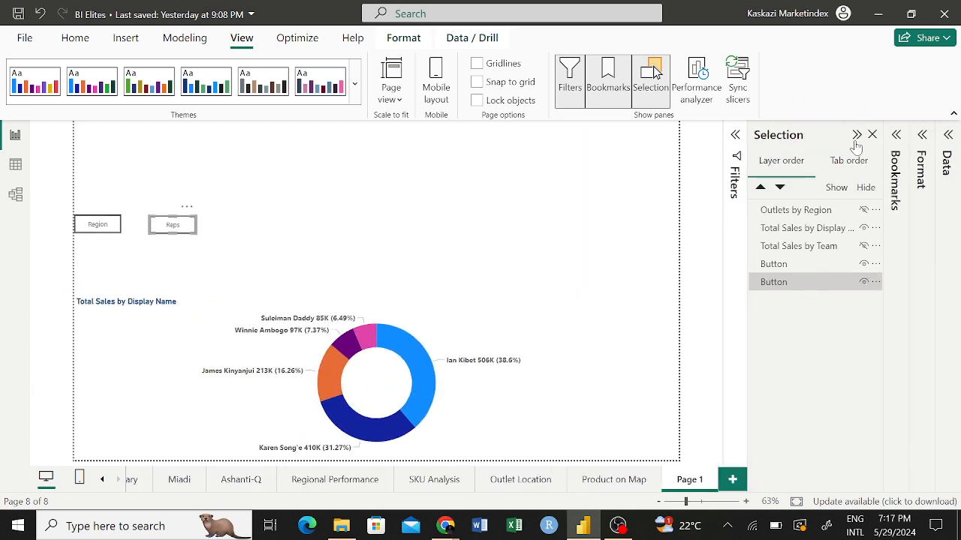
{"action": "left_click", "coordinate": [857, 134]}
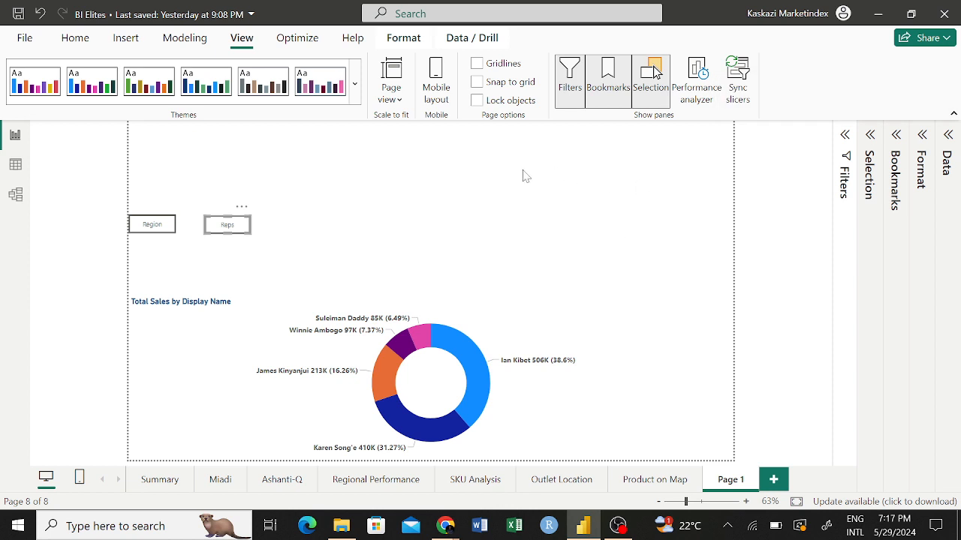
Step: Deselect the button and test the Region and Reps buttons to switch between their bookmarked views
{"action": "left_click", "coordinate": [441, 185]}
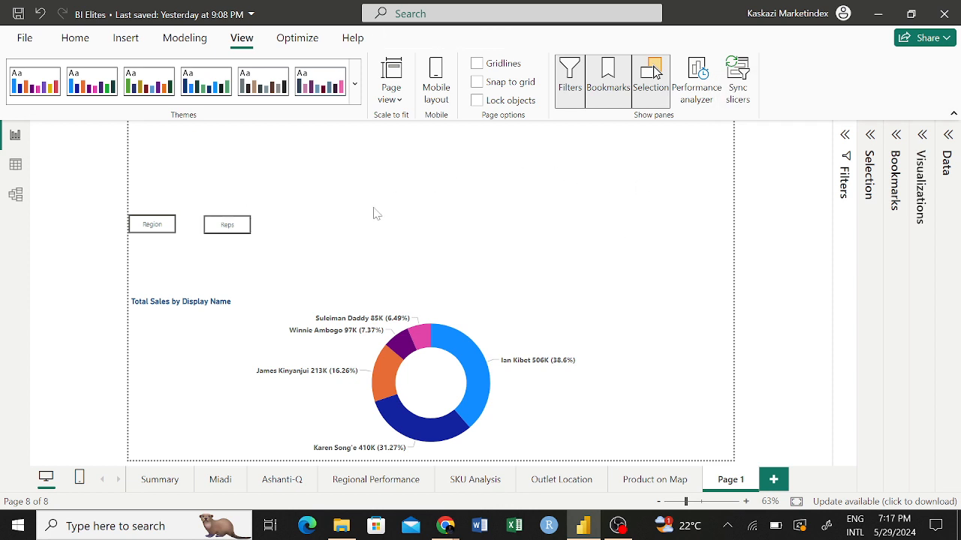
{"action": "left_click", "coordinate": [159, 230], "text": "ctrl"}
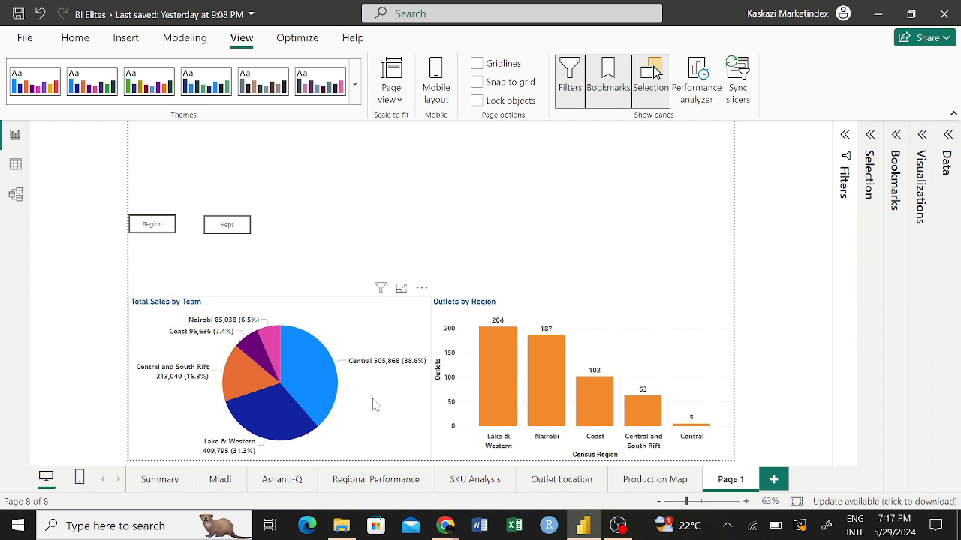
{"action": "left_click", "coordinate": [227, 226], "text": "ctrl"}
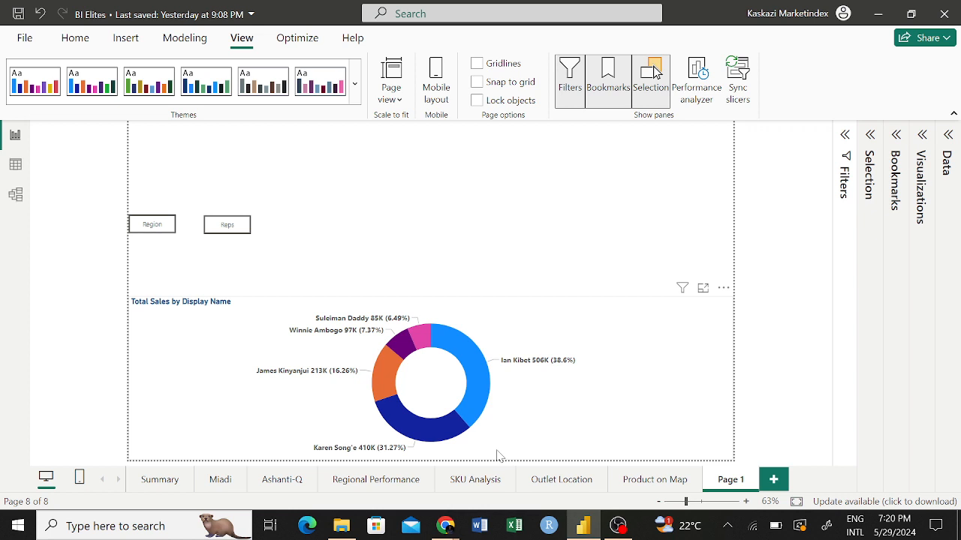
Step: Switch to the Google Meet call in Chrome and dismiss the screen-sharing notice
{"action": "mouse_move", "coordinate": [447, 530]}
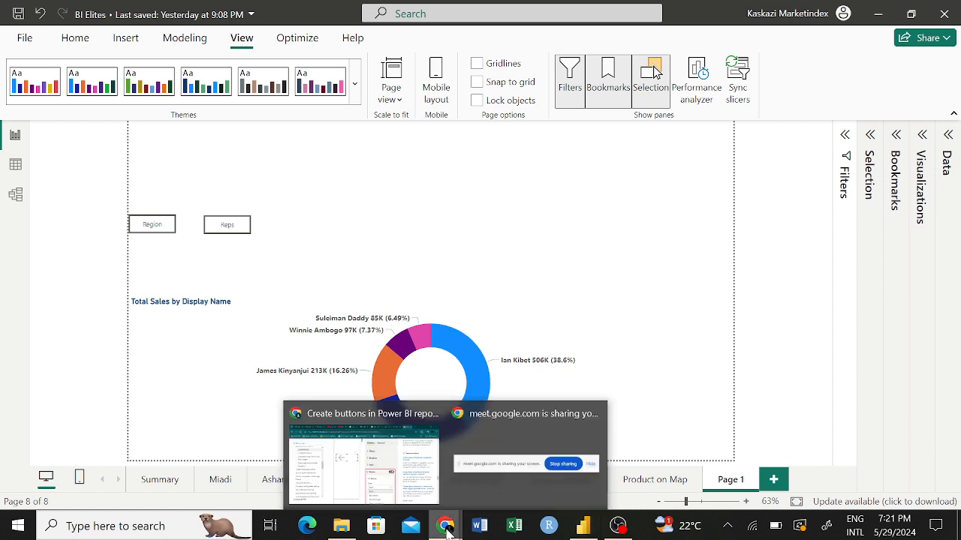
{"action": "left_click", "coordinate": [362, 457]}
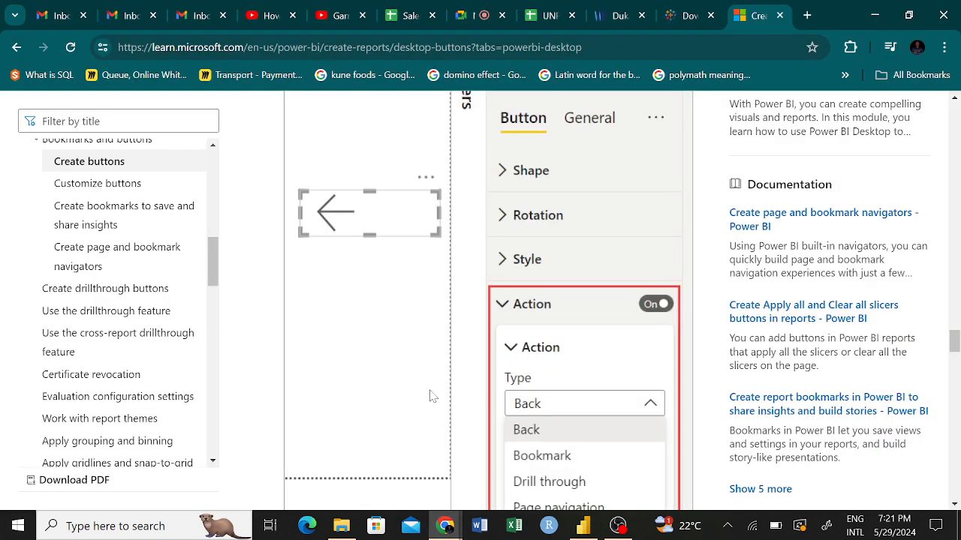
{"action": "left_click", "coordinate": [471, 14]}
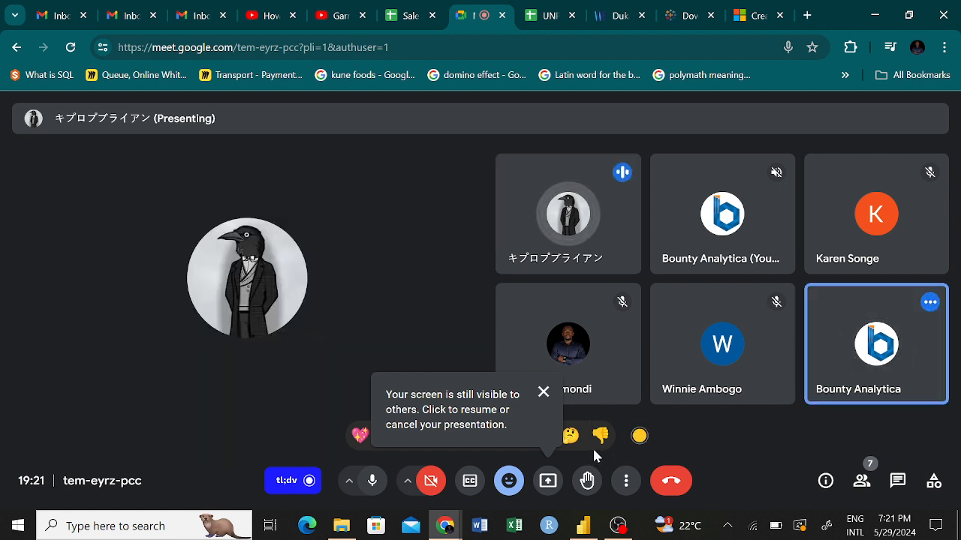
{"action": "left_click", "coordinate": [545, 393]}
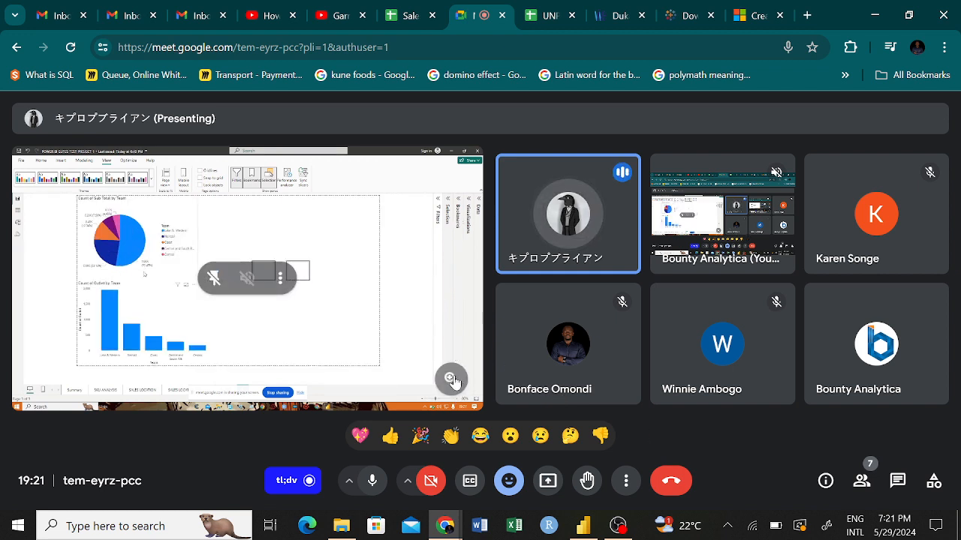
Step: Zoom the participant's shared presentation in to 125%
{"action": "left_click", "coordinate": [450, 379]}
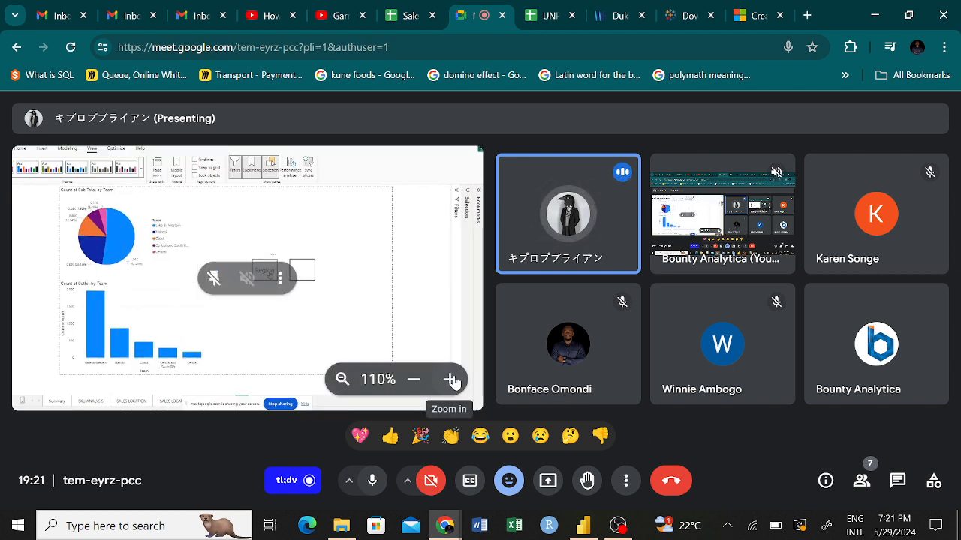
{"action": "left_click", "coordinate": [450, 379]}
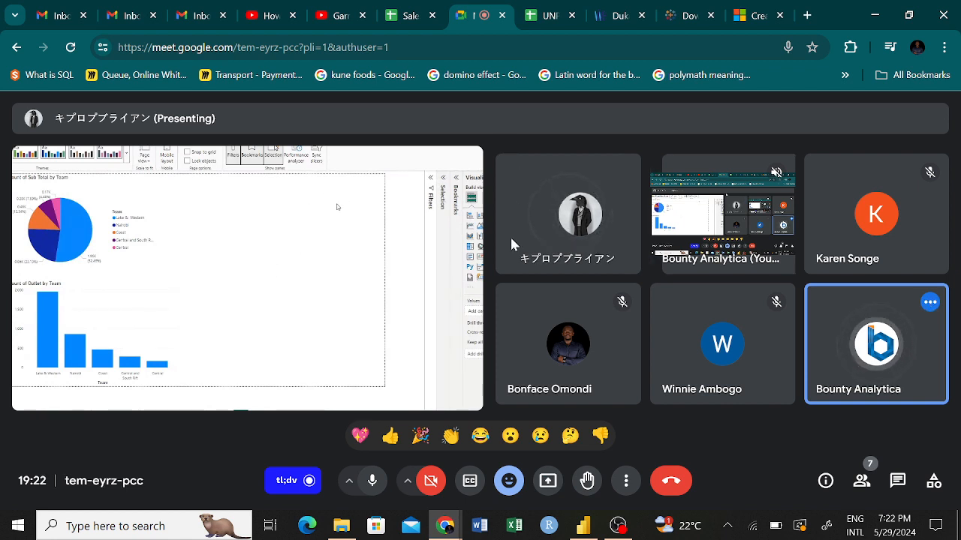
{"action": "mouse_move", "coordinate": [439, 300]}
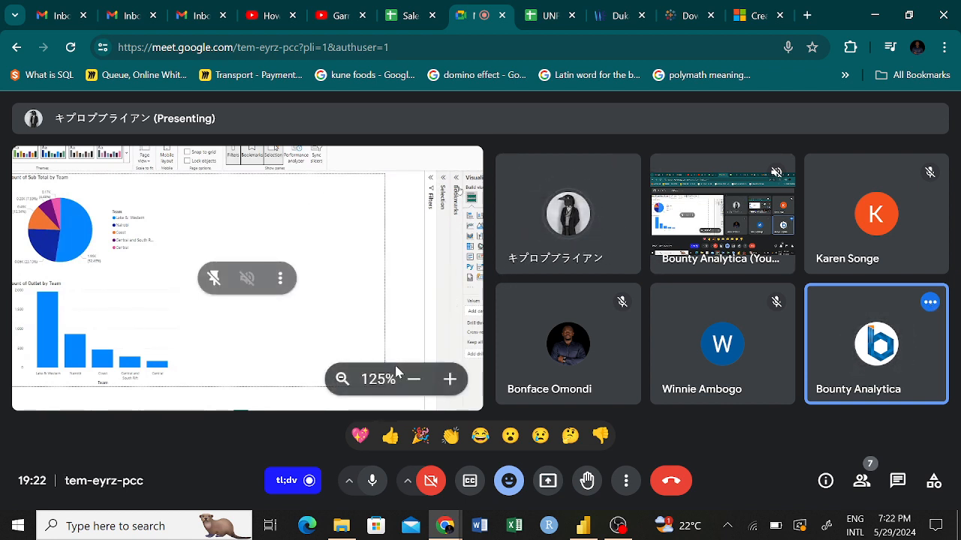
Step: Mute the microphone in the call and unmute it again
{"action": "left_click", "coordinate": [373, 481]}
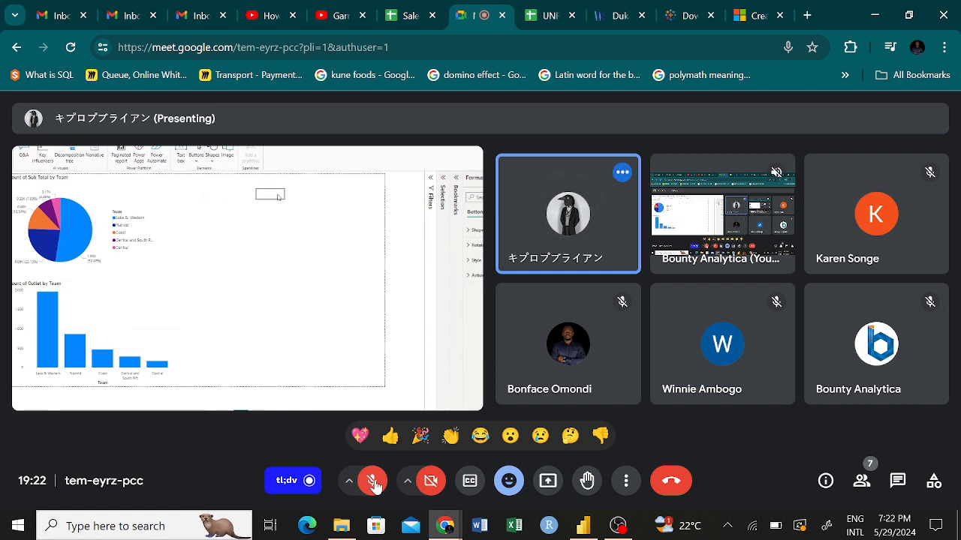
{"action": "left_click", "coordinate": [373, 481]}
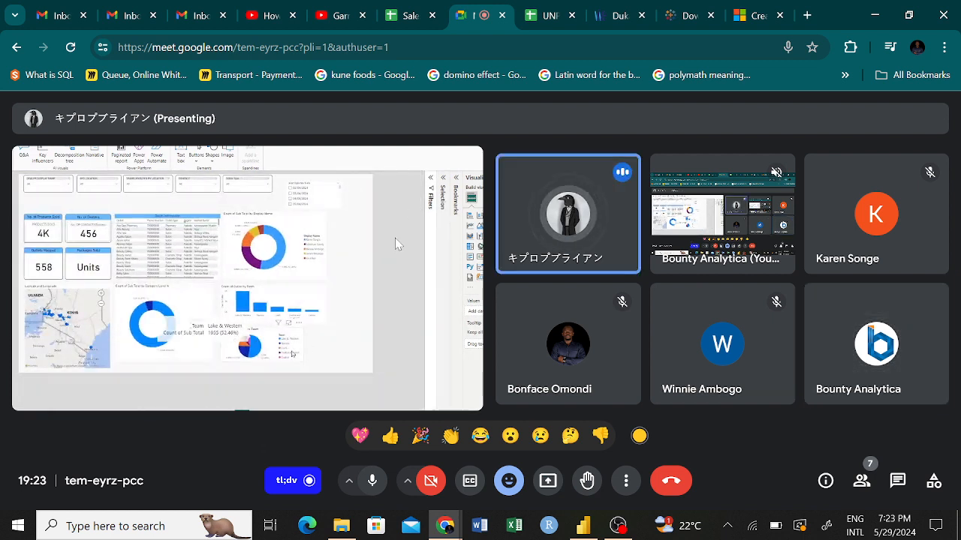
Step: Enlarge the call view around the shared presentation, reduce the presentation zoom to 110% and dismiss the system load notice
{"action": "mouse_move", "coordinate": [394, 243]}
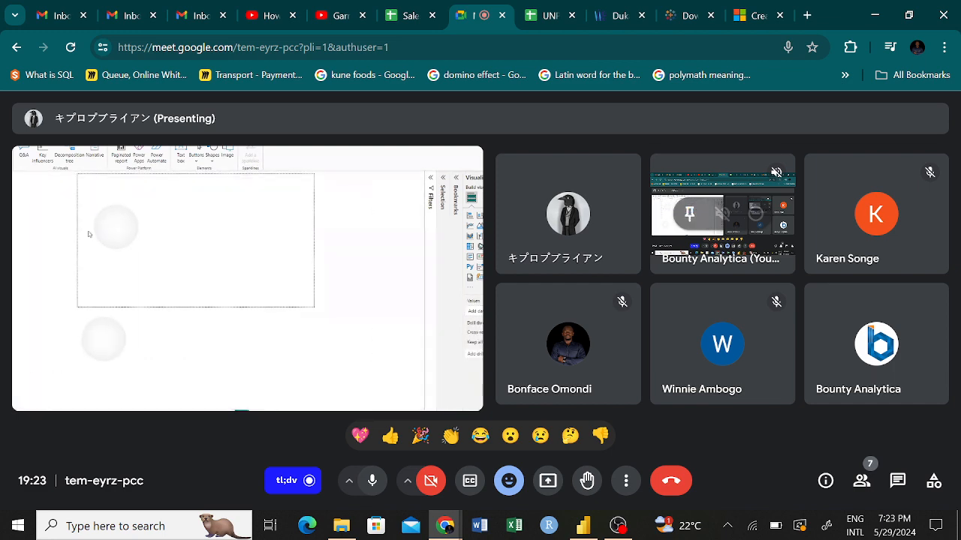
{"action": "scroll", "coordinate": [111, 287], "scroll_direction": "up", "scroll_amount": 2}
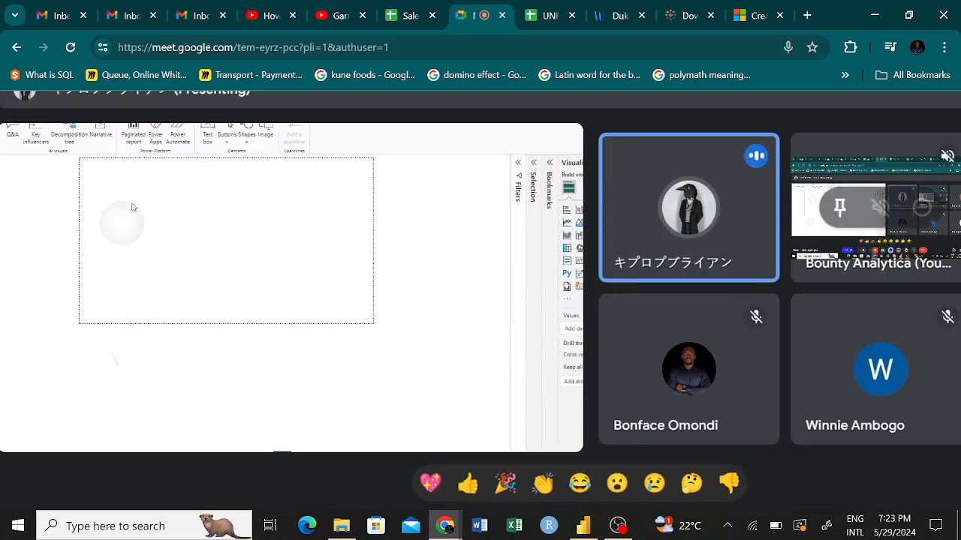
{"action": "scroll", "coordinate": [118, 289], "scroll_direction": "up", "scroll_amount": 2}
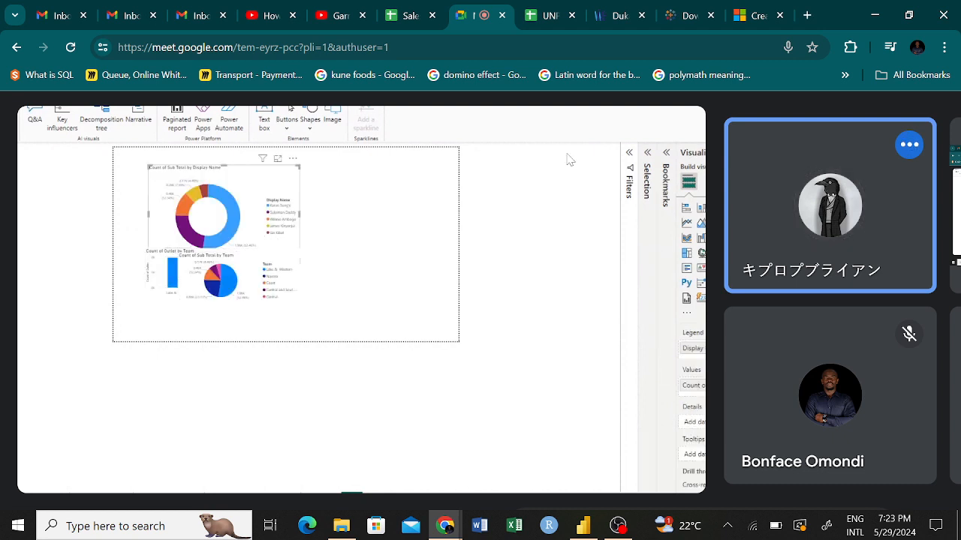
{"action": "left_click", "coordinate": [606, 450]}
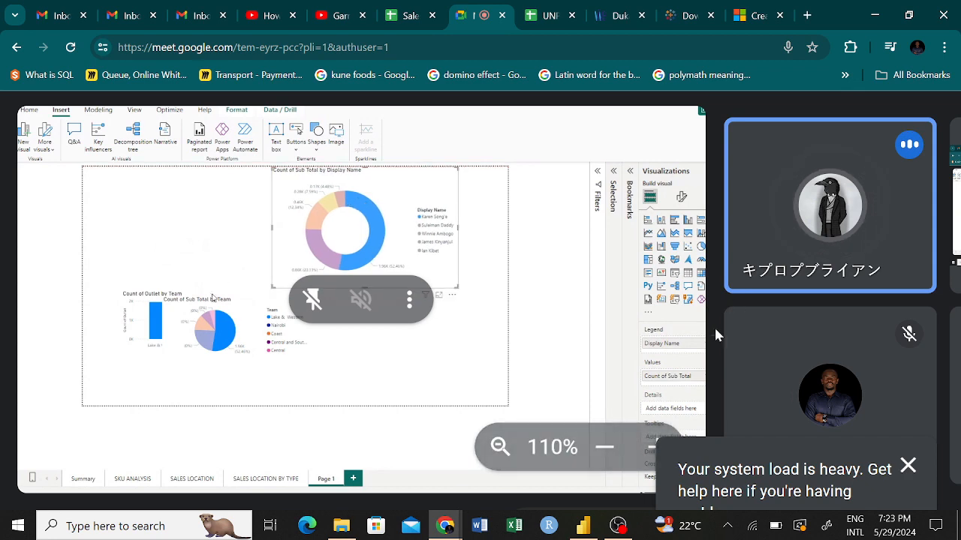
{"action": "left_click", "coordinate": [908, 467]}
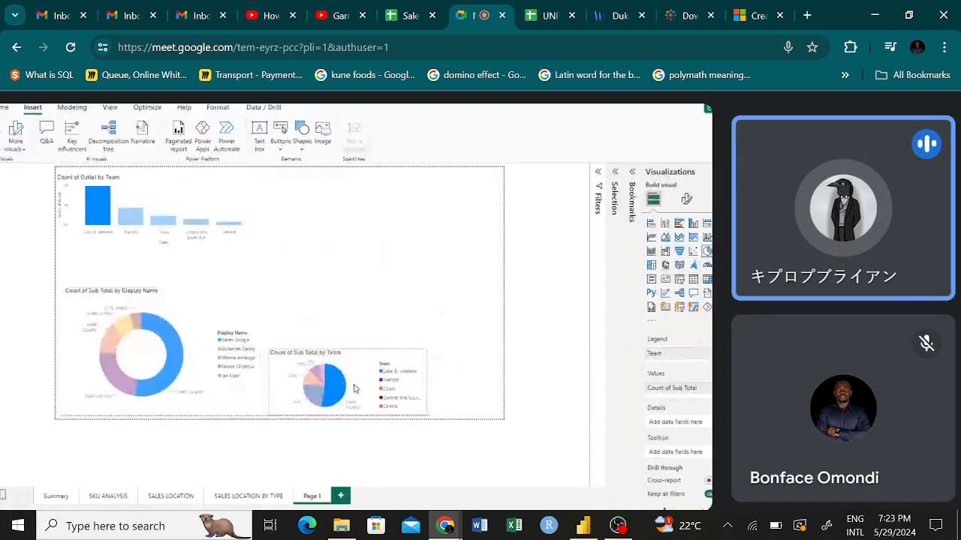
Step: Follow the participant's button text formatting in the shared presentation and zoom the presentation out to show the whole shared screen
{"action": "scroll", "coordinate": [574, 325], "scroll_direction": "up", "scroll_amount": 1}
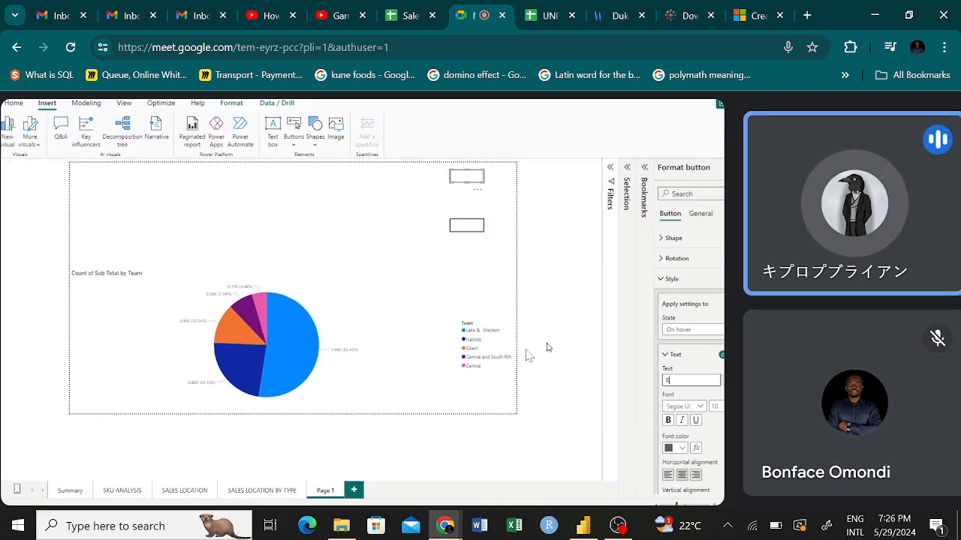
{"action": "type", "text": "gion"}
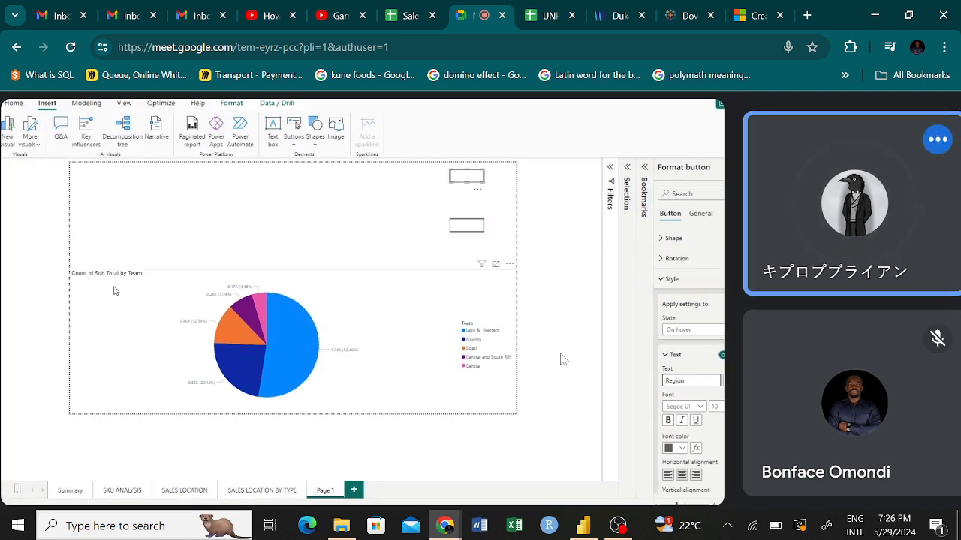
{"action": "scroll", "coordinate": [601, 386], "scroll_direction": "down", "scroll_amount": 2}
{"action": "scroll", "coordinate": [601, 386], "scroll_direction": "up", "scroll_amount": 2}
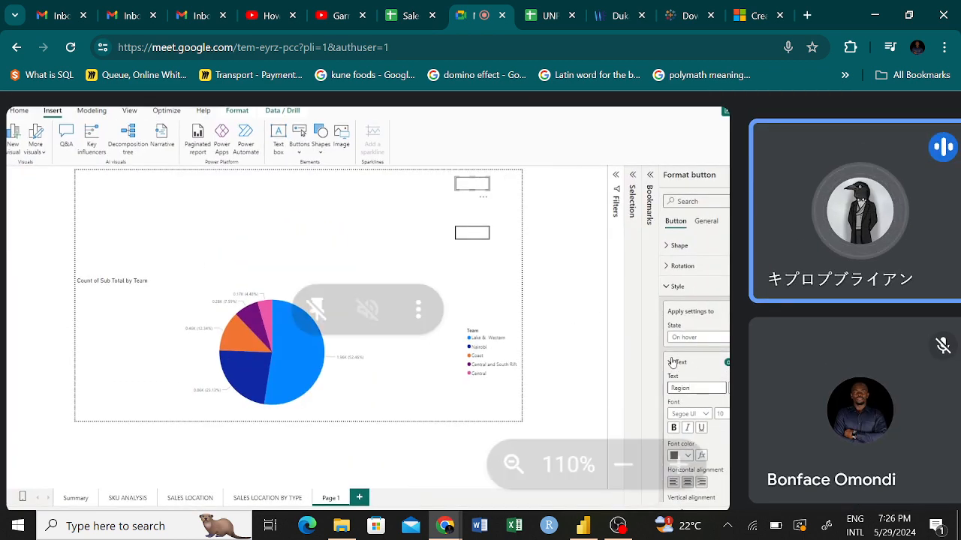
{"action": "left_click", "coordinate": [622, 465]}
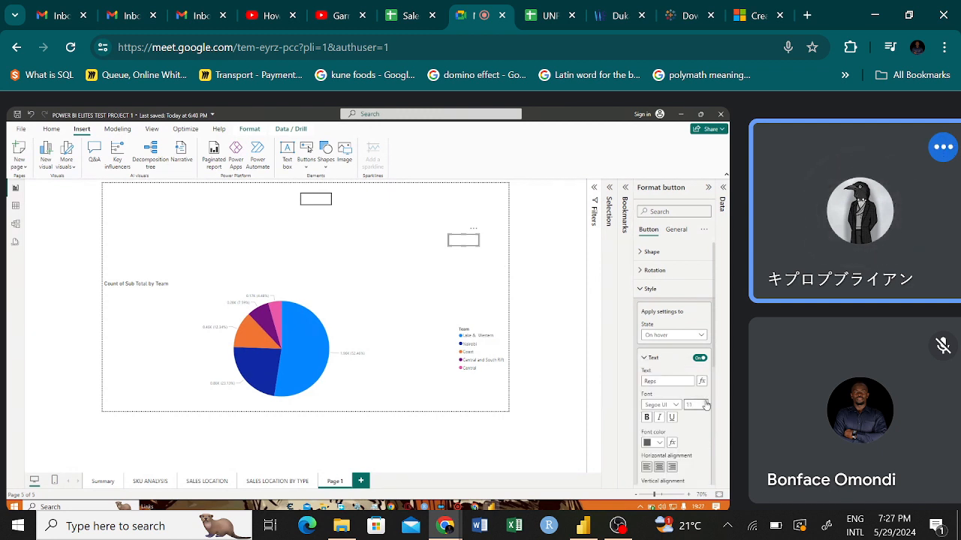
Step: Switch to the BI Elites report in Power BI Desktop, check the Reps button's style state options, and return to the Meet call
{"action": "left_click", "coordinate": [583, 526]}
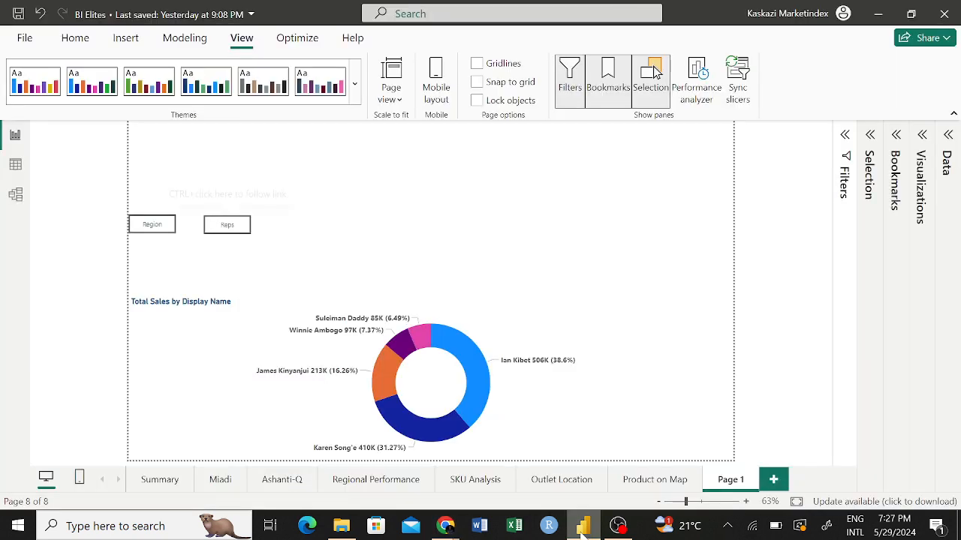
{"action": "left_click", "coordinate": [238, 222]}
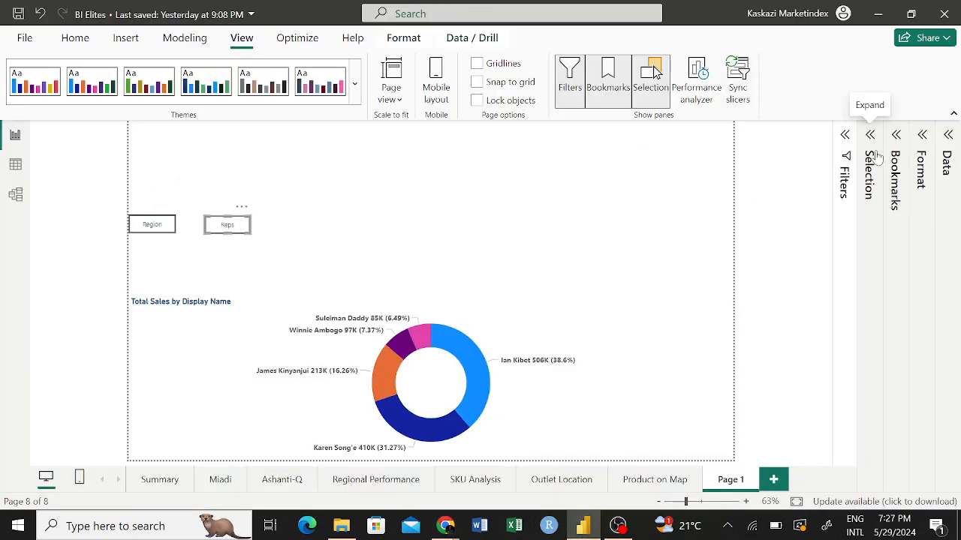
{"action": "left_click", "coordinate": [920, 135]}
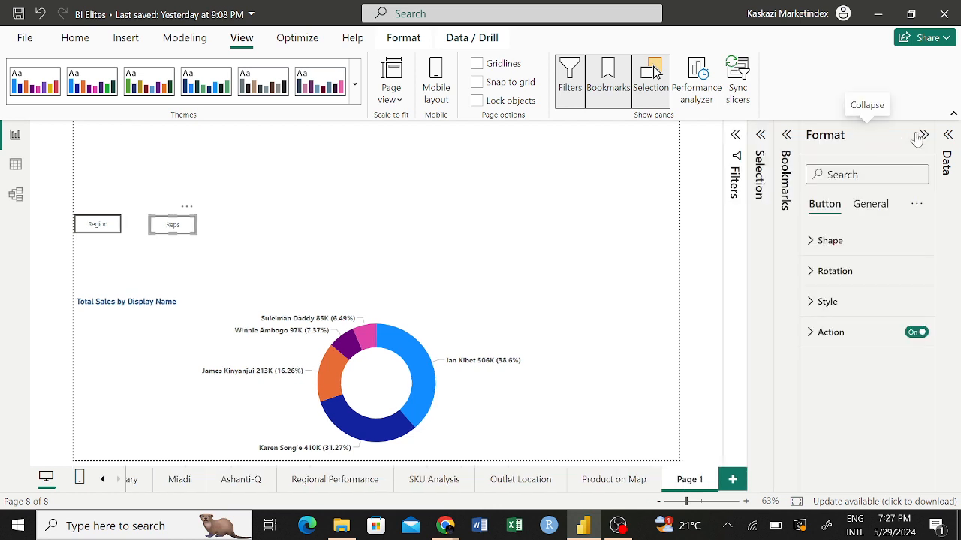
{"action": "left_click", "coordinate": [815, 300]}
{"action": "left_click", "coordinate": [863, 379]}
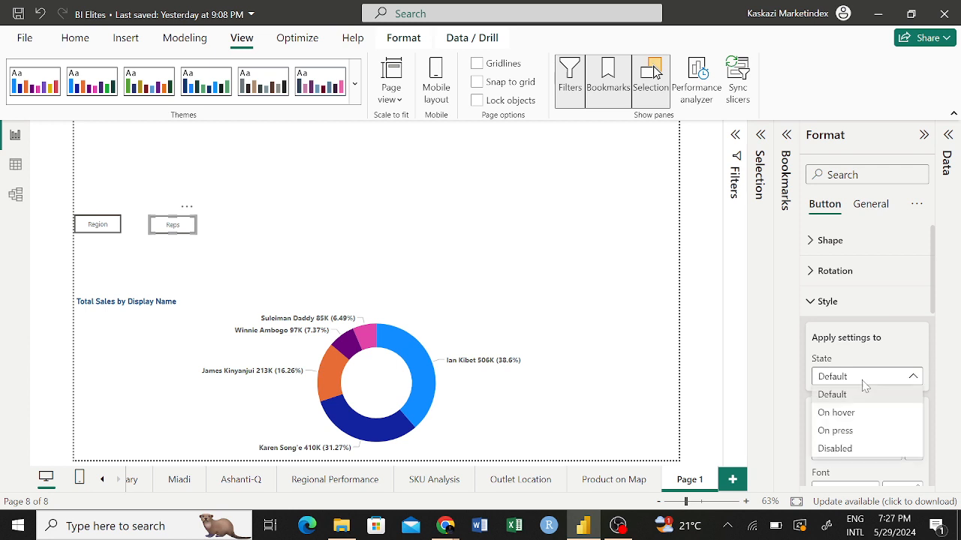
{"action": "left_click", "coordinate": [863, 382]}
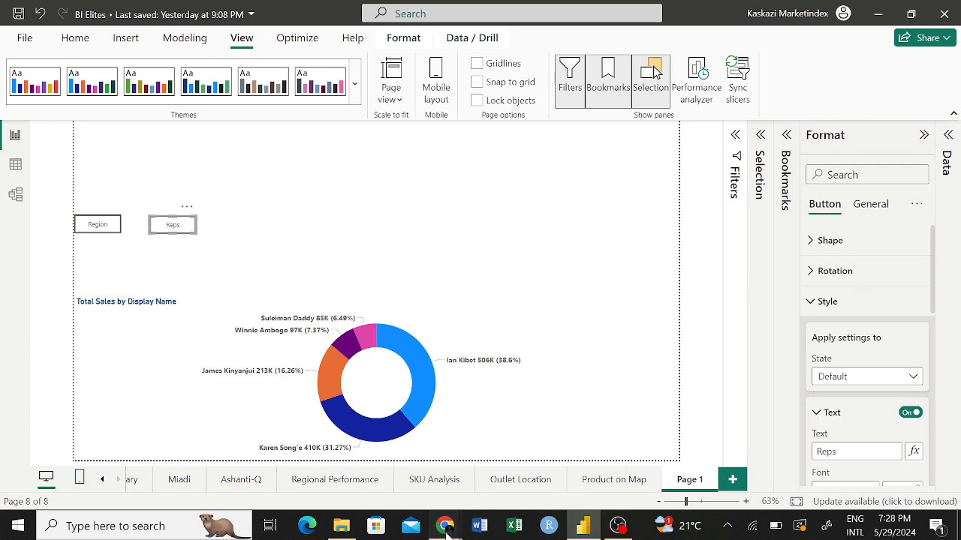
{"action": "mouse_move", "coordinate": [447, 529]}
{"action": "left_click", "coordinate": [360, 451]}
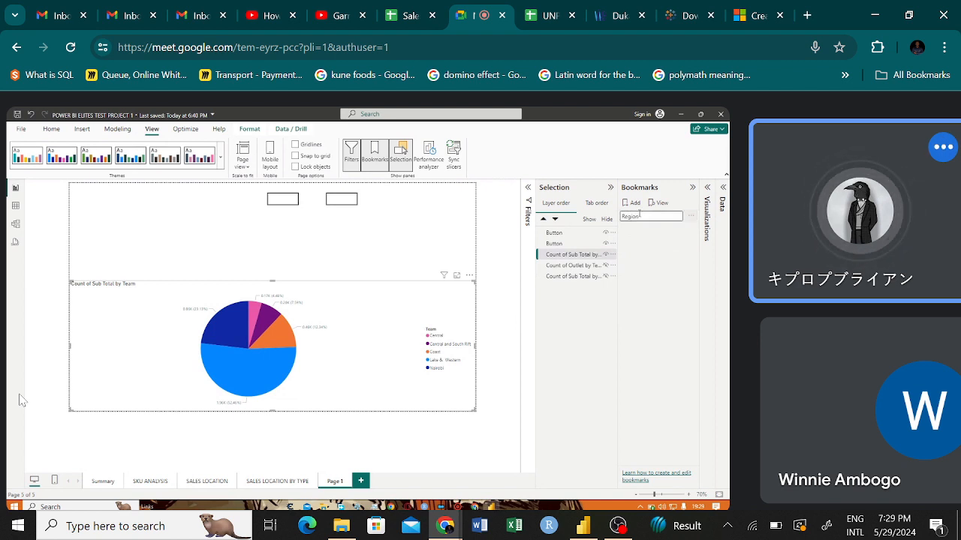
Step: Finish naming the first bookmark Region in the shared report
{"action": "left_click", "coordinate": [655, 235]}
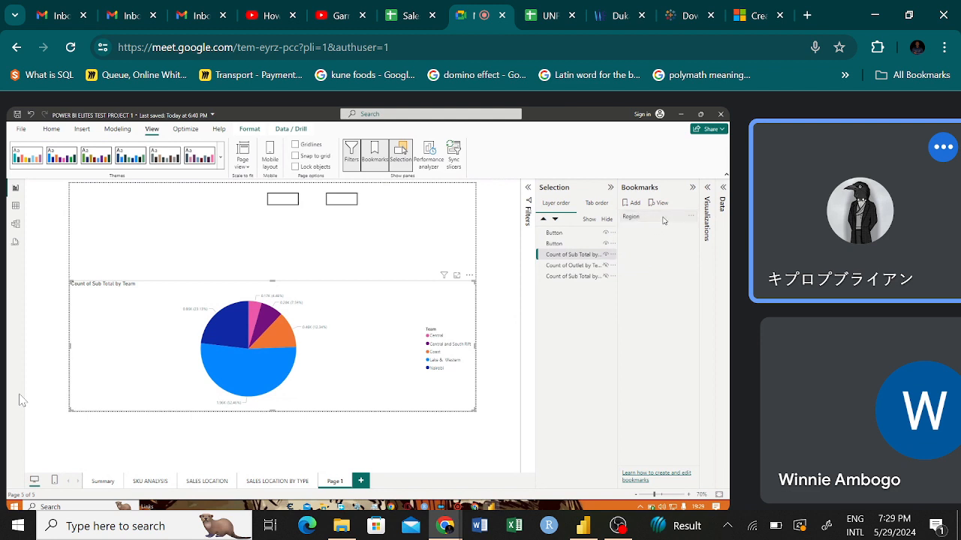
{"action": "left_click", "coordinate": [706, 188]}
{"action": "left_click", "coordinate": [708, 189]}
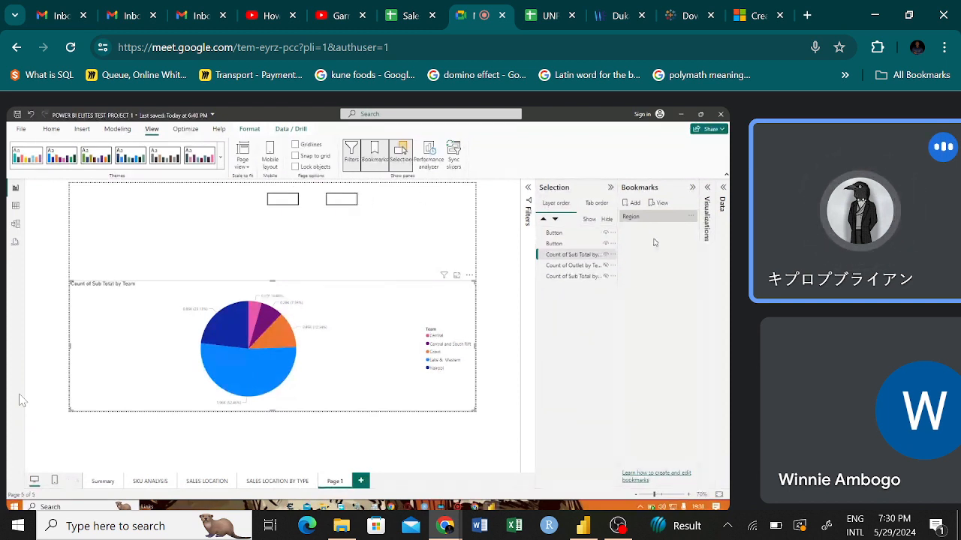
Step: Turn on the first button's action, set its type to Bookmark and assign the Region bookmark
{"action": "left_click", "coordinate": [573, 244]}
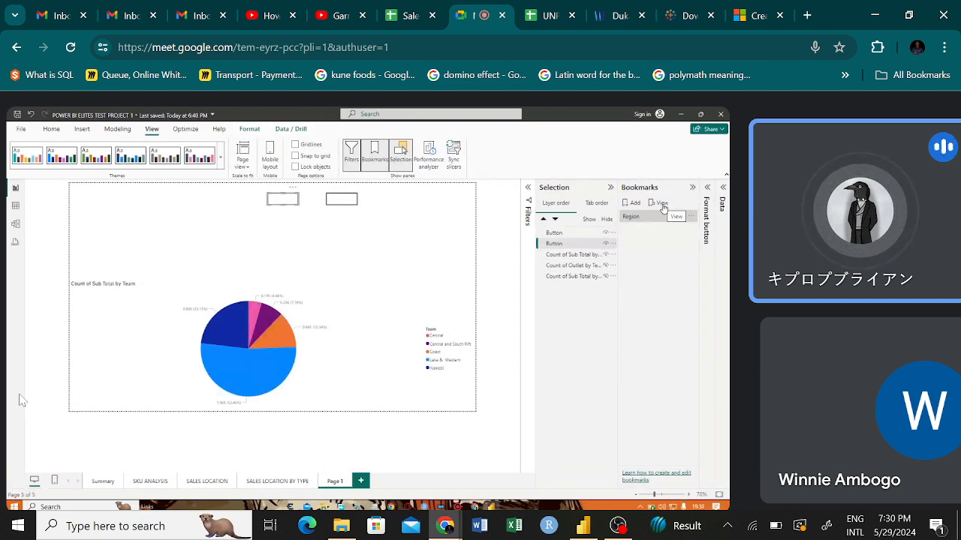
{"action": "left_click", "coordinate": [706, 219]}
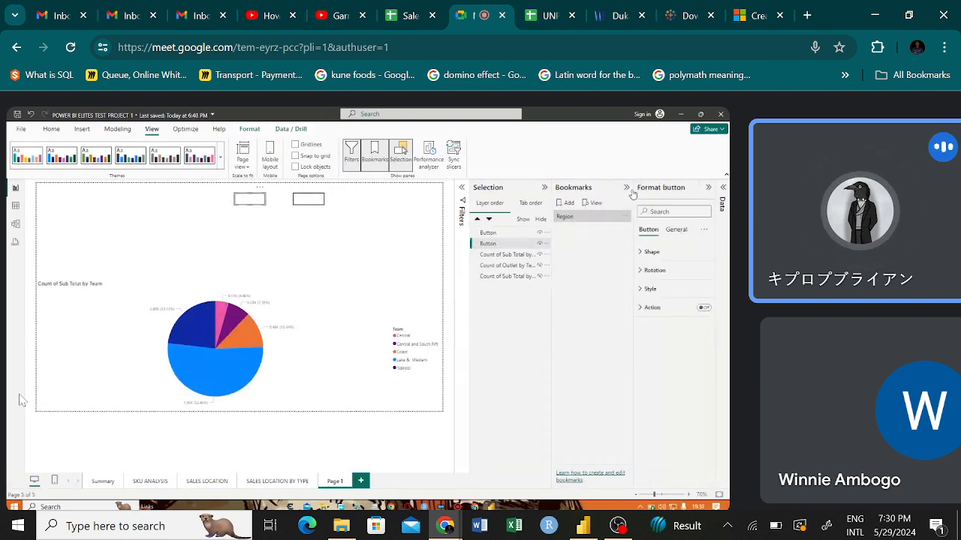
{"action": "left_click", "coordinate": [704, 309]}
{"action": "left_click", "coordinate": [641, 308]}
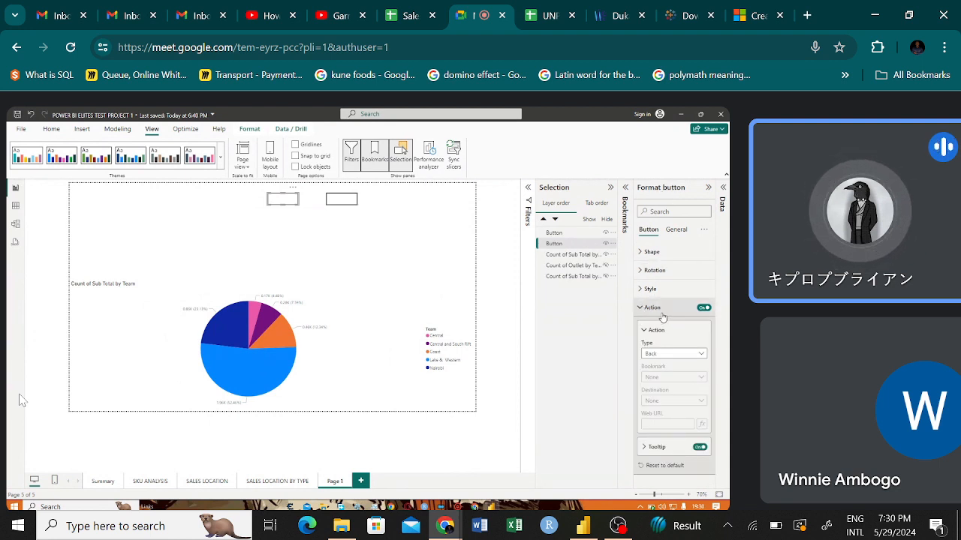
{"action": "left_click", "coordinate": [673, 353]}
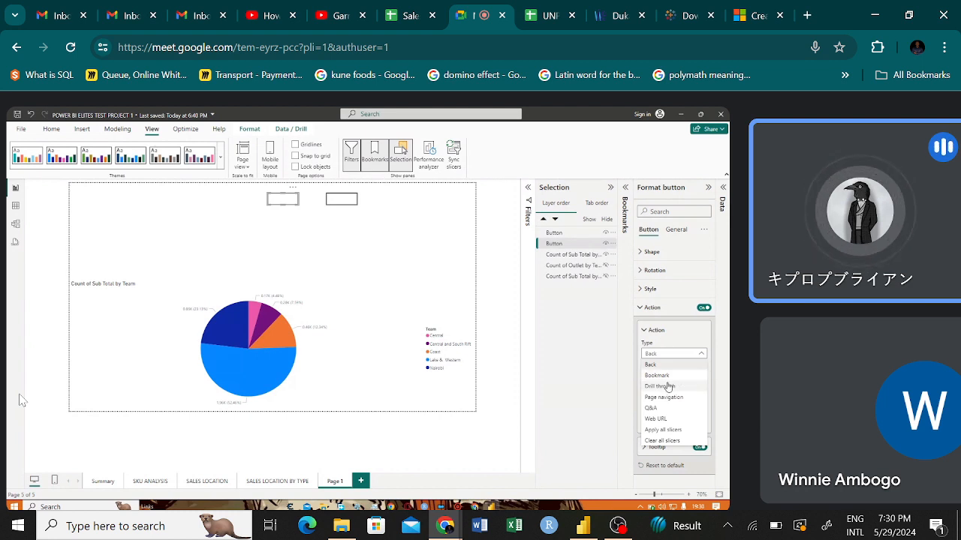
{"action": "left_click", "coordinate": [674, 377]}
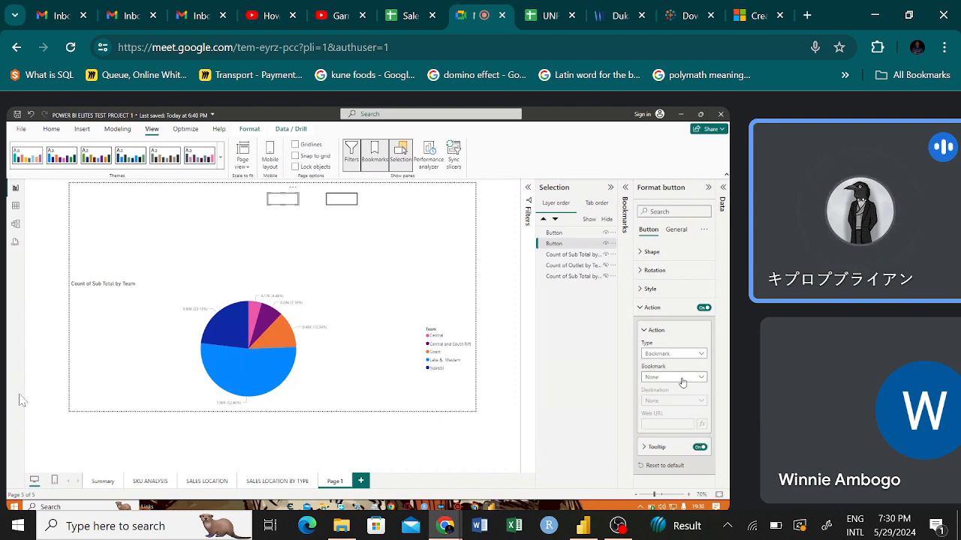
{"action": "left_click", "coordinate": [682, 379]}
{"action": "left_click", "coordinate": [670, 390]}
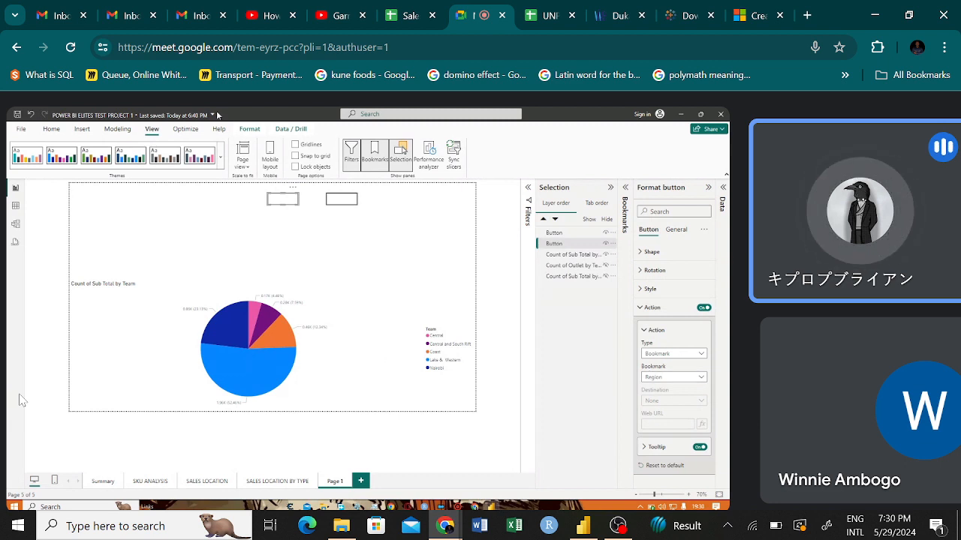
Step: Hide the Count of Sub Total by Team pie chart and show the Count of Outlet by Team and Sub Total by Display Name charts
{"action": "left_click", "coordinate": [708, 188]}
{"action": "left_click", "coordinate": [692, 196]}
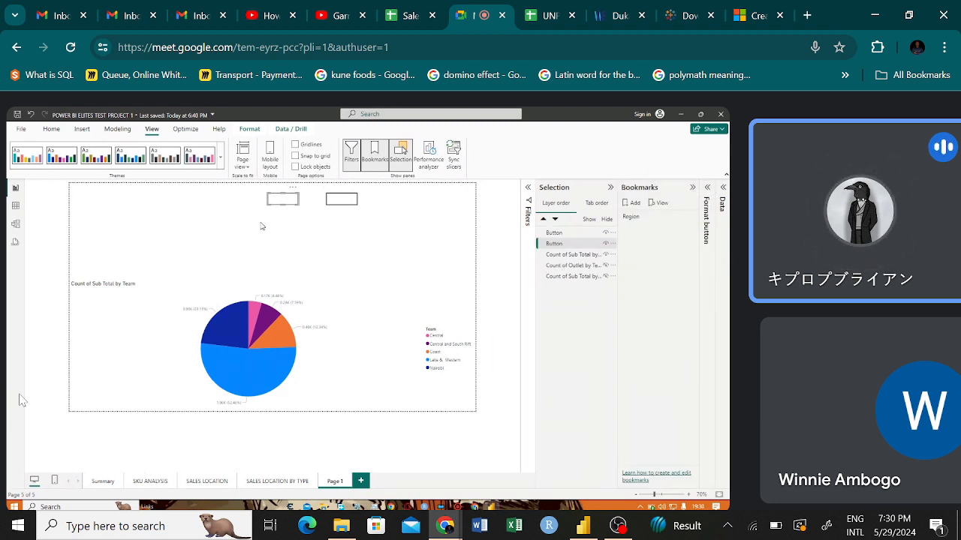
{"action": "left_click", "coordinate": [375, 199]}
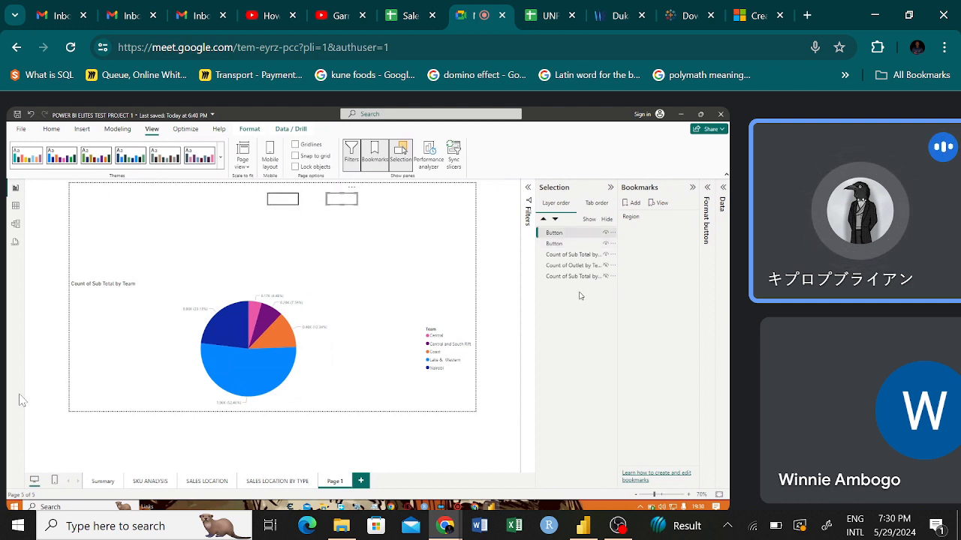
{"action": "left_click", "coordinate": [606, 255]}
{"action": "left_click", "coordinate": [605, 265]}
{"action": "left_click", "coordinate": [606, 276]}
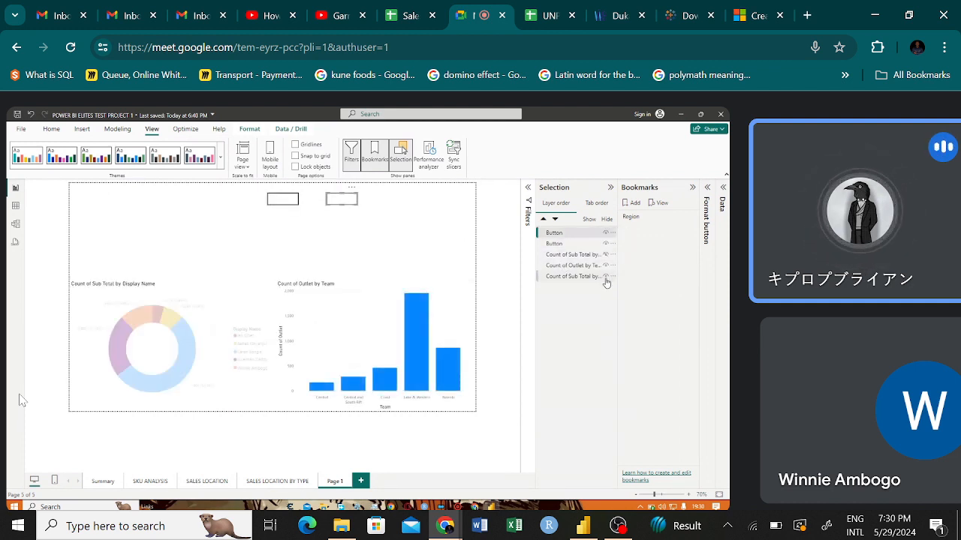
Step: Add a second bookmark for the current donut and column chart view and name it Reps
{"action": "left_click", "coordinate": [632, 203]}
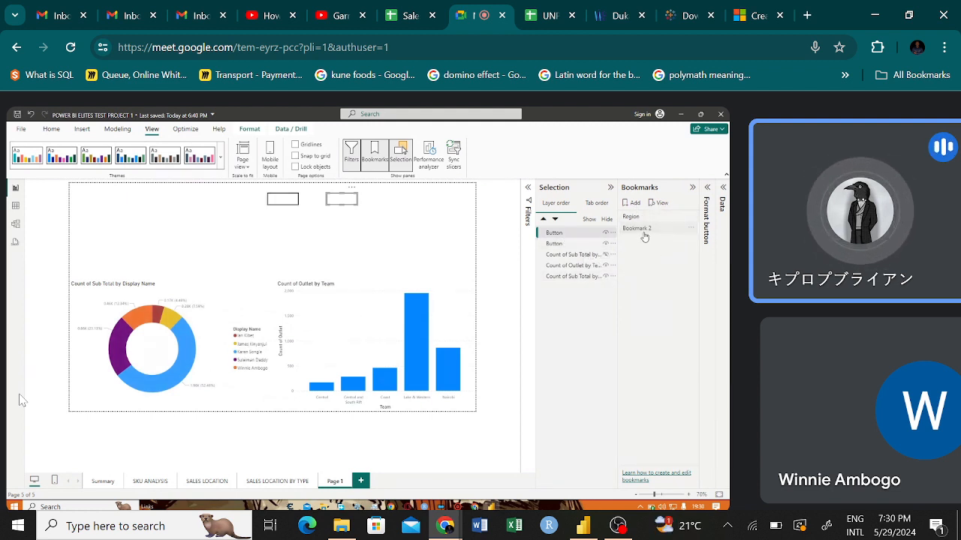
{"action": "right_click", "coordinate": [650, 230]}
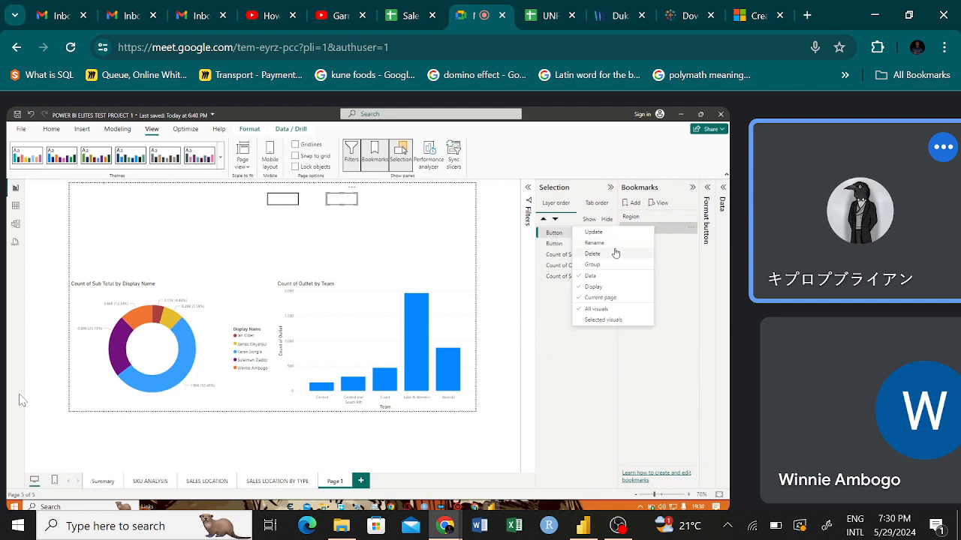
{"action": "left_click", "coordinate": [609, 242]}
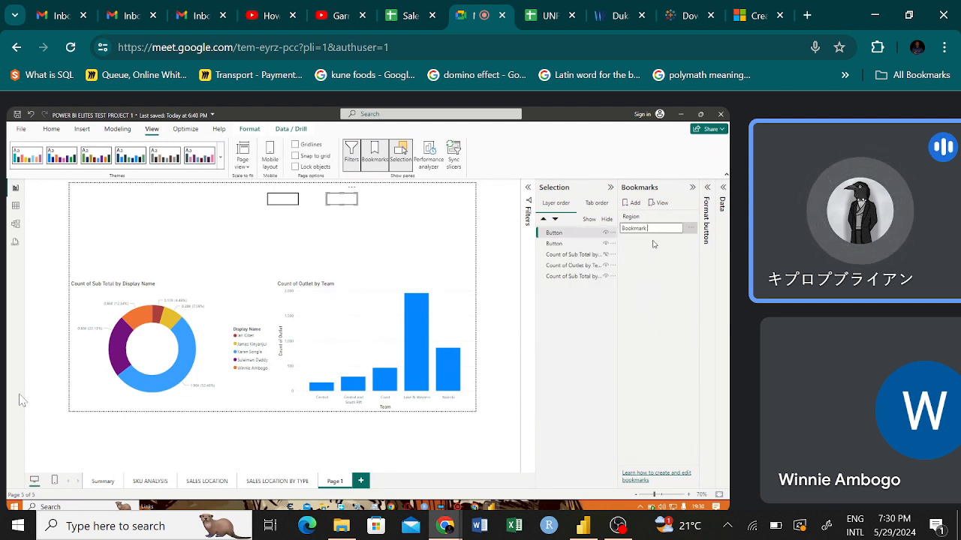
{"action": "key", "text": "BackSpace"}
{"action": "key", "text": "BackSpace"}
{"action": "key", "text": "BackSpace"}
{"action": "key", "text": "BackSpace"}
{"action": "key", "text": "BackSpace"}
{"action": "key", "text": "BackSpace"}
{"action": "key", "text": "BackSpace"}
{"action": "key", "text": "BackSpace"}
{"action": "type", "text": "Re"}
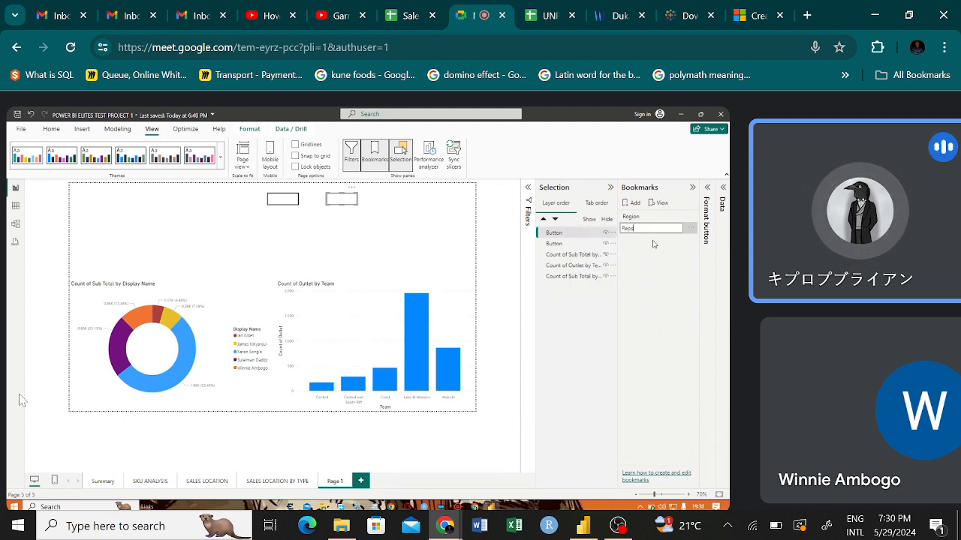
{"action": "type", "text": "ps"}
{"action": "key", "text": "Return"}
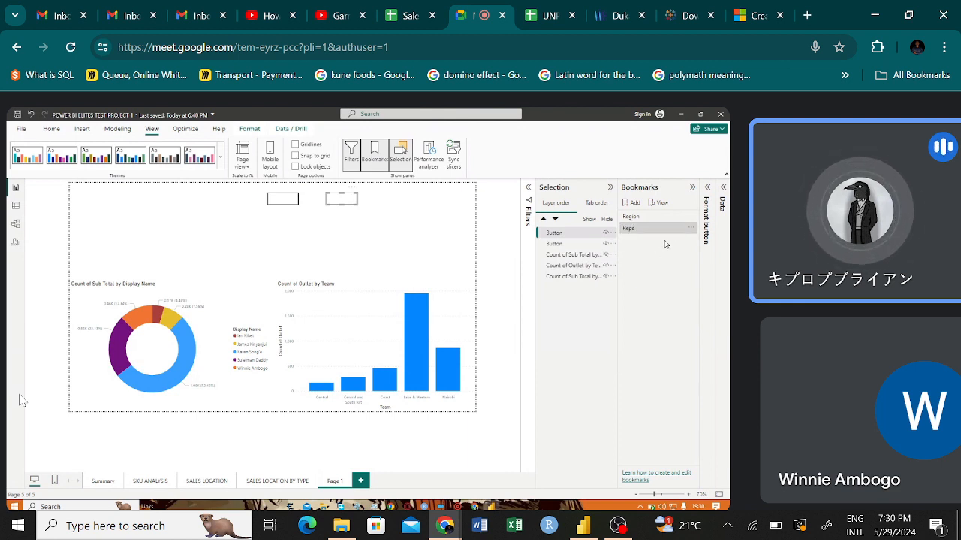
Step: Turn on the second button's action, set its type to Bookmark and assign the Reps bookmark
{"action": "left_click", "coordinate": [704, 197]}
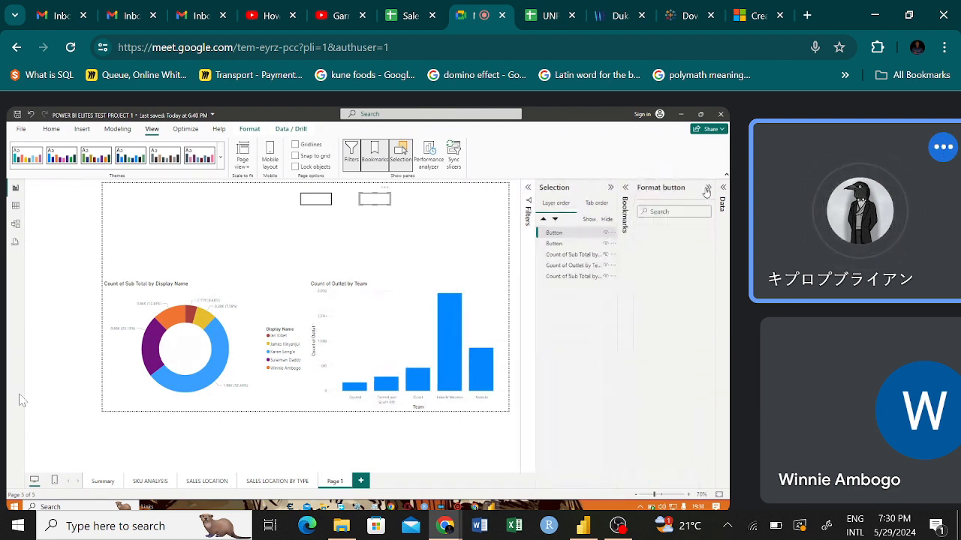
{"action": "left_click", "coordinate": [704, 307]}
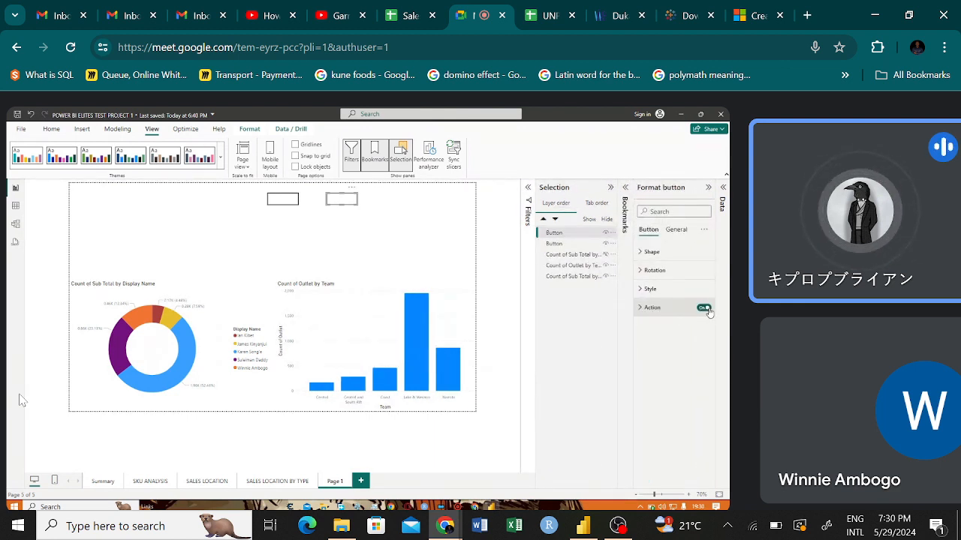
{"action": "left_click", "coordinate": [645, 308]}
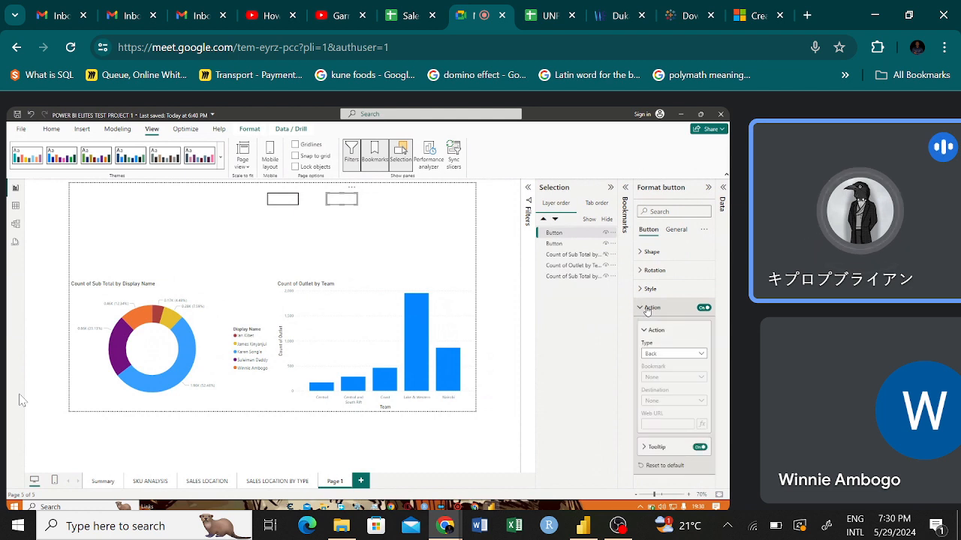
{"action": "left_click", "coordinate": [677, 353]}
{"action": "left_click", "coordinate": [668, 376]}
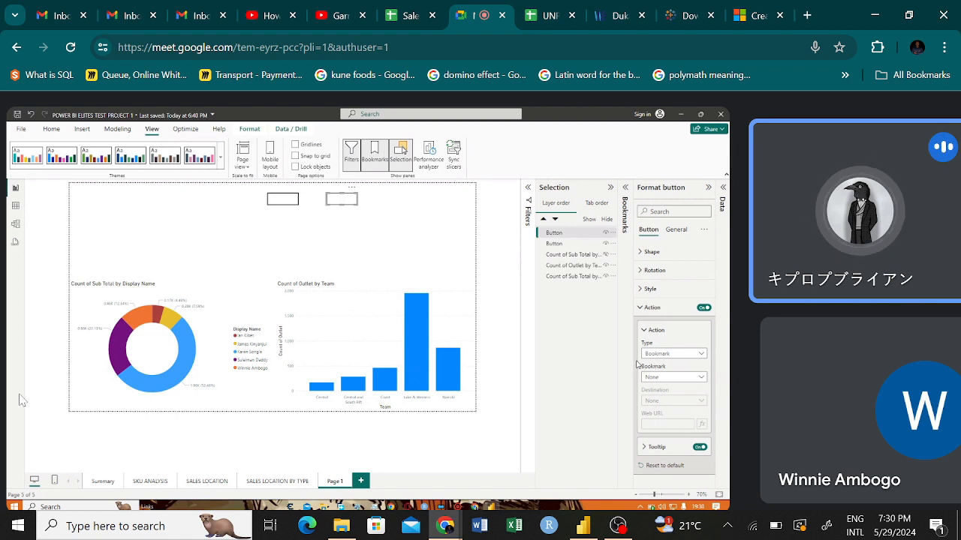
{"action": "left_click", "coordinate": [672, 377]}
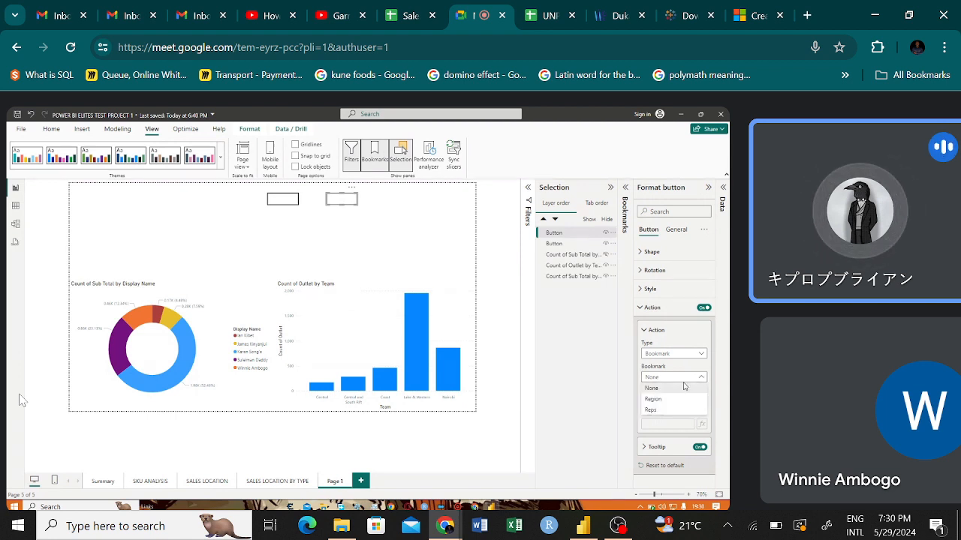
{"action": "left_click", "coordinate": [668, 406]}
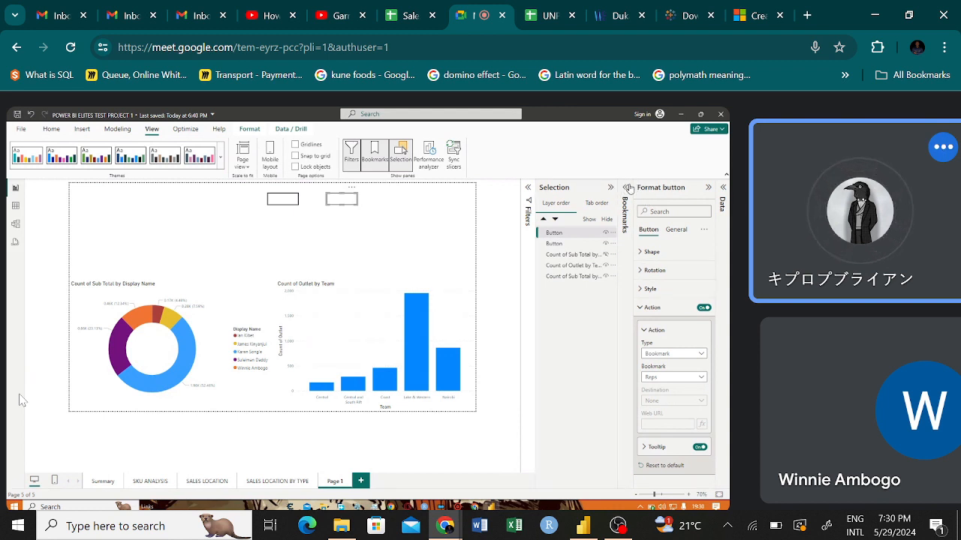
Step: Collapse the button formatting, Bookmarks and Selection panes to clear space around the report canvas
{"action": "left_click", "coordinate": [622, 187]}
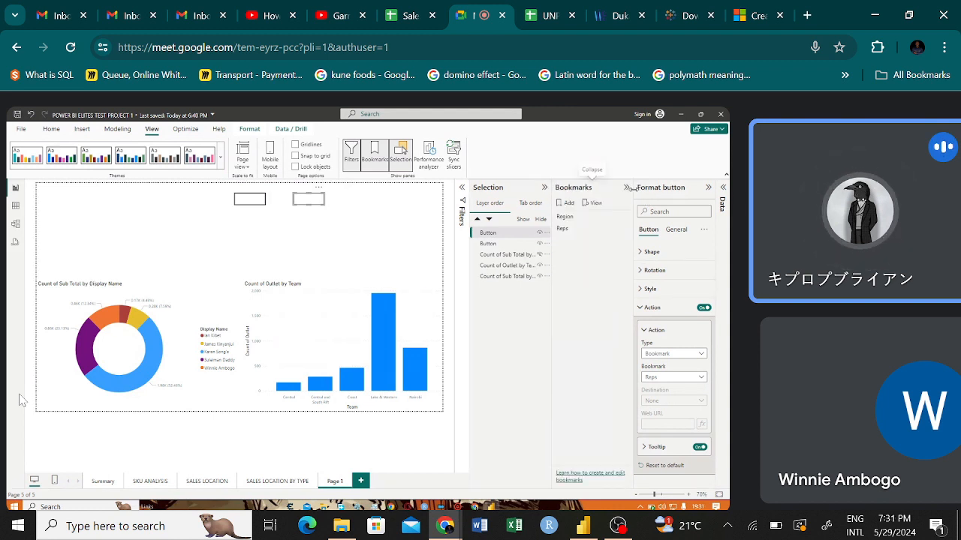
{"action": "left_click", "coordinate": [708, 187]}
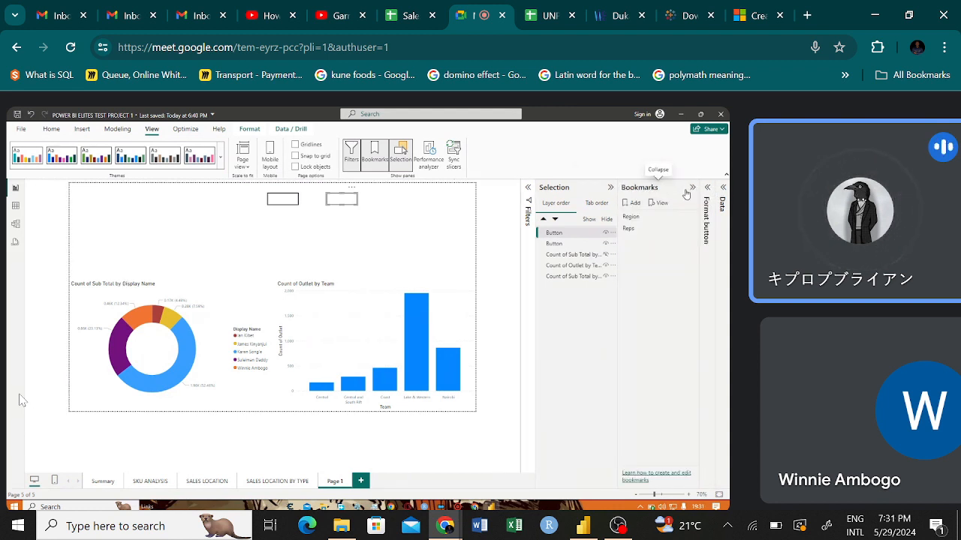
{"action": "left_click", "coordinate": [692, 188]}
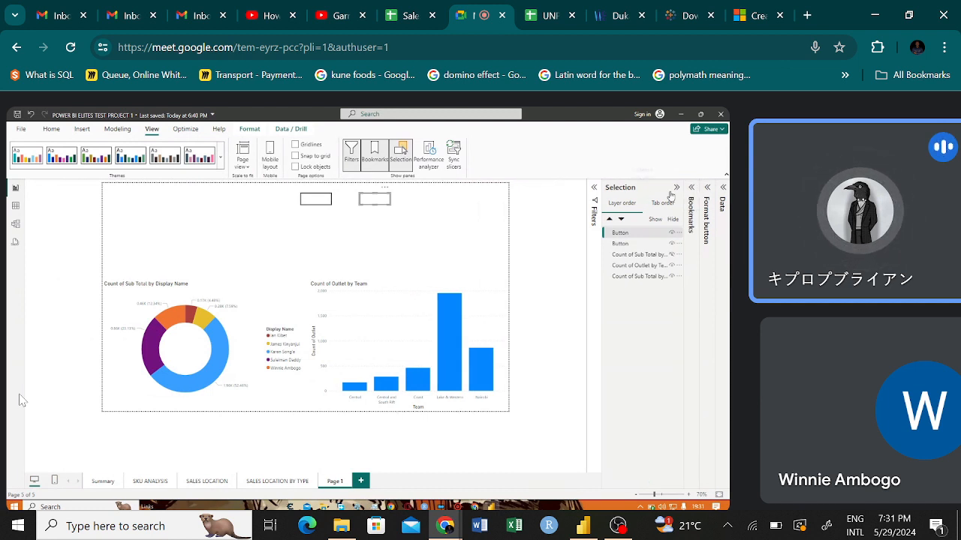
{"action": "left_click", "coordinate": [671, 189]}
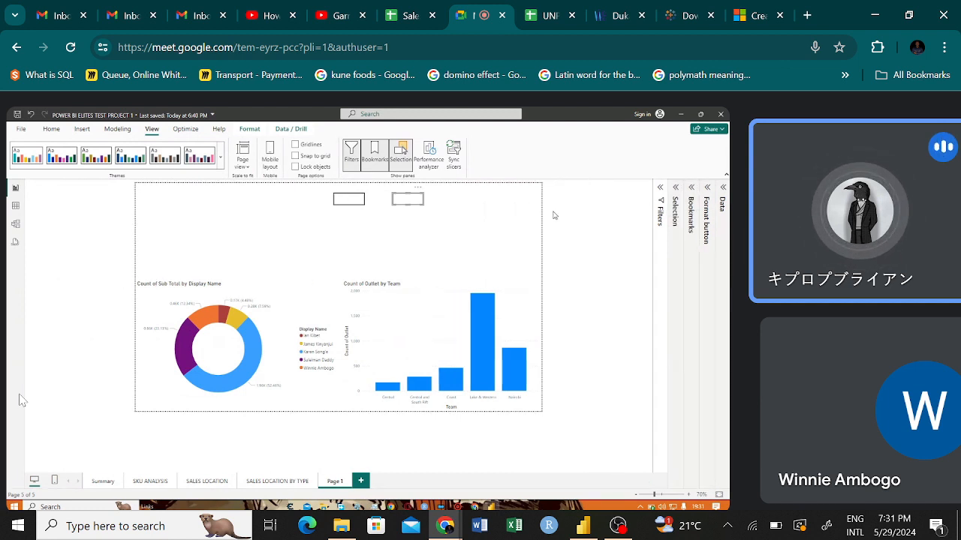
Step: Test both bookmark buttons by switching repeatedly between the Region and Reps visuals, ending on the Region view
{"action": "left_click", "coordinate": [349, 199], "text": "ctrl"}
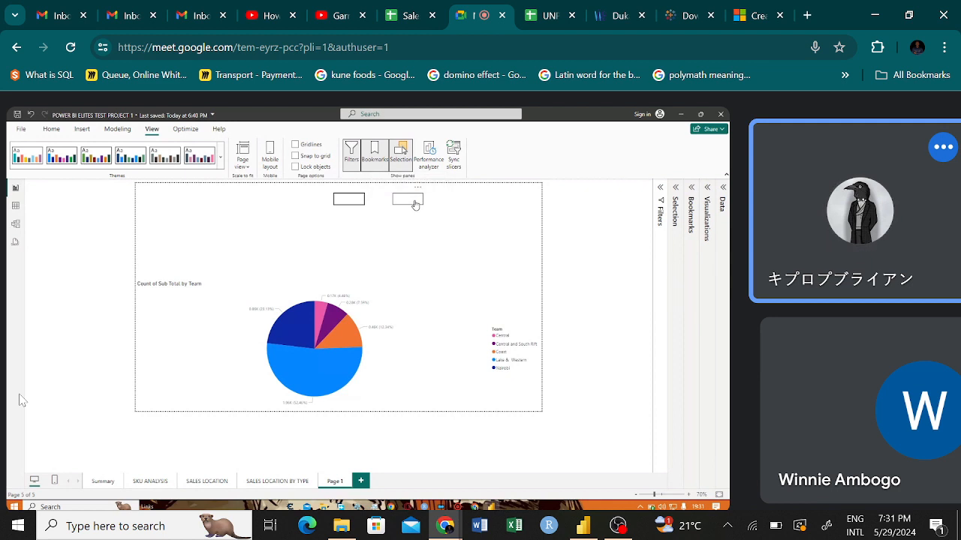
{"action": "left_click", "coordinate": [349, 199], "text": "ctrl"}
{"action": "left_click", "coordinate": [407, 200], "text": "ctrl"}
{"action": "left_click", "coordinate": [361, 200], "text": "ctrl"}
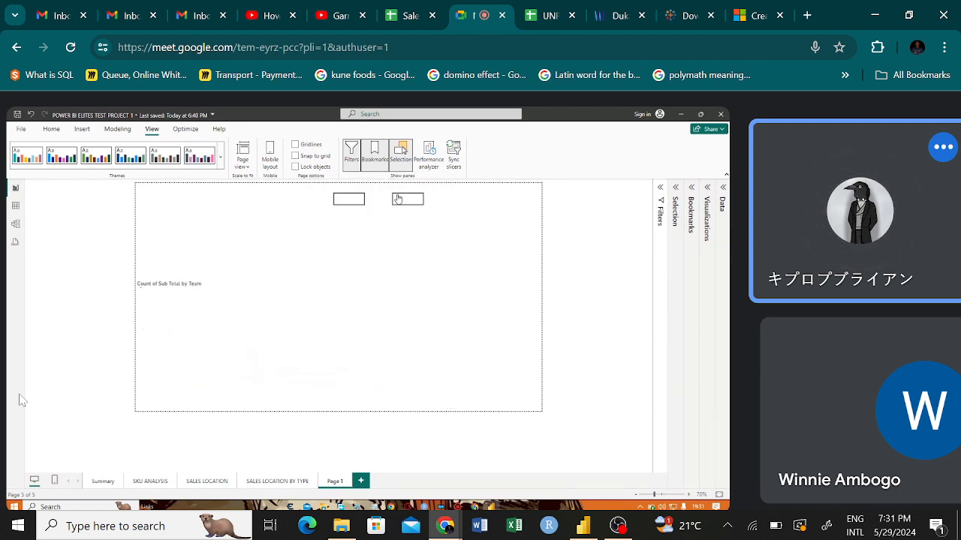
{"action": "left_click", "coordinate": [394, 200], "text": "ctrl"}
{"action": "left_click", "coordinate": [348, 199], "text": "ctrl"}
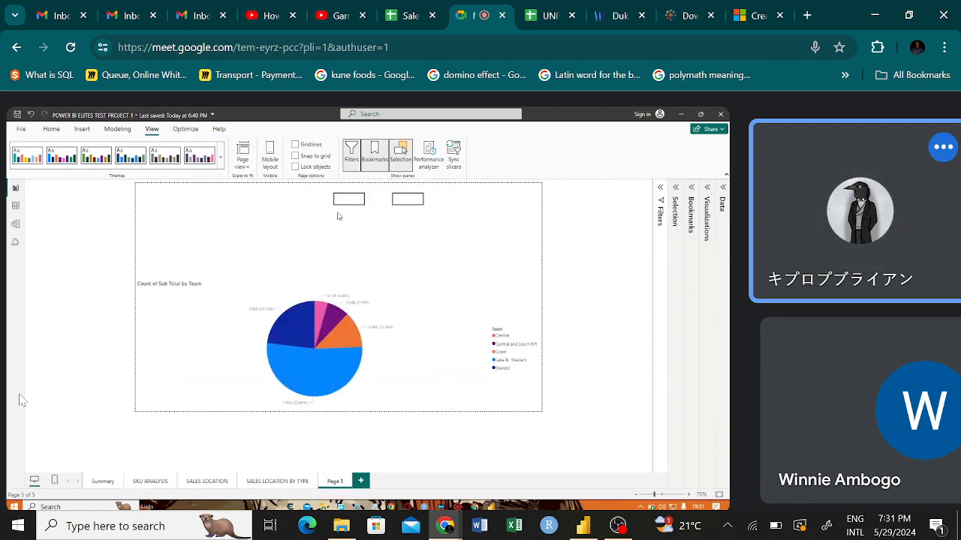
Step: Inspect the first button's style text in the On hover and Default states in the shared report
{"action": "left_click", "coordinate": [707, 192]}
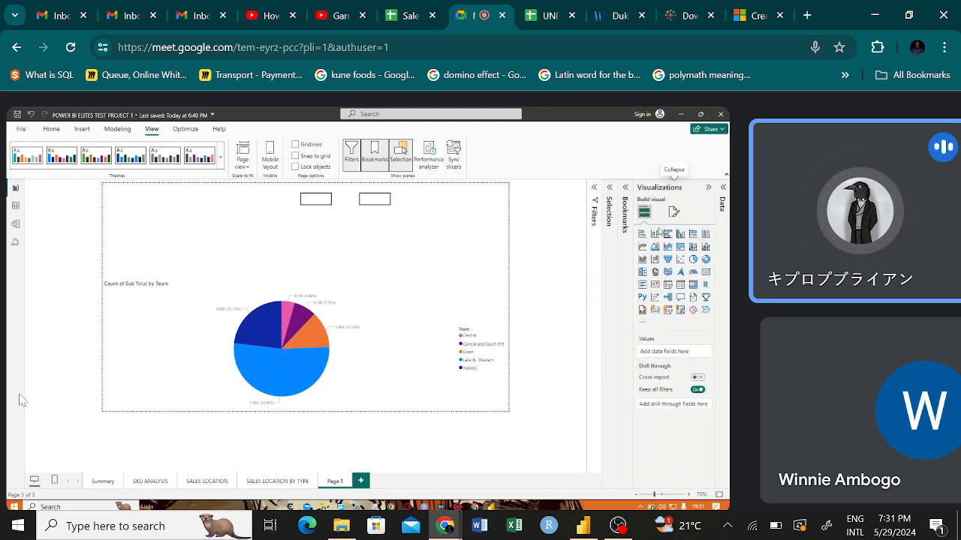
{"action": "left_click", "coordinate": [316, 202]}
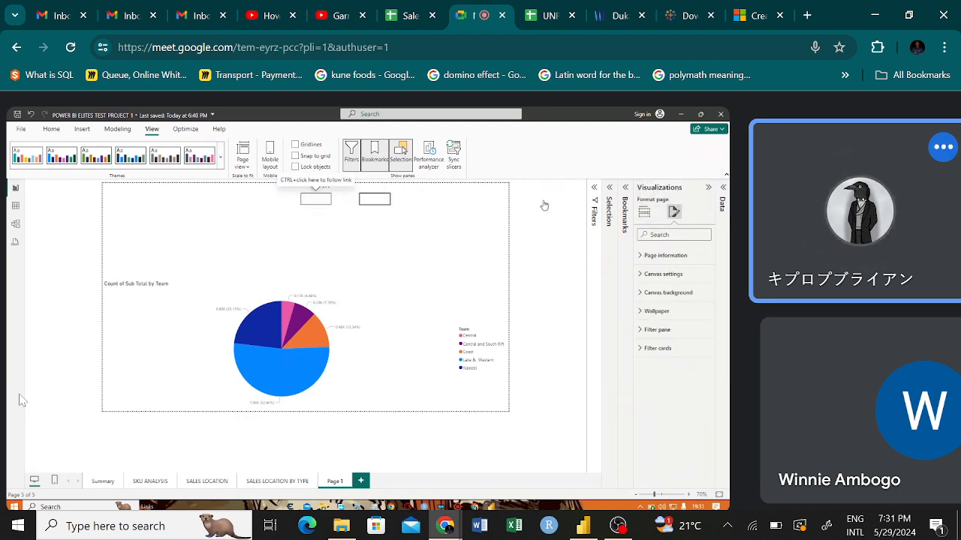
{"action": "left_click", "coordinate": [650, 289]}
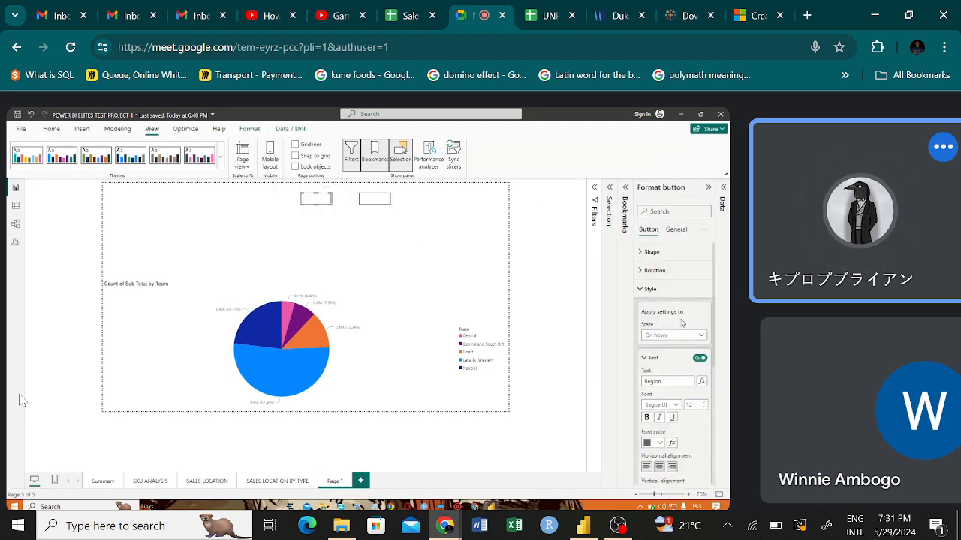
{"action": "left_click", "coordinate": [681, 335]}
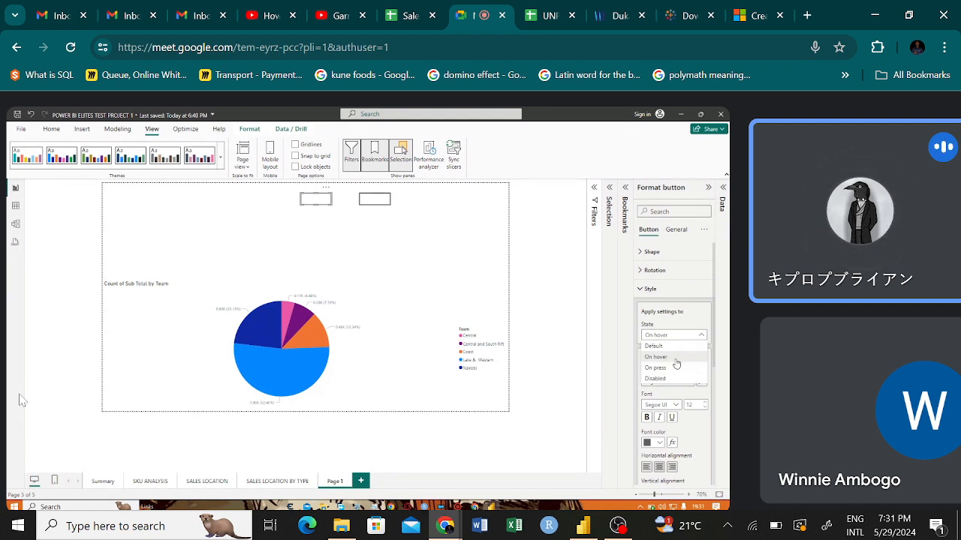
{"action": "left_click", "coordinate": [676, 348]}
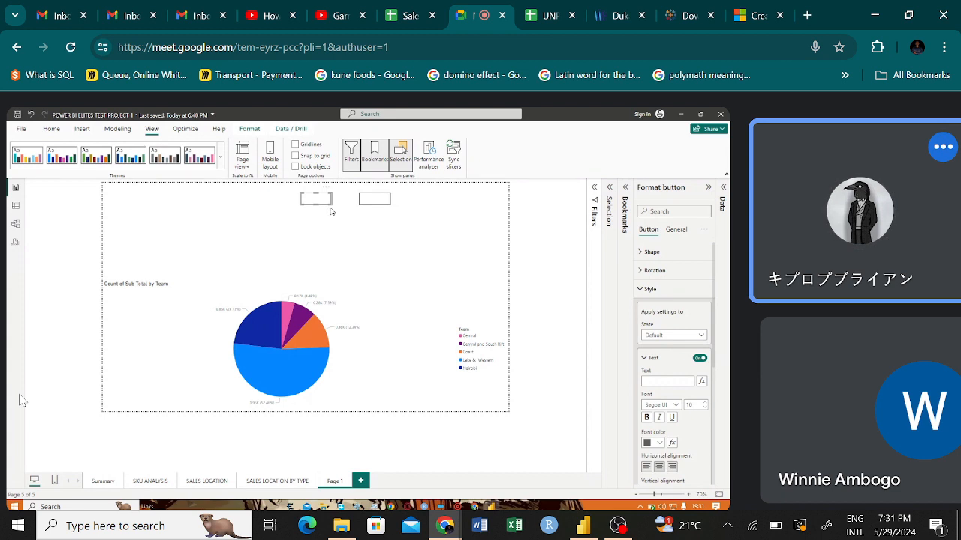
{"action": "left_click", "coordinate": [341, 214]}
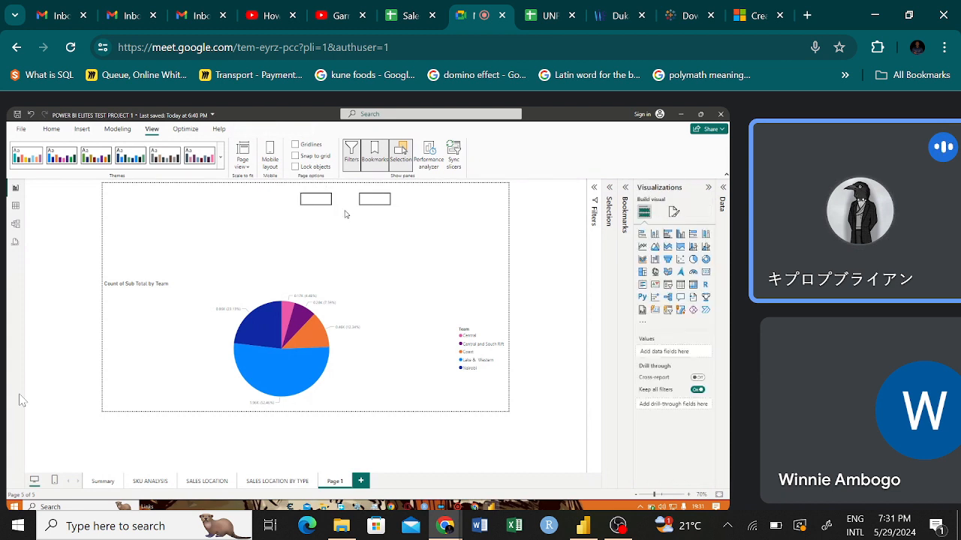
Step: Compare the first button's style text across the Default, On press and On hover states, then collapse the formatting options
{"action": "left_click", "coordinate": [674, 212]}
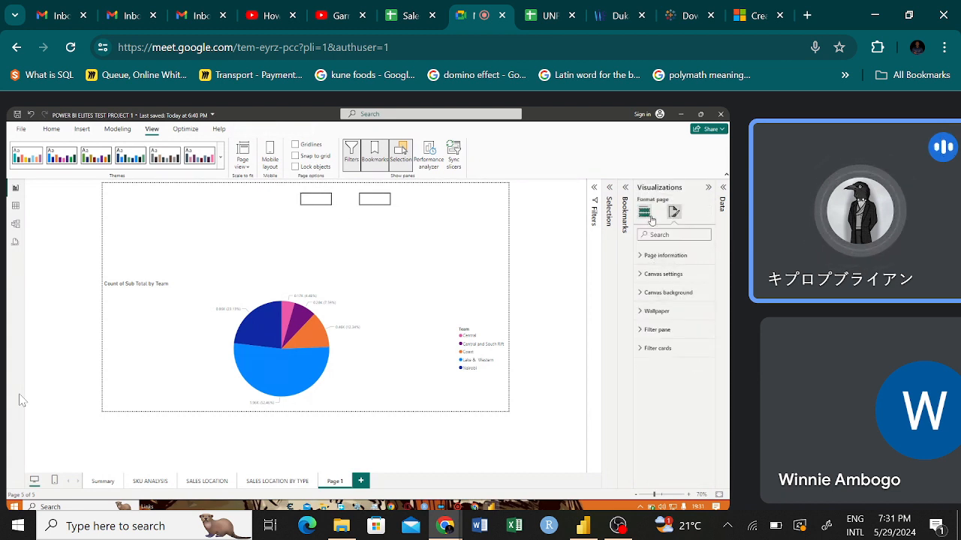
{"action": "left_click", "coordinate": [325, 200]}
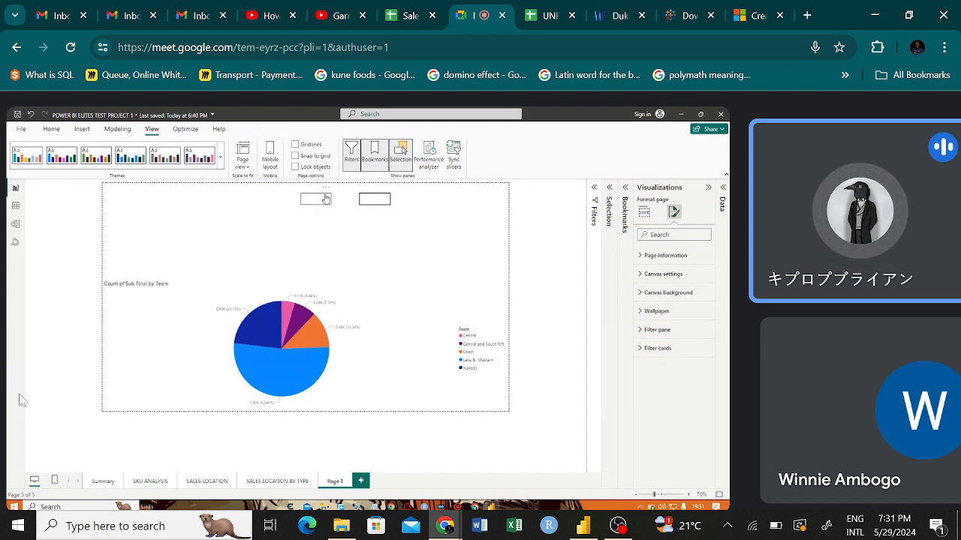
{"action": "left_click", "coordinate": [650, 288]}
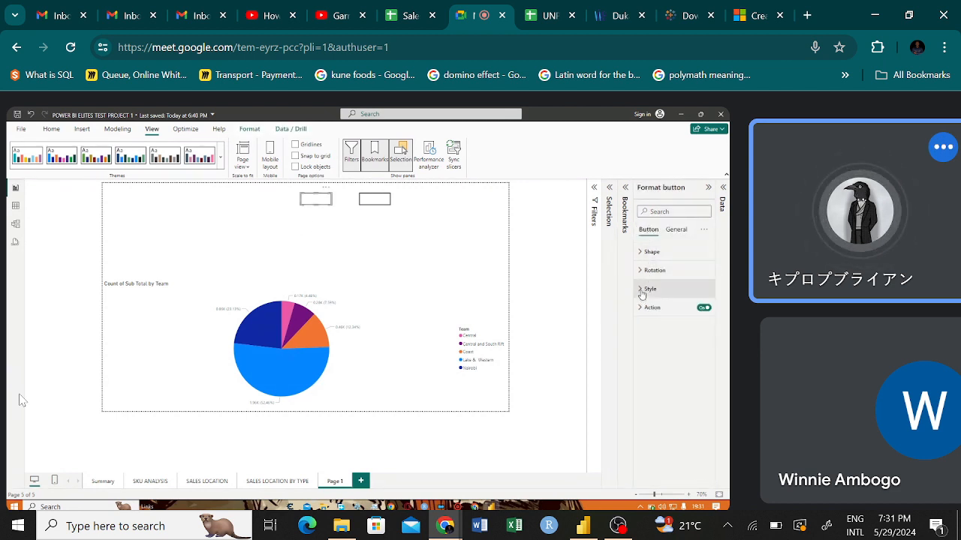
{"action": "left_click", "coordinate": [679, 335]}
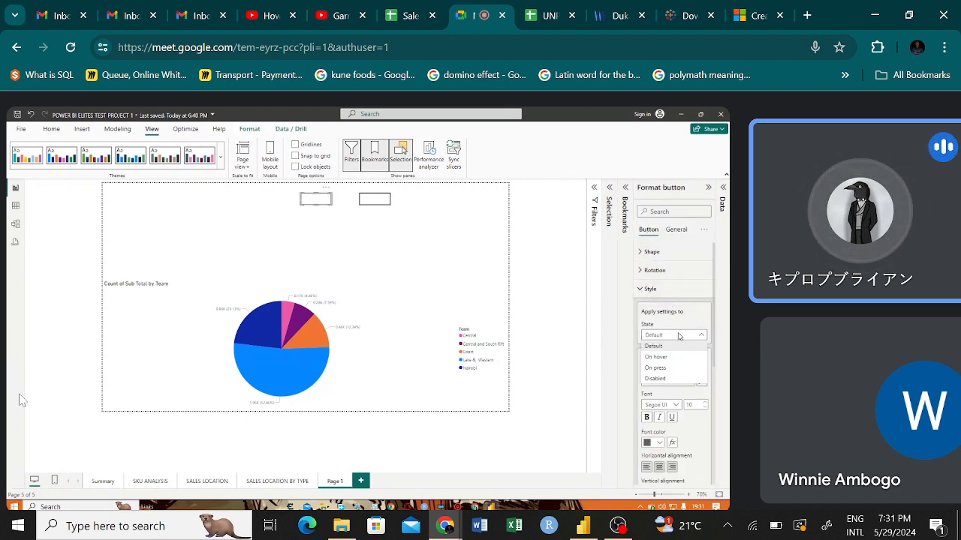
{"action": "left_click", "coordinate": [664, 371]}
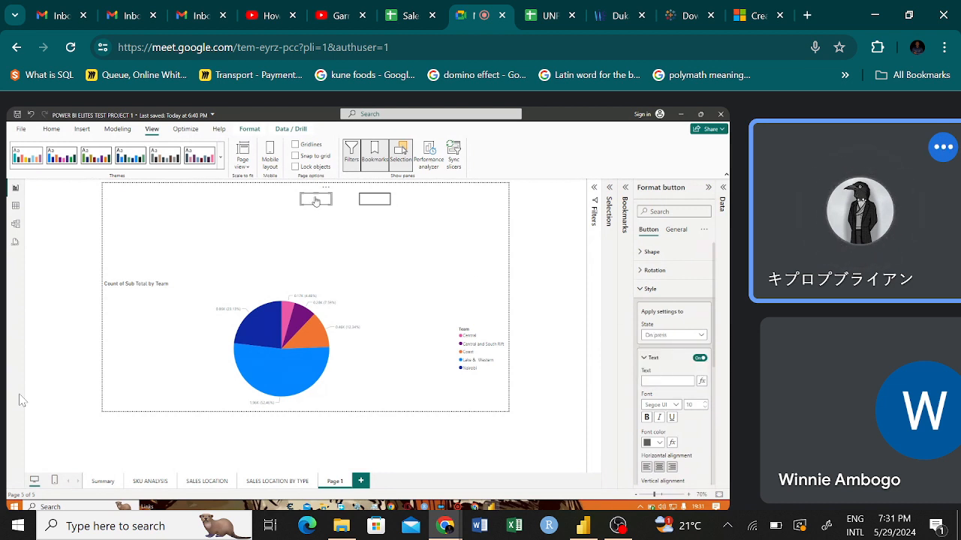
{"action": "left_click", "coordinate": [673, 335]}
{"action": "left_click", "coordinate": [662, 358]}
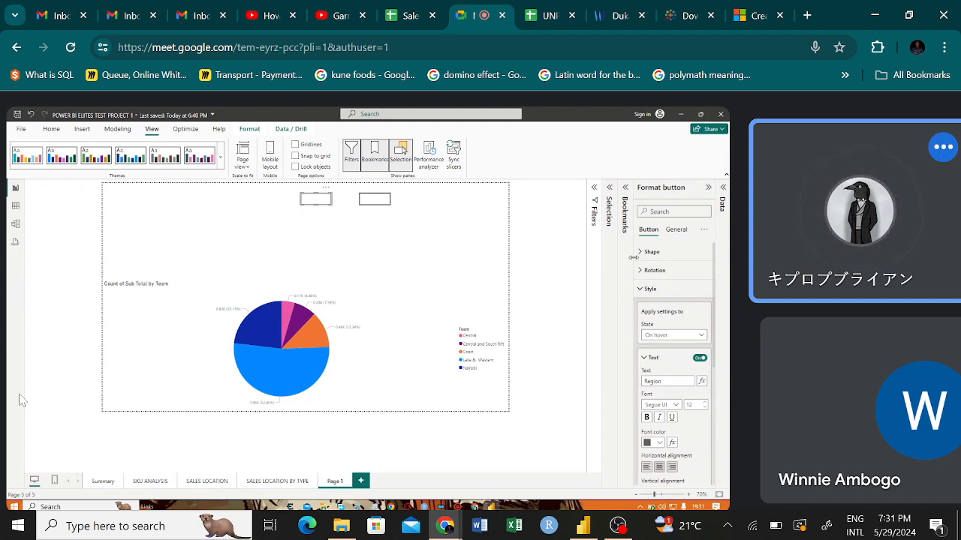
{"action": "left_click", "coordinate": [650, 288]}
{"action": "left_click", "coordinate": [709, 188]}
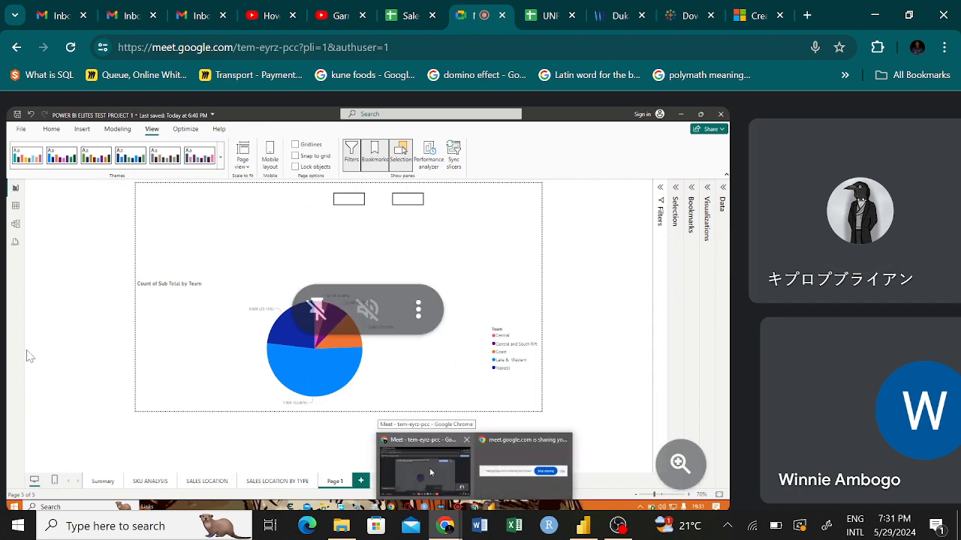
Step: Resume presenting in Google Meet as the main presenter and switch to the Power BI report
{"action": "scroll", "coordinate": [27, 357], "scroll_direction": "down", "scroll_amount": 4}
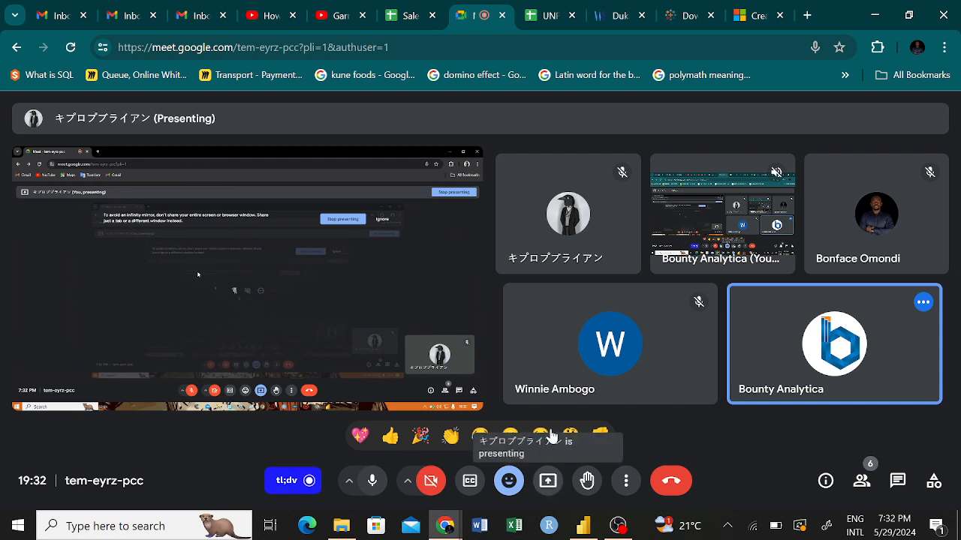
{"action": "left_click", "coordinate": [552, 436]}
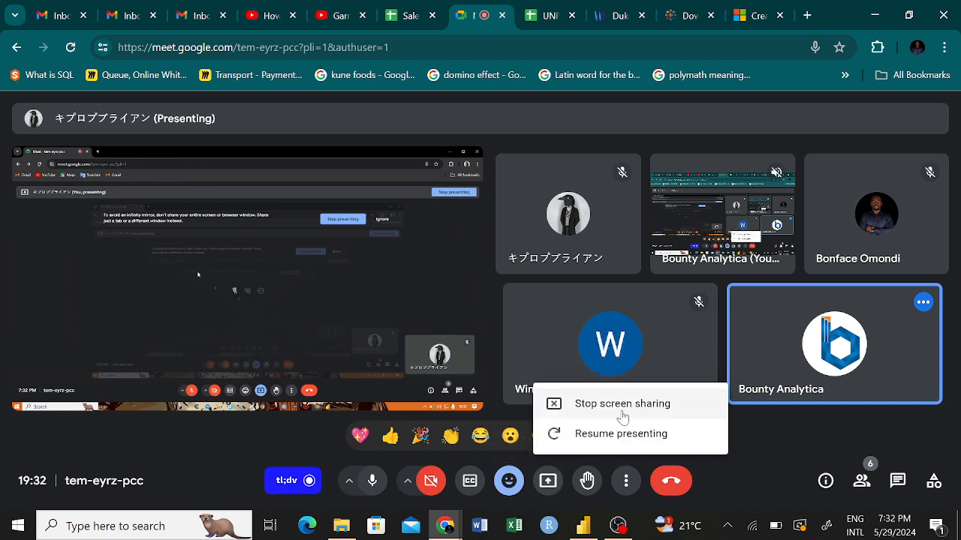
{"action": "left_click", "coordinate": [604, 435]}
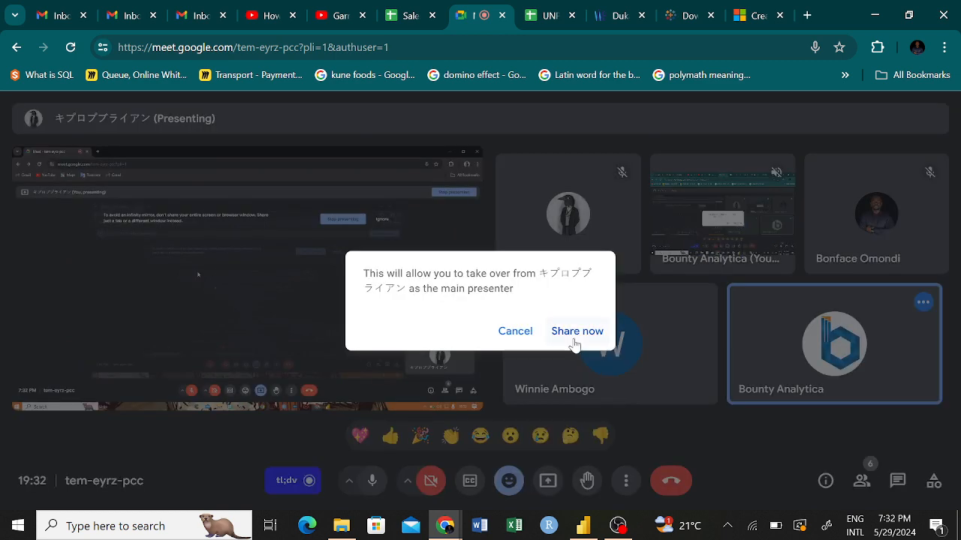
{"action": "left_click", "coordinate": [575, 342]}
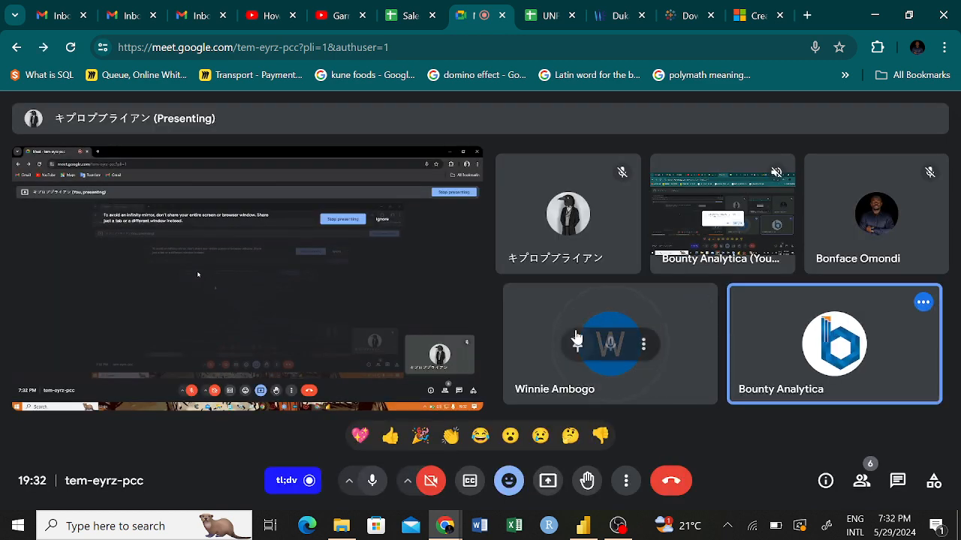
{"action": "left_click", "coordinate": [583, 526]}
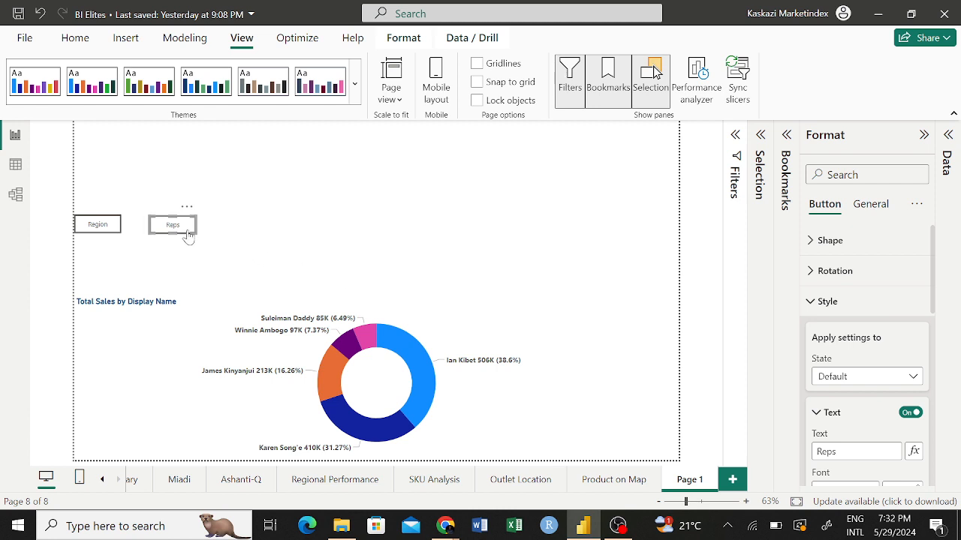
Step: Select the Region and Reps buttons together and delete both from Page 1
{"action": "left_click", "coordinate": [114, 229]}
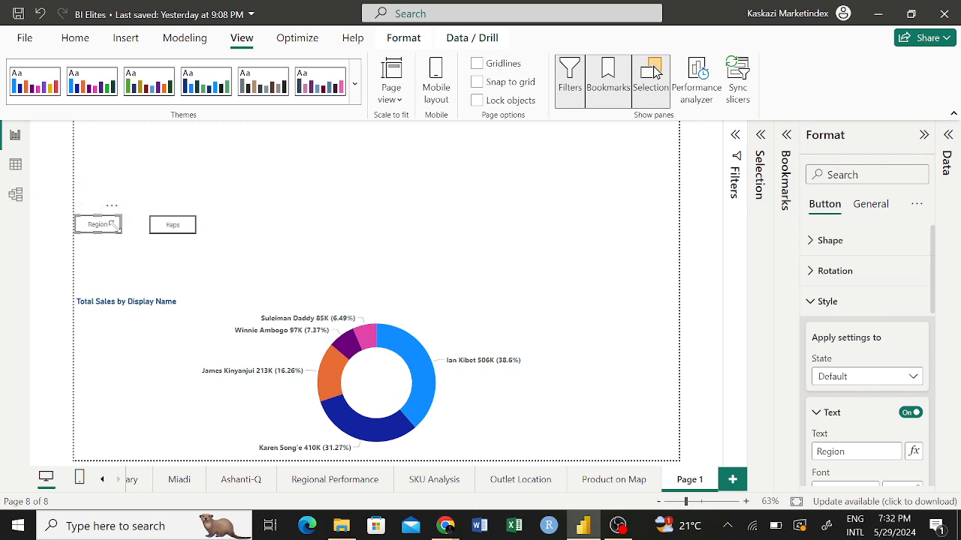
{"action": "left_click", "coordinate": [188, 232]}
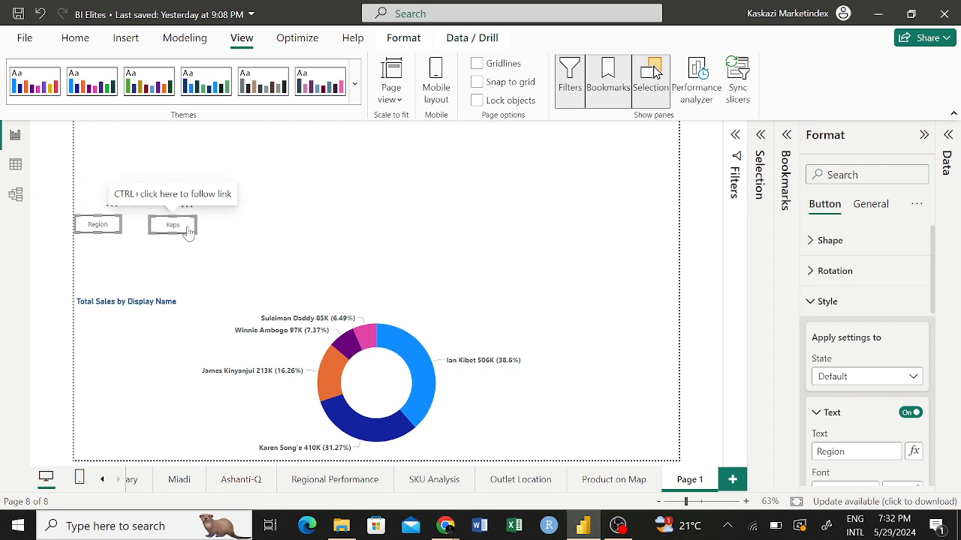
{"action": "left_click", "coordinate": [358, 220]}
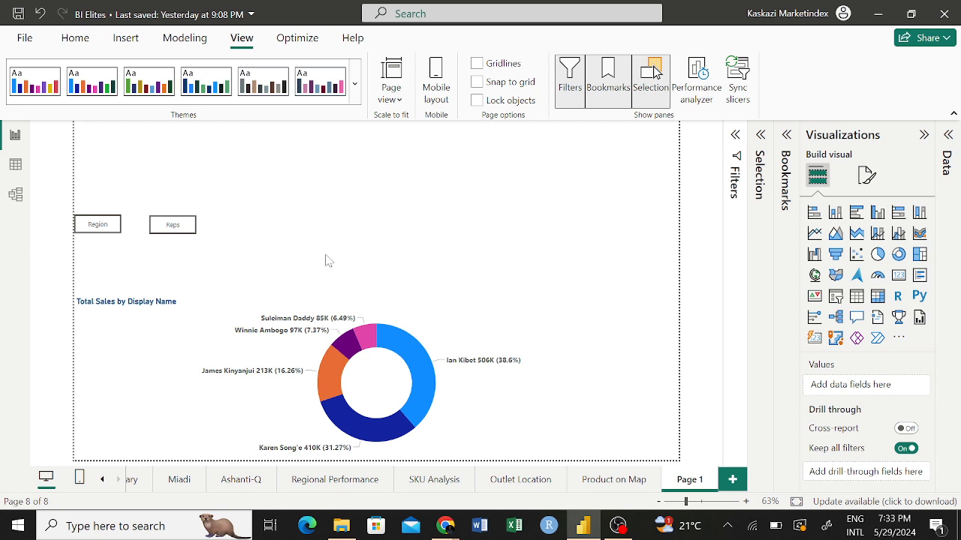
{"action": "left_click", "coordinate": [107, 235]}
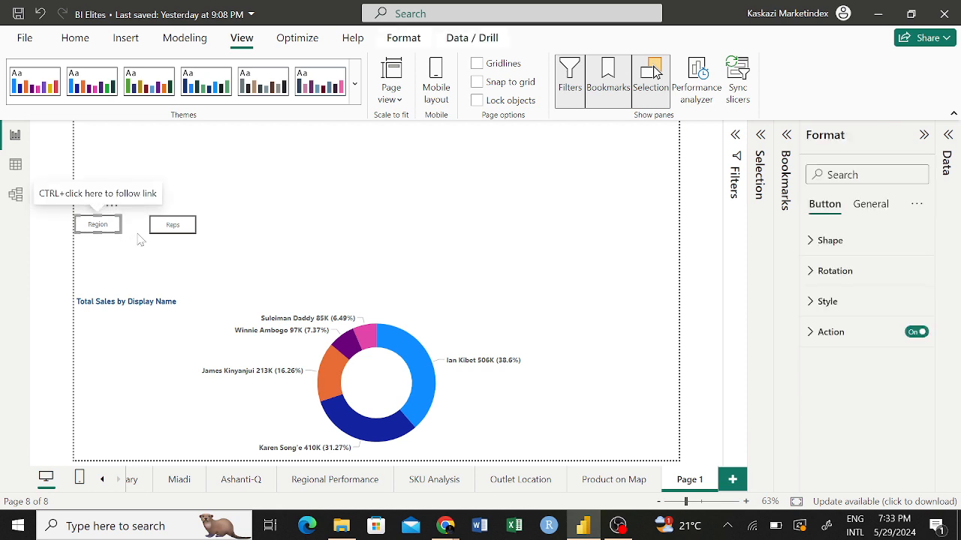
{"action": "left_click", "coordinate": [172, 233]}
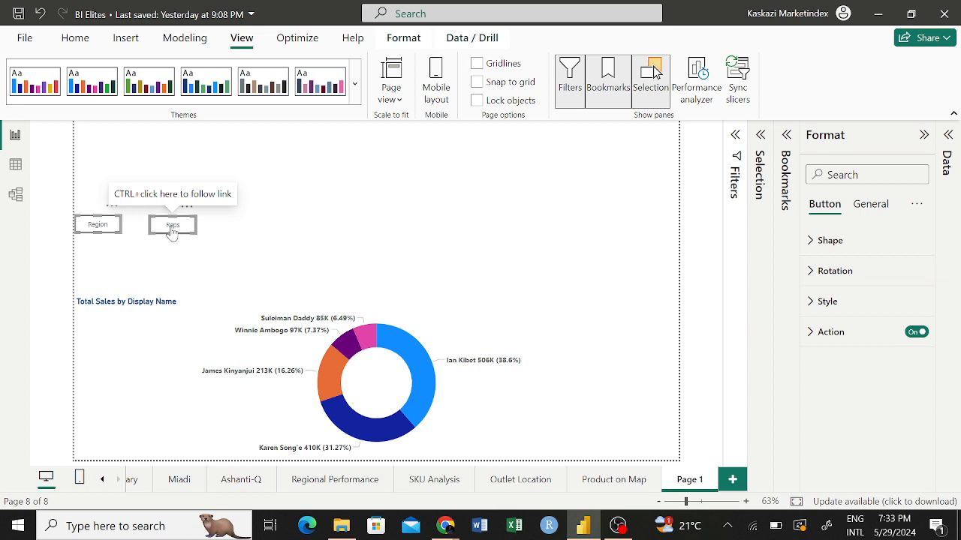
{"action": "key", "text": "Delete"}
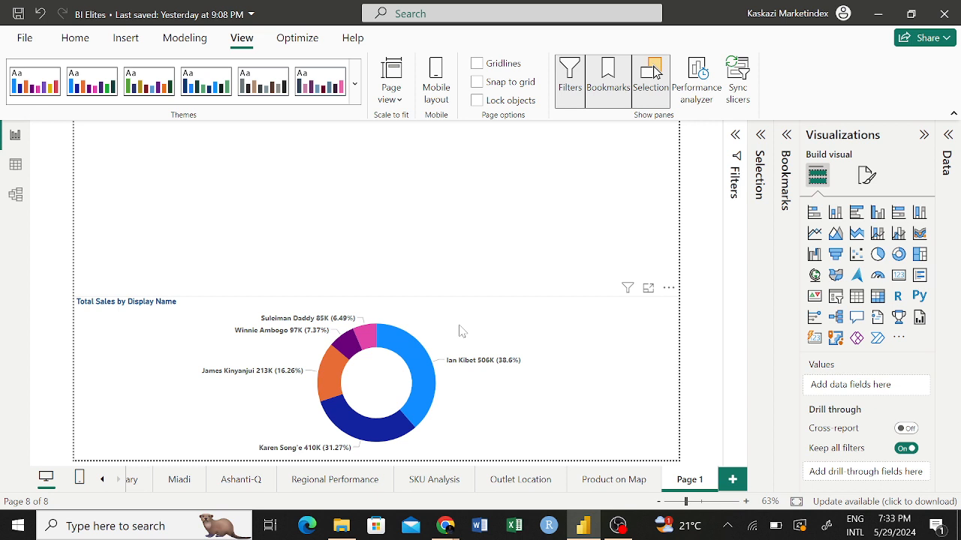
Step: Hide the Selection, Bookmarks and Filters panes
{"action": "left_click_drag", "start_coordinate": [461, 331], "coordinate": [488, 391]}
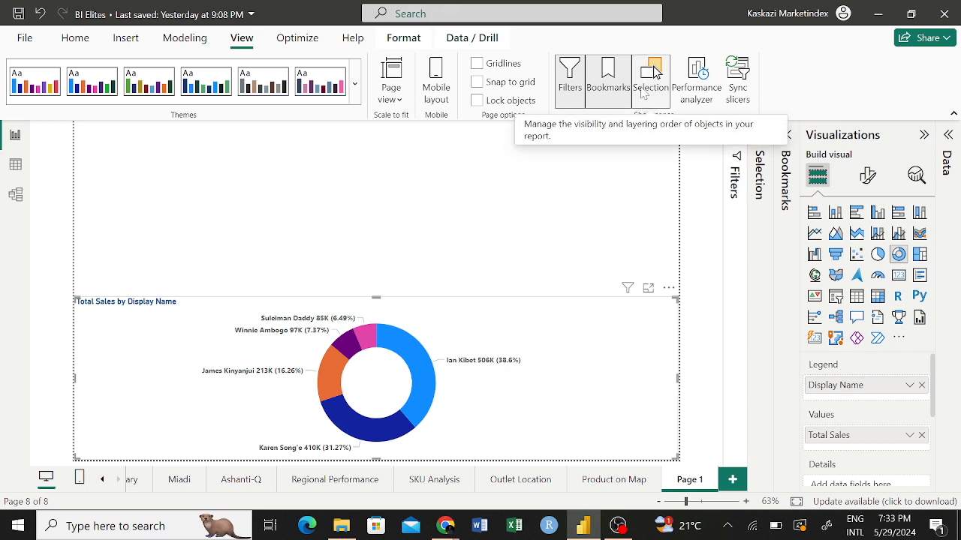
{"action": "left_click", "coordinate": [641, 88]}
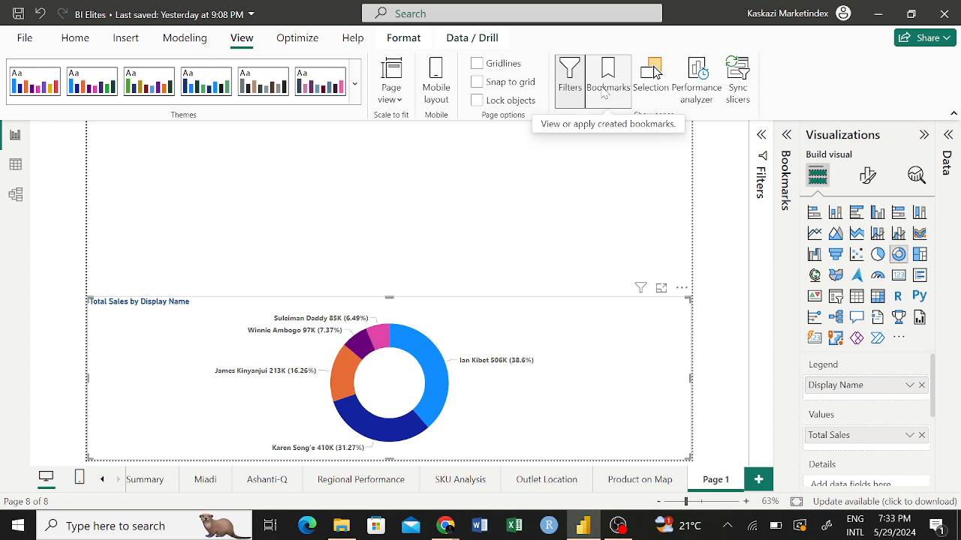
{"action": "left_click", "coordinate": [608, 75]}
{"action": "left_click", "coordinate": [569, 84]}
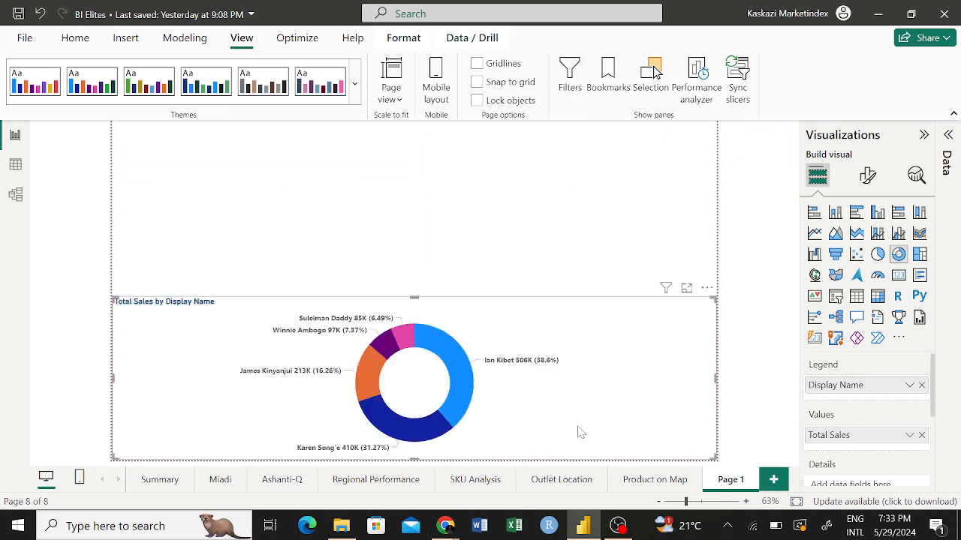
Step: Show the Filters, Bookmarks and Selection panes and collapse the Visualizations pane
{"action": "left_click", "coordinate": [570, 84]}
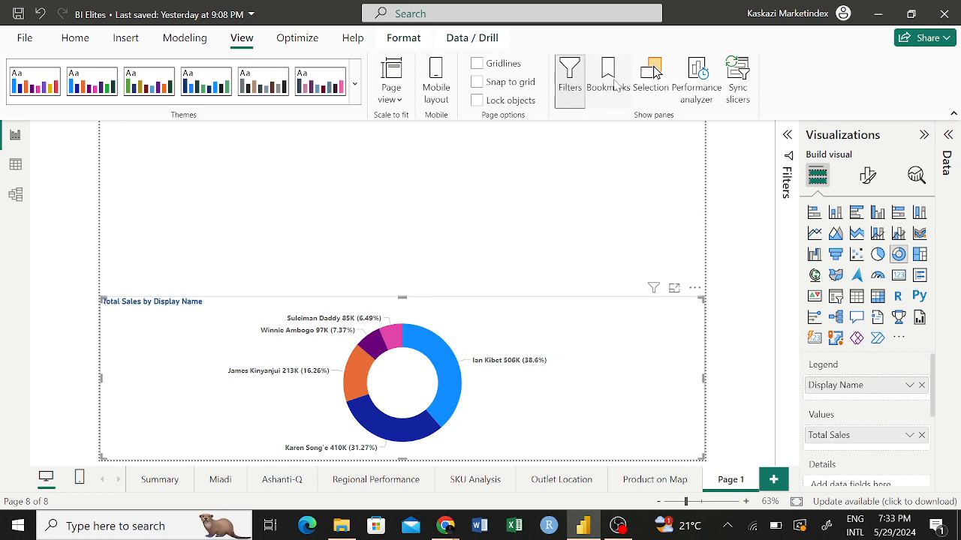
{"action": "left_click", "coordinate": [609, 84]}
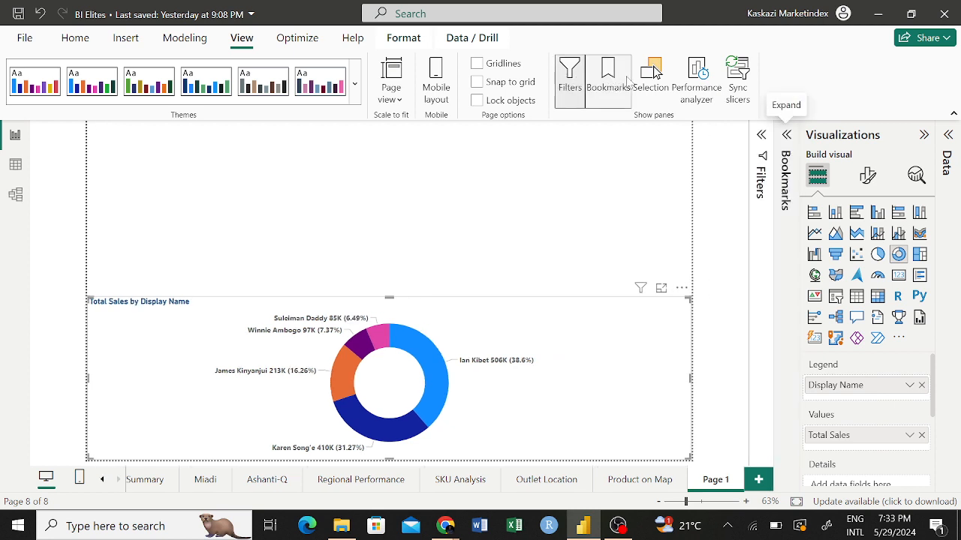
{"action": "left_click", "coordinate": [650, 82]}
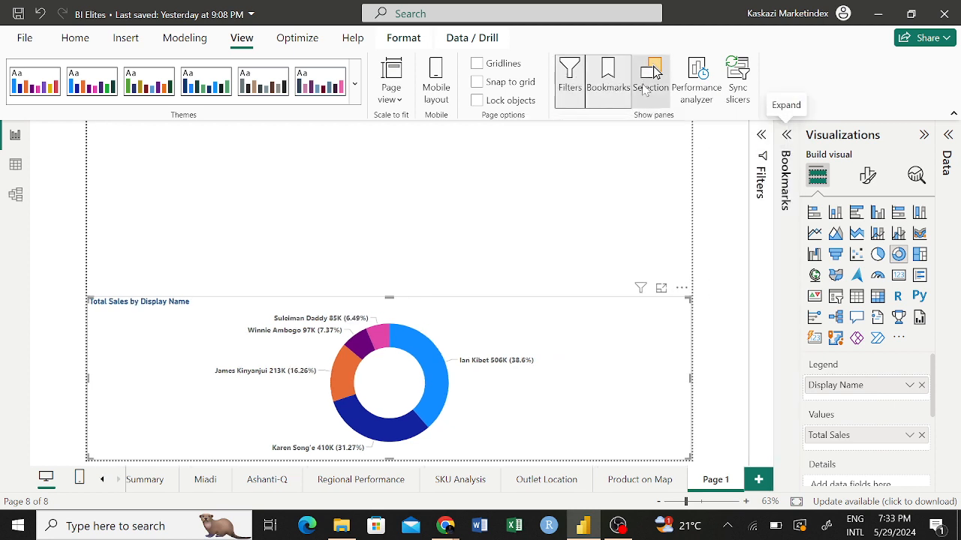
{"action": "left_click", "coordinate": [923, 134]}
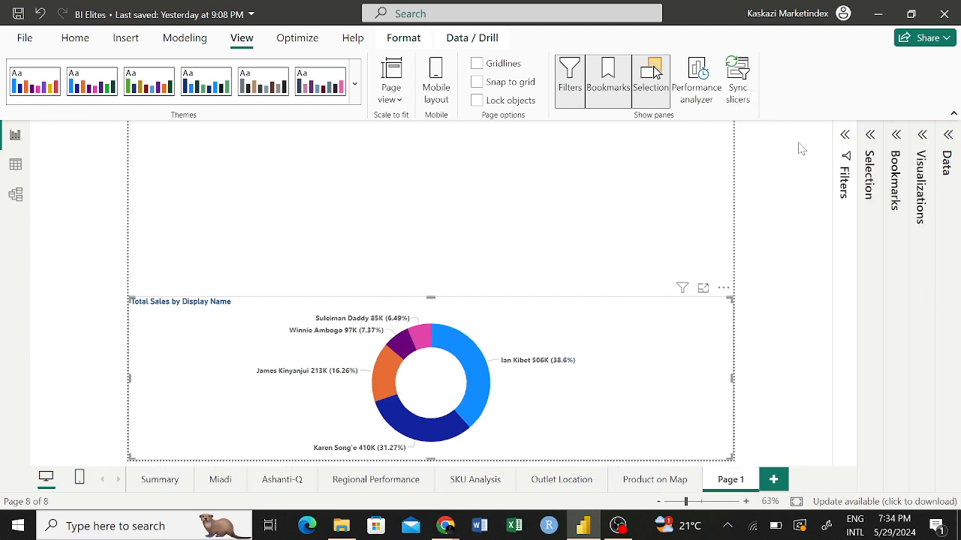
Step: Expand the Selection pane, unhide the Outlets by Region and Total Sales by Team visuals, and deselect the donut chart
{"action": "left_click", "coordinate": [869, 145]}
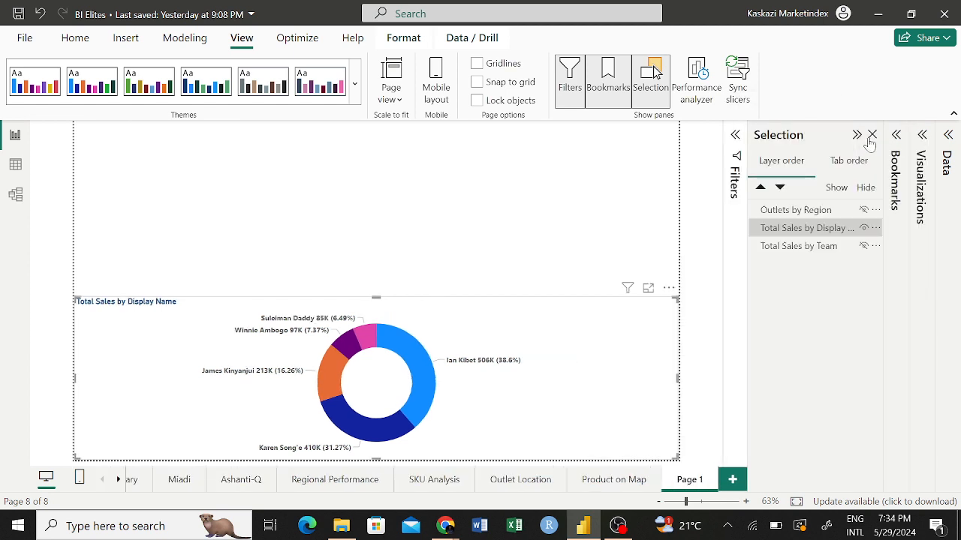
{"action": "left_click", "coordinate": [863, 246]}
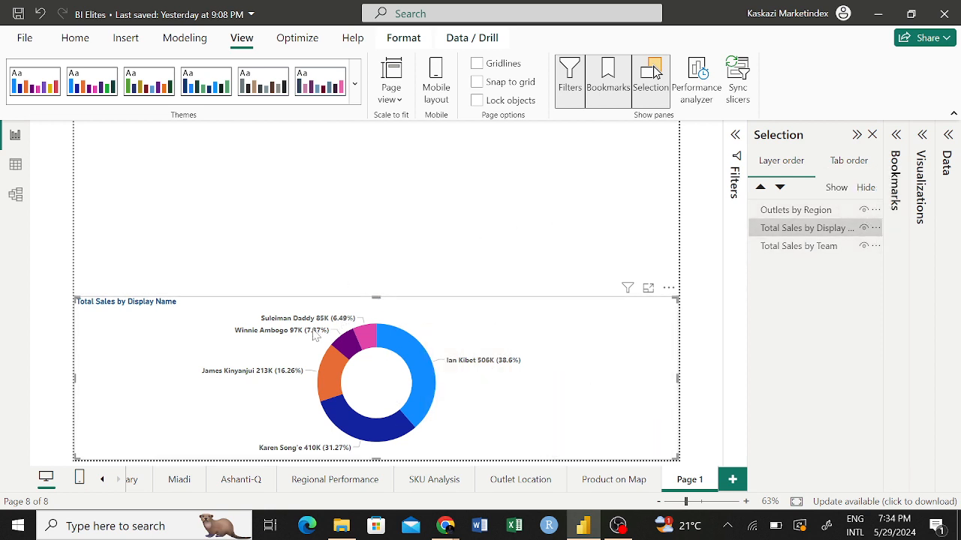
{"action": "left_click_drag", "start_coordinate": [314, 330], "coordinate": [344, 383]}
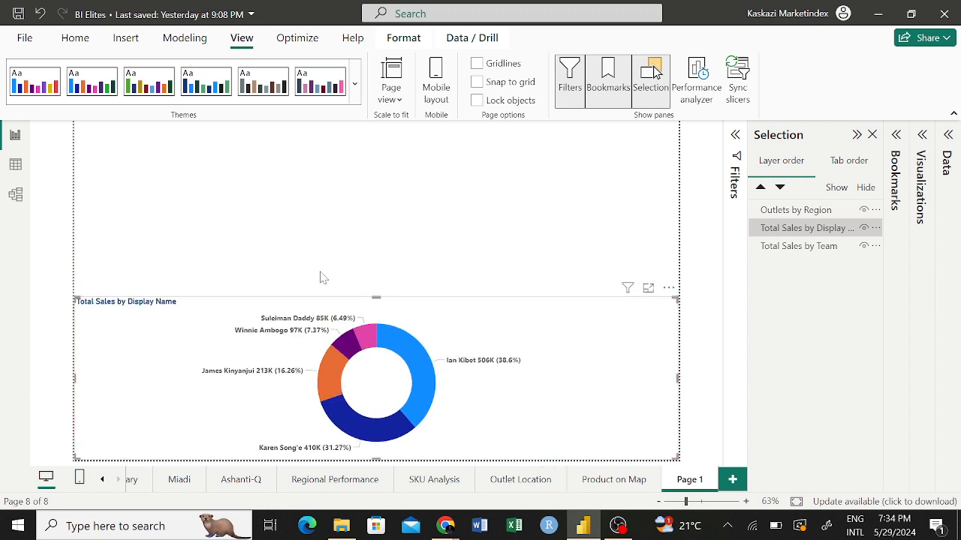
{"action": "left_click", "coordinate": [303, 228]}
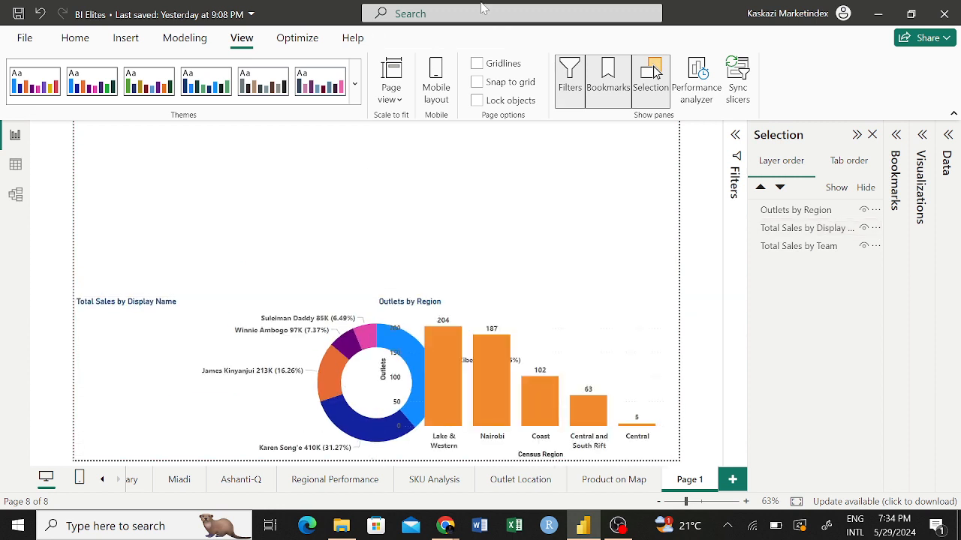
Step: Insert a blank button on Page 1
{"action": "left_click", "coordinate": [75, 39]}
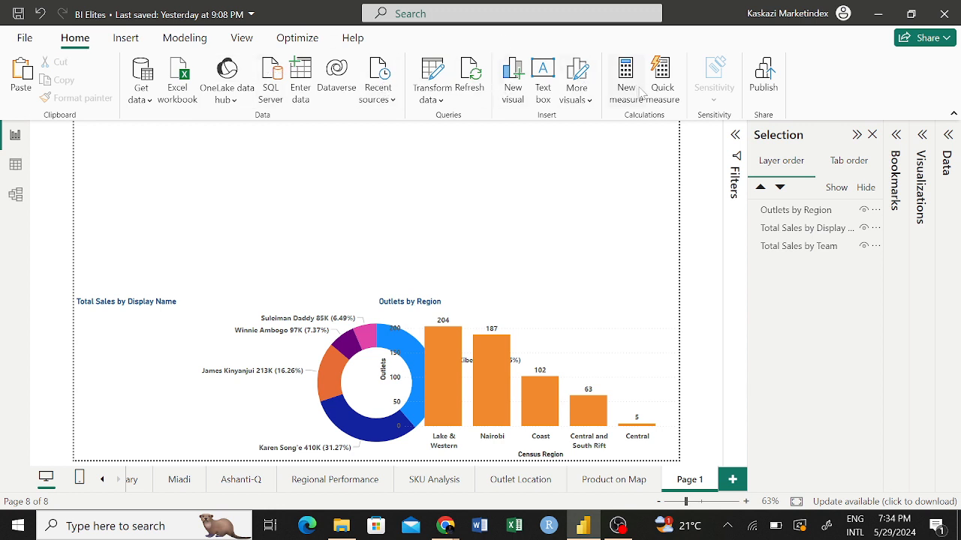
{"action": "left_click", "coordinate": [130, 39]}
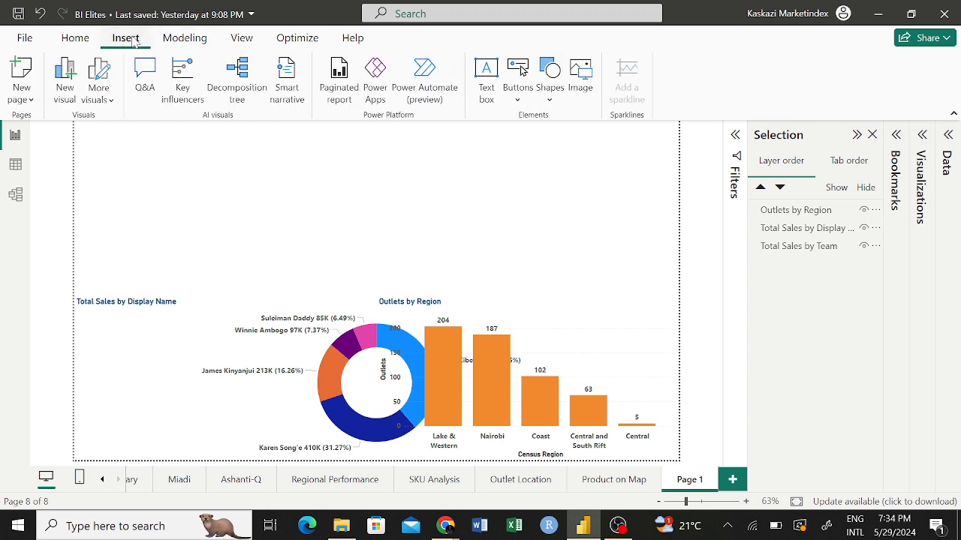
{"action": "left_click", "coordinate": [520, 96]}
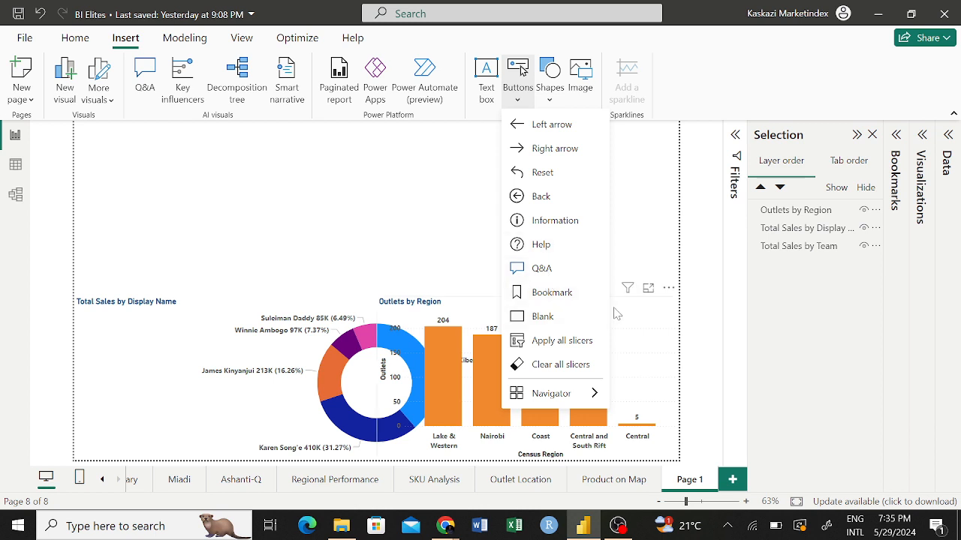
{"action": "left_click", "coordinate": [540, 318]}
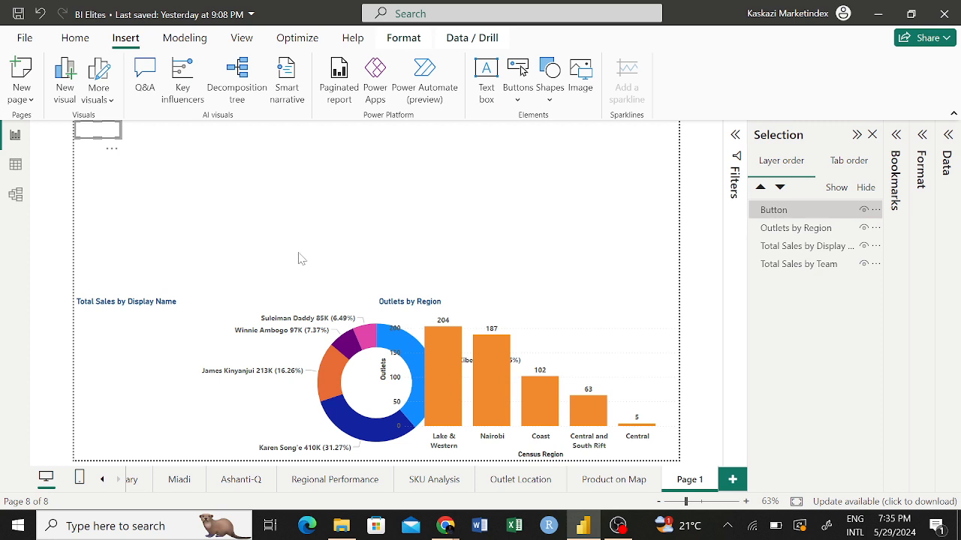
Step: Delete the Total Sales by Display Name, Total Sales by Team and Outlets by Region visuals from Page 1, keeping the blank button
{"action": "left_click", "coordinate": [232, 332]}
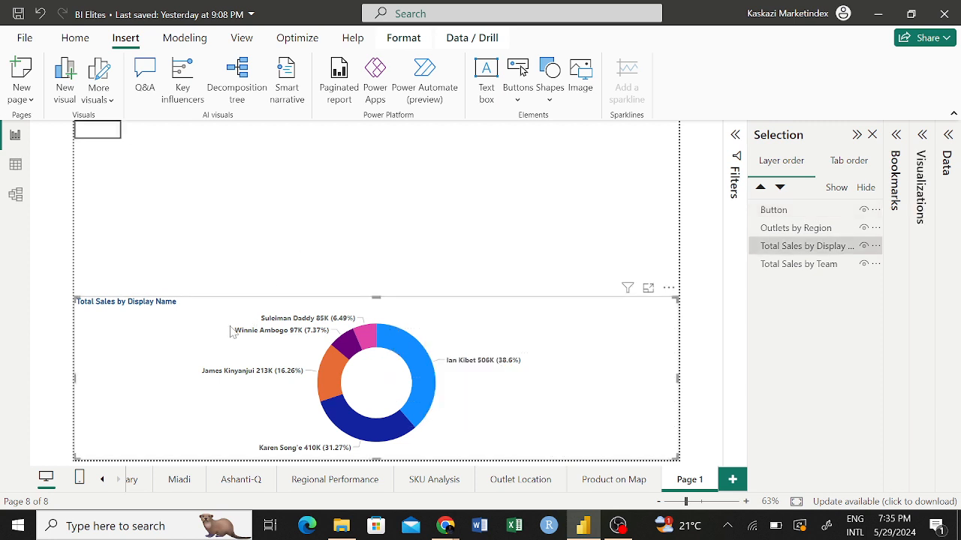
{"action": "key", "text": "Delete"}
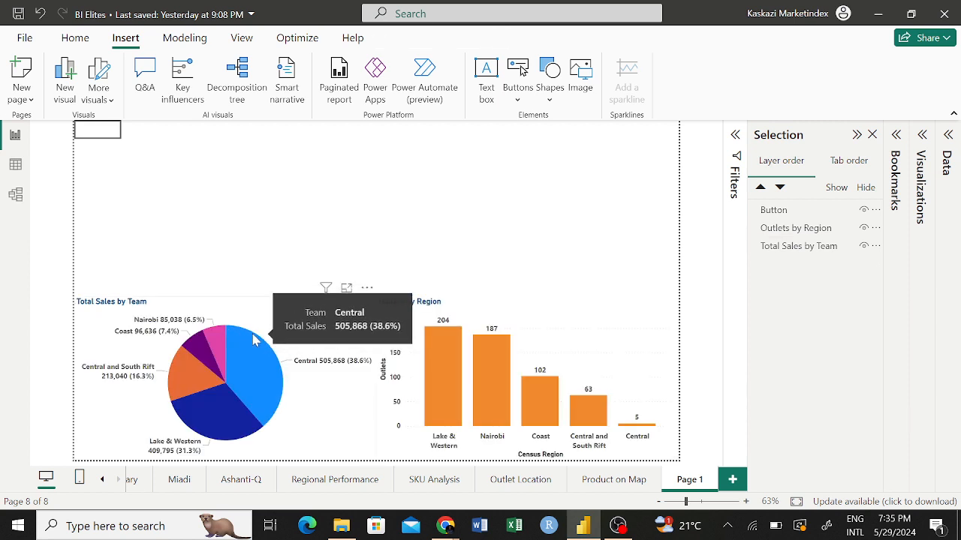
{"action": "left_click", "coordinate": [255, 332]}
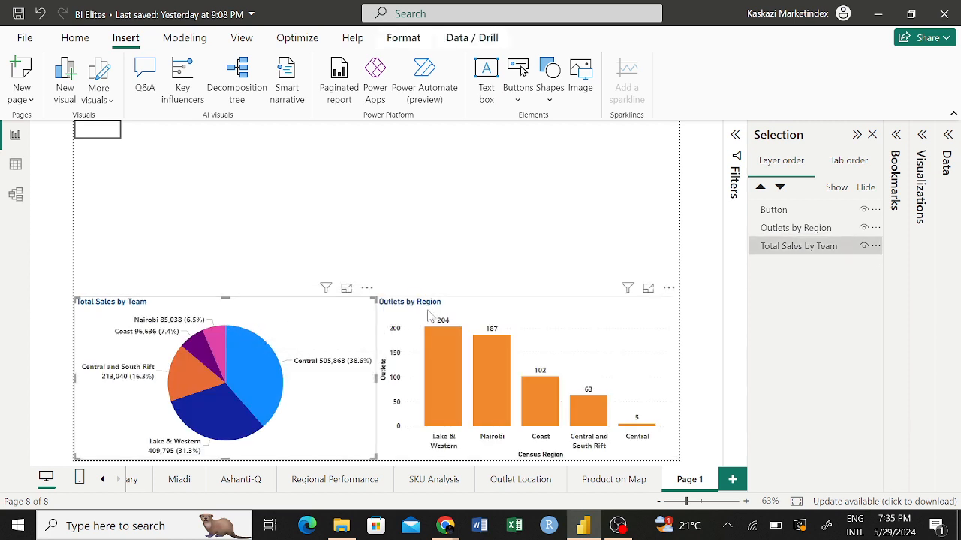
{"action": "left_click", "coordinate": [429, 315], "text": "ctrl"}
{"action": "key", "text": "Delete"}
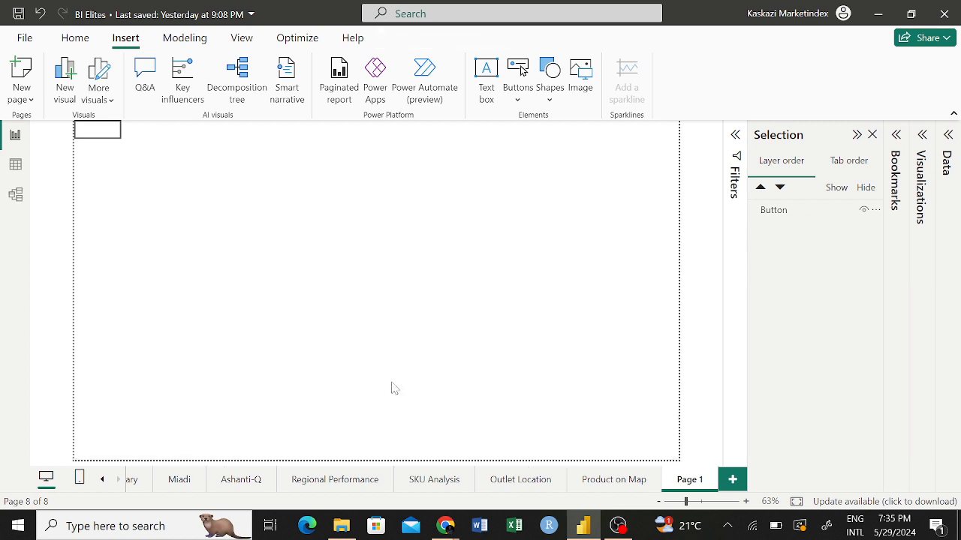
Step: Open the Summary page
{"action": "left_click", "coordinate": [104, 481]}
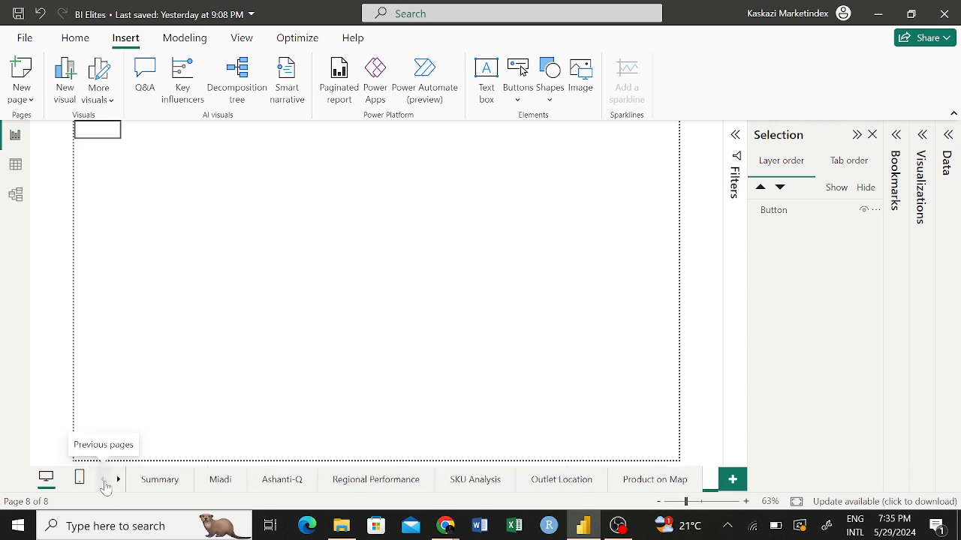
{"action": "left_click", "coordinate": [161, 481]}
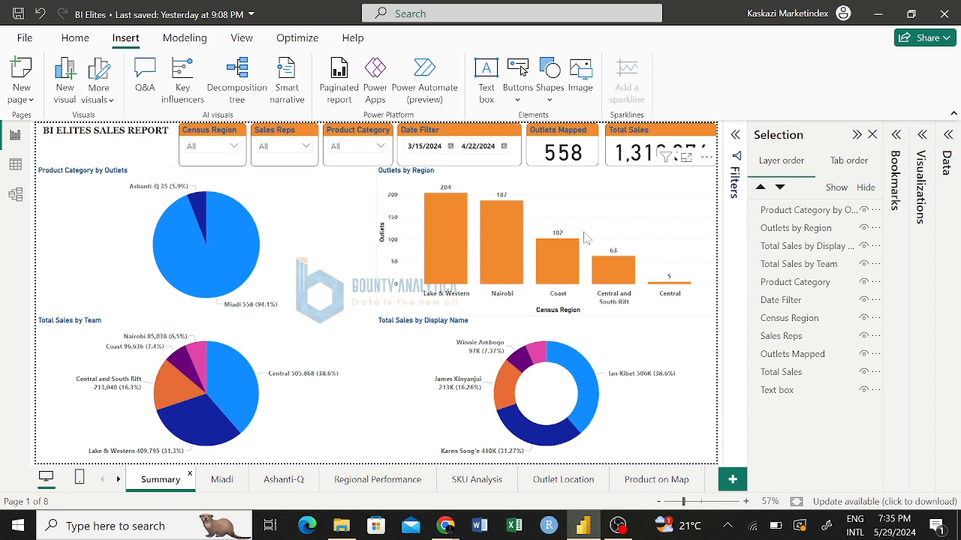
Step: Try overlaying the Outlets by Region chart on Total Sales by Team and stretching it across the page, and return it to its original place
{"action": "left_click_drag", "start_coordinate": [586, 237], "coordinate": [206, 488]}
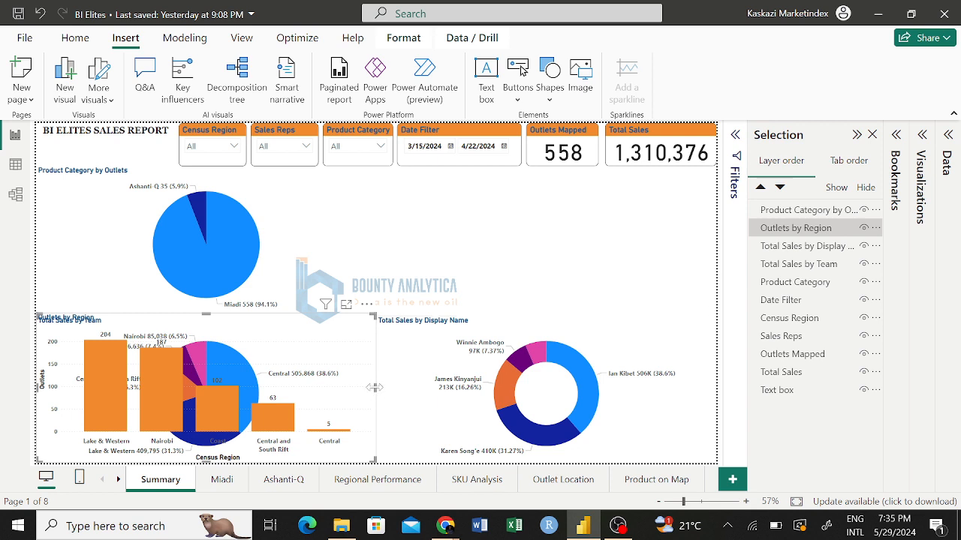
{"action": "left_click_drag", "start_coordinate": [375, 394], "coordinate": [706, 381]}
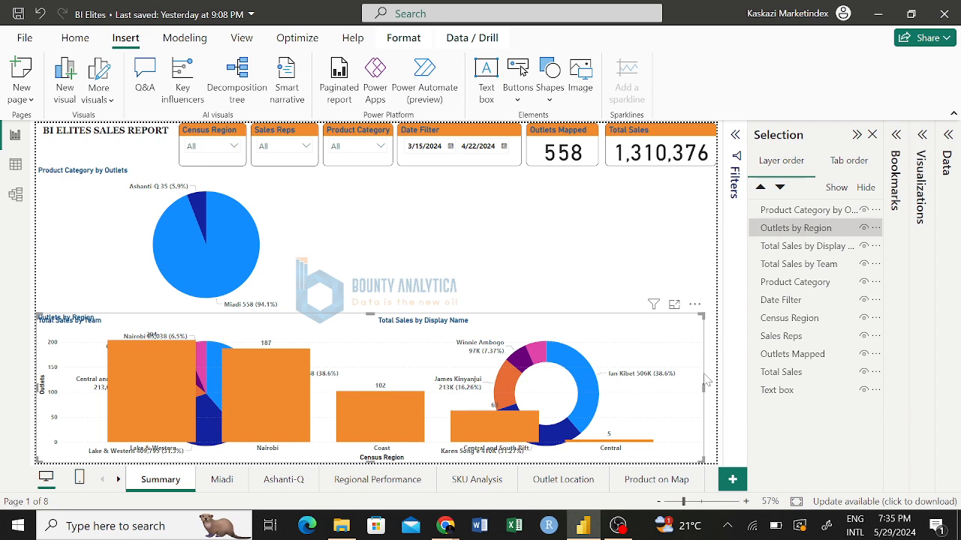
{"action": "key", "text": "ctrl+z"}
{"action": "key", "text": "ctrl+z"}
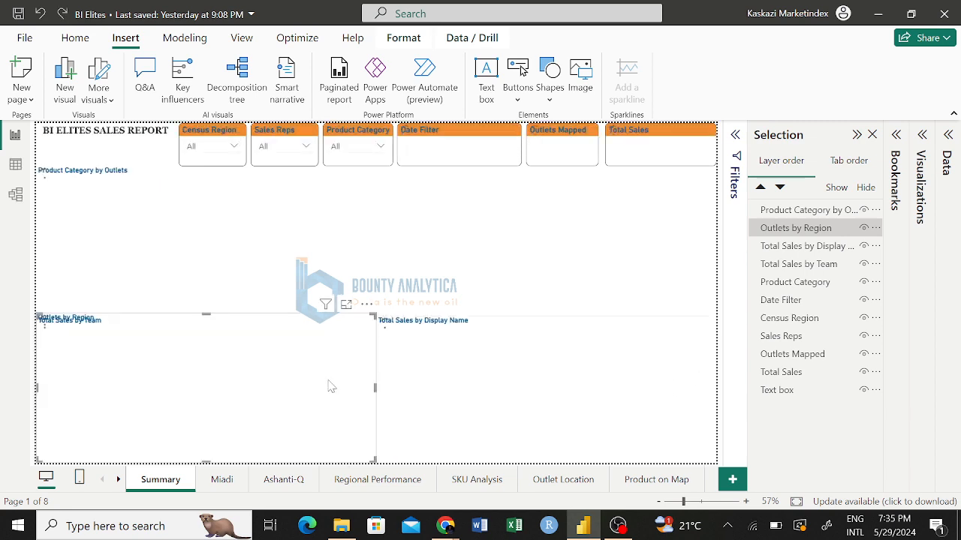
{"action": "left_click_drag", "start_coordinate": [318, 374], "coordinate": [758, 218]}
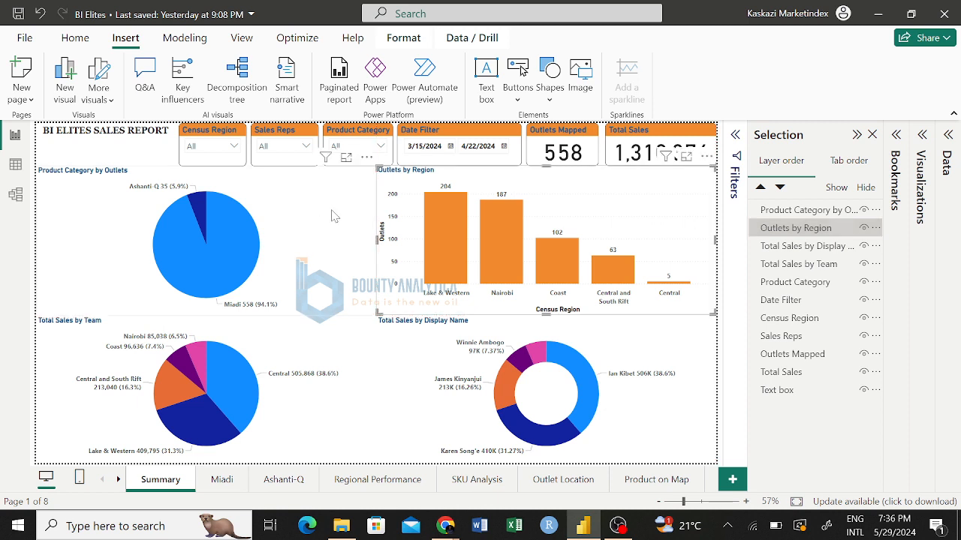
Step: Demonstrate overlapping visuals by moving Outlets by Region onto the Total Sales by Team pie and back to its own spot
{"action": "left_click", "coordinate": [160, 184]}
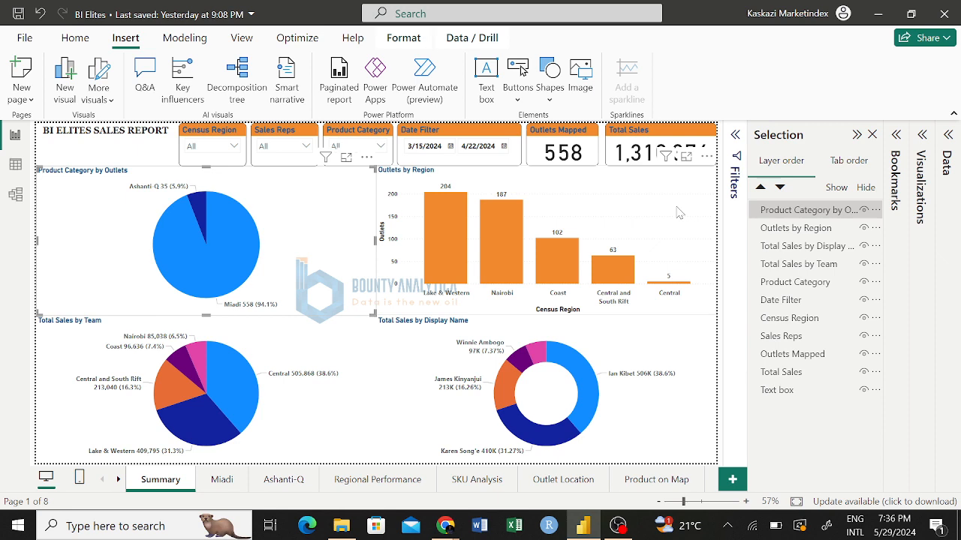
{"action": "left_click_drag", "start_coordinate": [638, 266], "coordinate": [331, 452]}
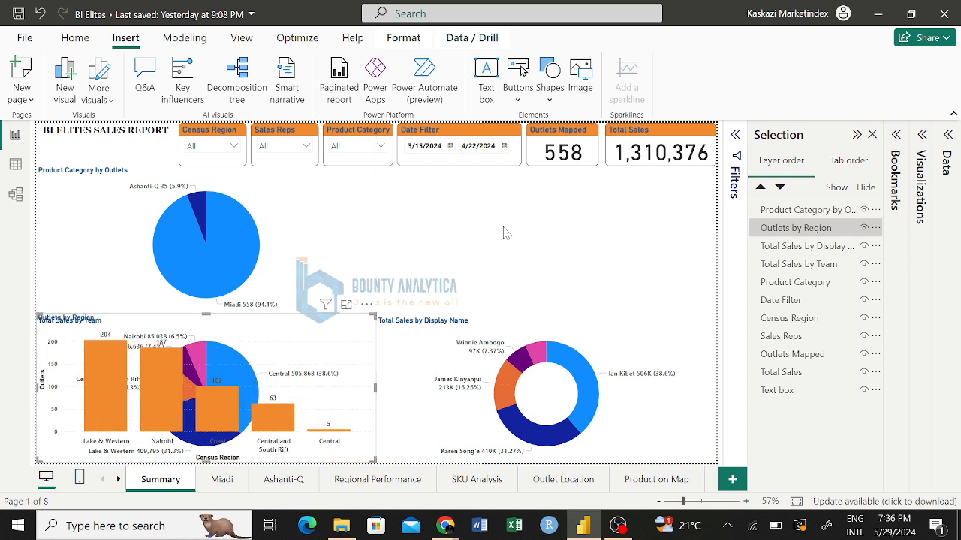
{"action": "left_click", "coordinate": [525, 208]}
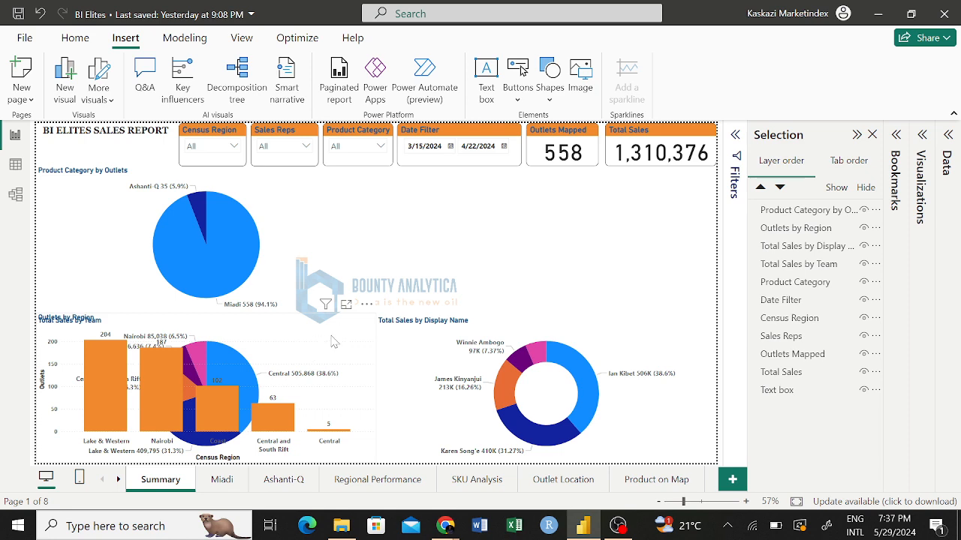
{"action": "left_click_drag", "start_coordinate": [338, 338], "coordinate": [673, 209]}
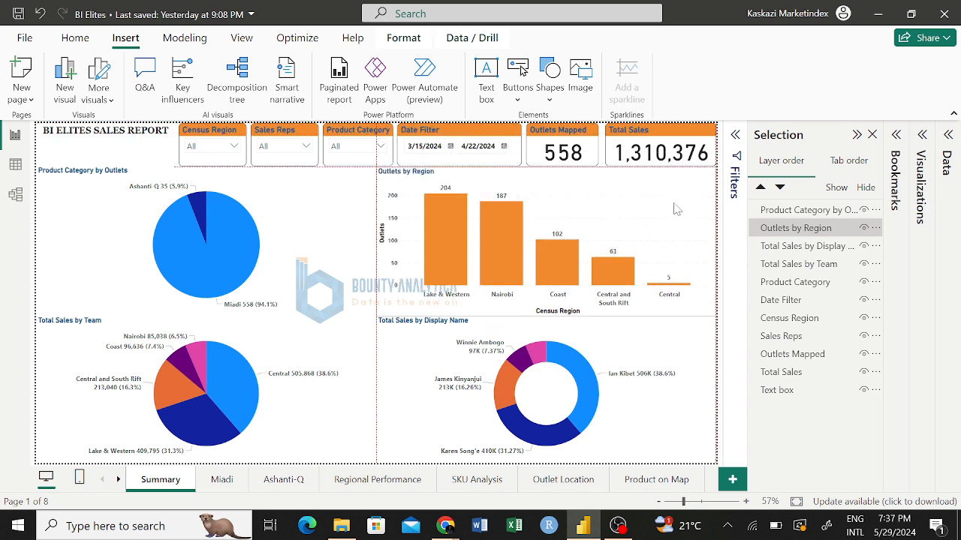
Step: Copy the Outlets by Region, Total Sales by Team and Total Sales by Display Name visuals from Summary and paste them into Page 1
{"action": "left_click_drag", "start_coordinate": [694, 207], "coordinate": [695, 206]}
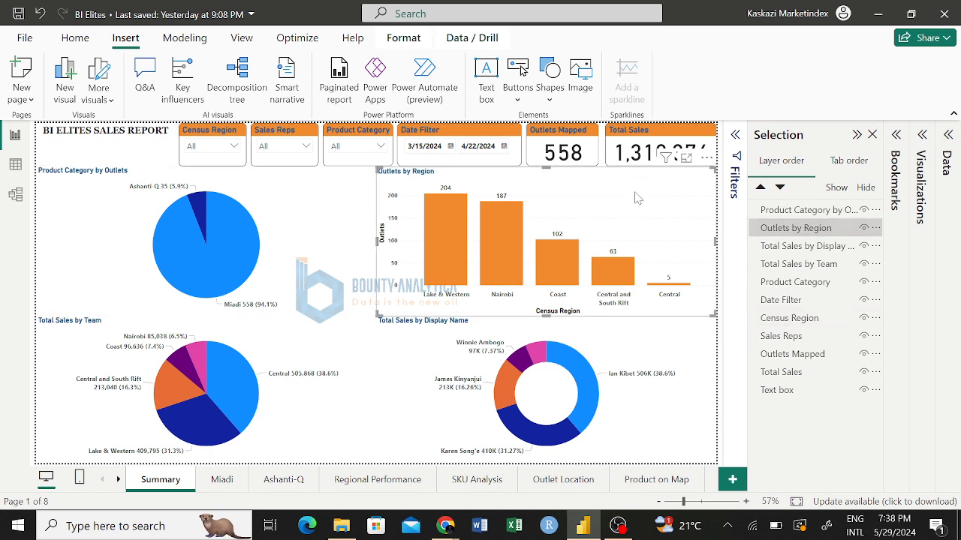
{"action": "left_click", "coordinate": [320, 398], "text": "ctrl"}
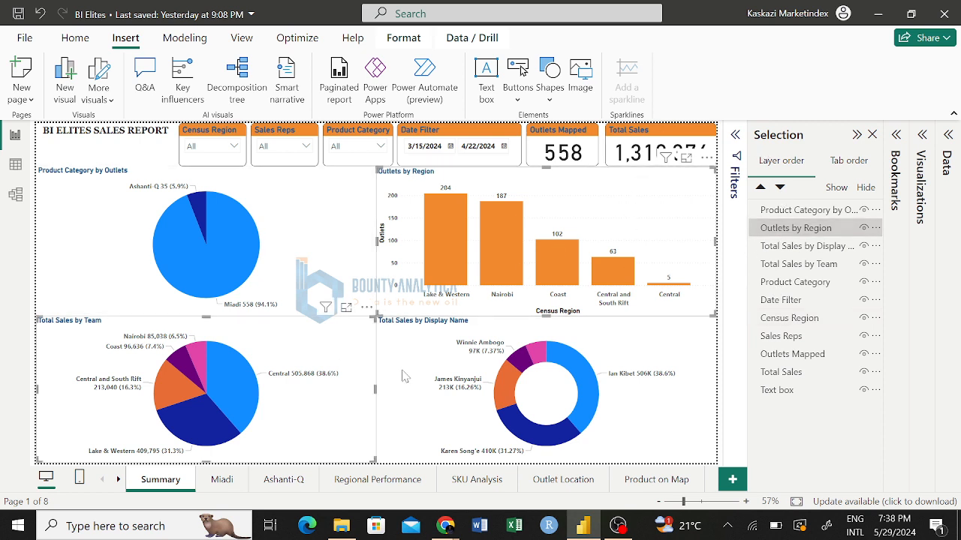
{"action": "left_click", "coordinate": [403, 377], "text": "ctrl"}
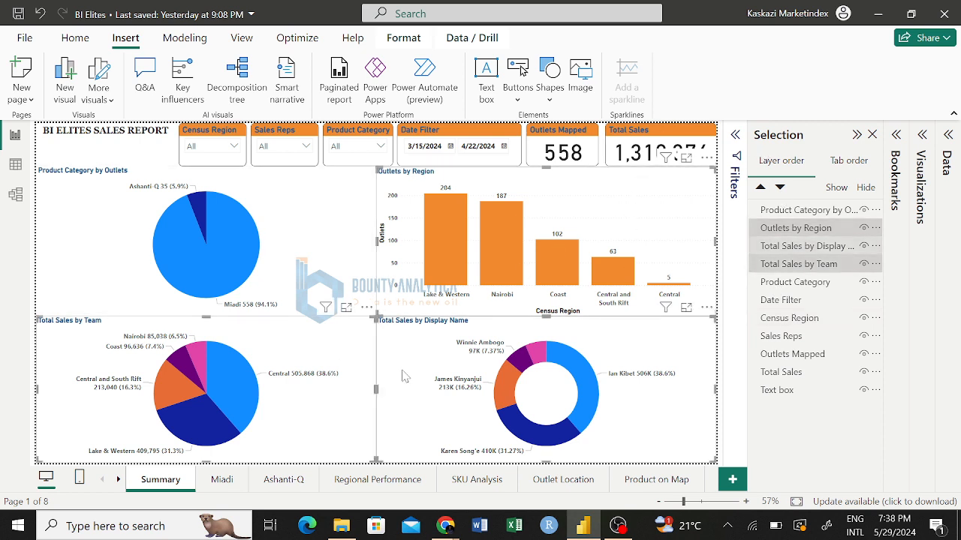
{"action": "left_click", "coordinate": [118, 480]}
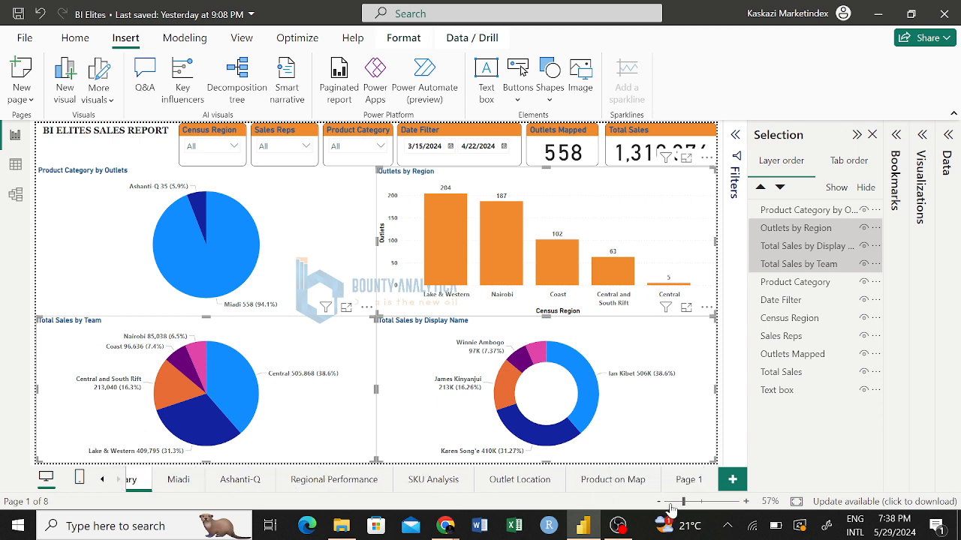
{"action": "left_click", "coordinate": [685, 482]}
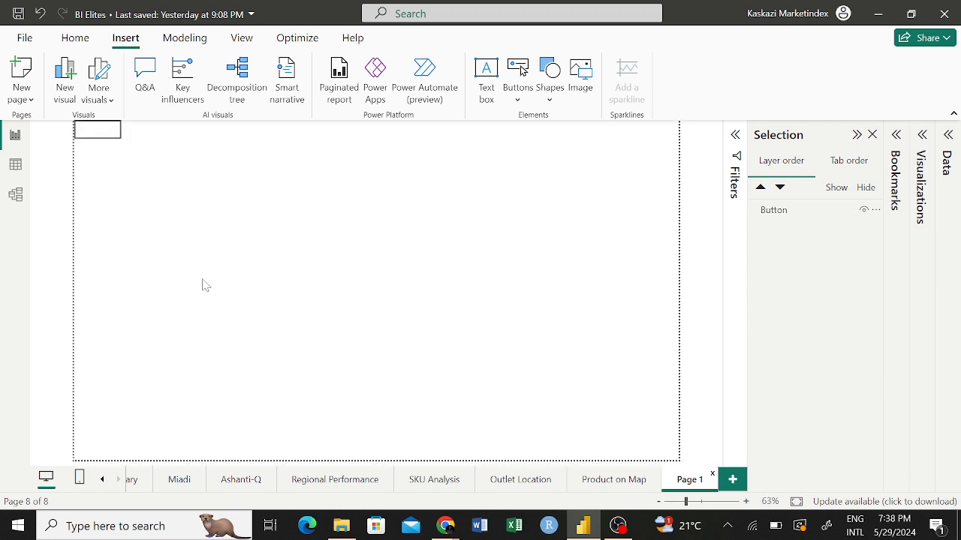
{"action": "key", "text": "ctrl+v"}
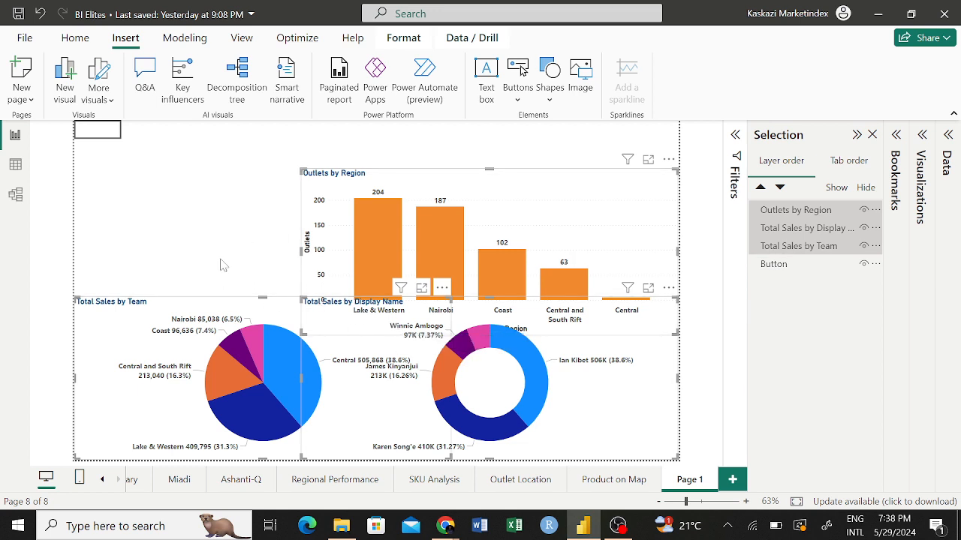
{"action": "left_click", "coordinate": [222, 271]}
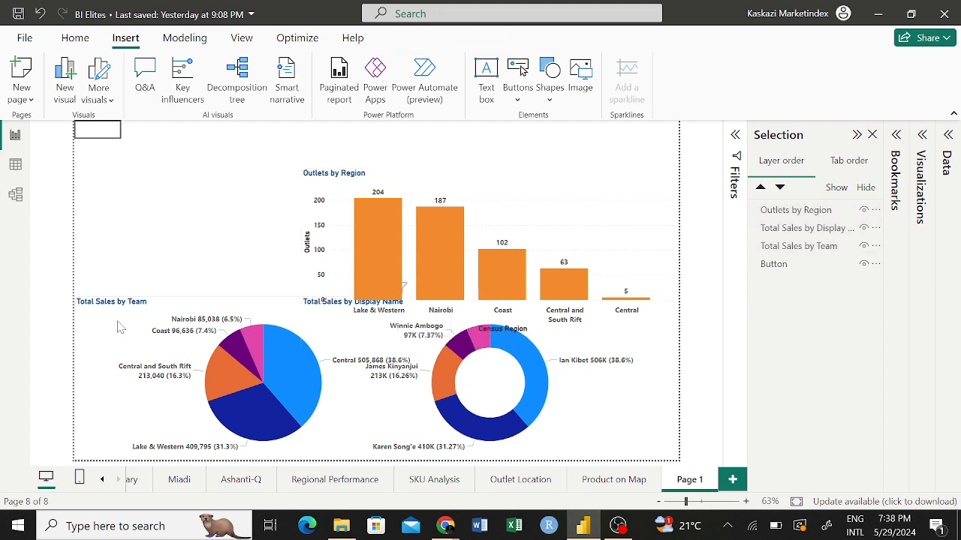
Step: Select the Total Sales by Team pie chart and collapse the Selection pane
{"action": "left_click", "coordinate": [117, 327]}
{"action": "left_click", "coordinate": [856, 134]}
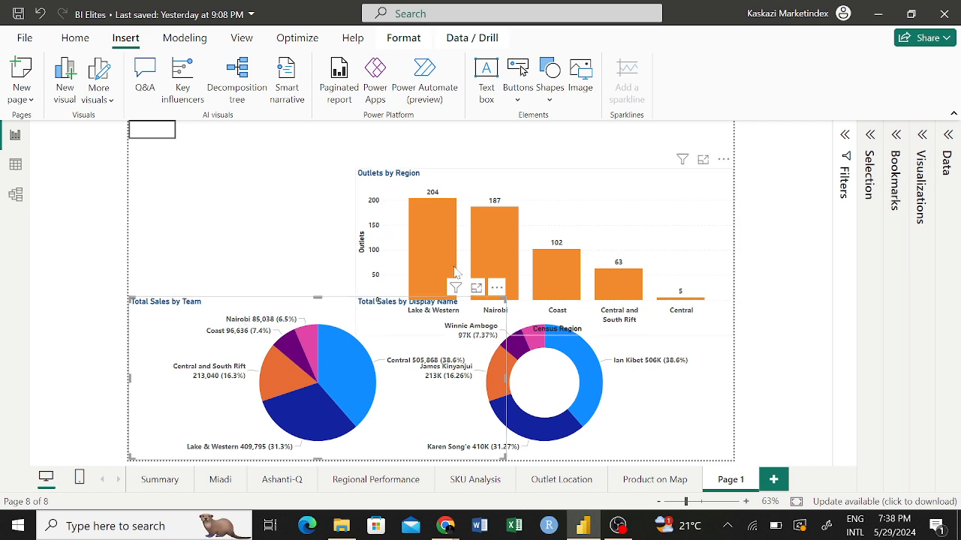
{"action": "left_click", "coordinate": [497, 289]}
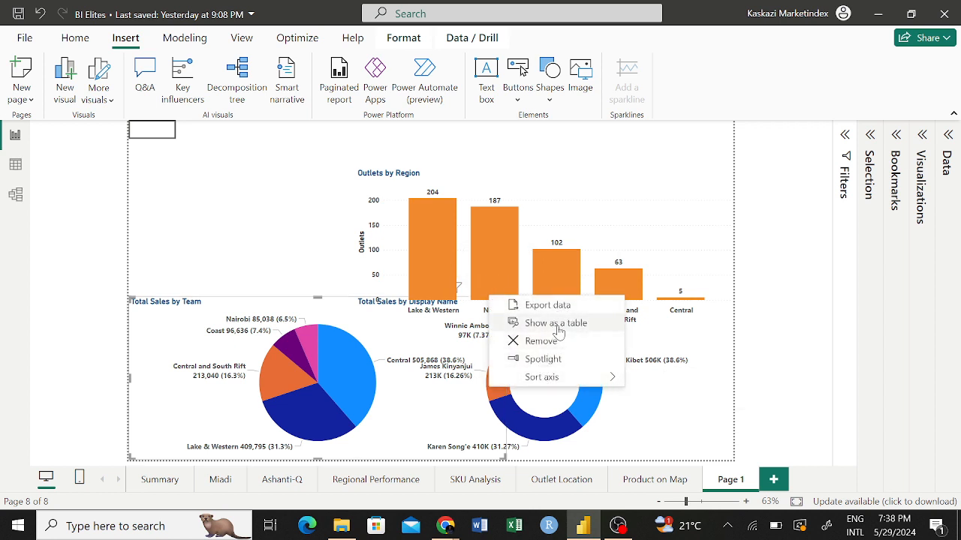
{"action": "left_click", "coordinate": [266, 254]}
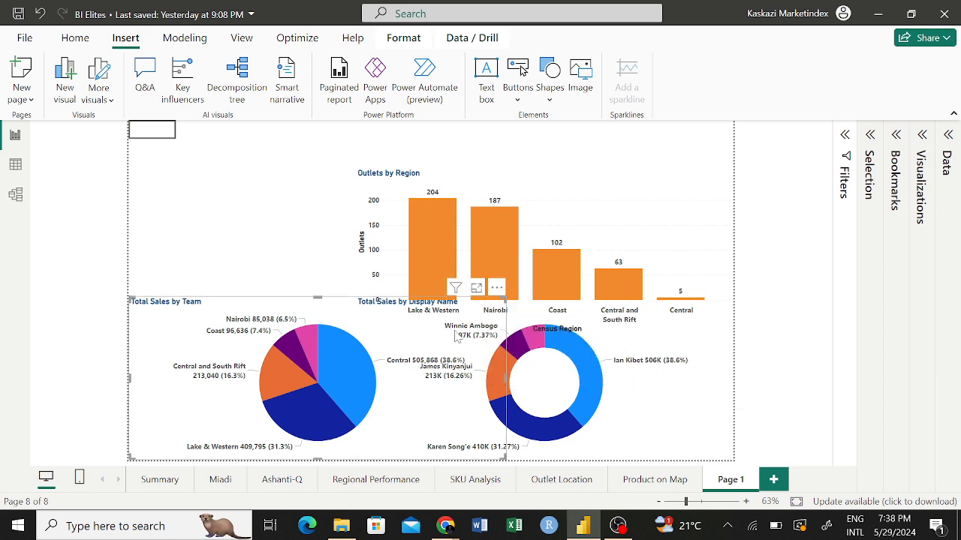
{"action": "left_click", "coordinate": [497, 288]}
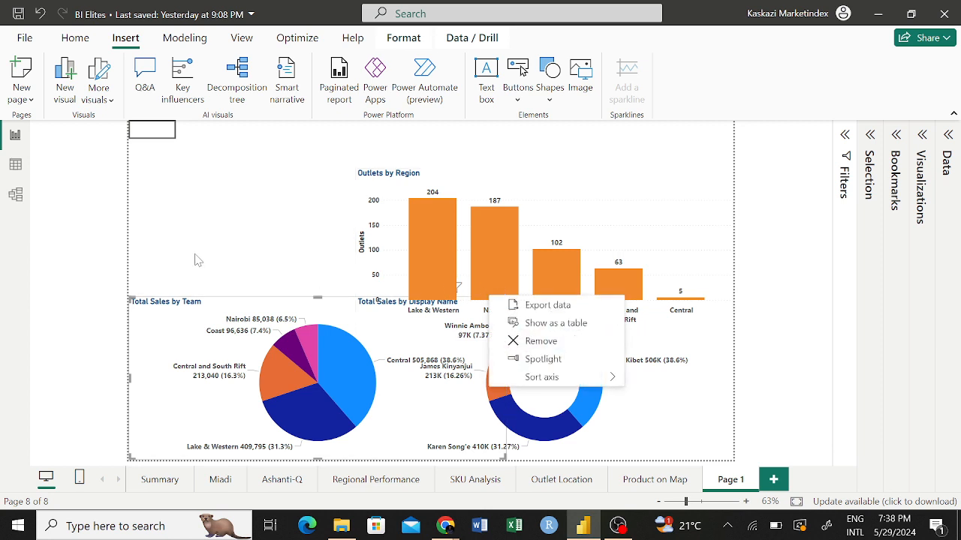
{"action": "left_click", "coordinate": [199, 260]}
Step: Narrow the Total Sales by Team visual and move the Total Sales by Display Name donut to the page's upper-left area
{"action": "left_click_drag", "start_coordinate": [502, 378], "coordinate": [412, 400]}
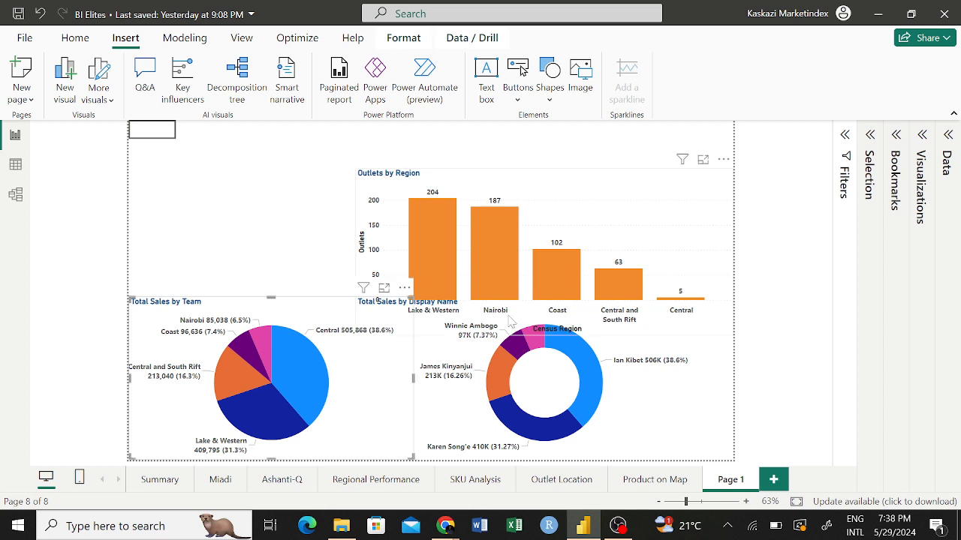
{"action": "left_click", "coordinate": [650, 421]}
{"action": "left_click_drag", "start_coordinate": [650, 421], "coordinate": [423, 244]}
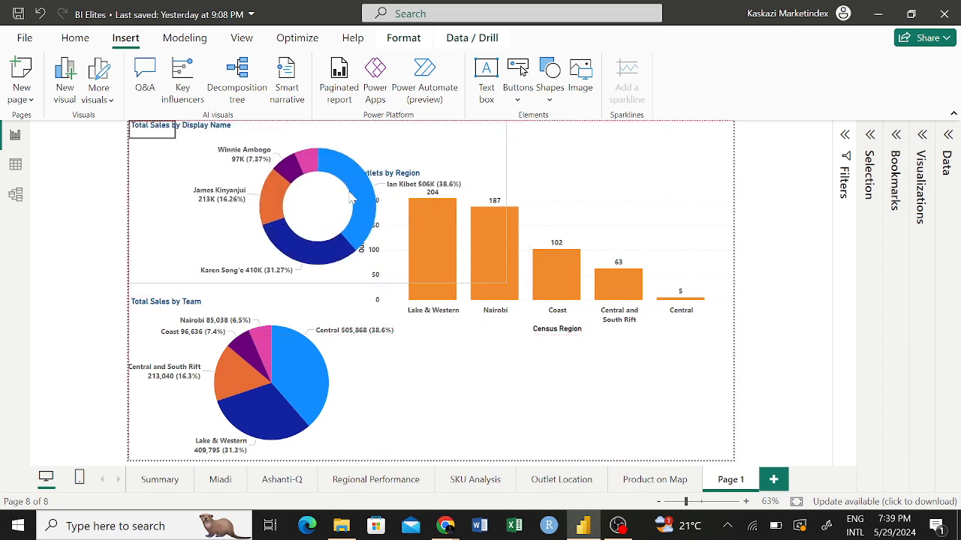
Step: Move Outlets by Region to the page's lower-right corner, narrow it from its left edge, and widen Total Sales by Team to meet it
{"action": "left_click_drag", "start_coordinate": [669, 327], "coordinate": [674, 384]}
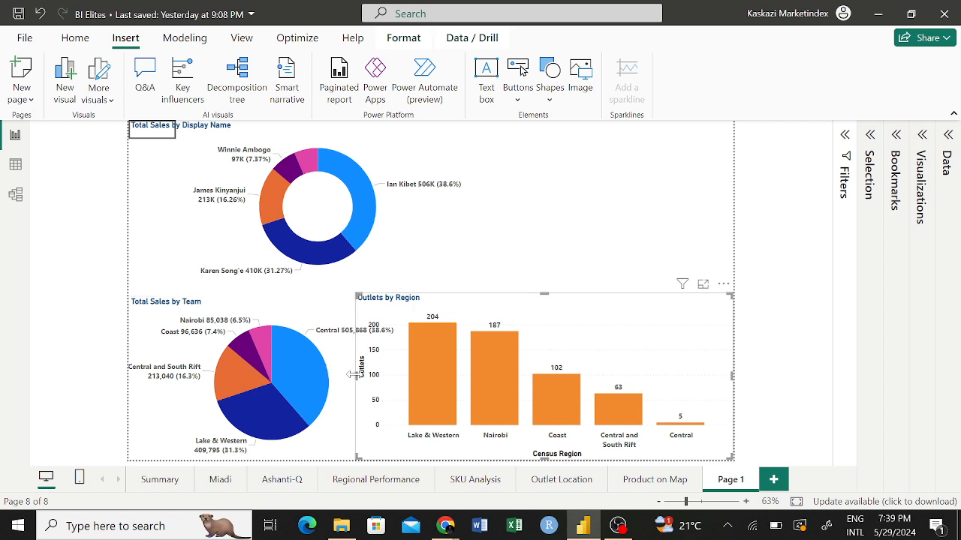
{"action": "left_click_drag", "start_coordinate": [353, 381], "coordinate": [430, 381]}
{"action": "left_click", "coordinate": [390, 386]}
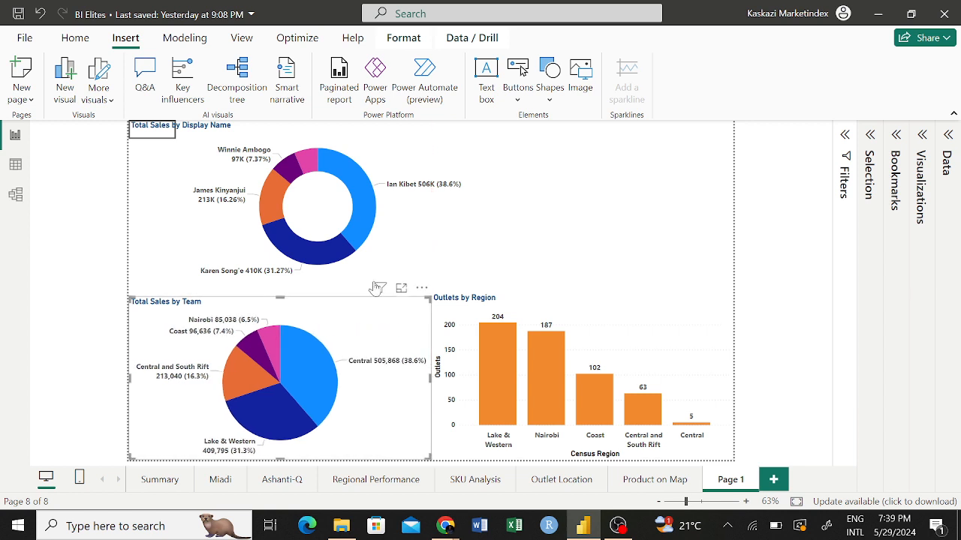
Step: Stretch the donut visual to full page width over the two lower charts, and bring up the pane display options
{"action": "left_click_drag", "start_coordinate": [386, 192], "coordinate": [512, 385]}
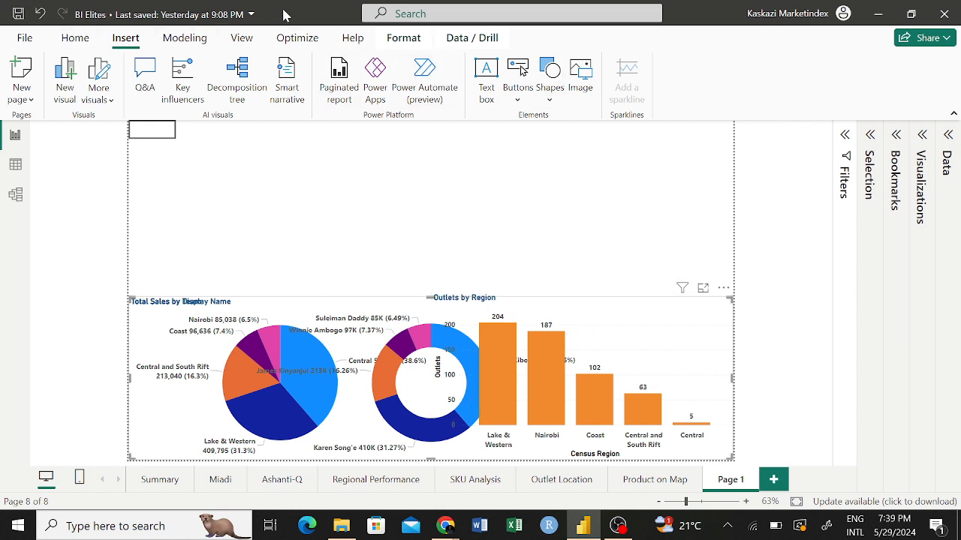
{"action": "left_click", "coordinate": [251, 38]}
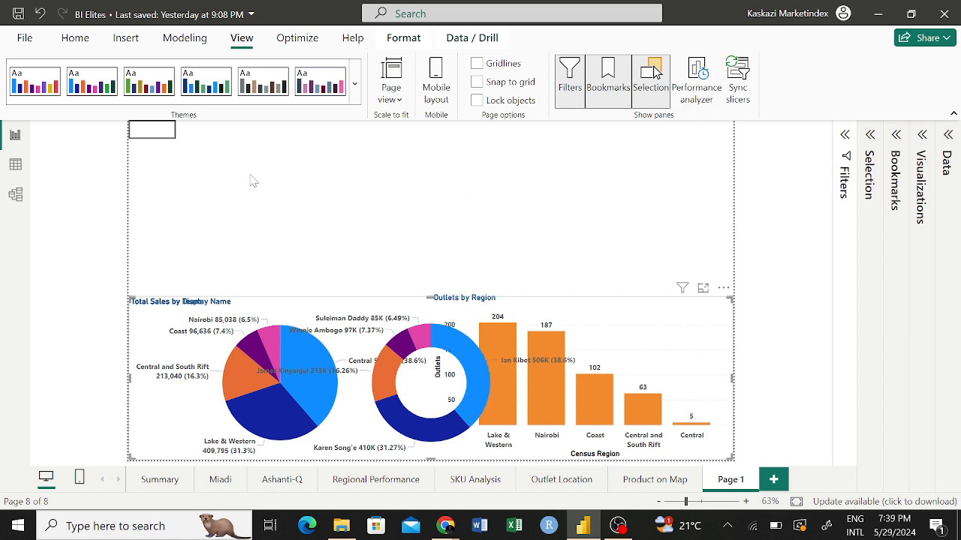
{"action": "left_click", "coordinate": [403, 38]}
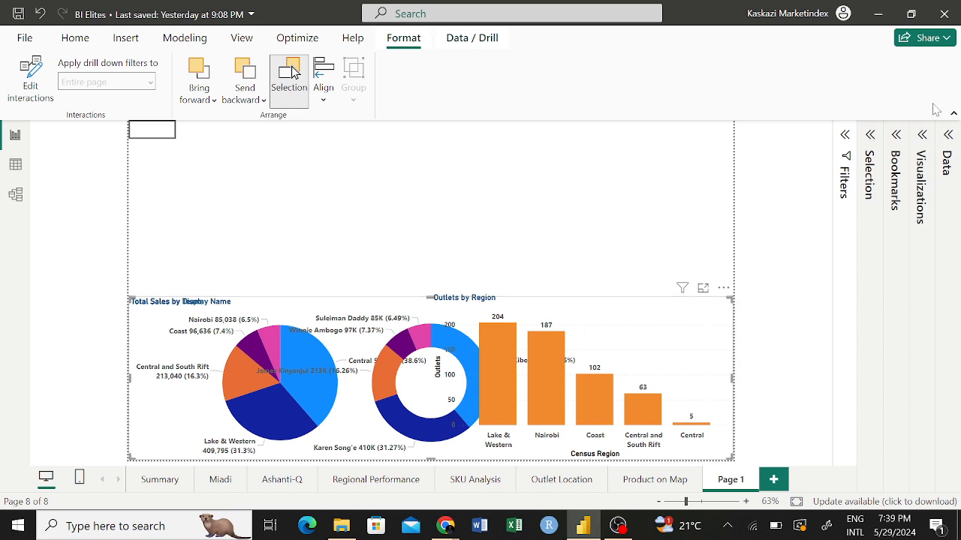
{"action": "left_click", "coordinate": [898, 138]}
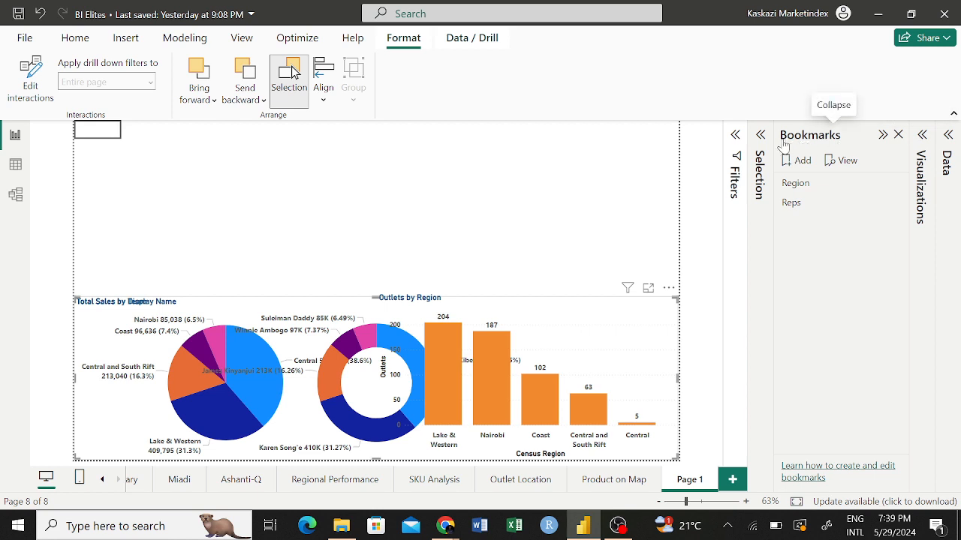
{"action": "left_click", "coordinate": [760, 141]}
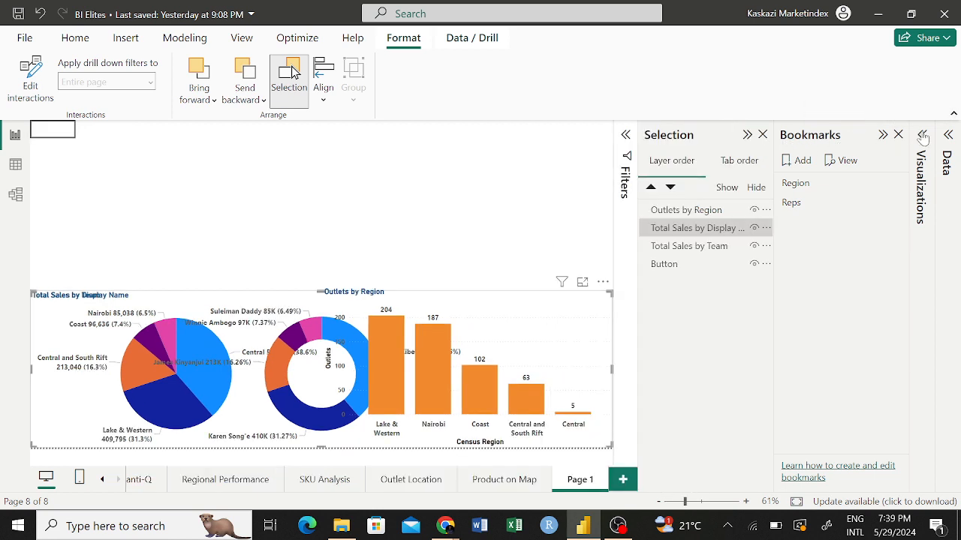
{"action": "left_click", "coordinate": [746, 135]}
{"action": "left_click", "coordinate": [884, 138]}
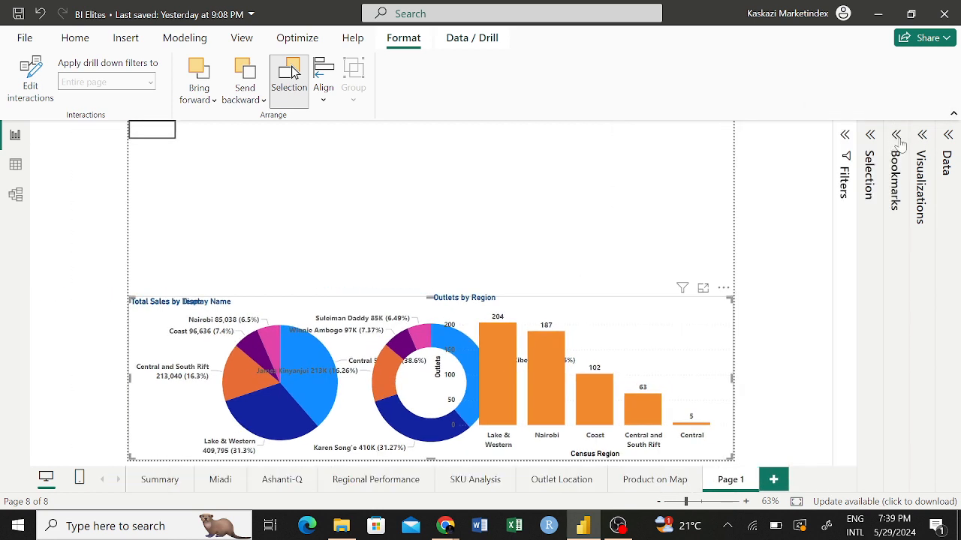
Step: Set the background transparency of the Total Sales by Display Name donut to 0% so it hides the pie chart behind it
{"action": "left_click", "coordinate": [918, 142]}
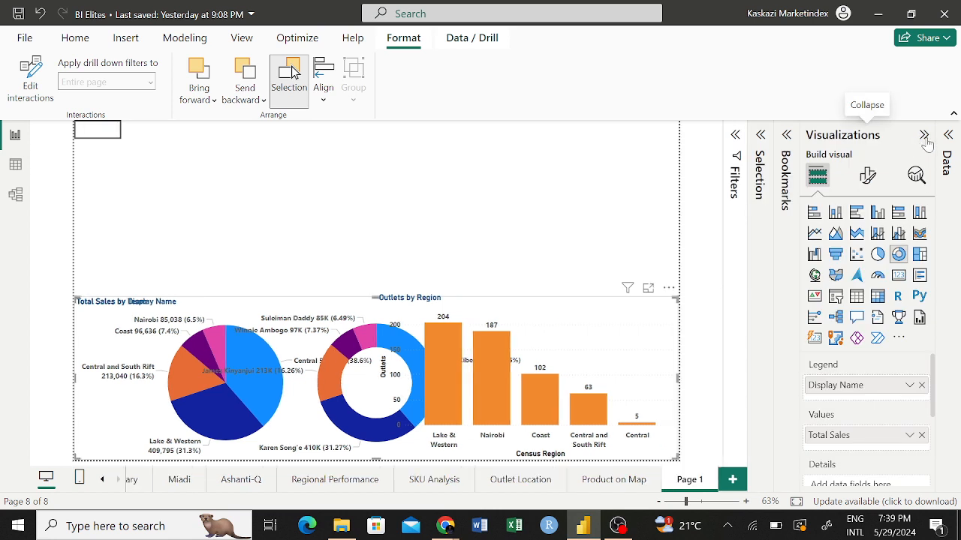
{"action": "left_click", "coordinate": [868, 189]}
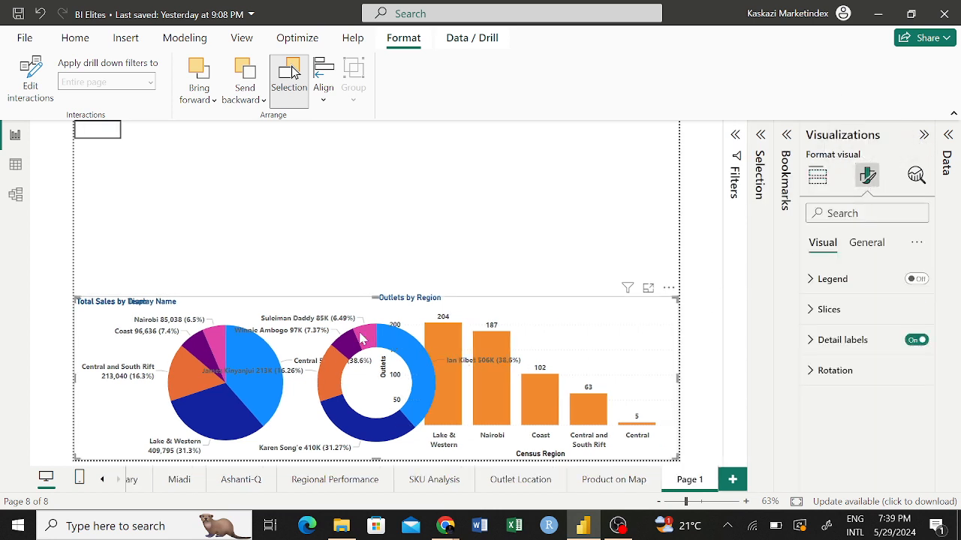
{"action": "left_click", "coordinate": [868, 242]}
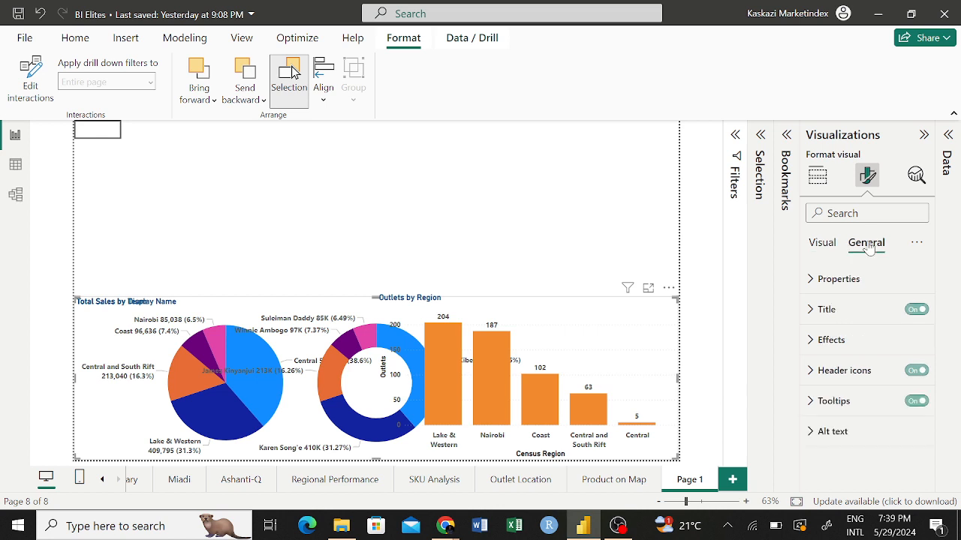
{"action": "left_click", "coordinate": [826, 309]}
{"action": "scroll", "coordinate": [845, 452], "scroll_direction": "down", "scroll_amount": 3}
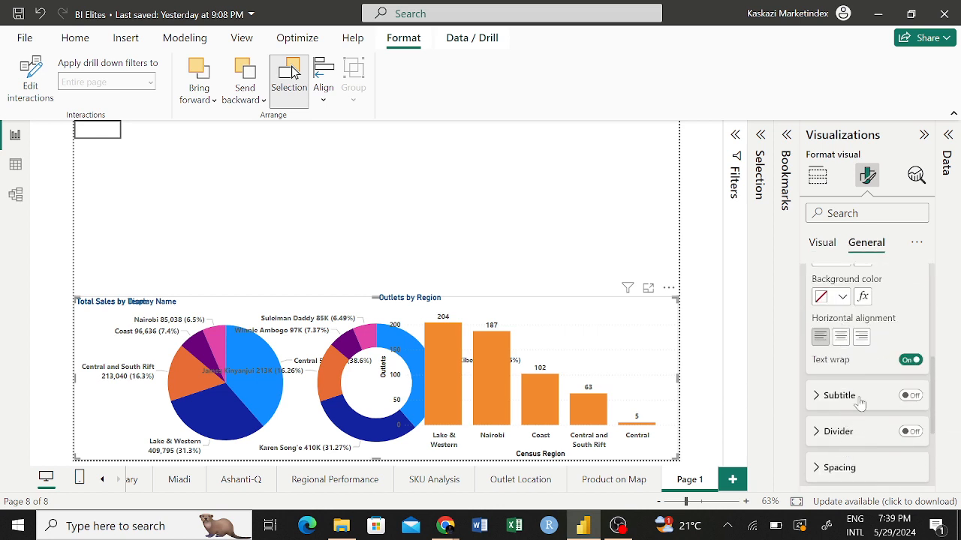
{"action": "scroll", "coordinate": [863, 316], "scroll_direction": "up", "scroll_amount": 3}
{"action": "scroll", "coordinate": [833, 368], "scroll_direction": "down", "scroll_amount": 1}
{"action": "scroll", "coordinate": [827, 383], "scroll_direction": "down", "scroll_amount": 5}
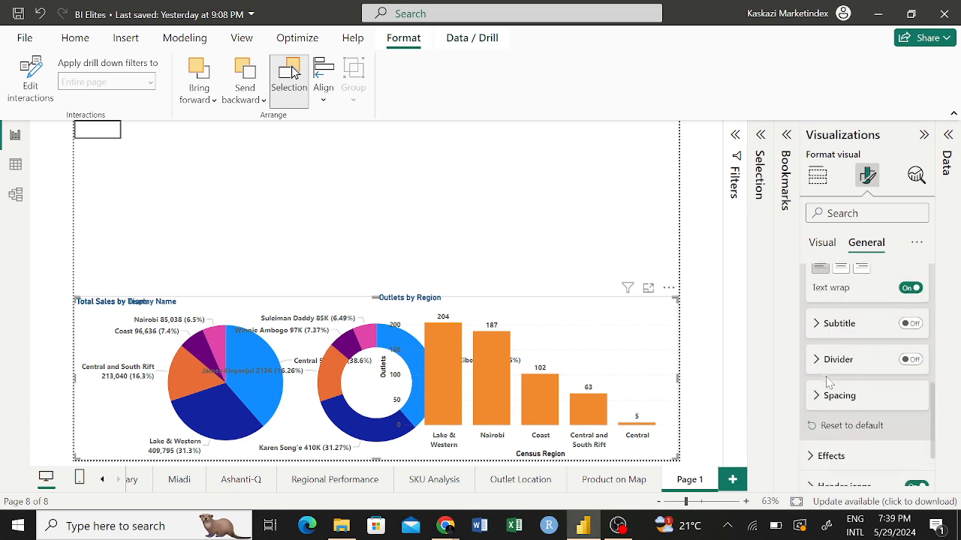
{"action": "left_click", "coordinate": [826, 384]}
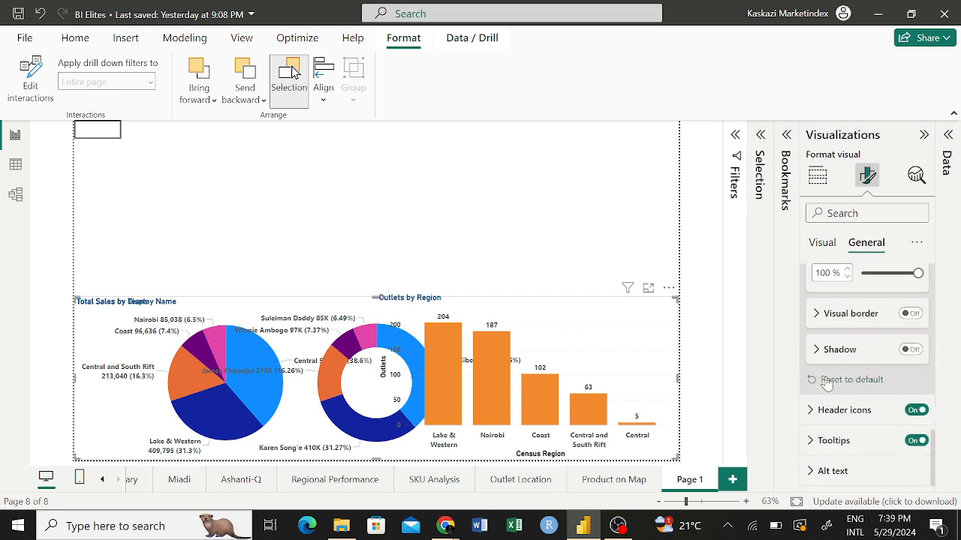
{"action": "left_click_drag", "start_coordinate": [868, 278], "coordinate": [860, 278]}
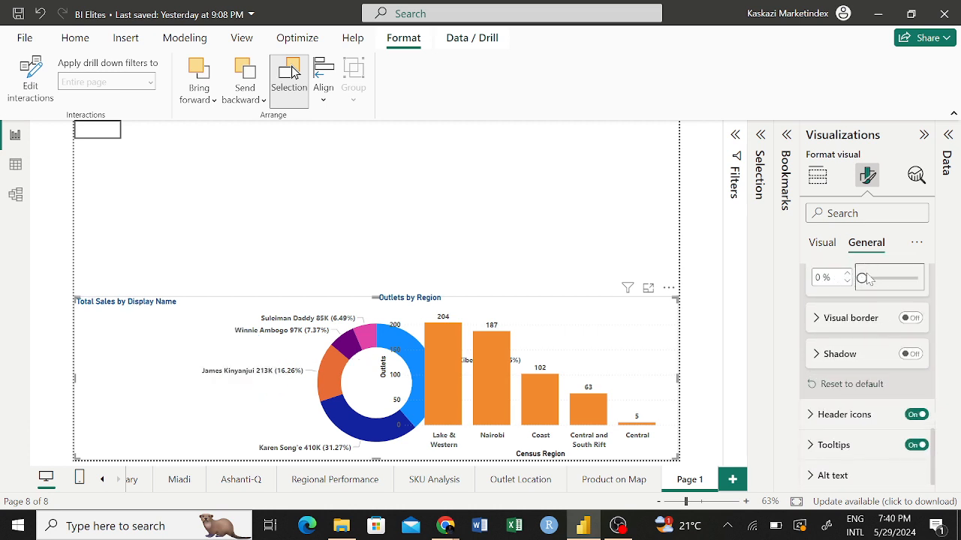
{"action": "left_click", "coordinate": [383, 207]}
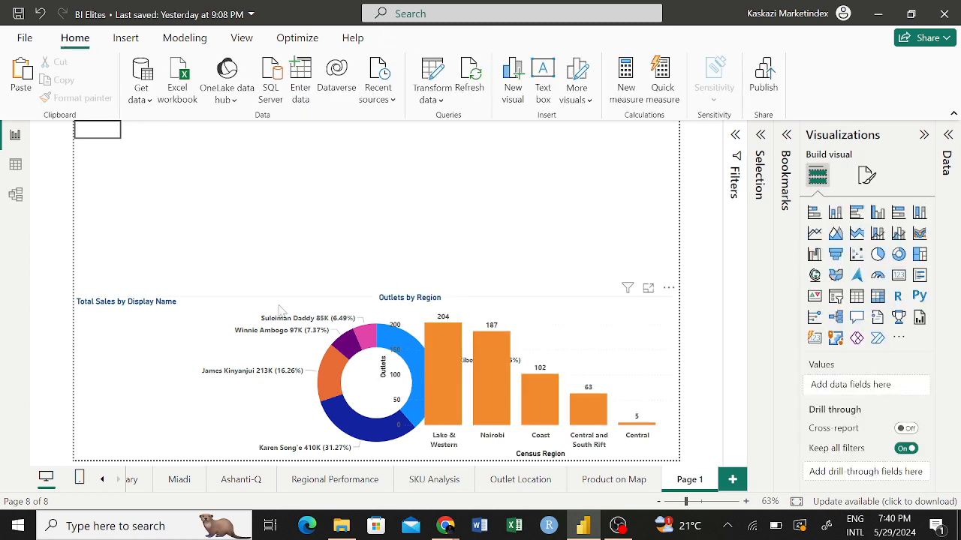
Step: Extend the donut visual's upper edge slightly so that it fully covers the Outlets by Region title
{"action": "left_click", "coordinate": [678, 302]}
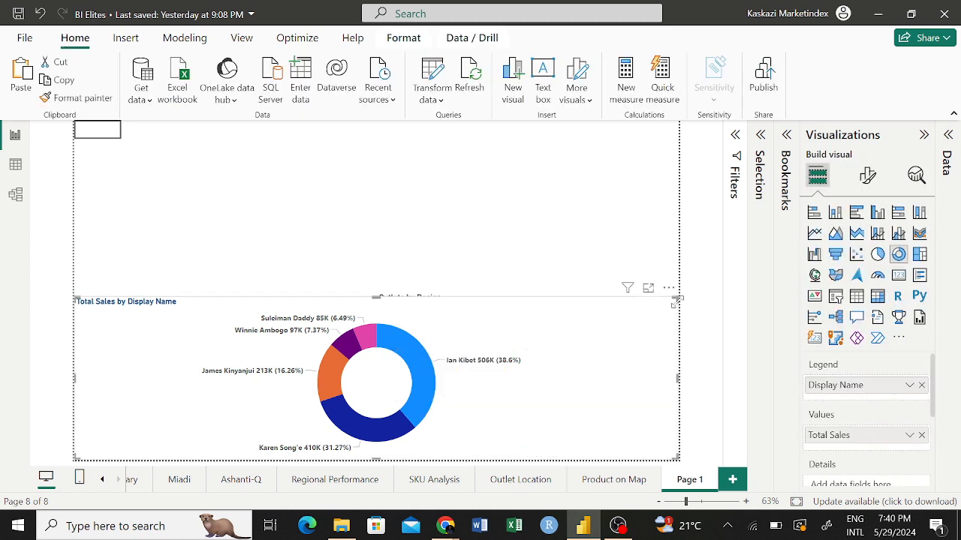
{"action": "left_click_drag", "start_coordinate": [677, 302], "coordinate": [678, 296]}
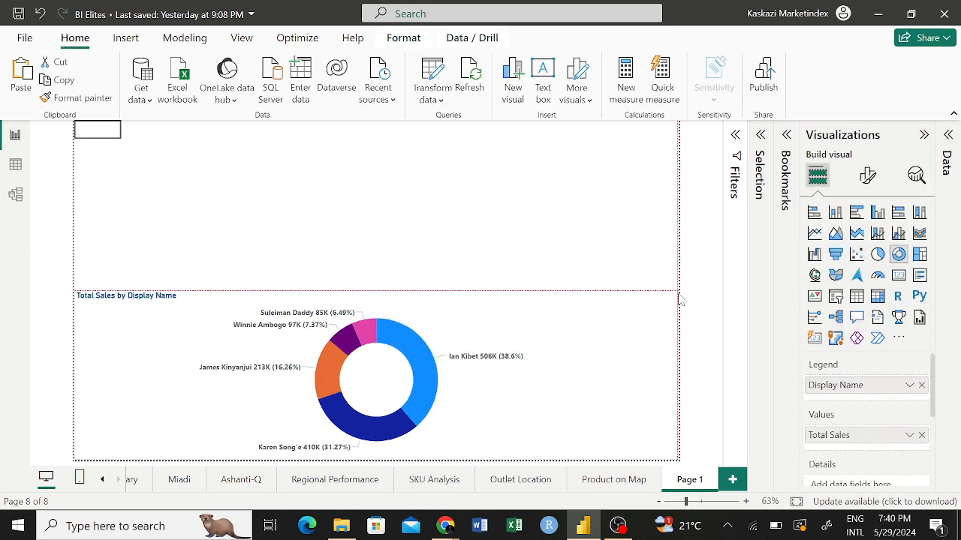
{"action": "left_click", "coordinate": [355, 176]}
Step: Move the blank button away from the page corner, duplicate it, and place the copy beside it in the same row
{"action": "left_click_drag", "start_coordinate": [96, 134], "coordinate": [116, 172]}
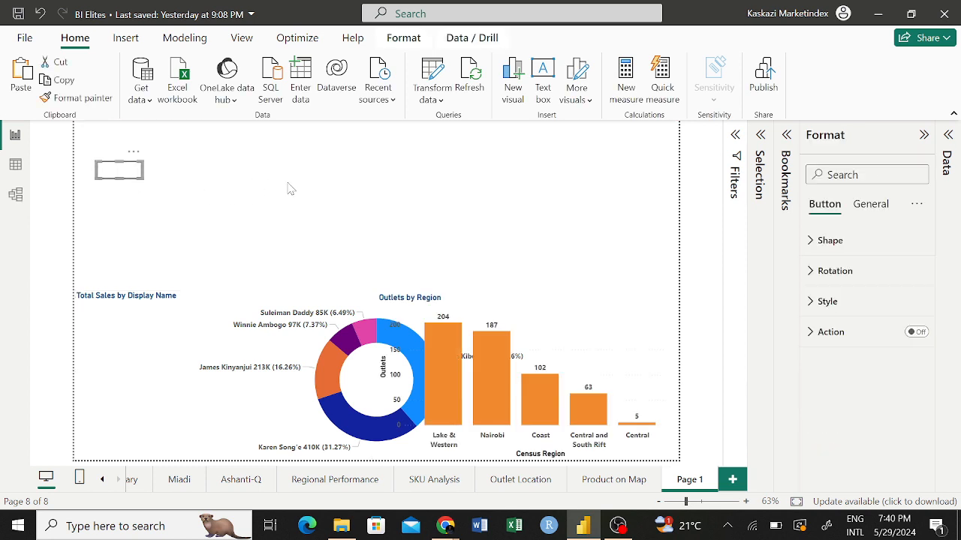
{"action": "key", "text": "ctrl+v"}
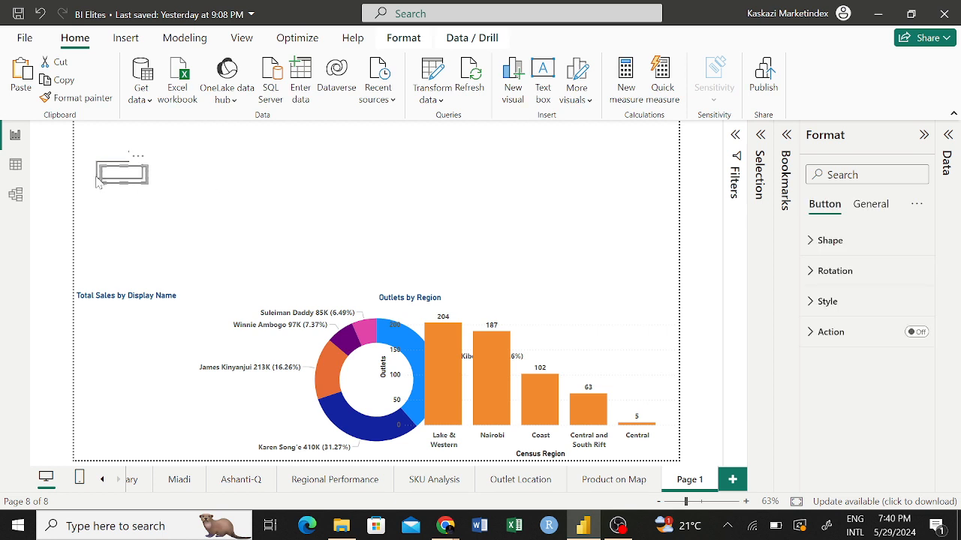
{"action": "left_click_drag", "start_coordinate": [112, 177], "coordinate": [188, 178]}
Step: Turn on text for the first blank button and label it Region
{"action": "left_click", "coordinate": [135, 174]}
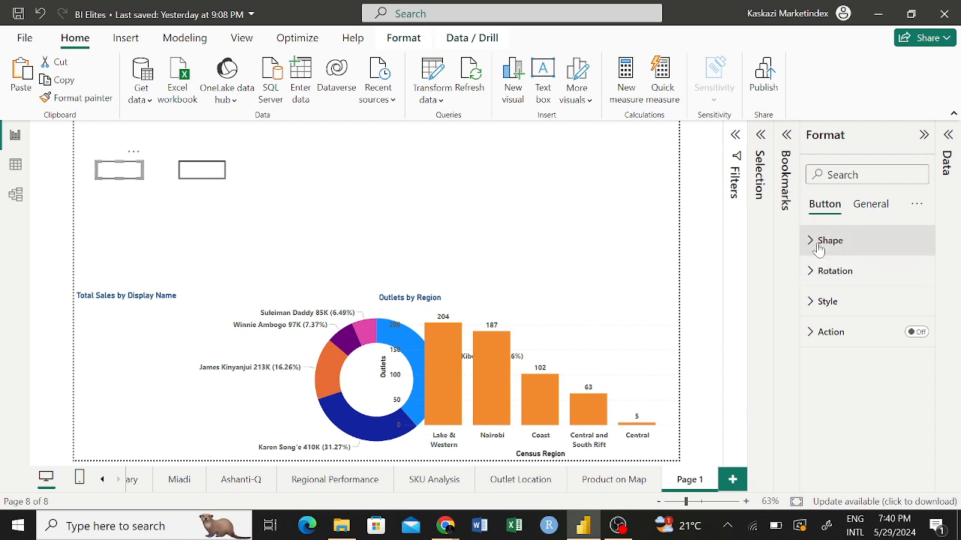
{"action": "left_click", "coordinate": [825, 302]}
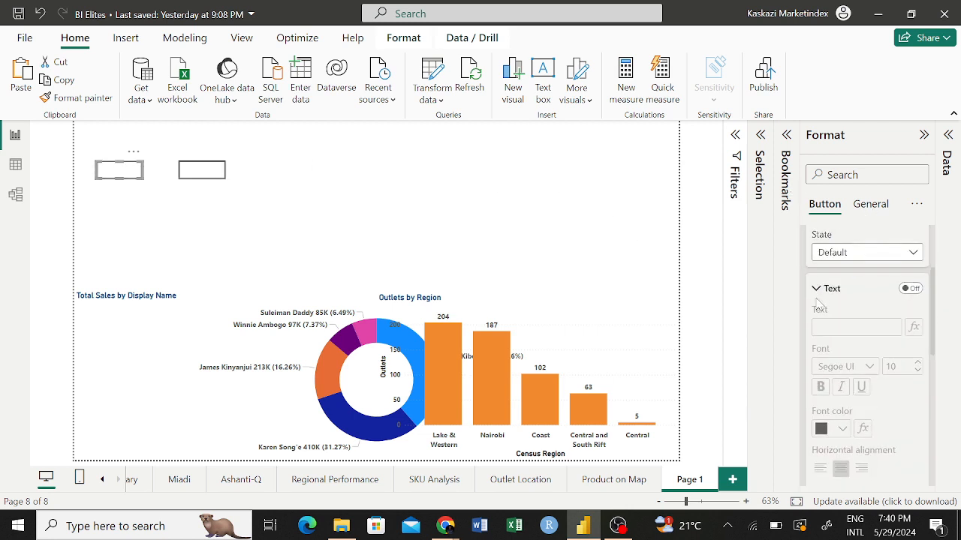
{"action": "left_click", "coordinate": [910, 288]}
{"action": "left_click", "coordinate": [818, 327]}
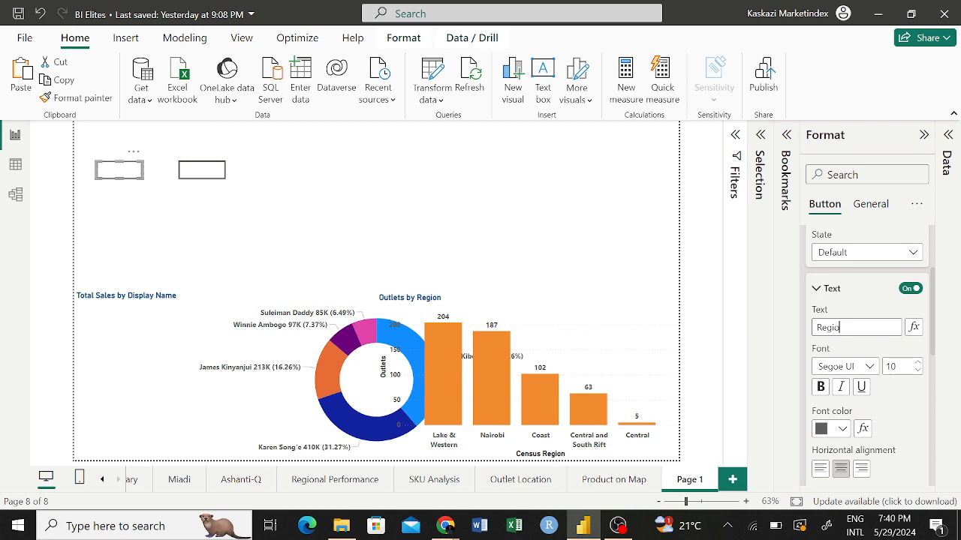
{"action": "key", "text": "BackSpace"}
{"action": "key", "text": "BackSpace"}
{"action": "key", "text": "BackSpace"}
Step: Turn on text for the second button, label it Representatives, and widen the button slightly to fit the label
{"action": "left_click", "coordinate": [216, 173]}
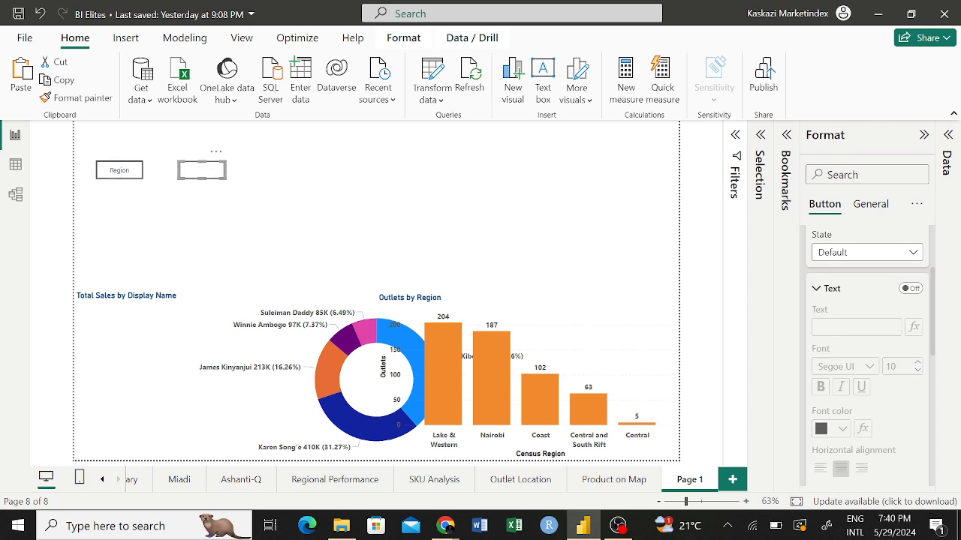
{"action": "left_click", "coordinate": [911, 288]}
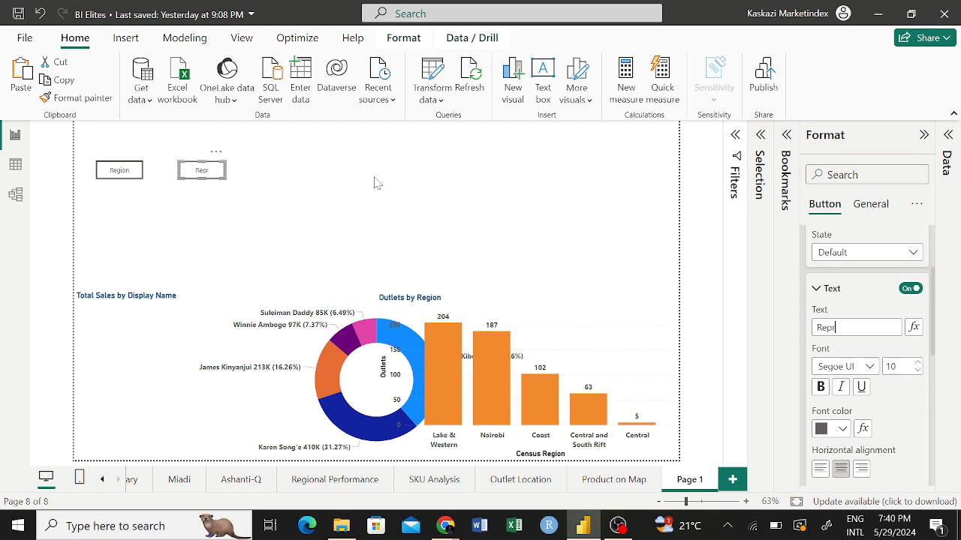
{"action": "type", "text": "esentatives"}
{"action": "left_click_drag", "start_coordinate": [225, 170], "coordinate": [233, 170]}
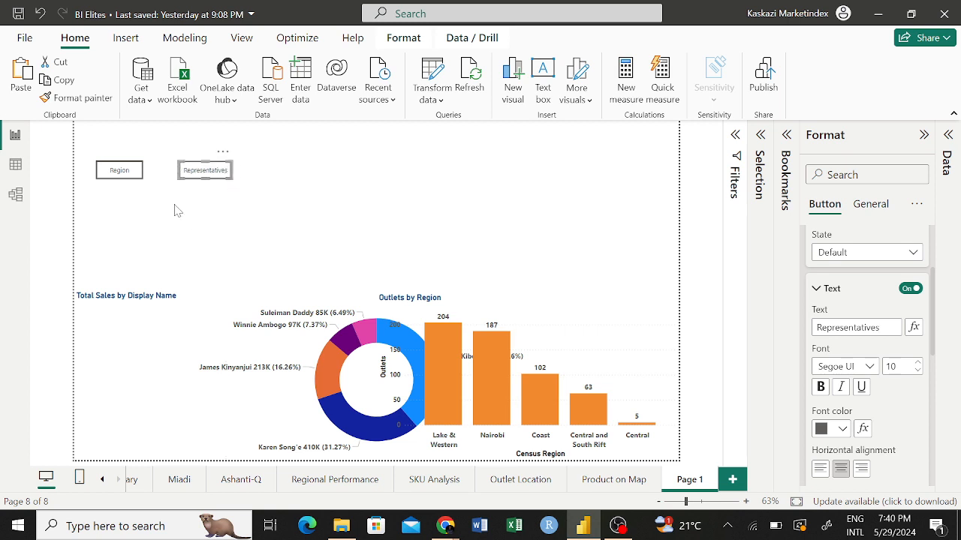
{"action": "left_click", "coordinate": [174, 210]}
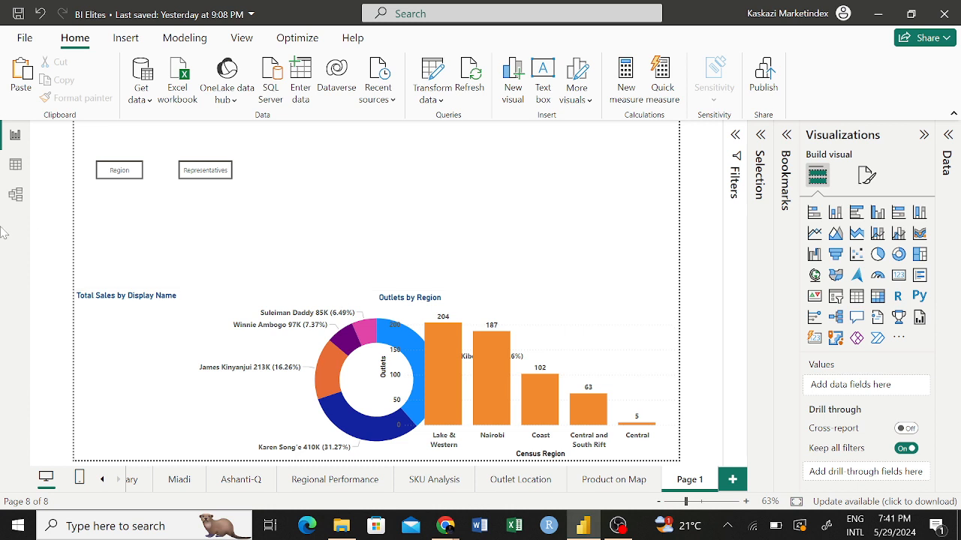
Step: Move the Total Sales by Display Name donut up to expose the two lower charts, and return it over them
{"action": "left_click", "coordinate": [134, 179]}
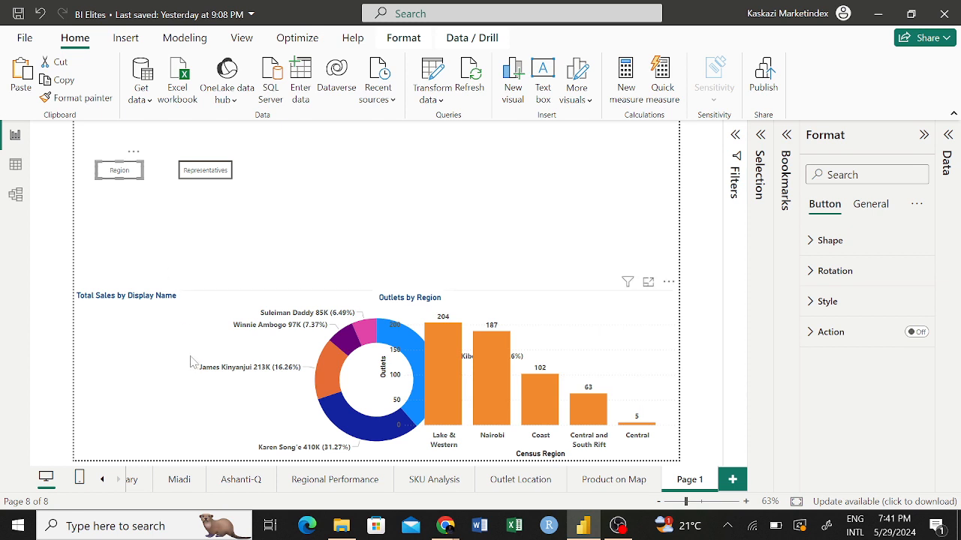
{"action": "left_click_drag", "start_coordinate": [183, 367], "coordinate": [213, 214]}
{"action": "left_click_drag", "start_coordinate": [433, 391], "coordinate": [432, 391]}
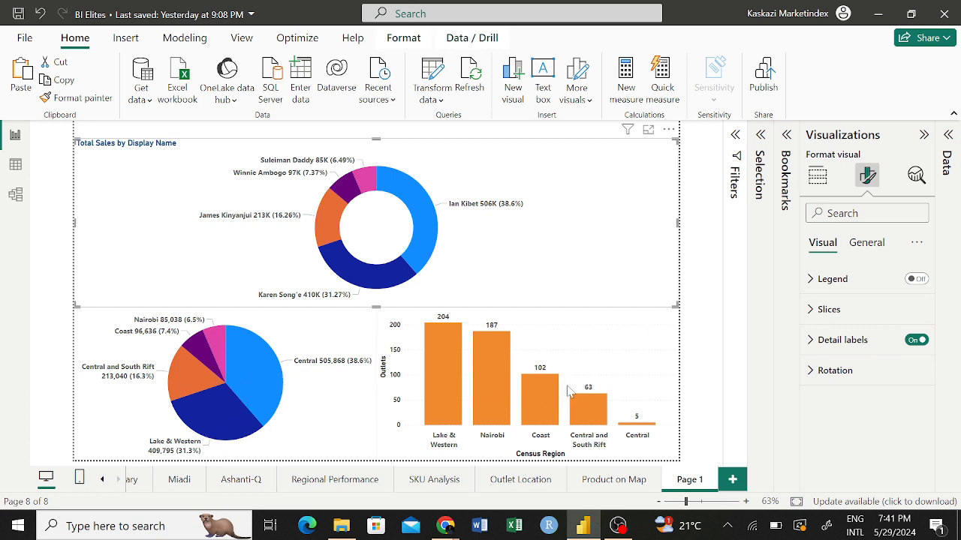
{"action": "left_click_drag", "start_coordinate": [624, 210], "coordinate": [650, 429]}
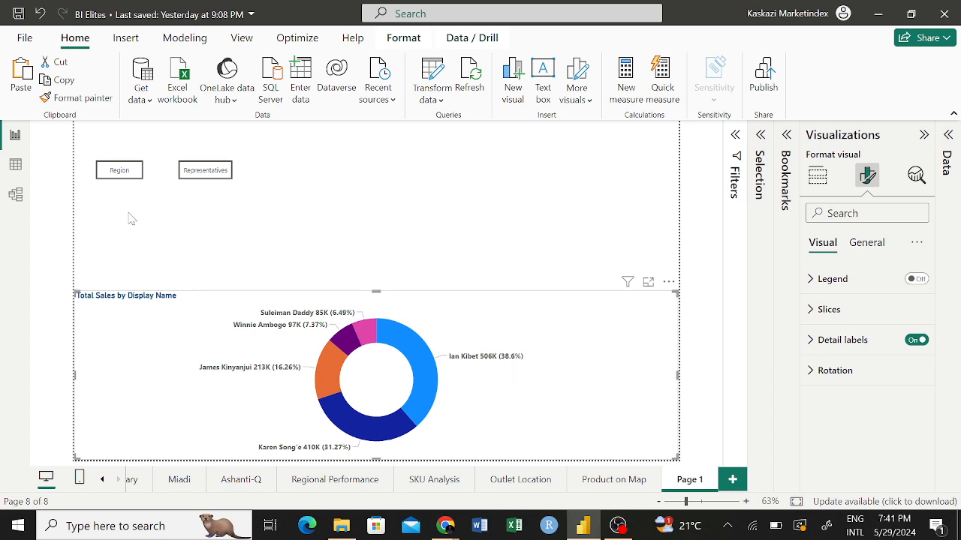
Step: Switch the Region button's style settings to the On hover state and deselect the button
{"action": "left_click", "coordinate": [122, 173]}
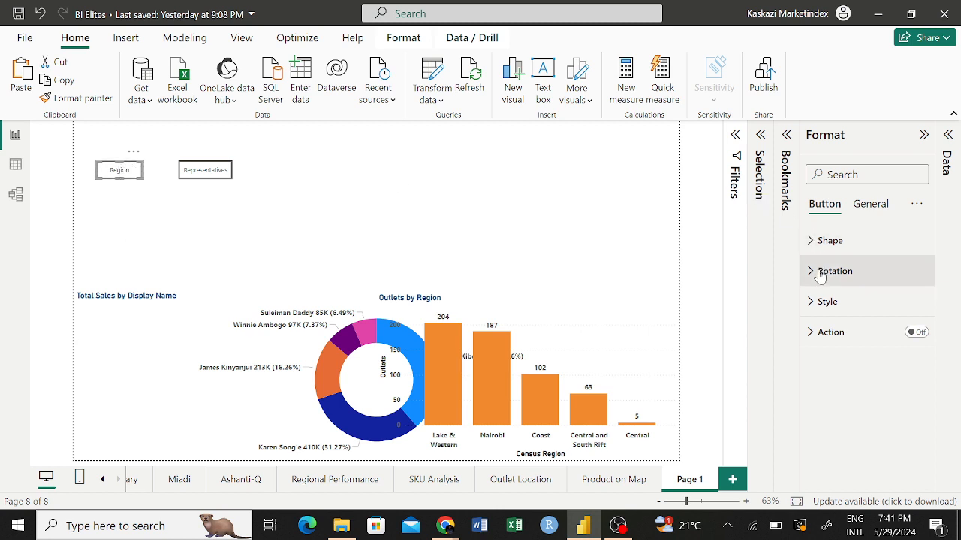
{"action": "left_click", "coordinate": [821, 301]}
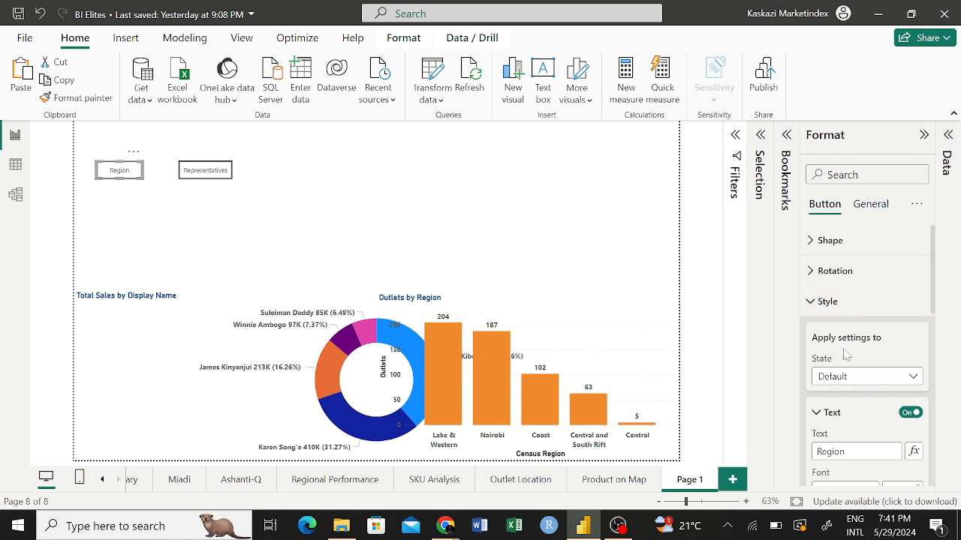
{"action": "left_click", "coordinate": [836, 380]}
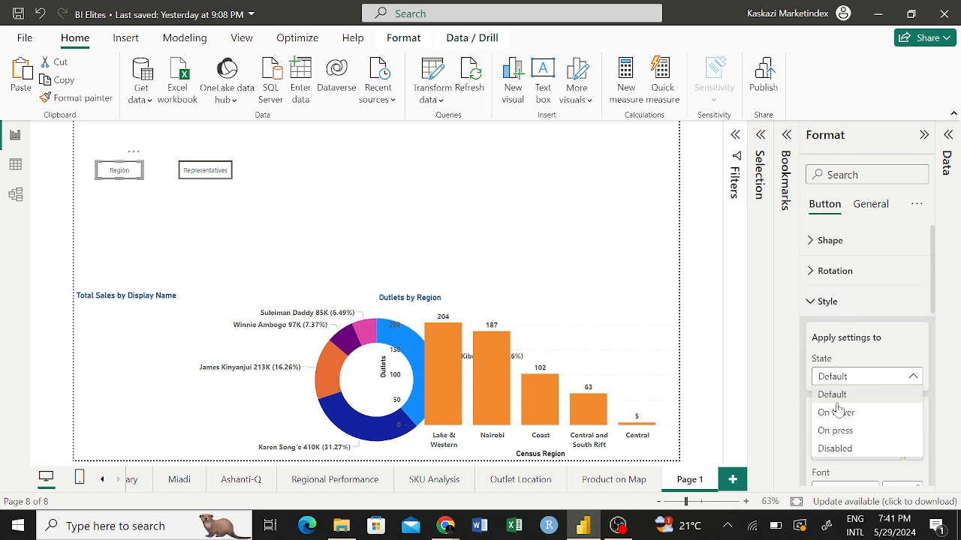
{"action": "left_click", "coordinate": [836, 414]}
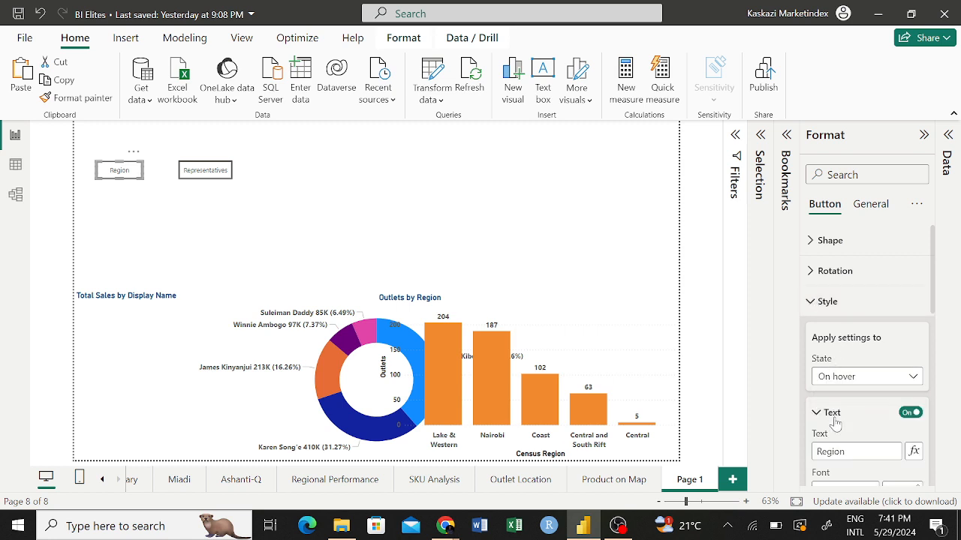
{"action": "left_click", "coordinate": [439, 210]}
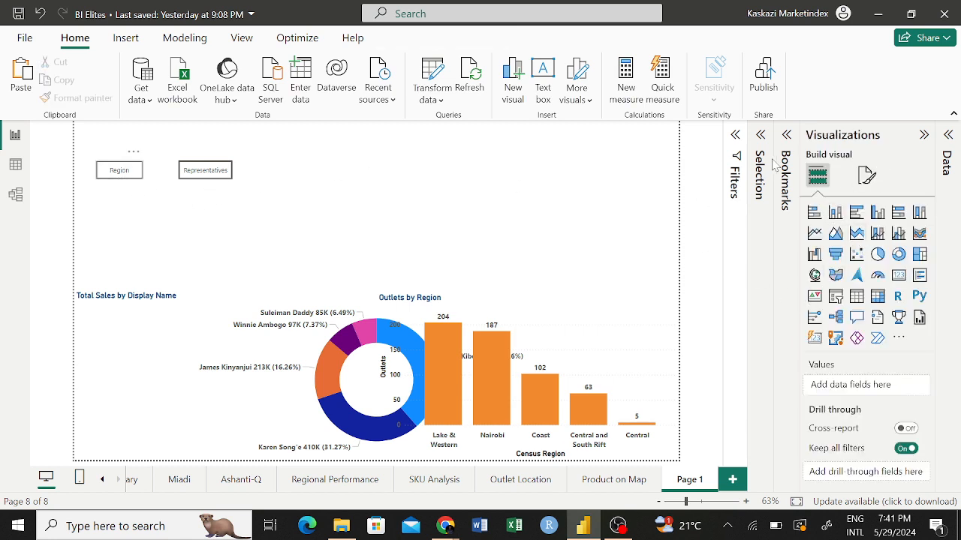
Step: Switch the Region button's style settings back to the Default state and deselect the button
{"action": "left_click", "coordinate": [126, 176]}
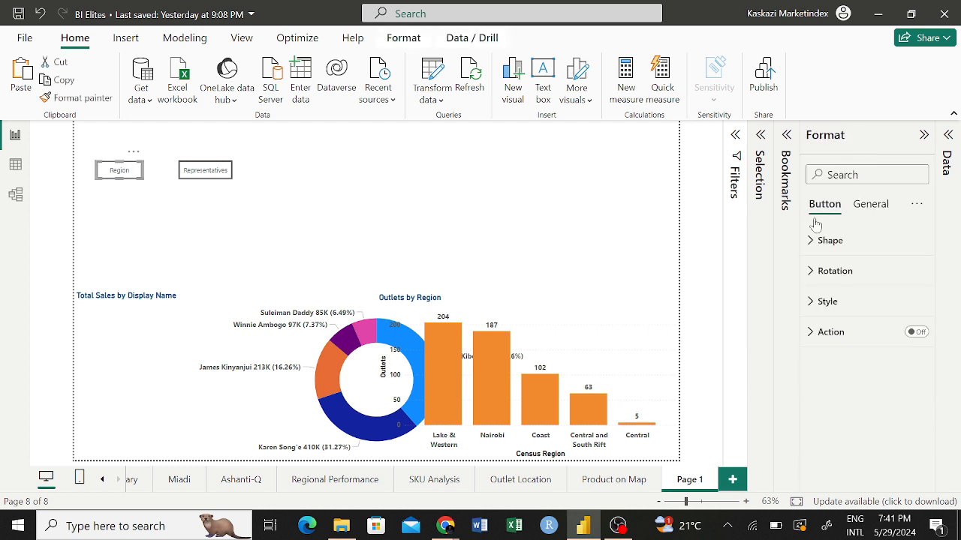
{"action": "left_click", "coordinate": [826, 301]}
{"action": "left_click", "coordinate": [854, 379]}
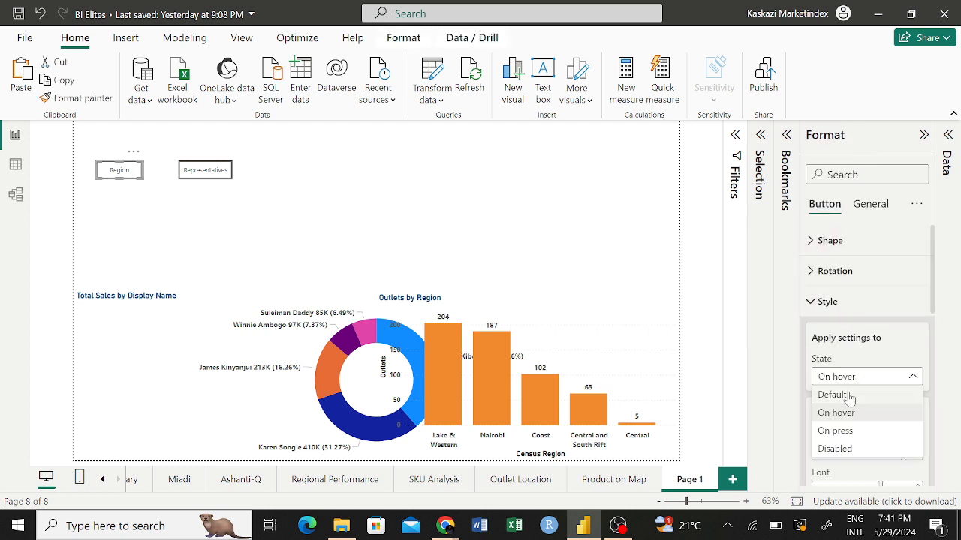
{"action": "left_click", "coordinate": [846, 396]}
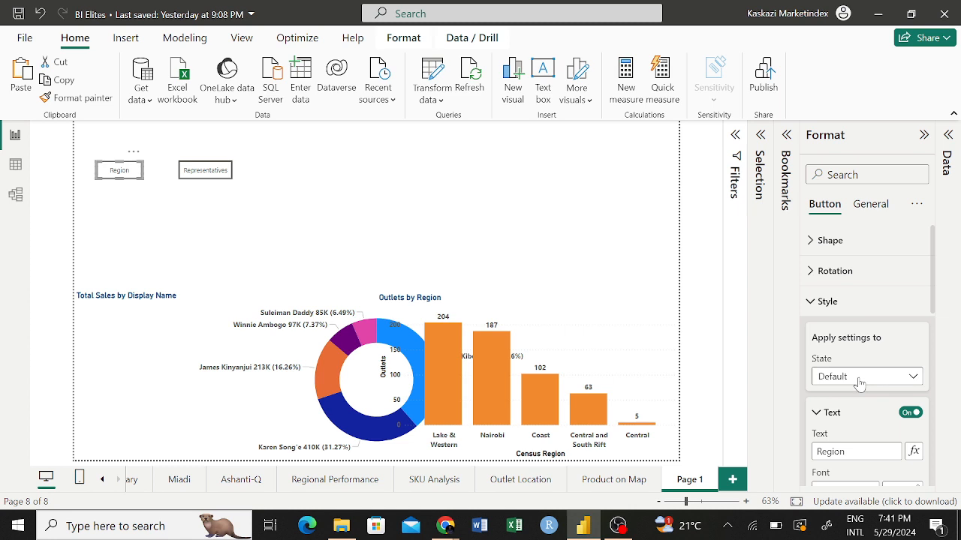
{"action": "left_click", "coordinate": [859, 380]}
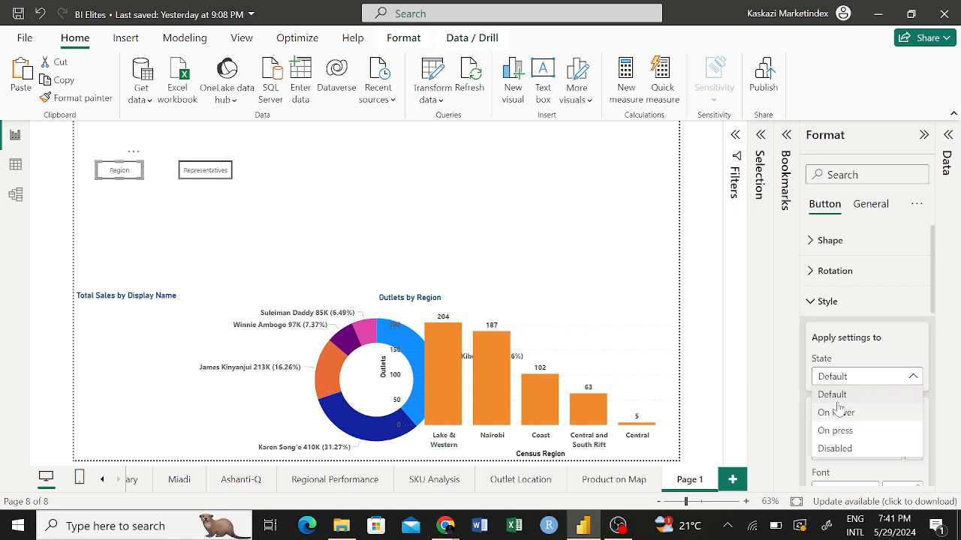
{"action": "left_click", "coordinate": [845, 396]}
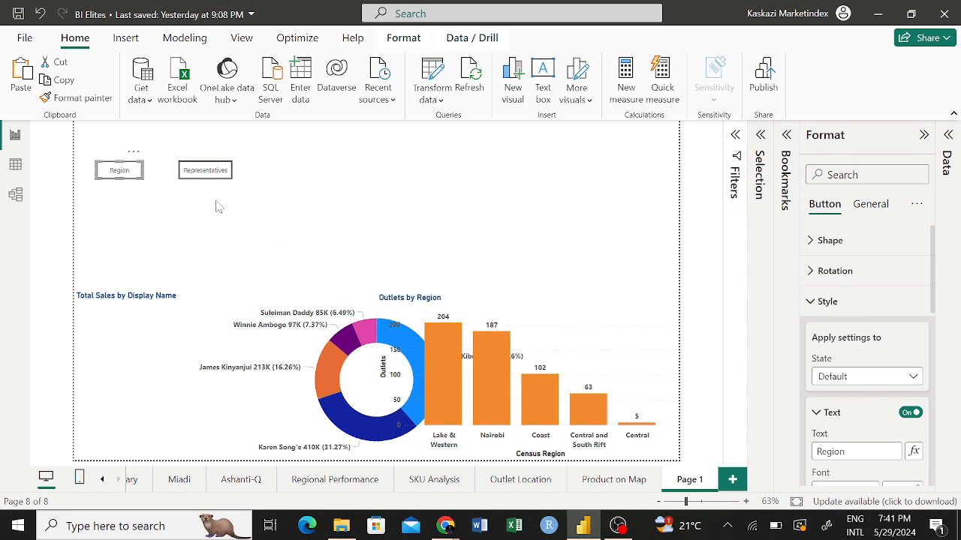
{"action": "left_click", "coordinate": [156, 209]}
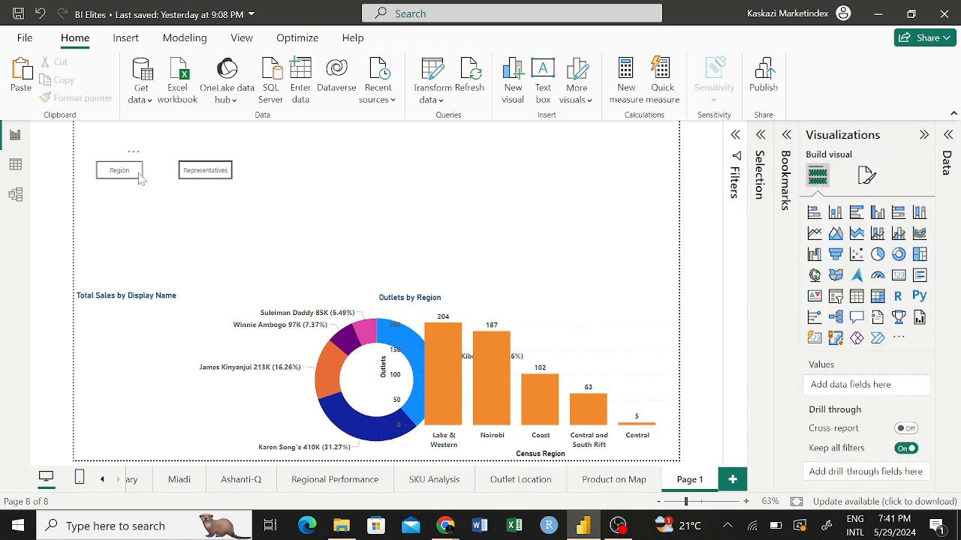
Step: Delete the existing Region and Reps bookmarks
{"action": "left_click", "coordinate": [139, 176]}
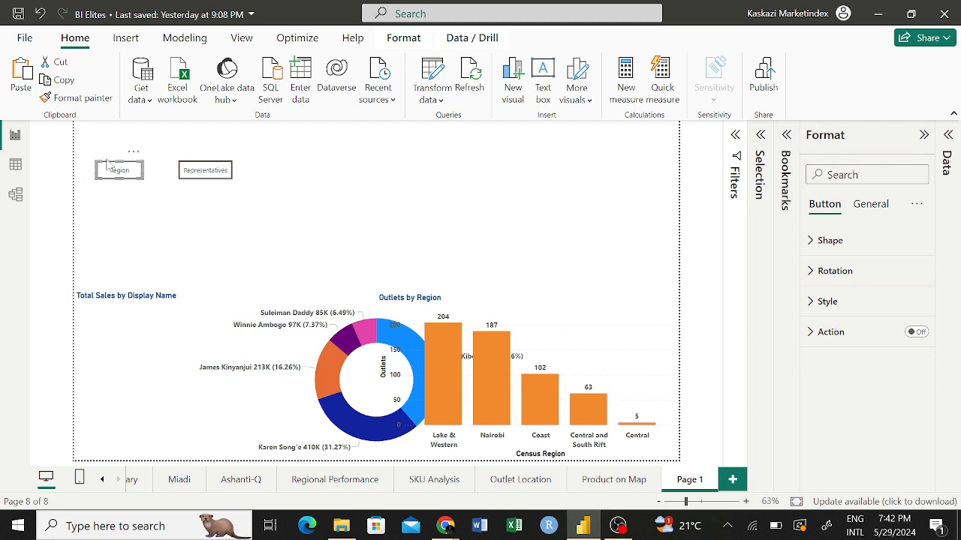
{"action": "left_click", "coordinate": [786, 134]}
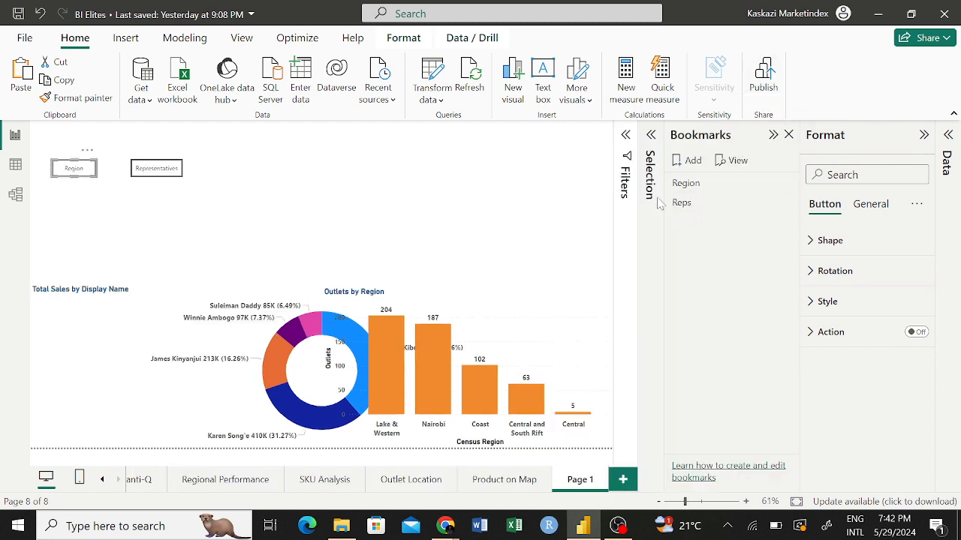
{"action": "left_click", "coordinate": [791, 185]}
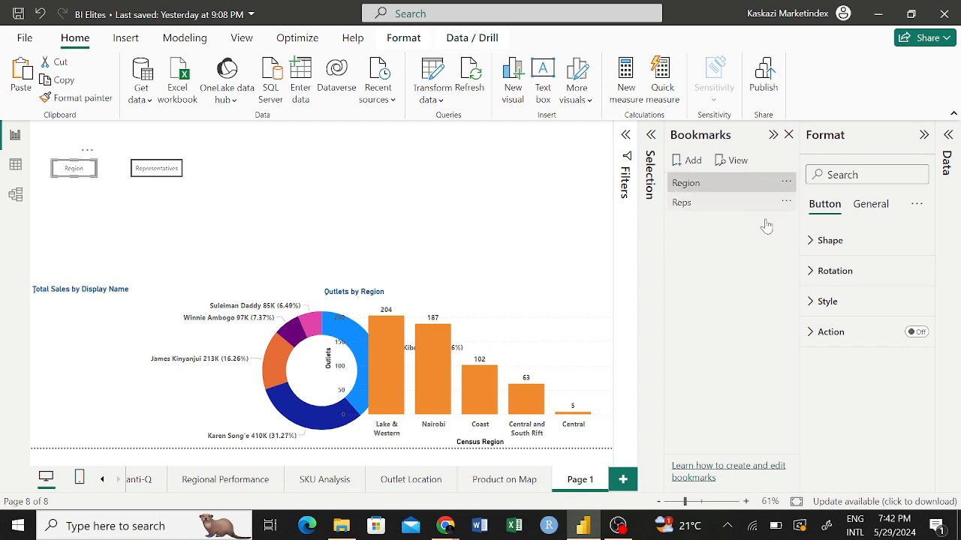
{"action": "left_click", "coordinate": [787, 183]}
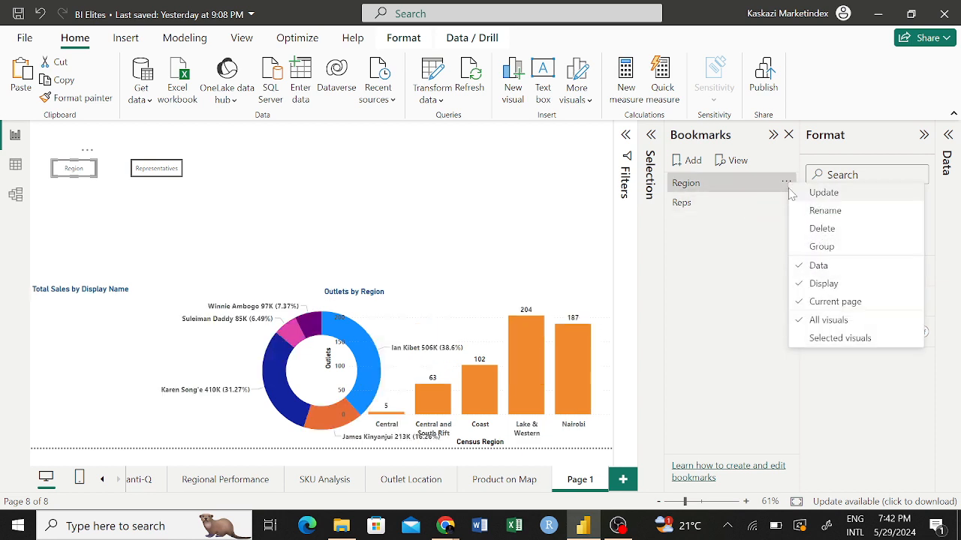
{"action": "left_click", "coordinate": [826, 234]}
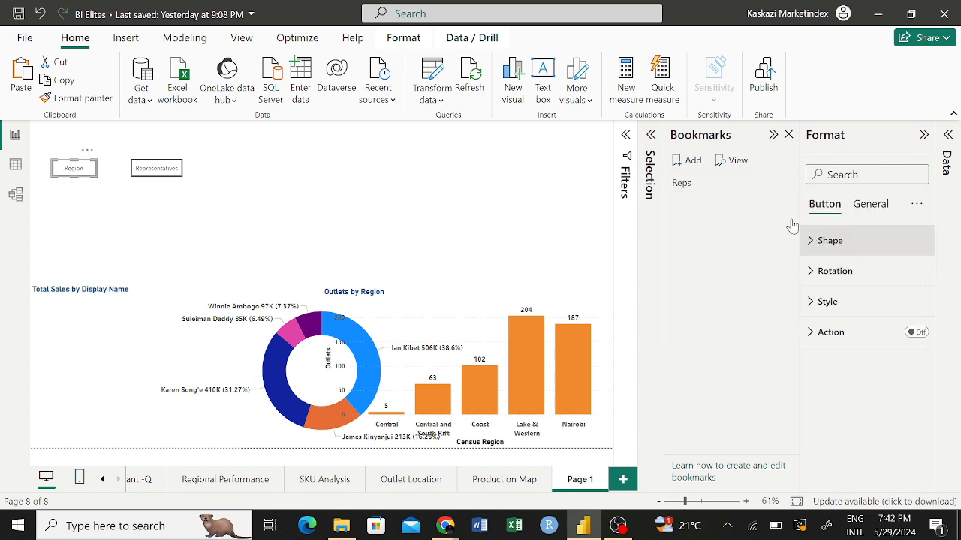
{"action": "left_click", "coordinate": [786, 186]}
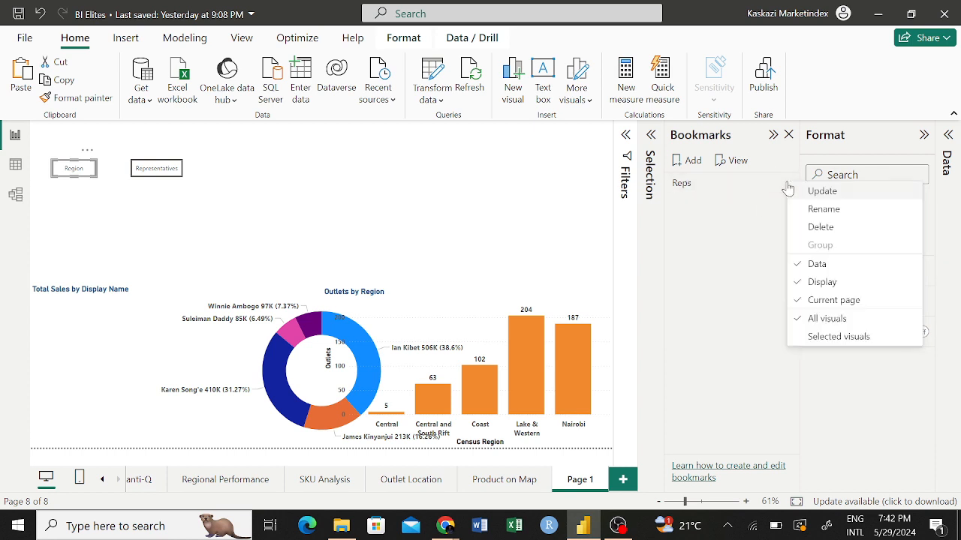
{"action": "left_click", "coordinate": [820, 228]}
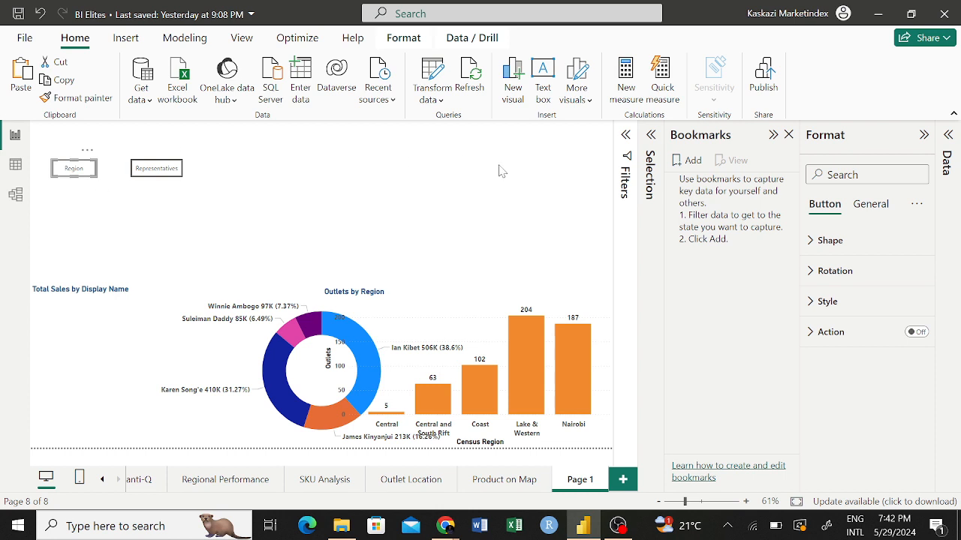
Step: Hide the Total Sales by Display Name donut and slightly resize the Total Sales by Team pie beneath it from its upper corner
{"action": "left_click", "coordinate": [650, 135]}
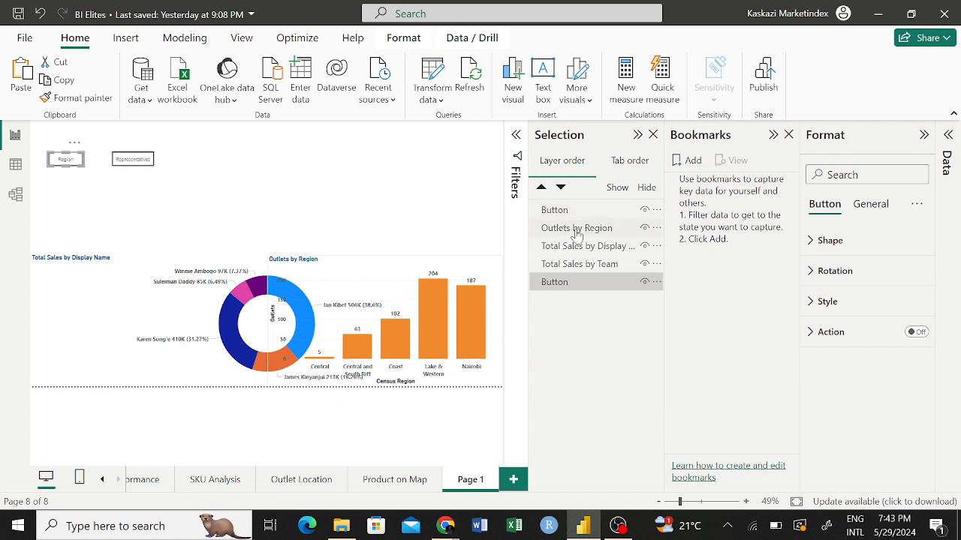
{"action": "right_click", "coordinate": [604, 272]}
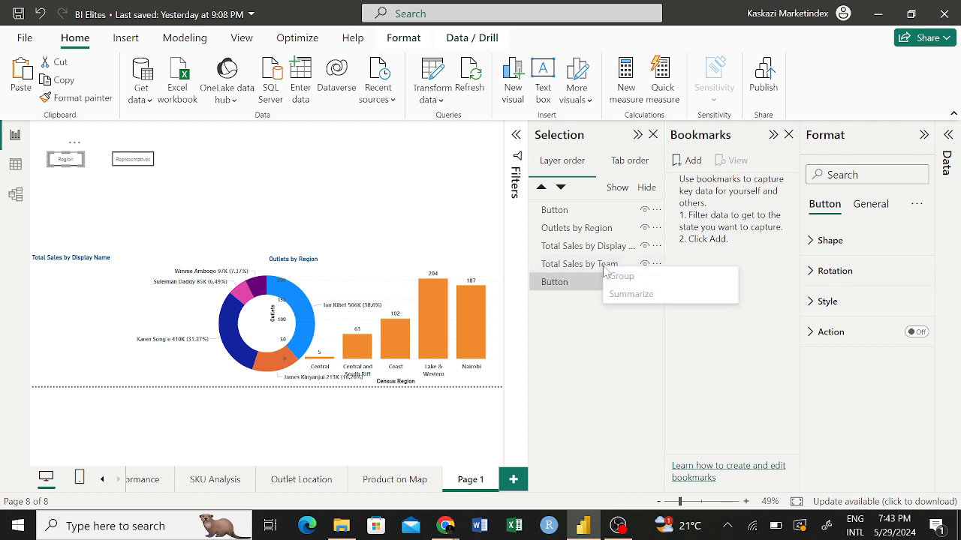
{"action": "left_click", "coordinate": [598, 267]}
{"action": "left_click", "coordinate": [66, 160]}
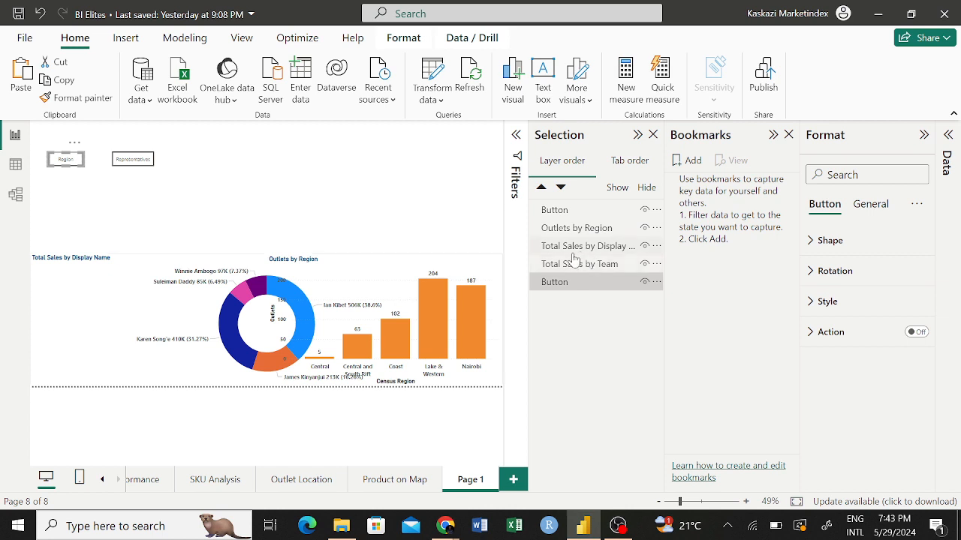
{"action": "left_click", "coordinate": [645, 248]}
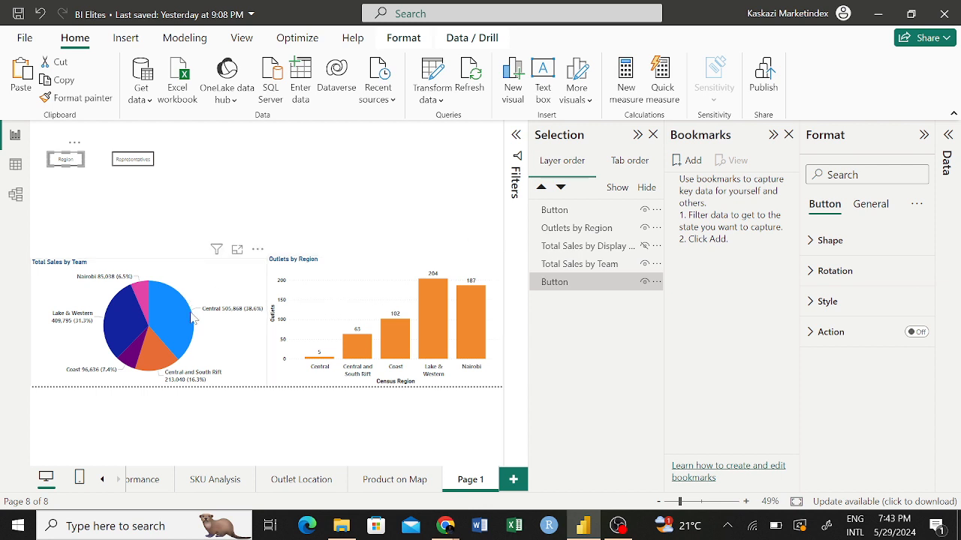
{"action": "left_click", "coordinate": [237, 280]}
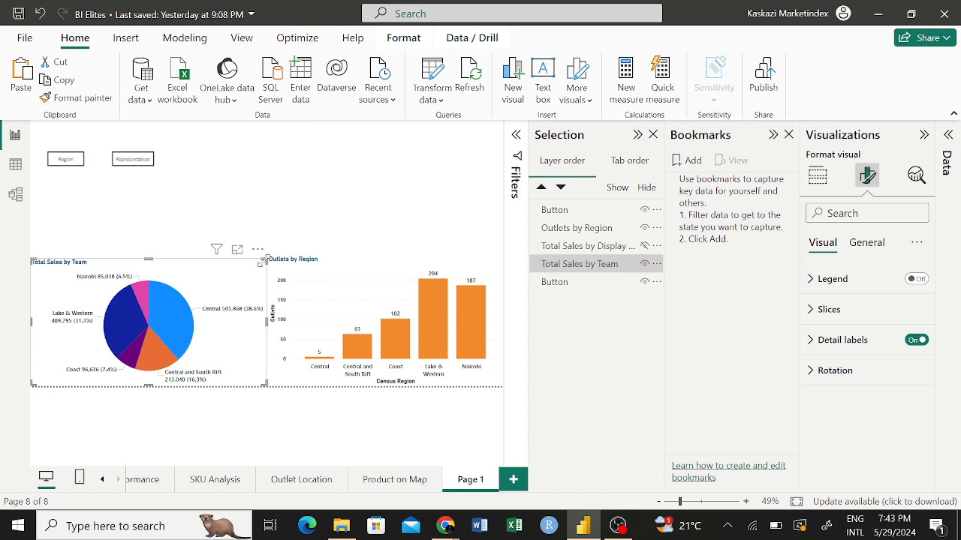
{"action": "mouse_move", "coordinate": [262, 261]}
{"action": "left_mouse_down"}
{"action": "mouse_move", "coordinate": [263, 249]}
{"action": "mouse_move", "coordinate": [263, 264]}
{"action": "left_mouse_up"}
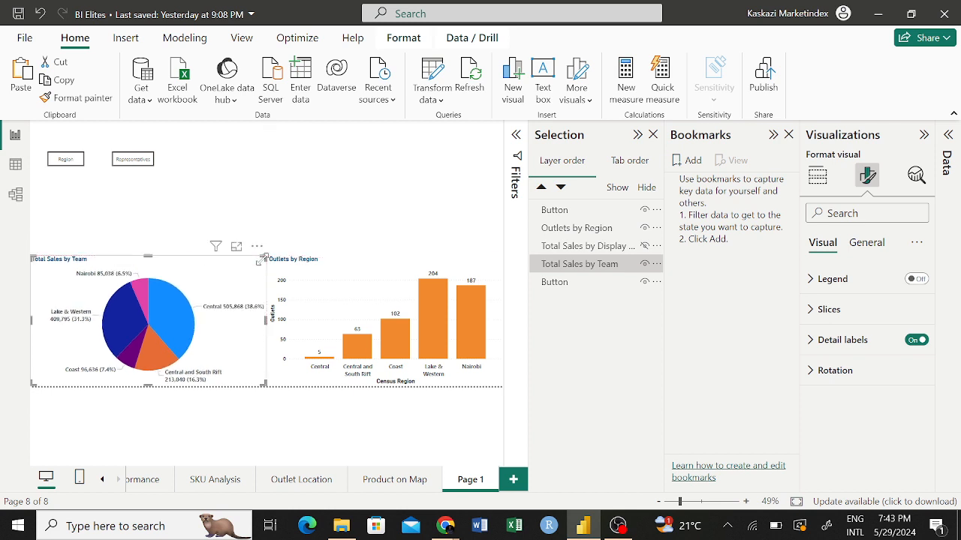
Step: With the Region button selected, add a bookmark of the current view and name it Region
{"action": "left_click", "coordinate": [78, 162]}
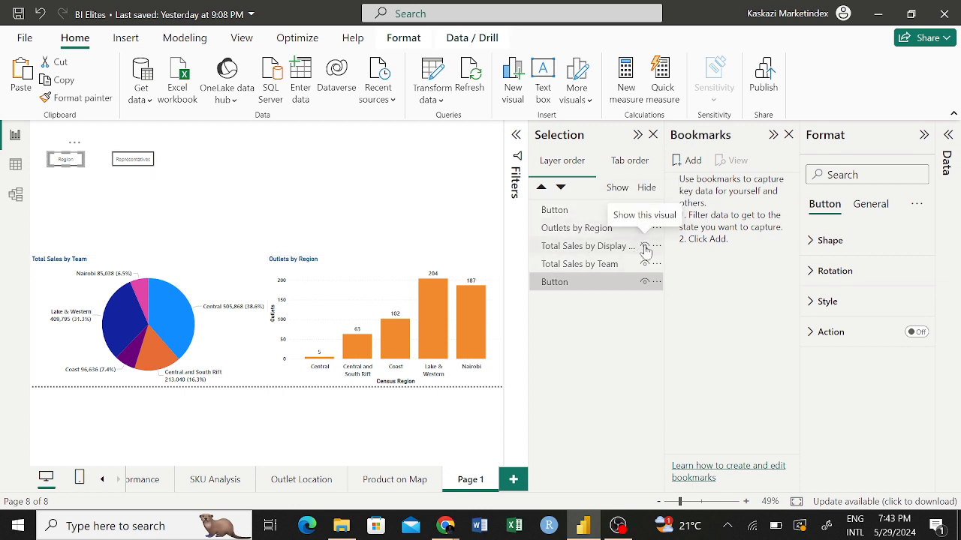
{"action": "left_click", "coordinate": [678, 162]}
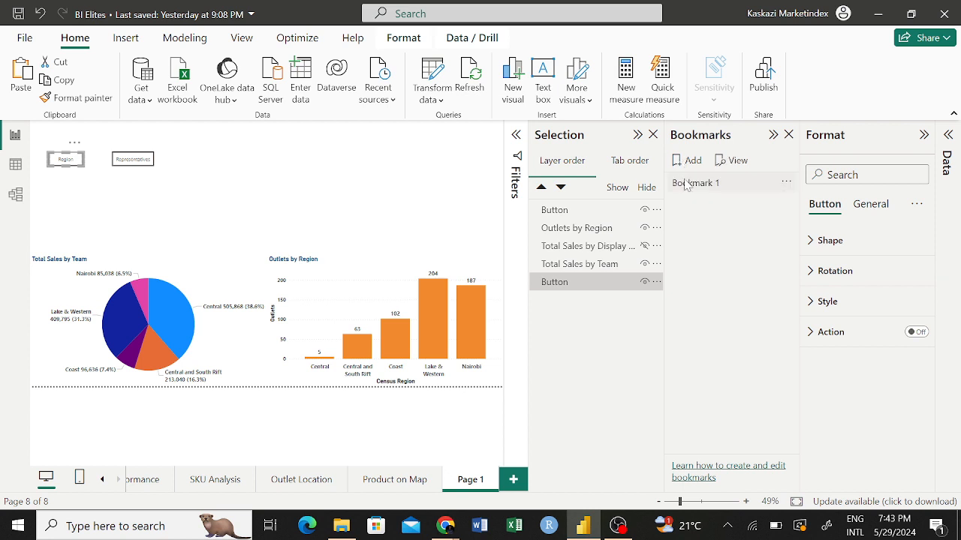
{"action": "double_click", "coordinate": [690, 183]}
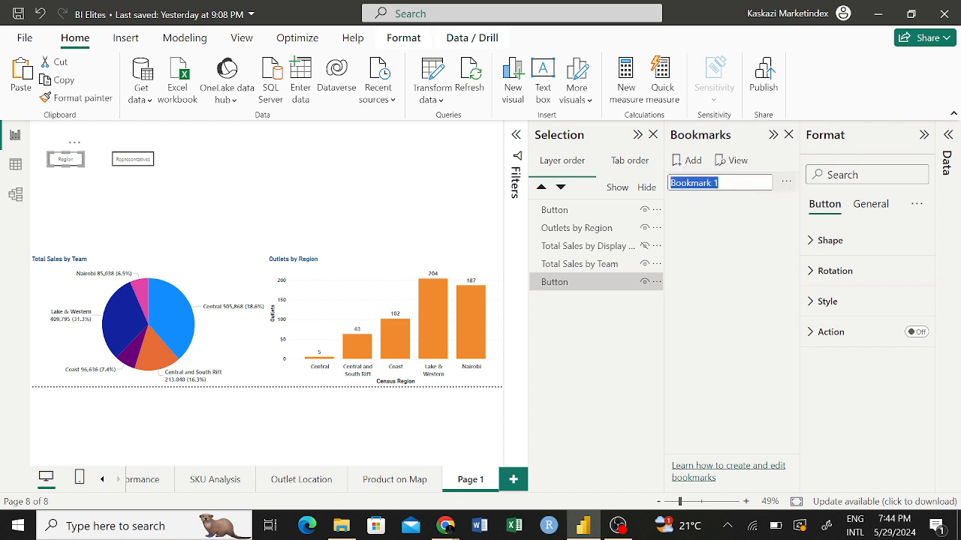
{"action": "type", "text": "Regi"}
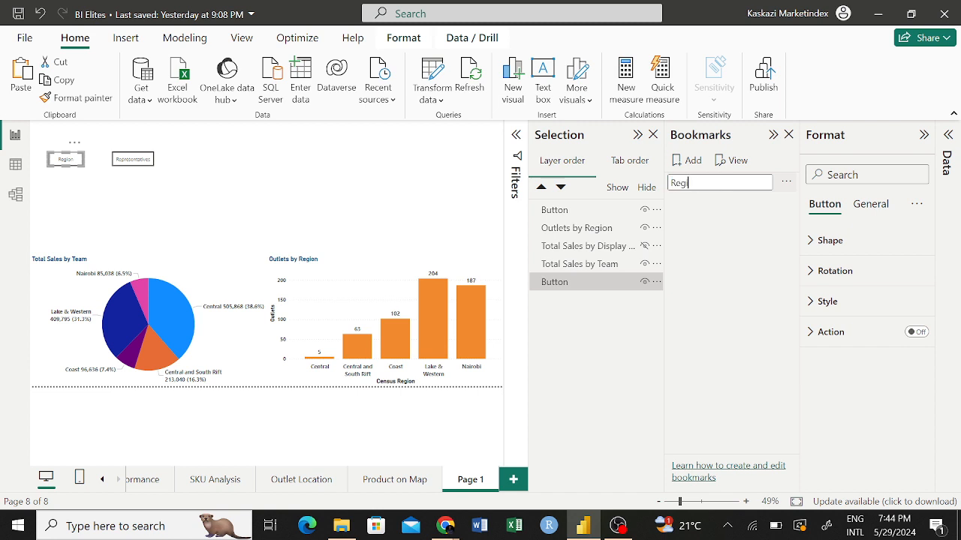
{"action": "type", "text": "on"}
{"action": "key", "text": "Return"}
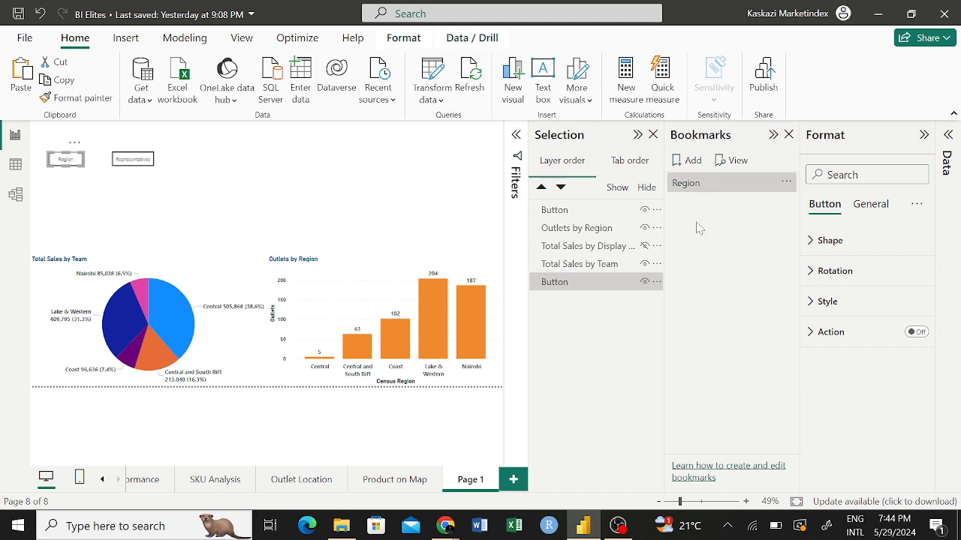
{"action": "left_click", "coordinate": [297, 186]}
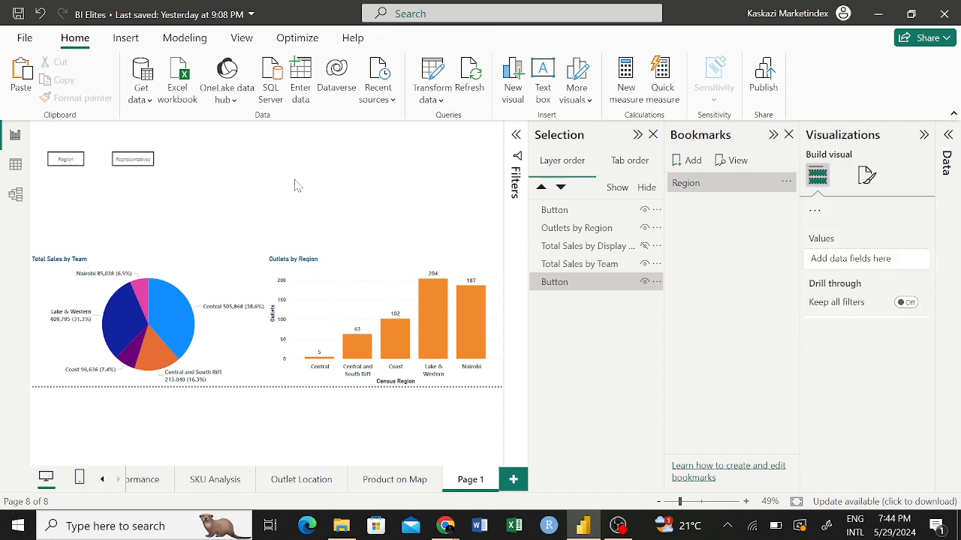
Step: Turn on the Region button's action, set its type to Bookmark, and assign the Region bookmark
{"action": "left_click", "coordinate": [65, 165]}
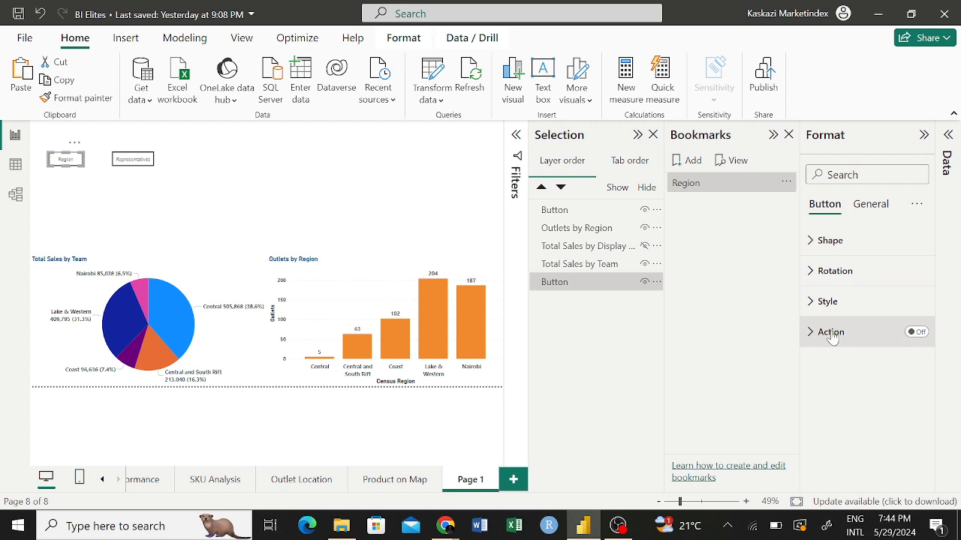
{"action": "left_click", "coordinate": [915, 332]}
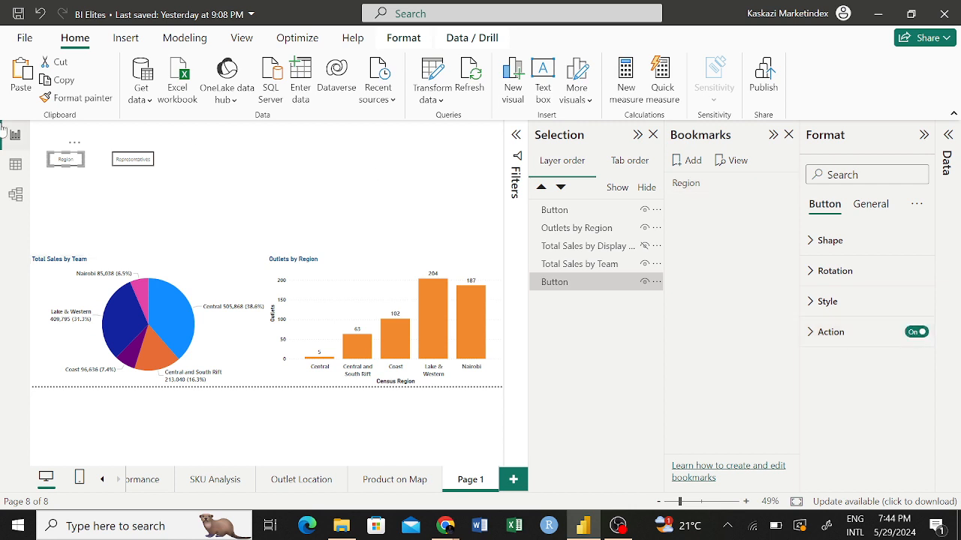
{"action": "left_click", "coordinate": [68, 180]}
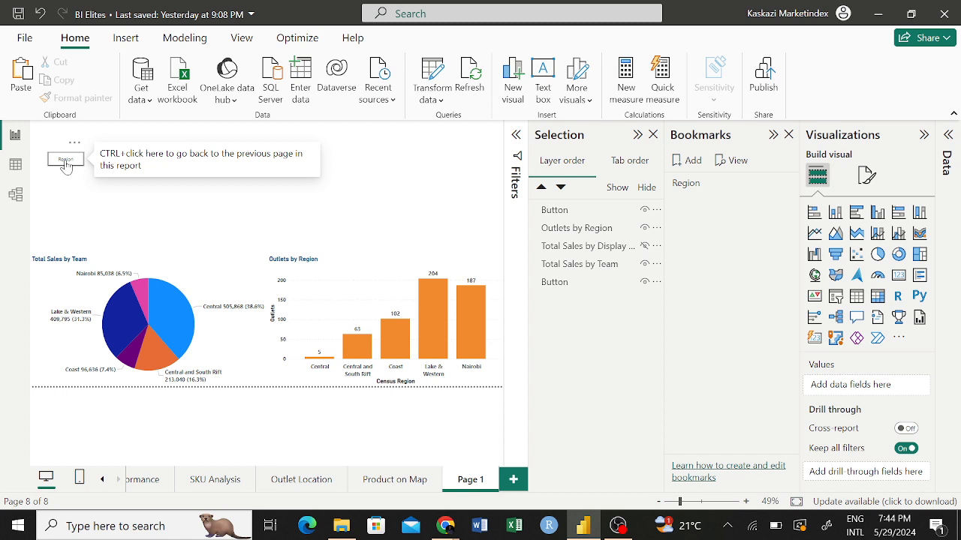
{"action": "left_click", "coordinate": [578, 282]}
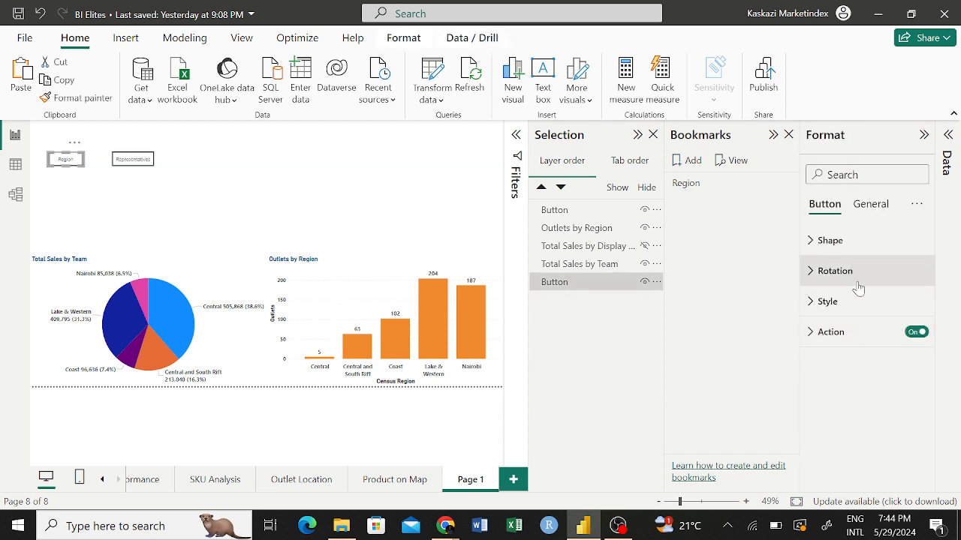
{"action": "left_click", "coordinate": [821, 336]}
{"action": "scroll", "coordinate": [841, 338], "scroll_direction": "down", "scroll_amount": 1}
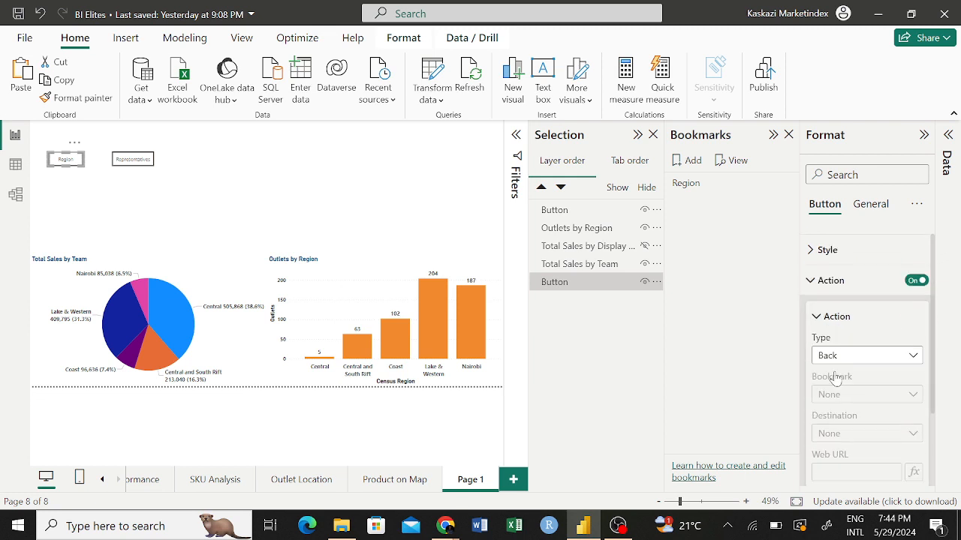
{"action": "left_click", "coordinate": [855, 343]}
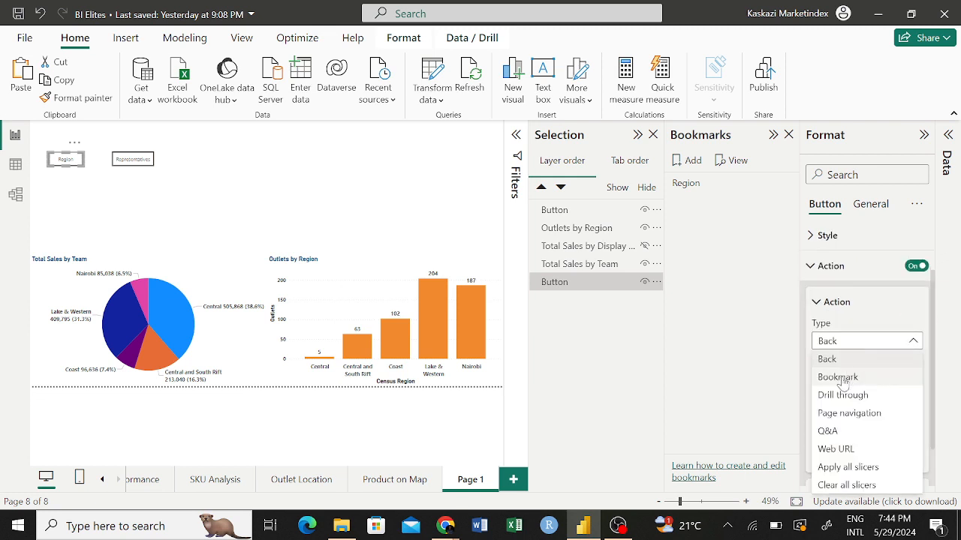
{"action": "left_click", "coordinate": [842, 379]}
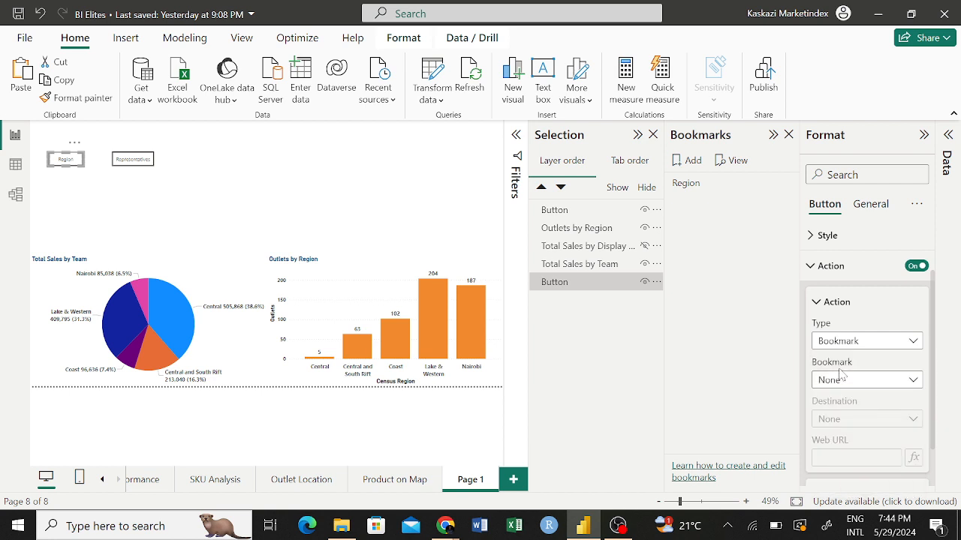
{"action": "left_click", "coordinate": [839, 380]}
{"action": "left_click", "coordinate": [838, 417]}
Step: Select the Representatives button, show the Total Sales by Display Name donut, and hide the Total Sales by Team pie
{"action": "left_click", "coordinate": [139, 166]}
{"action": "left_click", "coordinate": [139, 166]}
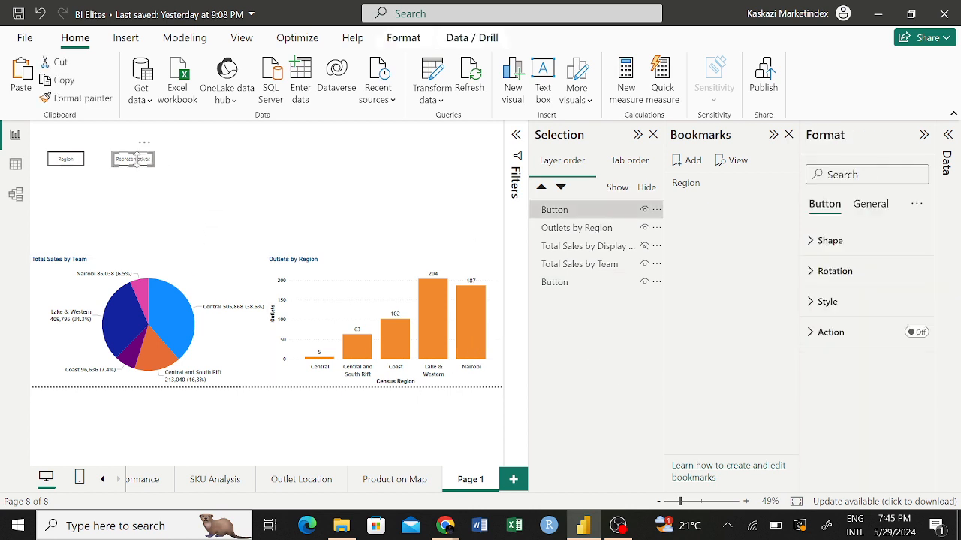
{"action": "left_click", "coordinate": [645, 247]}
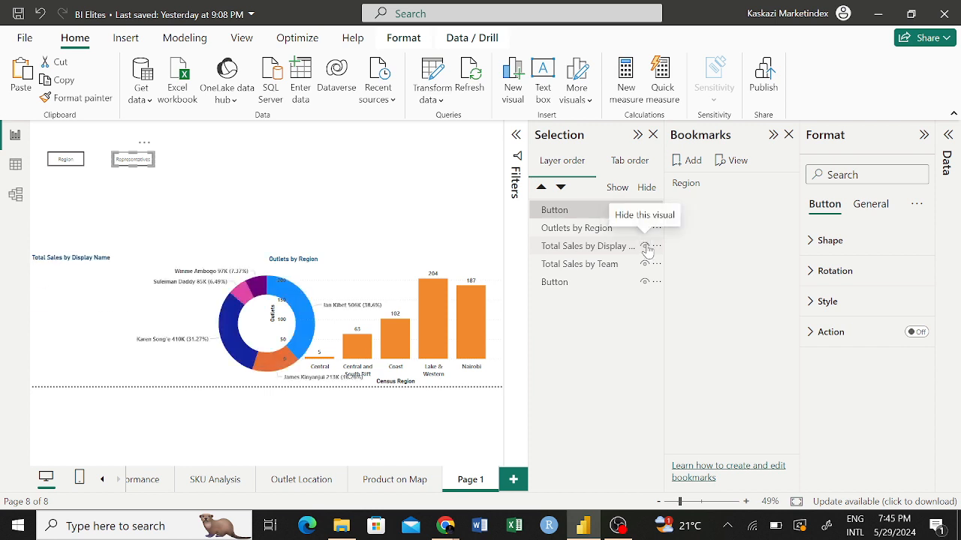
{"action": "left_click", "coordinate": [644, 263]}
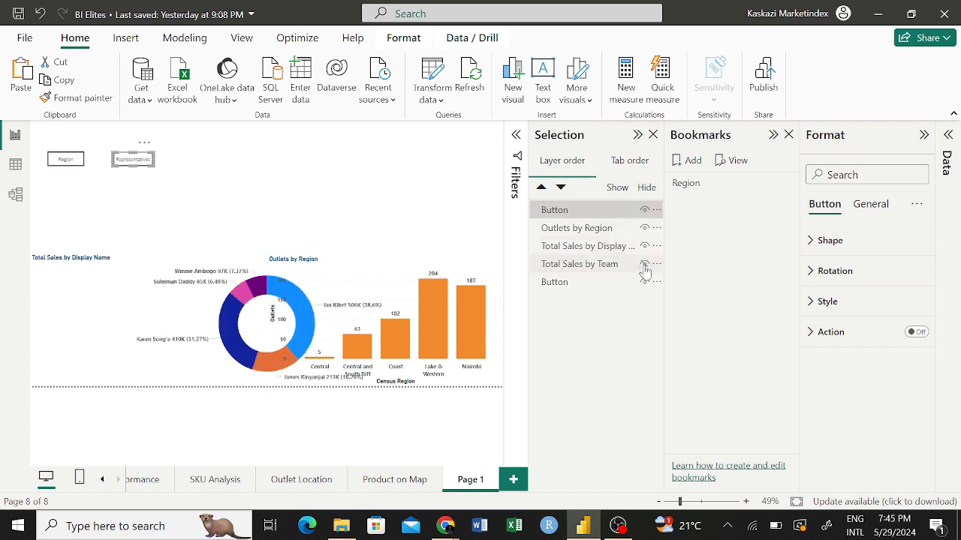
Step: Hide the Outlets by Region chart and add a bookmark of the current view named Representatives
{"action": "left_click", "coordinate": [644, 228]}
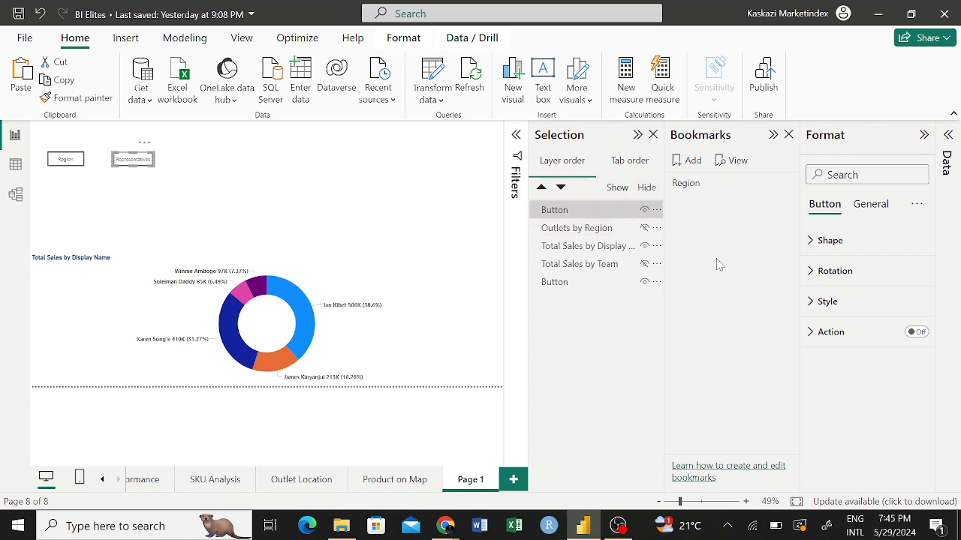
{"action": "left_click", "coordinate": [679, 163]}
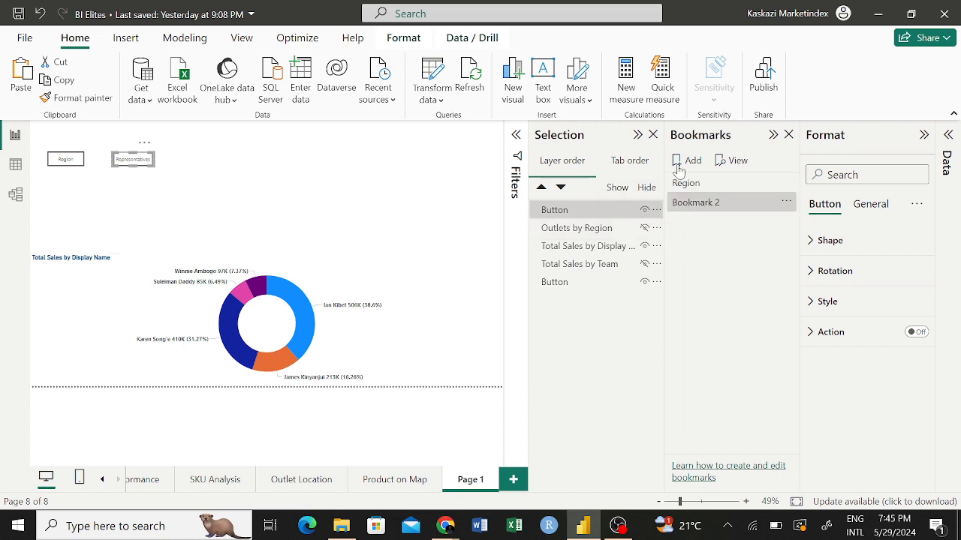
{"action": "double_click", "coordinate": [696, 204]}
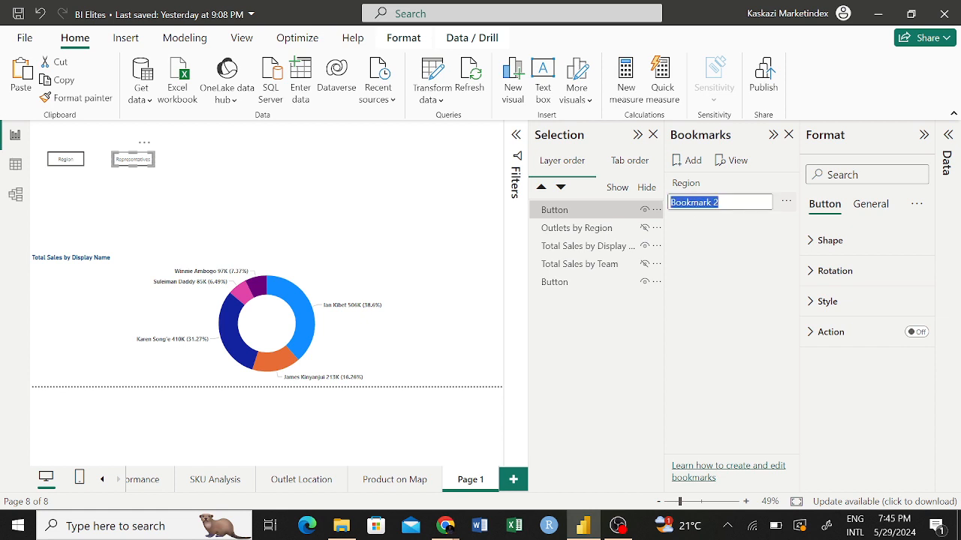
{"action": "type", "text": "Repre"}
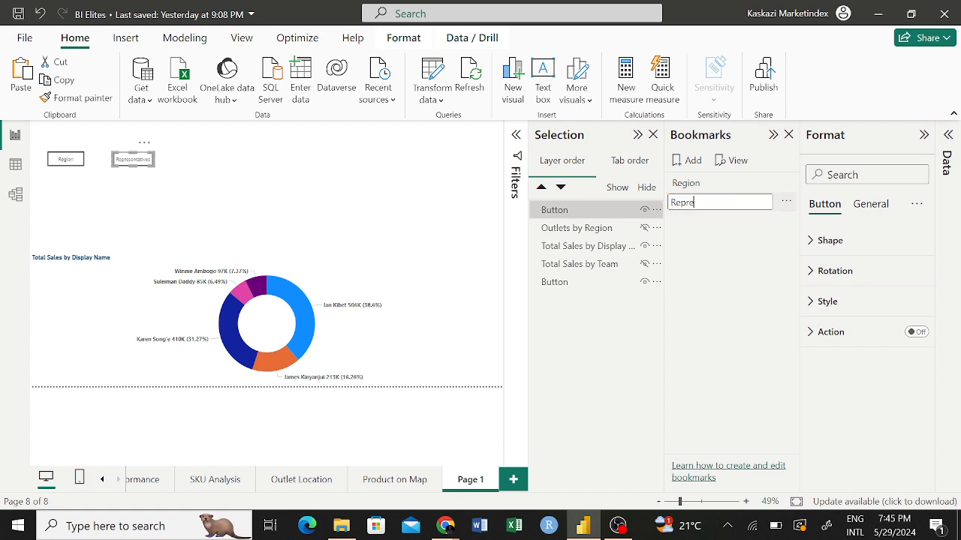
{"action": "type", "text": "sentatives"}
{"action": "key", "text": "Return"}
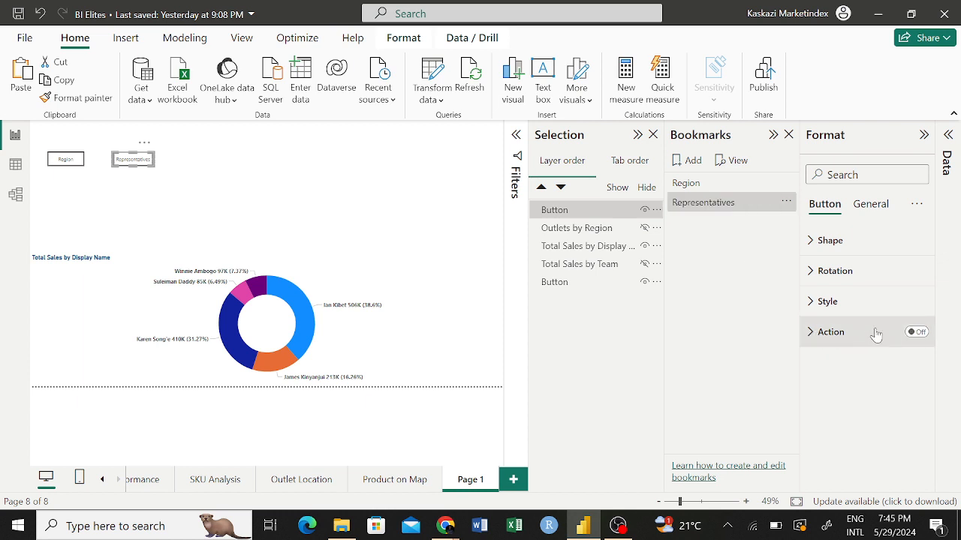
Step: Turn on the Representatives button's action, set its type to Bookmark, and assign the Representatives bookmark
{"action": "left_click", "coordinate": [916, 332]}
{"action": "left_click", "coordinate": [857, 344]}
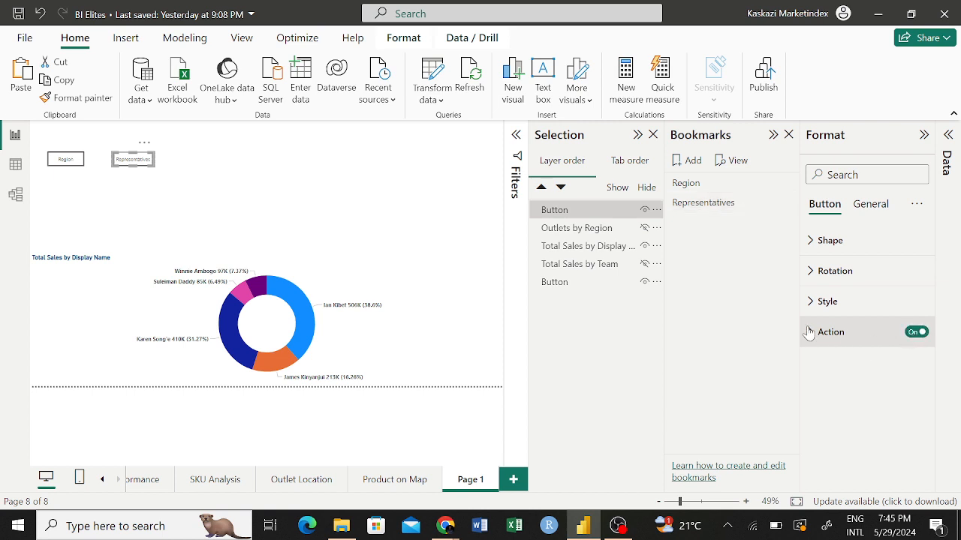
{"action": "left_click", "coordinate": [833, 407]}
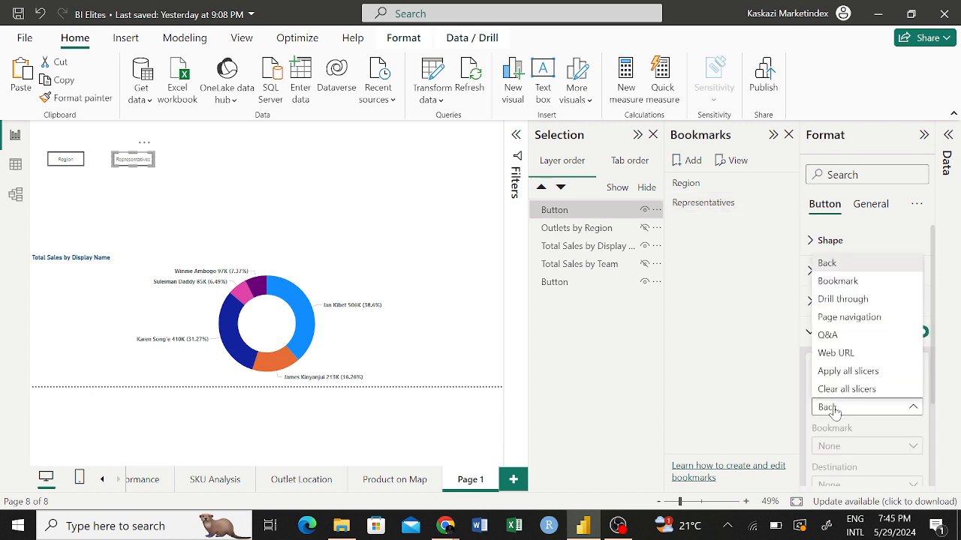
{"action": "left_click", "coordinate": [837, 281]}
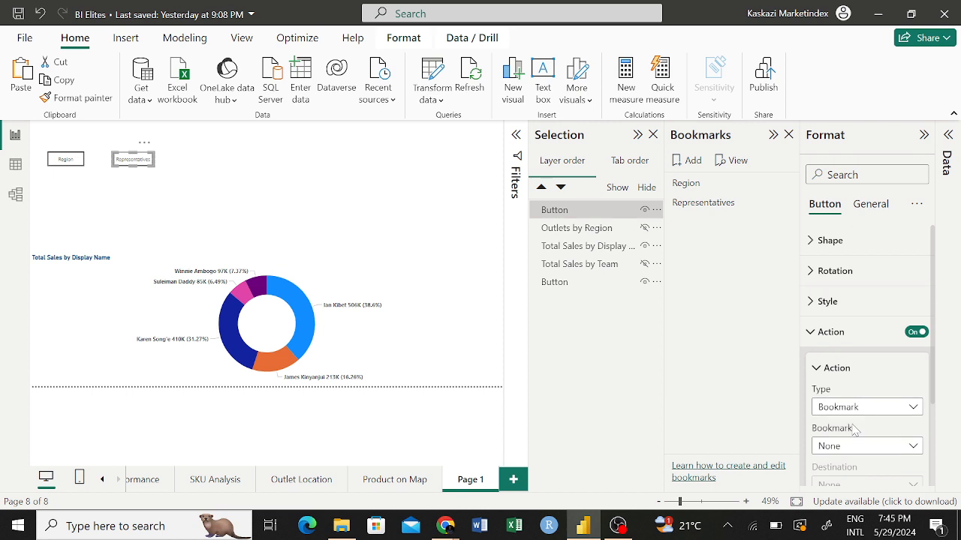
{"action": "left_click", "coordinate": [850, 449]}
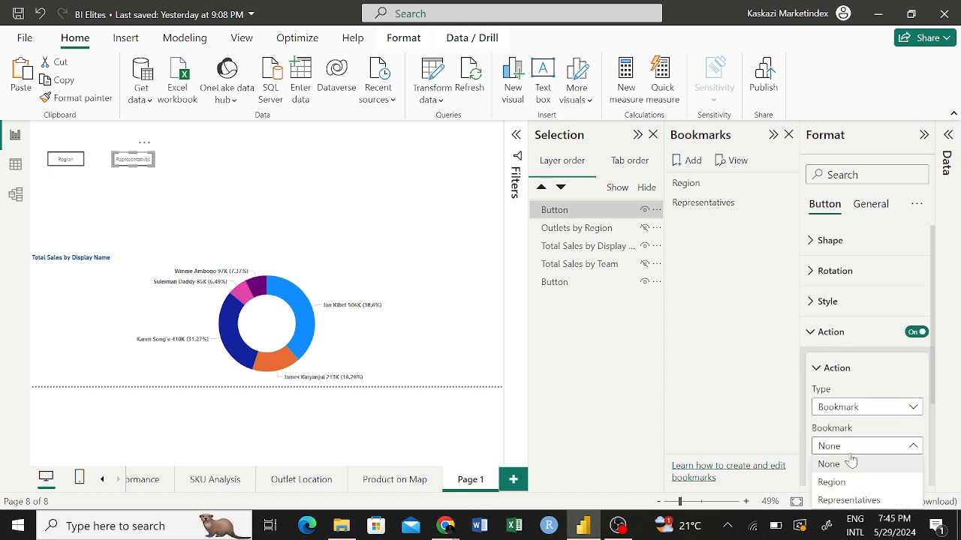
{"action": "left_click", "coordinate": [848, 501]}
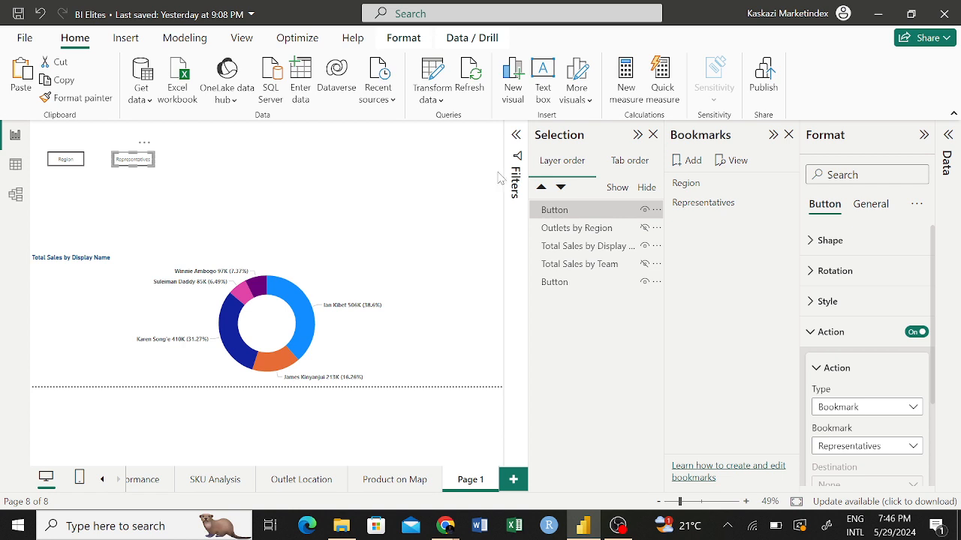
Step: Collapse the Bookmarks, Format and Selection panes and deselect the Representatives button to give the canvas more room
{"action": "left_click", "coordinate": [773, 135]}
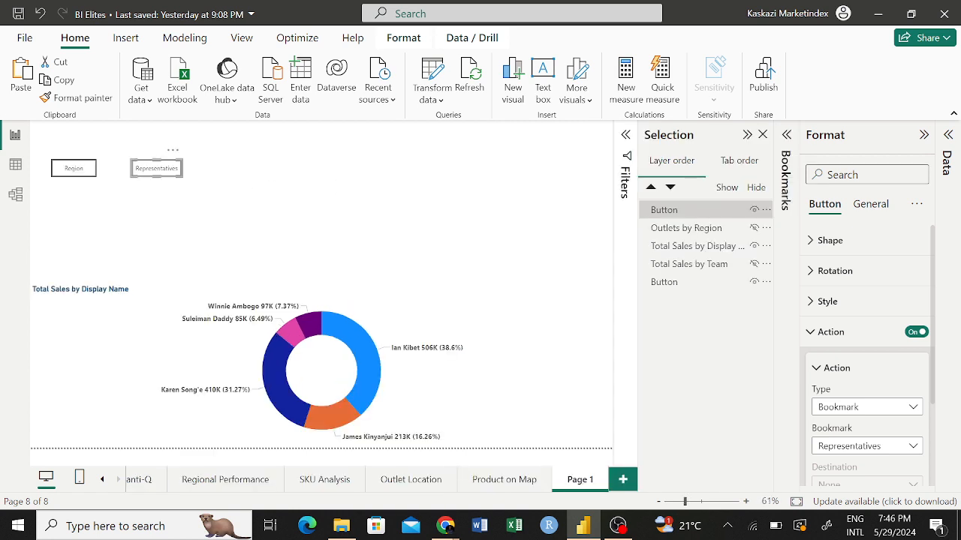
{"action": "left_click", "coordinate": [924, 136]}
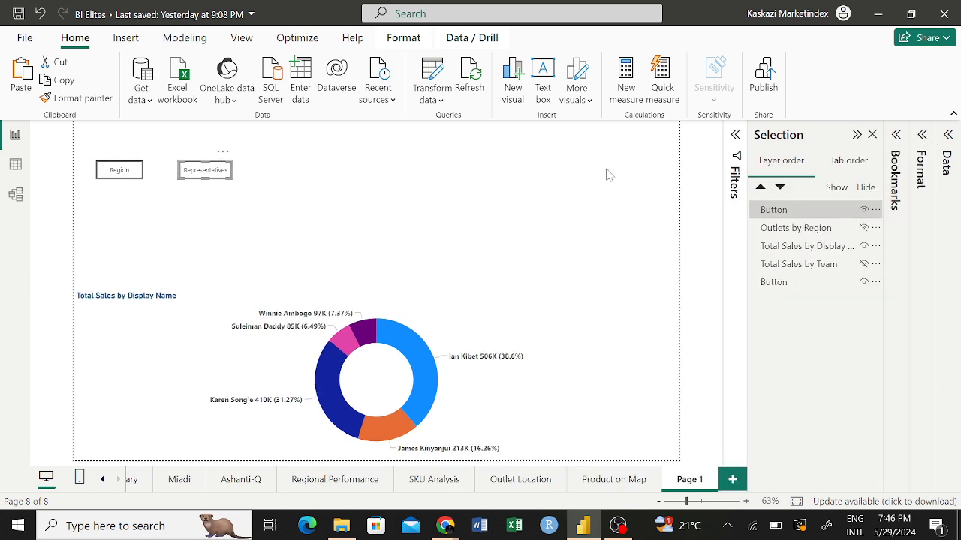
{"action": "left_click", "coordinate": [391, 158]}
{"action": "left_click", "coordinate": [857, 135]}
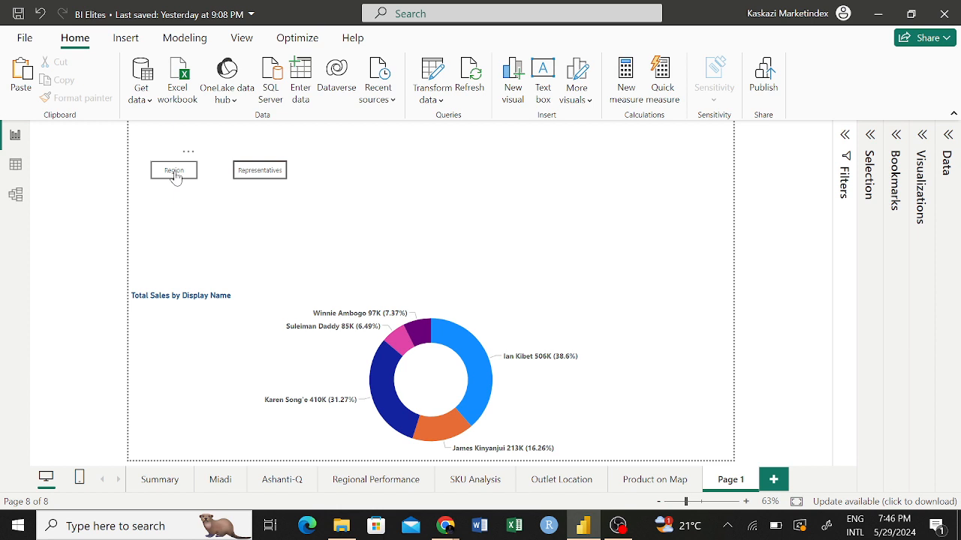
Step: Test the Region and Representatives buttons by following each one's bookmark, and view the Regional Performance page
{"action": "left_click", "coordinate": [174, 174], "text": "ctrl"}
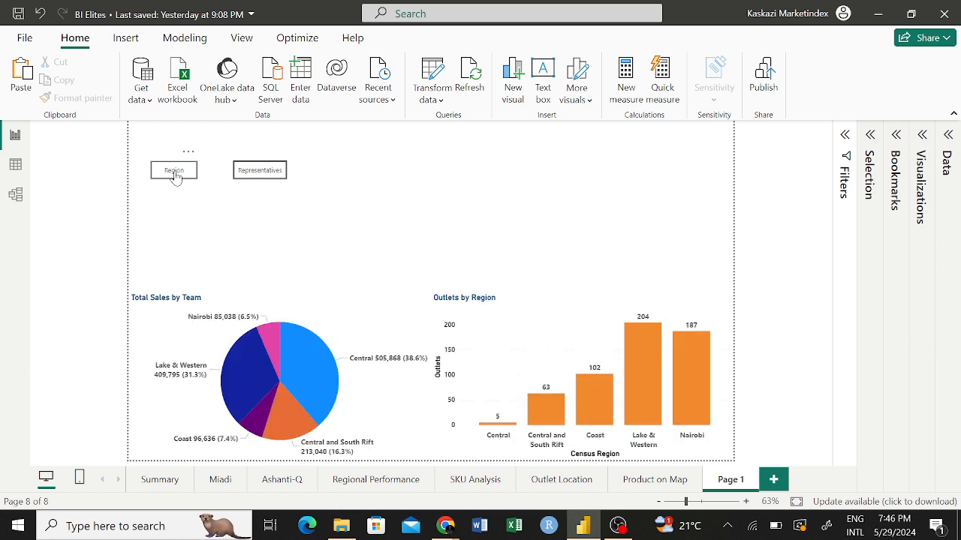
{"action": "left_click", "coordinate": [260, 175], "text": "ctrl"}
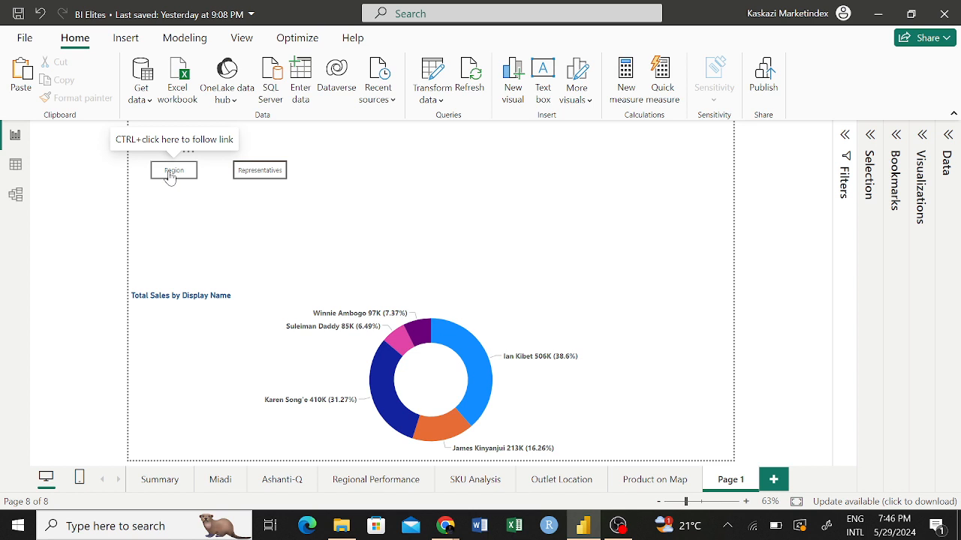
{"action": "left_click", "coordinate": [366, 489]}
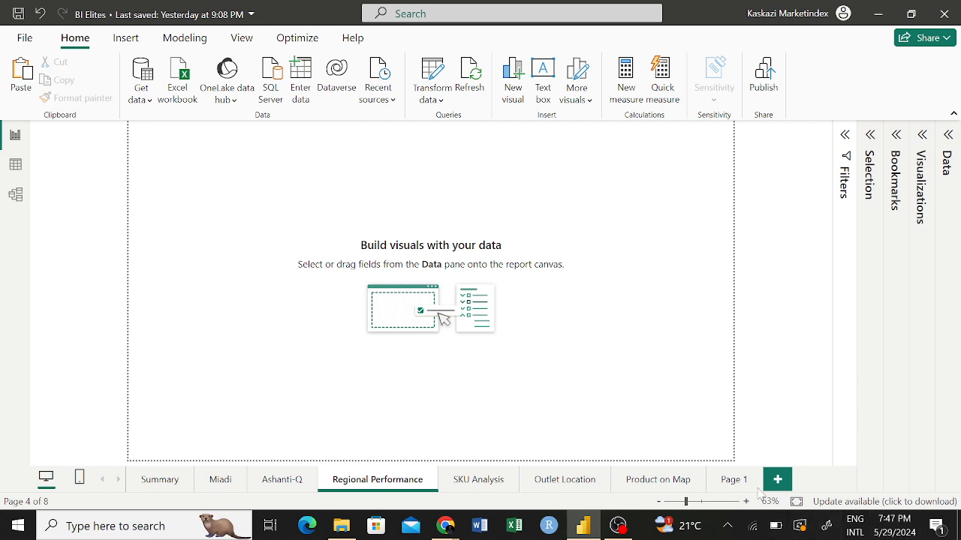
Step: Go back to Page 1, test the Region and Representatives bookmark buttons again, and open the Summary page
{"action": "left_click", "coordinate": [728, 486]}
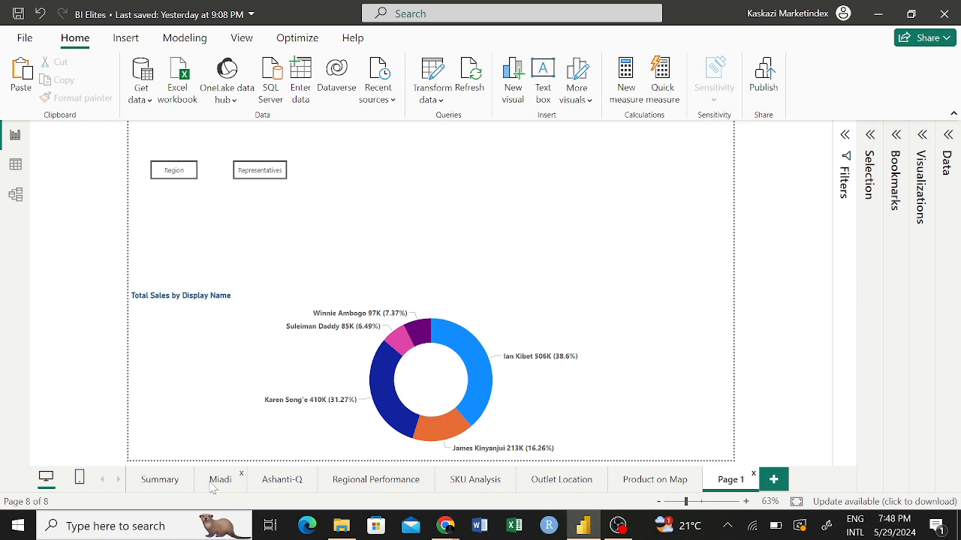
{"action": "left_click", "coordinate": [183, 177], "text": "ctrl"}
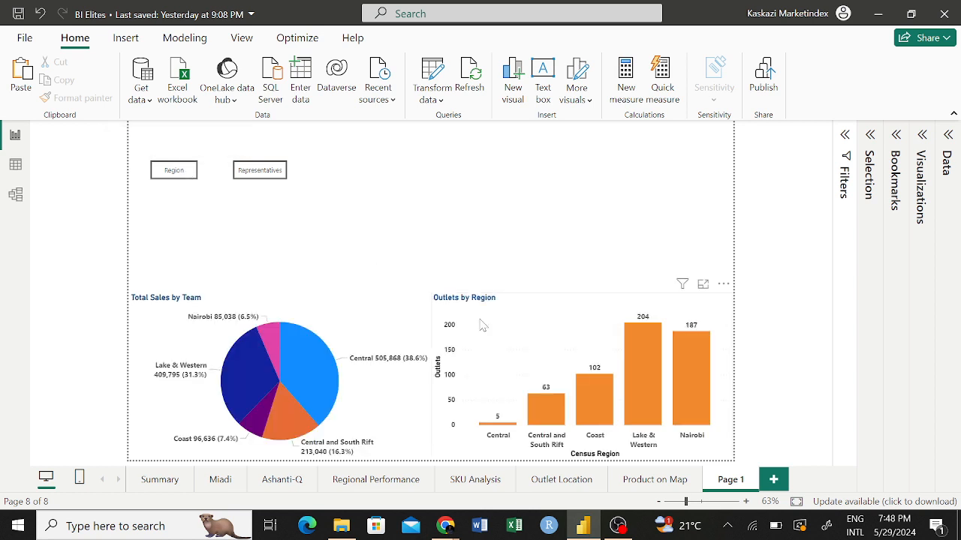
{"action": "left_click", "coordinate": [267, 174]}
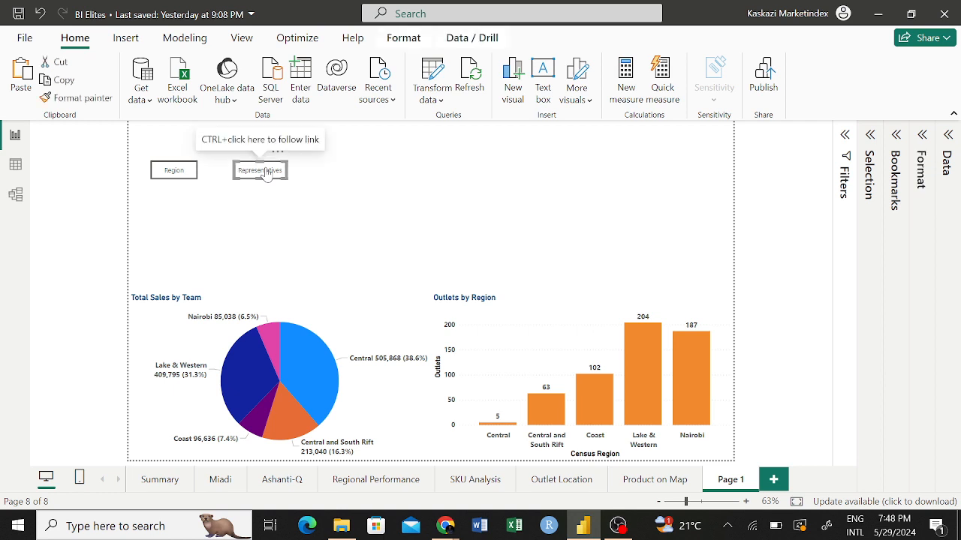
{"action": "left_click", "coordinate": [266, 174], "text": "ctrl"}
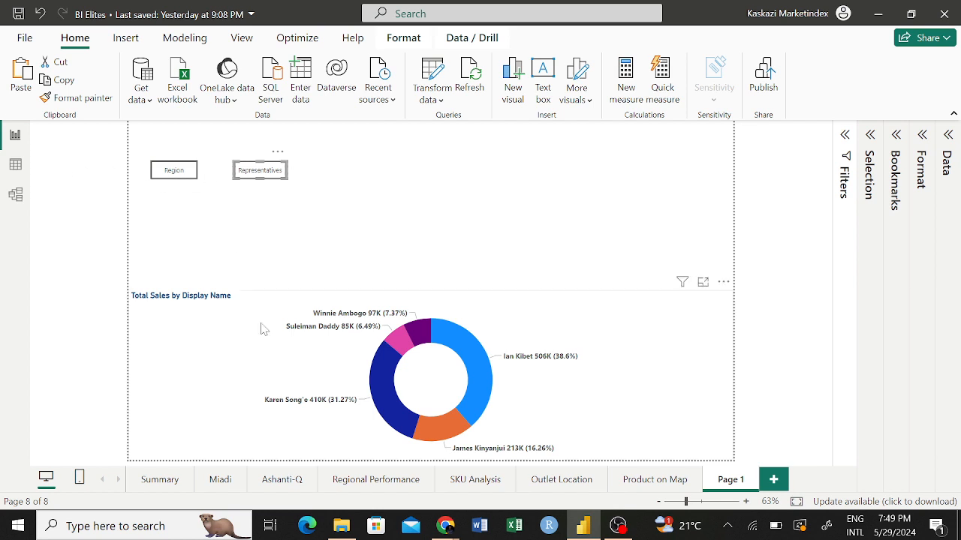
{"action": "left_click", "coordinate": [156, 481]}
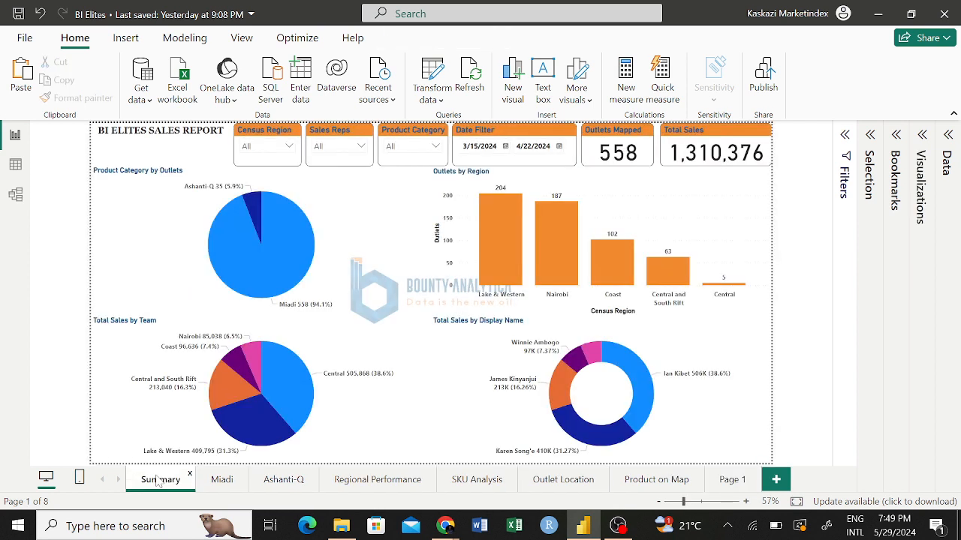